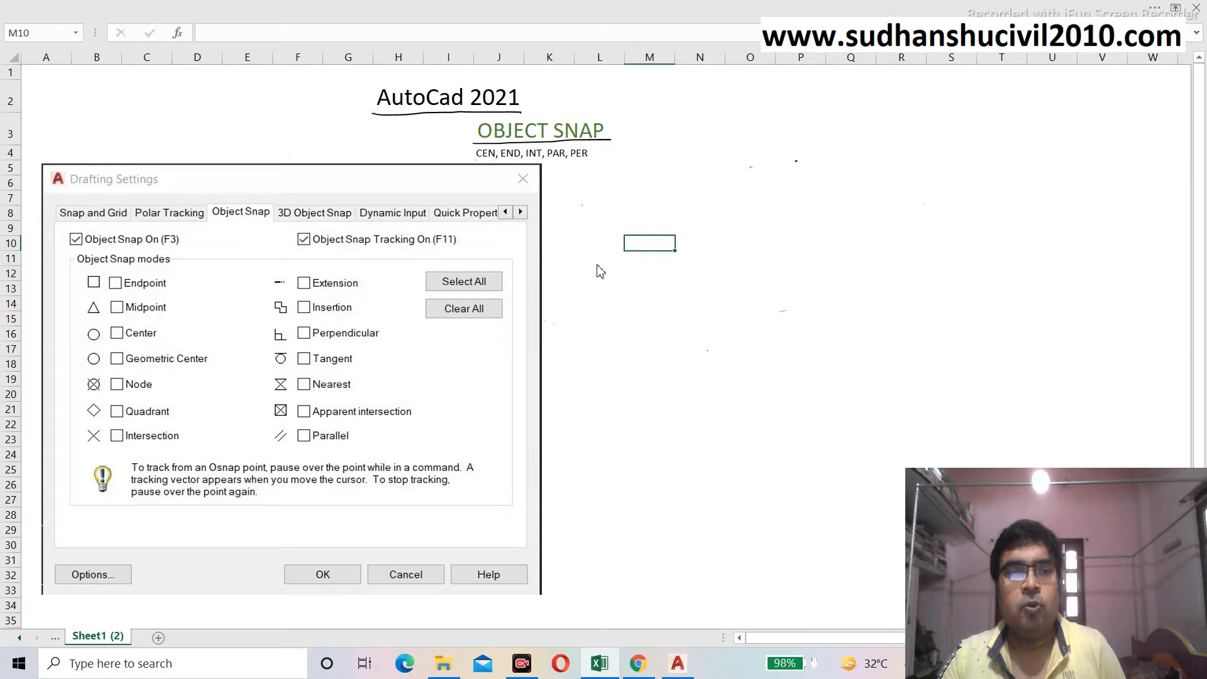
Mark every object snap mode in the Drafting Settings picture with a pen tick and sketch a four-sided example shape beside the picture
{"action": "mouse_move", "coordinate": [177, 287]}
{"action": "left_mouse_down"}
{"action": "mouse_move", "coordinate": [194, 276]}
{"action": "mouse_move", "coordinate": [178, 329]}
{"action": "mouse_move", "coordinate": [230, 352]}
{"action": "left_mouse_up"}
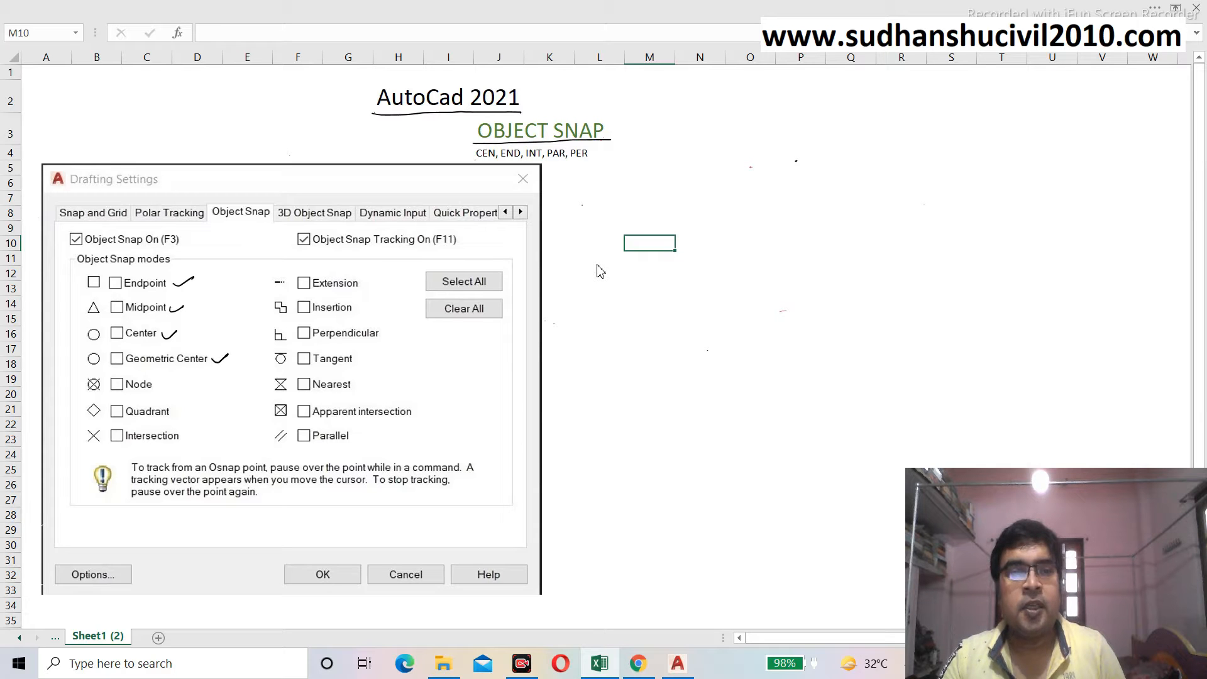
{"action": "mouse_move", "coordinate": [157, 387]}
{"action": "left_mouse_down"}
{"action": "mouse_move", "coordinate": [181, 380]}
{"action": "mouse_move", "coordinate": [206, 432]}
{"action": "left_mouse_up"}
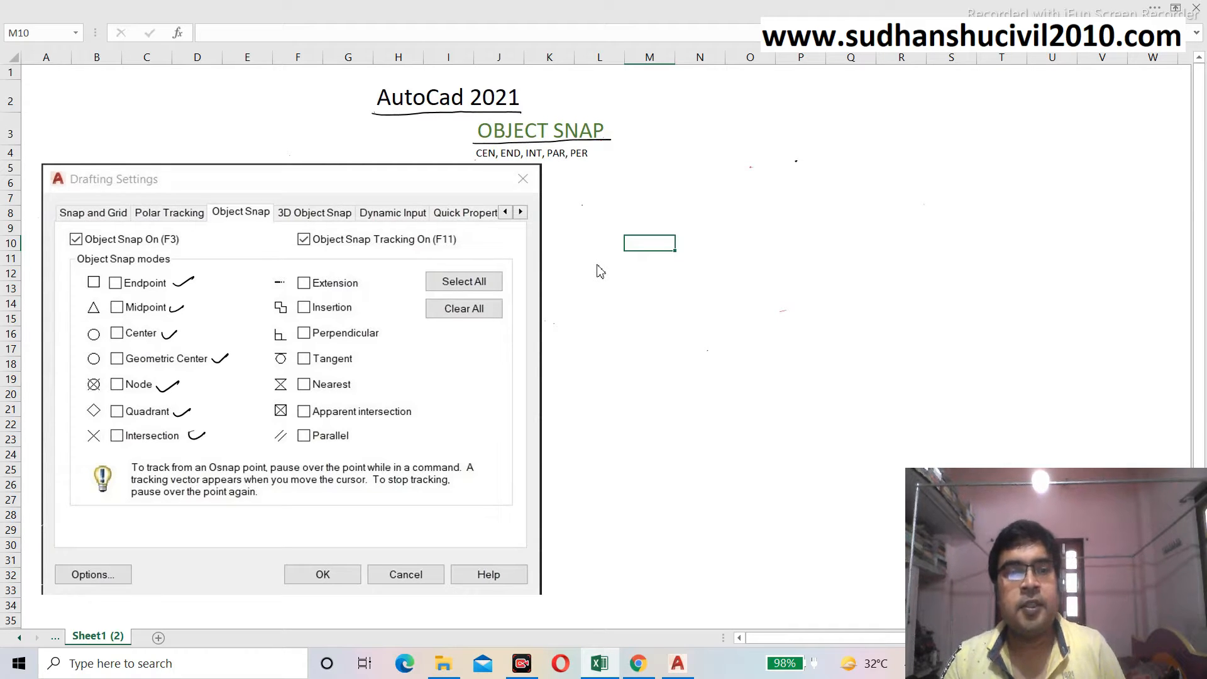
{"action": "mouse_move", "coordinate": [370, 278]}
{"action": "left_mouse_down"}
{"action": "mouse_move", "coordinate": [382, 275]}
{"action": "mouse_move", "coordinate": [356, 307]}
{"action": "mouse_move", "coordinate": [371, 302]}
{"action": "mouse_move", "coordinate": [387, 337]}
{"action": "mouse_move", "coordinate": [394, 329]}
{"action": "mouse_move", "coordinate": [373, 381]}
{"action": "left_mouse_up"}
{"action": "left_click_drag", "start_coordinate": [424, 412], "coordinate": [443, 408]}
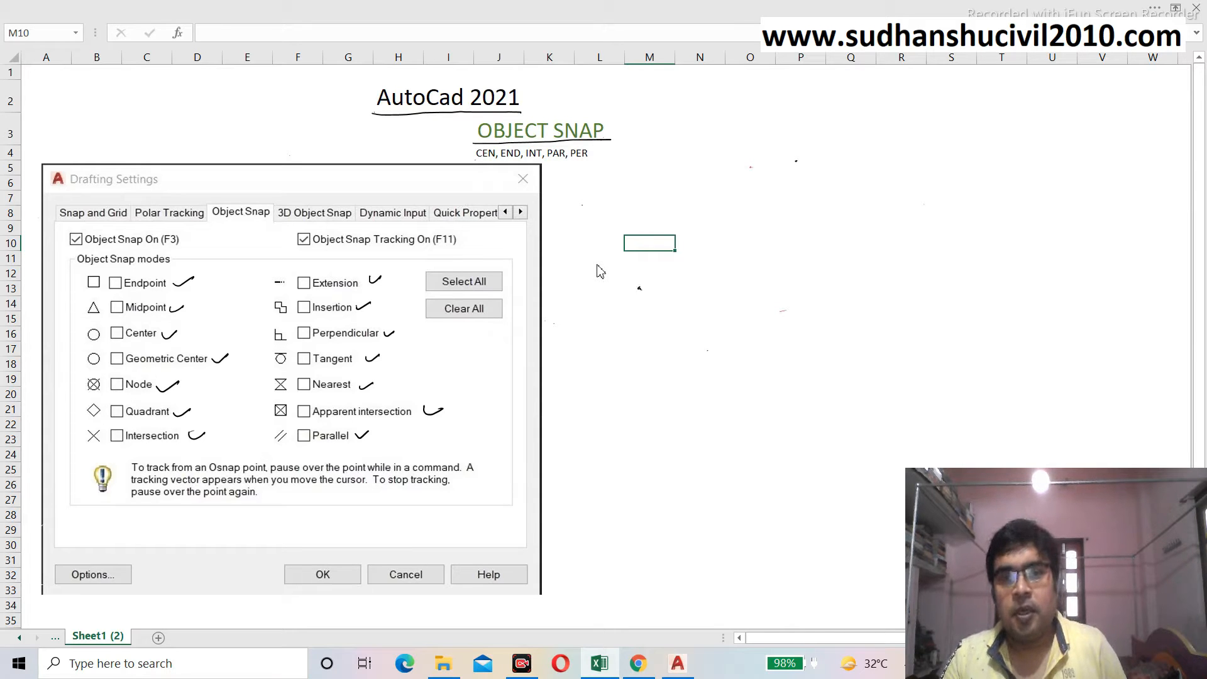
{"action": "left_click_drag", "start_coordinate": [652, 287], "coordinate": [739, 271]}
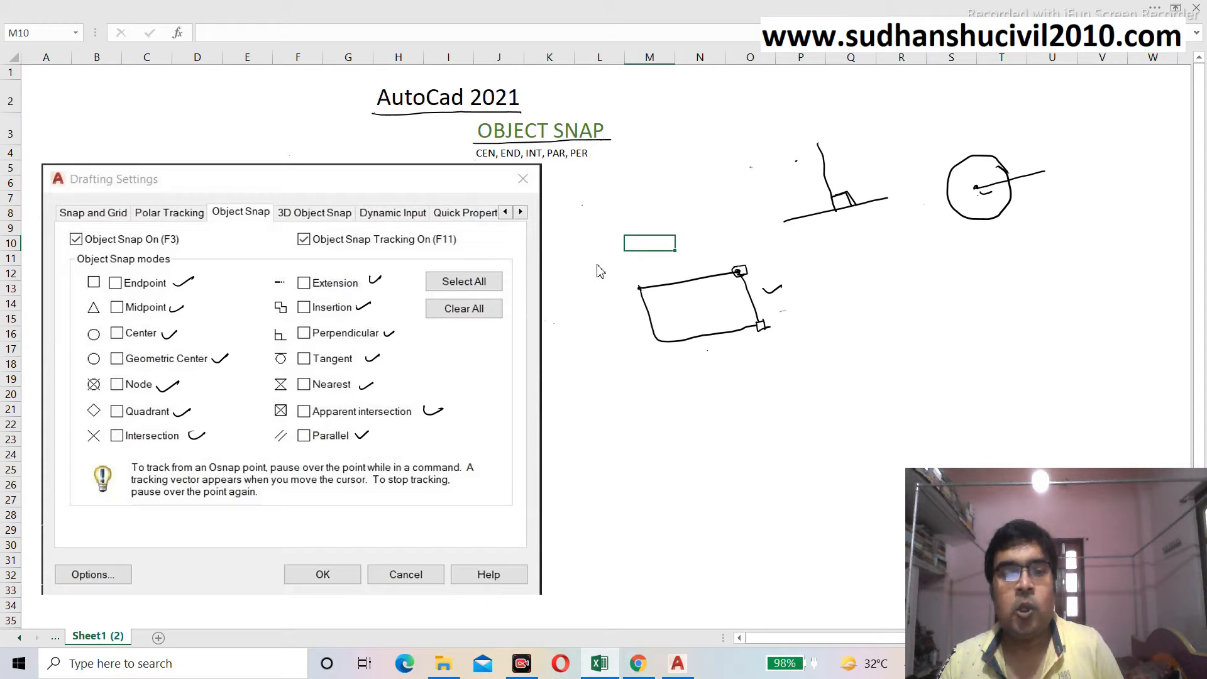
Switch to AutoCAD and clear all object snap modes in the drafting settings
{"action": "left_click", "coordinate": [680, 666]}
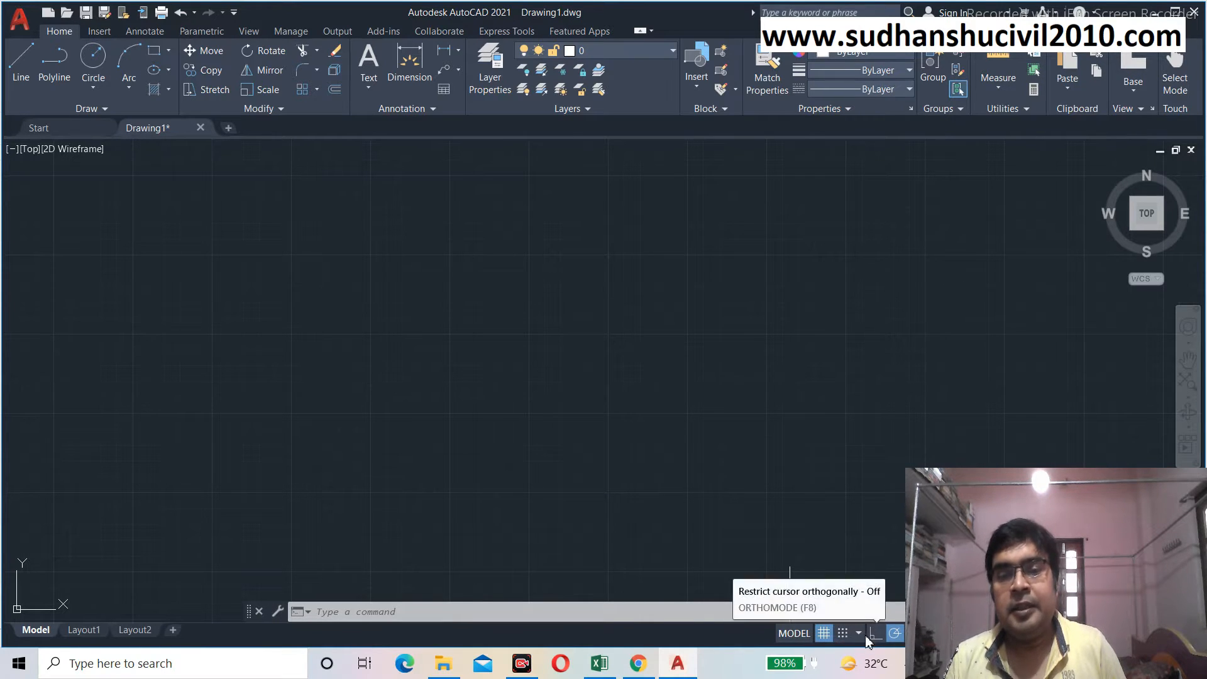
{"action": "right_click", "coordinate": [824, 633]}
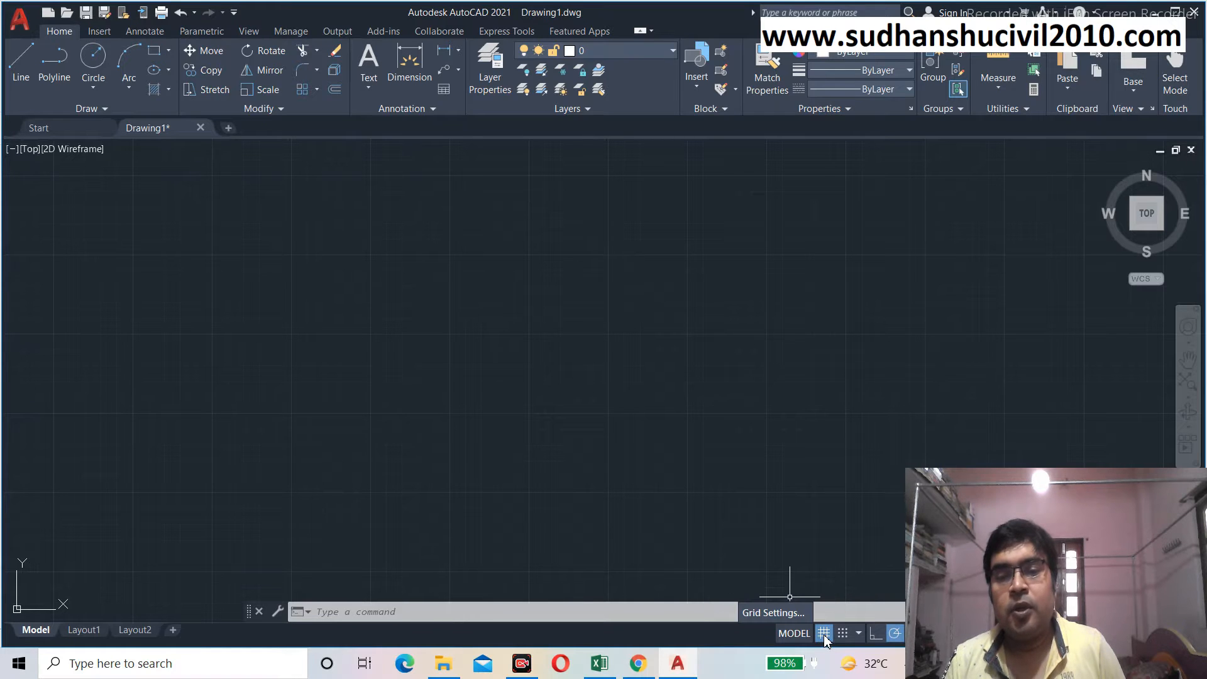
{"action": "left_click", "coordinate": [783, 617]}
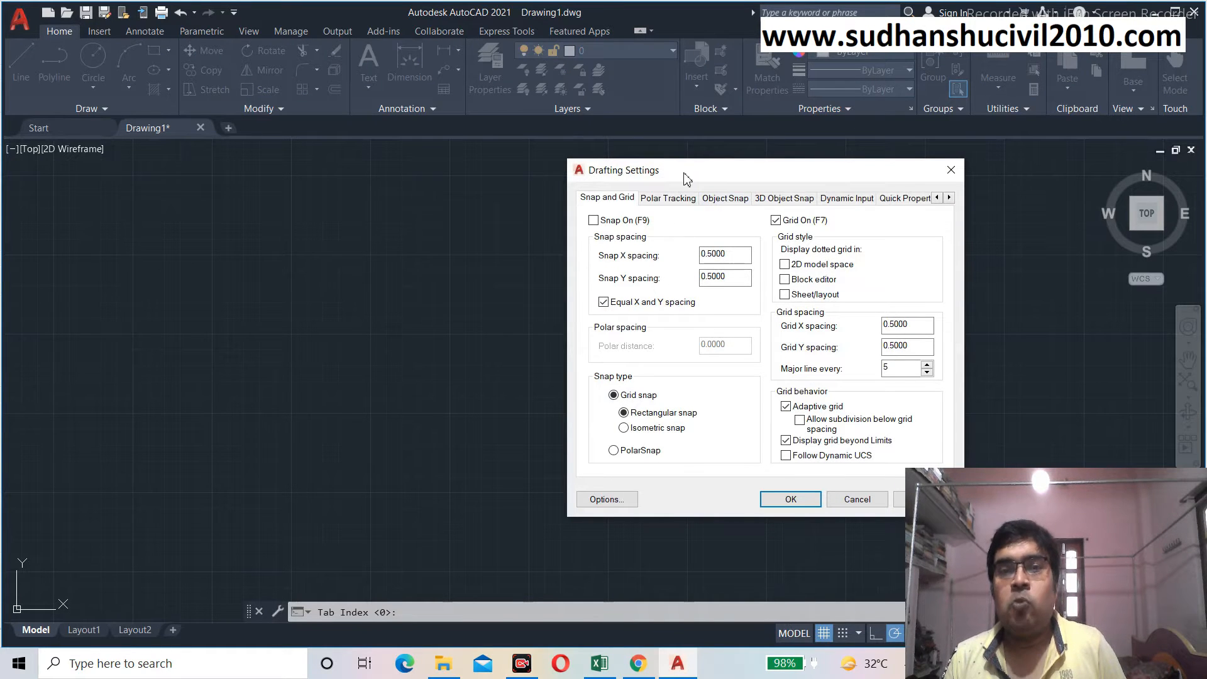
{"action": "left_click_drag", "start_coordinate": [718, 164], "coordinate": [600, 162]}
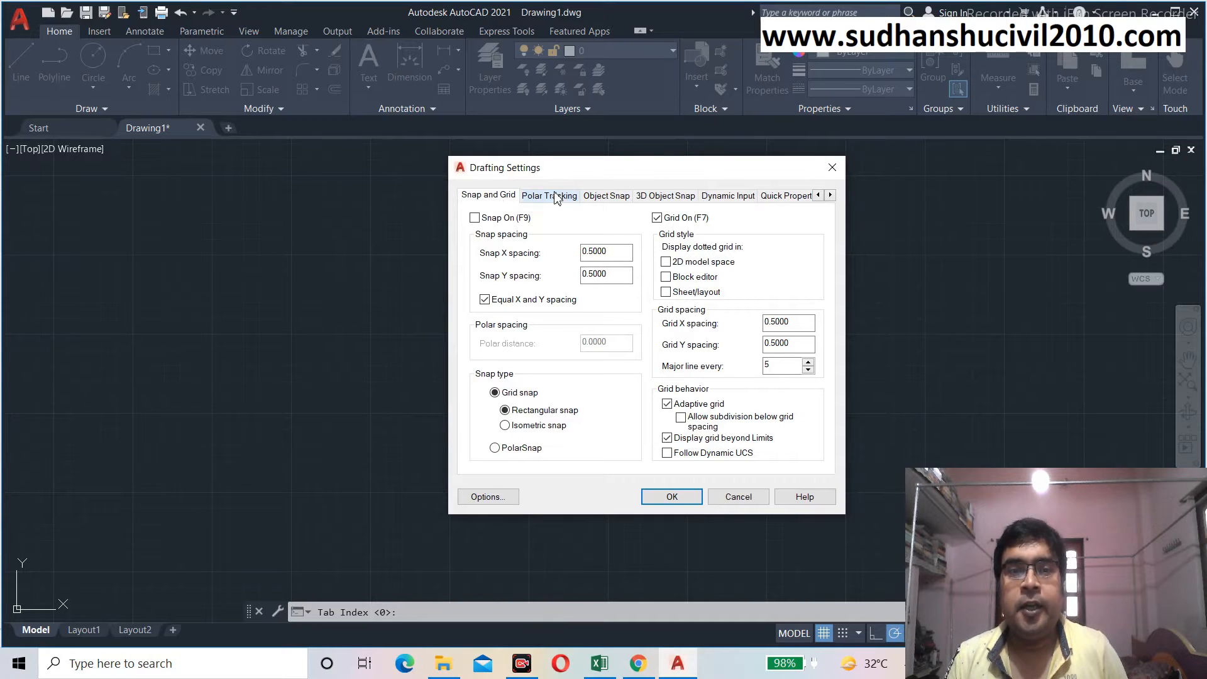
{"action": "left_click", "coordinate": [604, 196]}
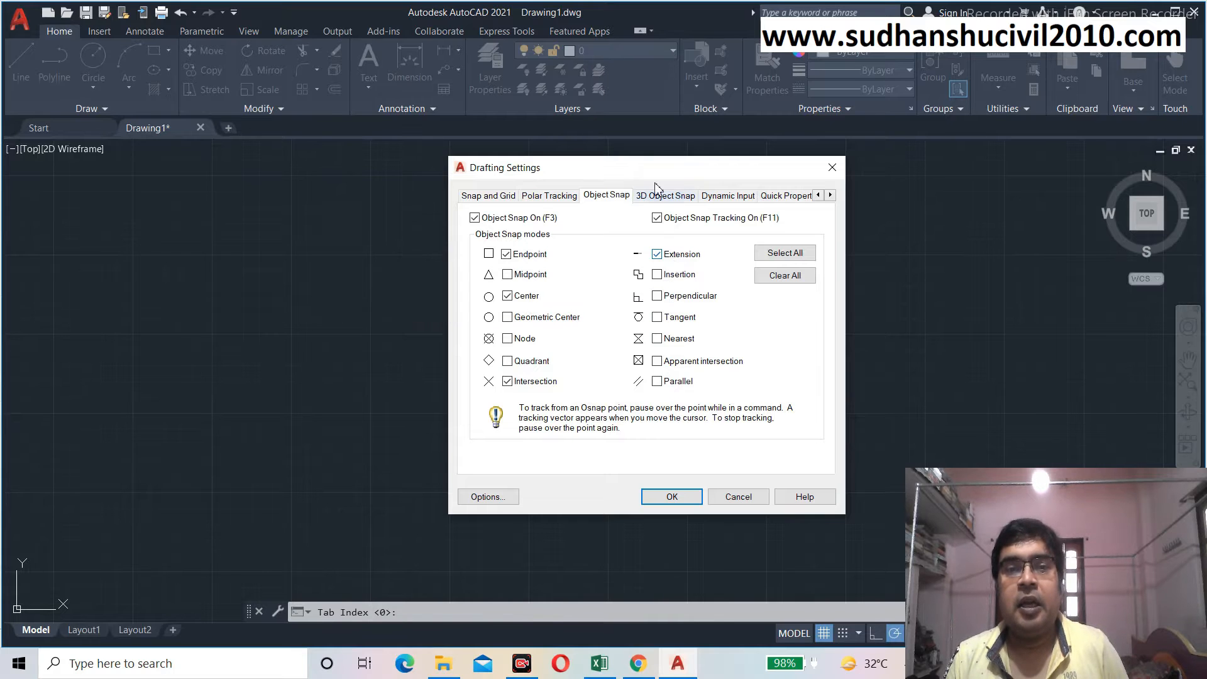
{"action": "left_click_drag", "start_coordinate": [665, 168], "coordinate": [573, 164]}
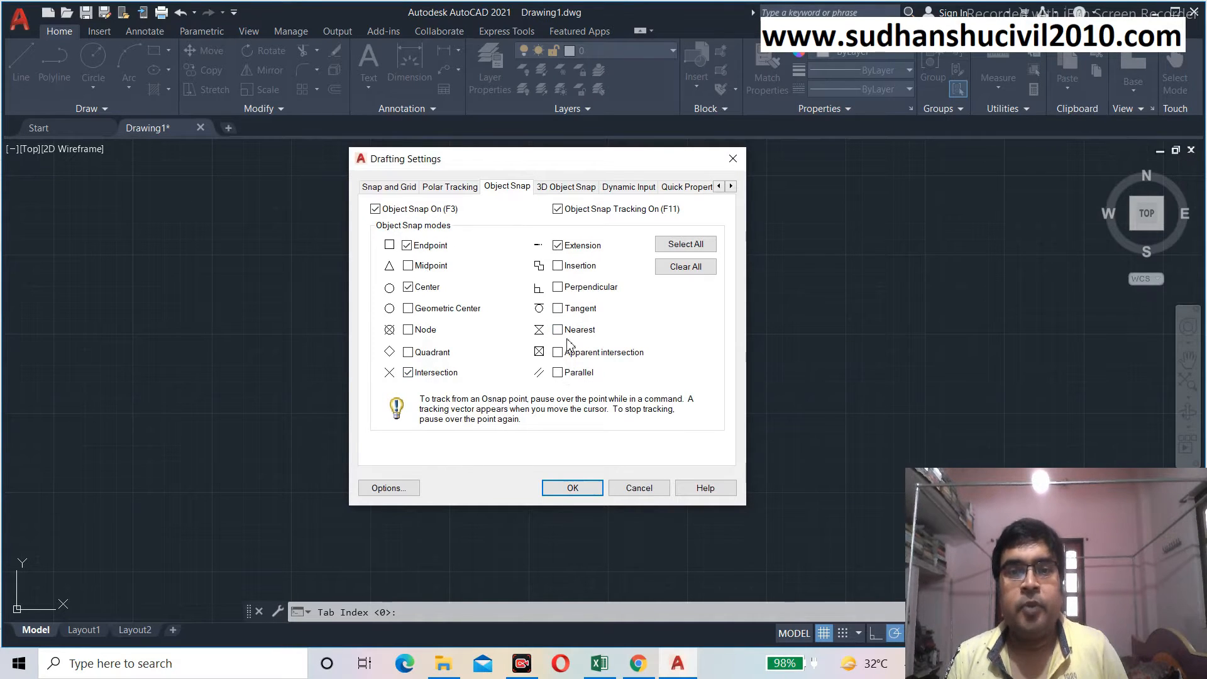
{"action": "left_click", "coordinate": [678, 270]}
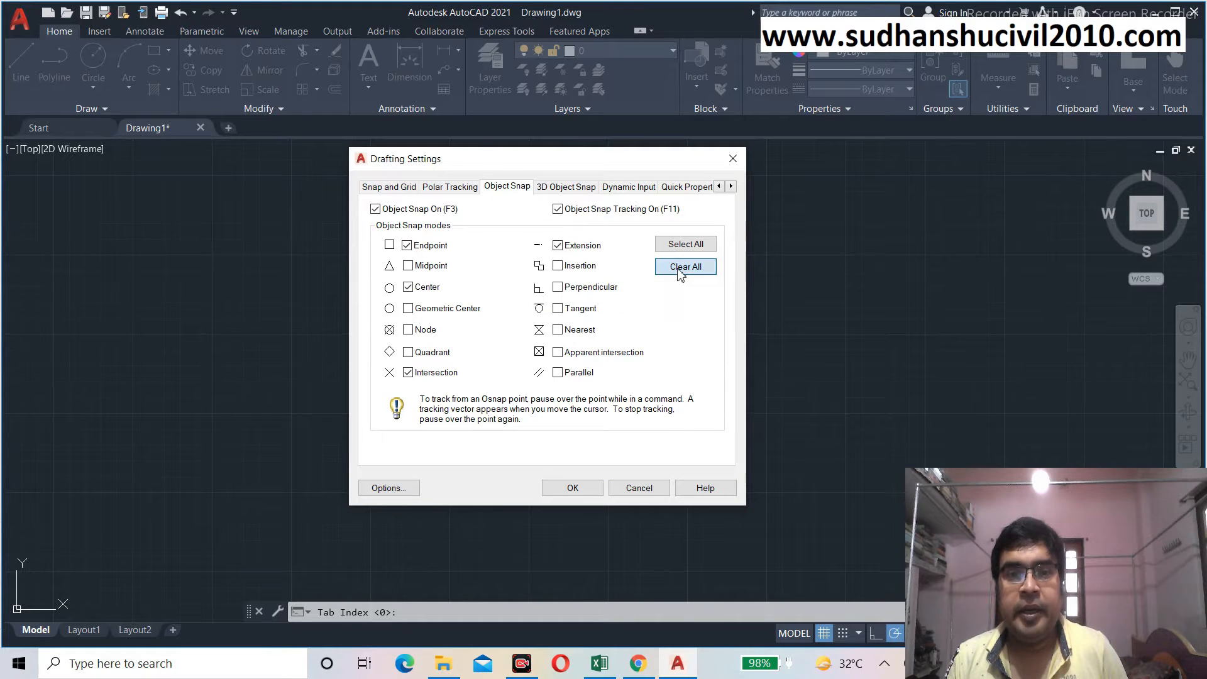
{"action": "left_click", "coordinate": [572, 488]}
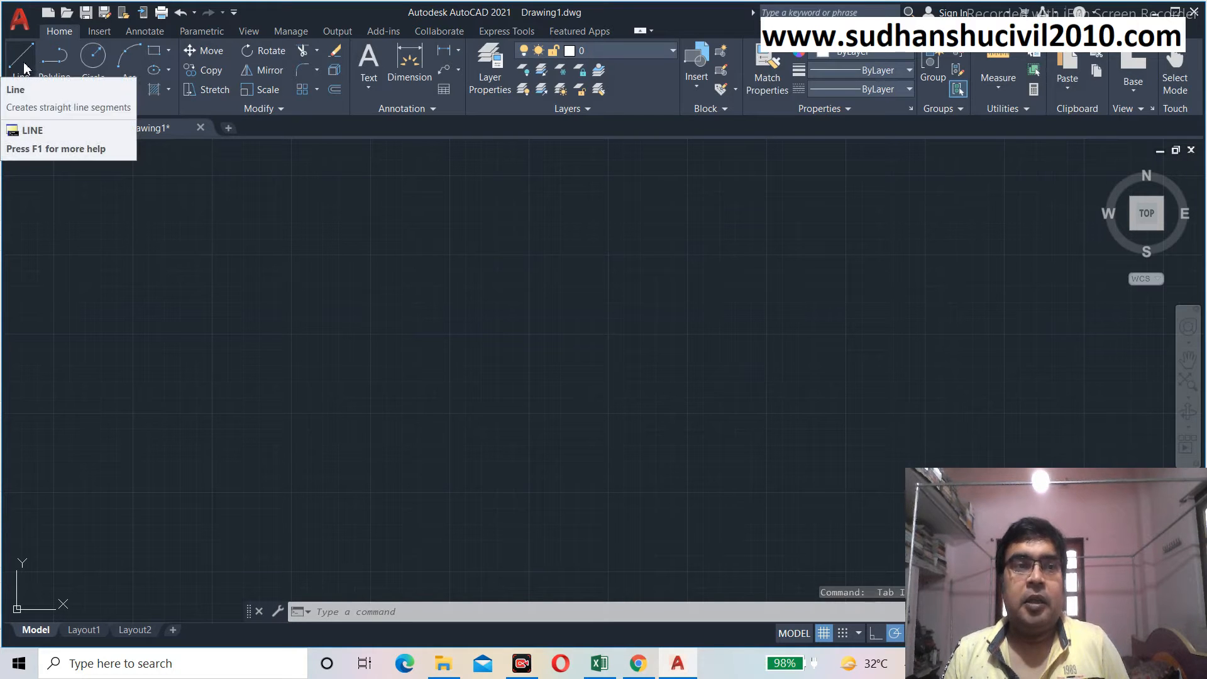
Draw a single diagonal line rising to the right, and try starting another line without any snap modes
{"action": "left_click", "coordinate": [22, 62]}
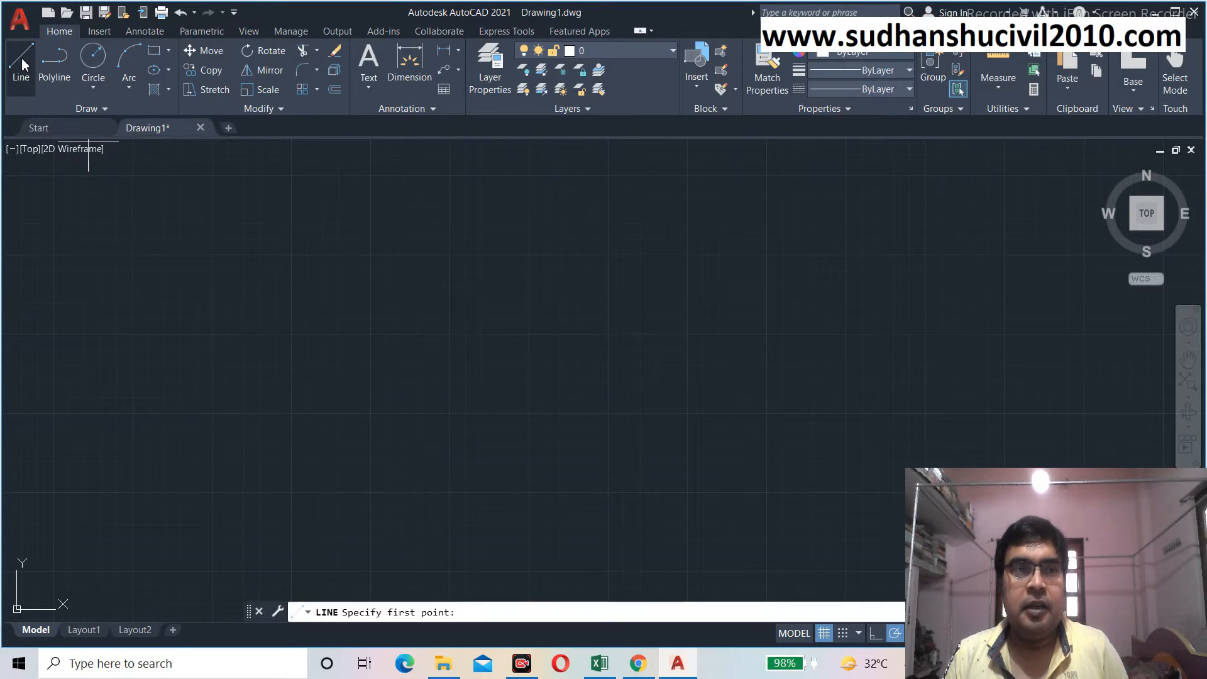
{"action": "left_click", "coordinate": [218, 401]}
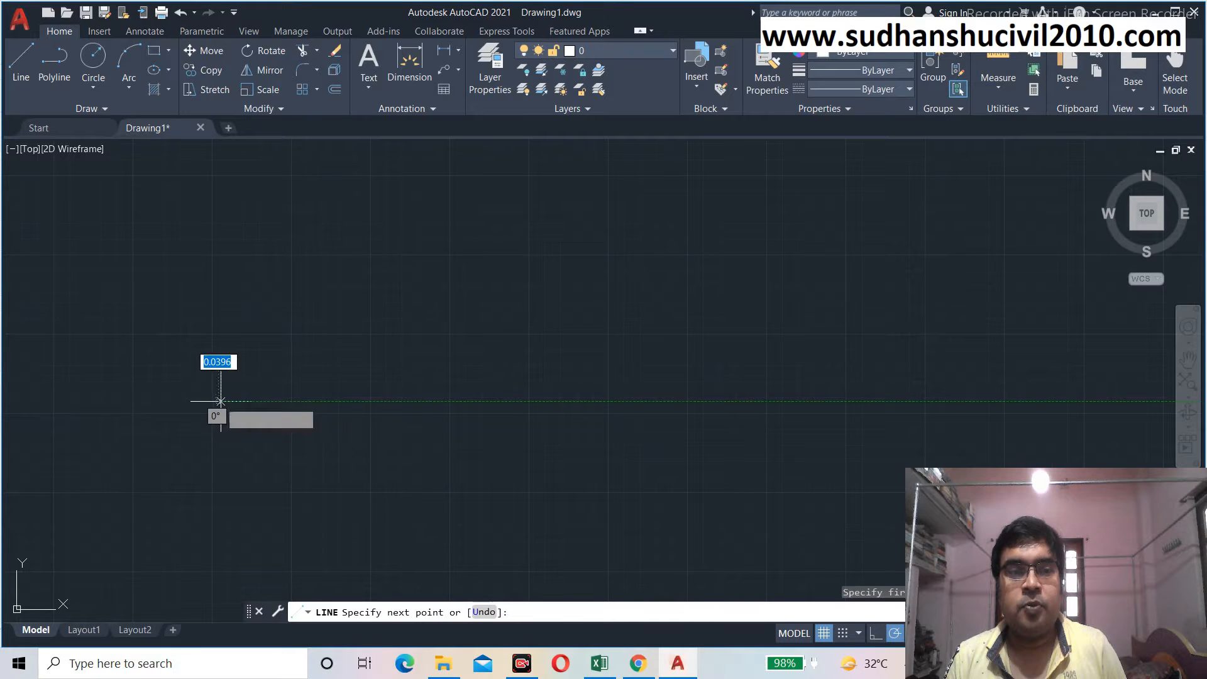
{"action": "left_click", "coordinate": [351, 301]}
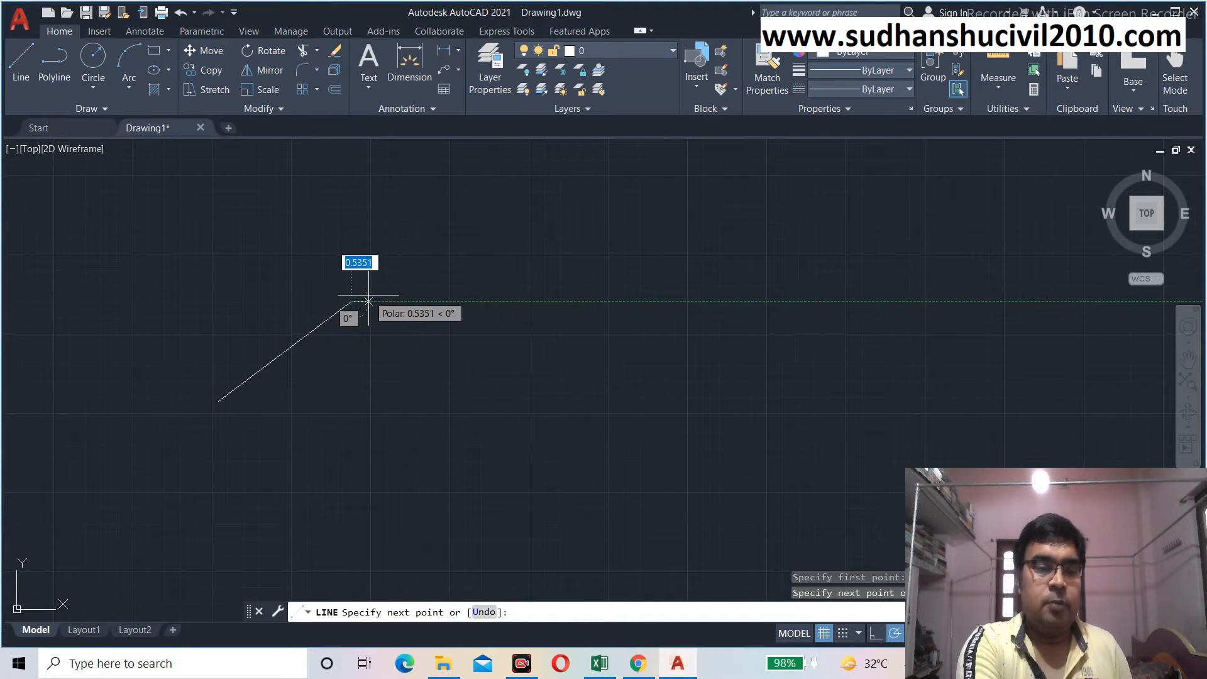
{"action": "key", "text": "Return"}
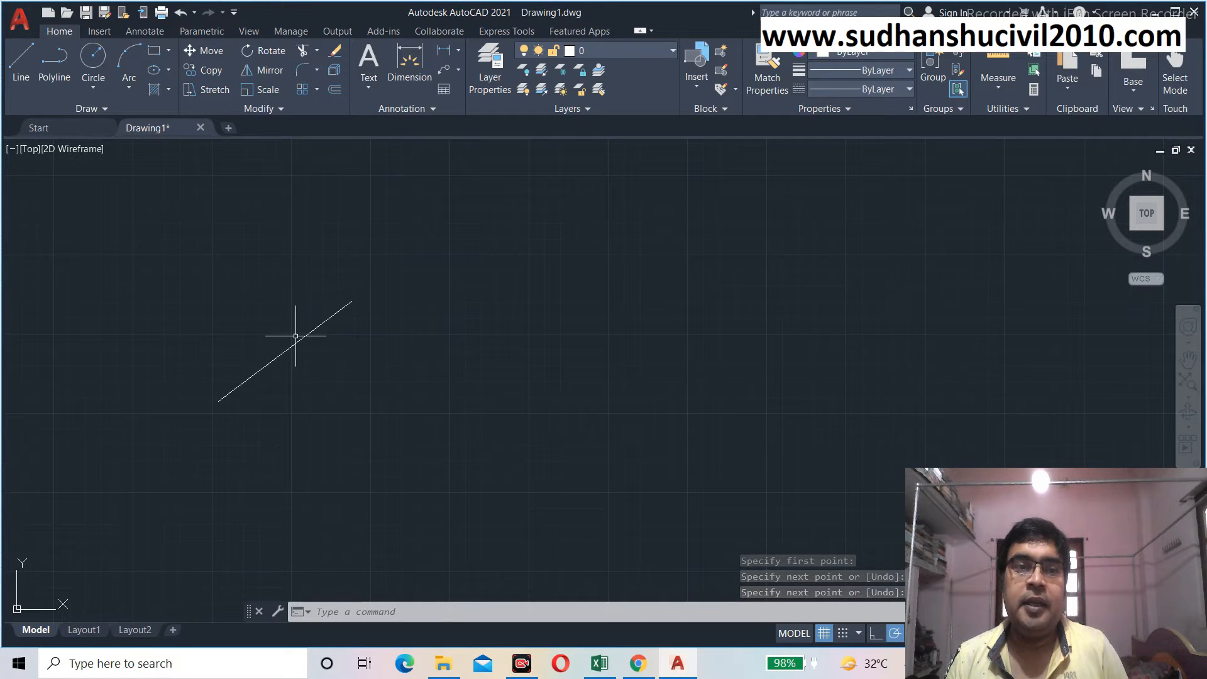
{"action": "left_click", "coordinate": [21, 63]}
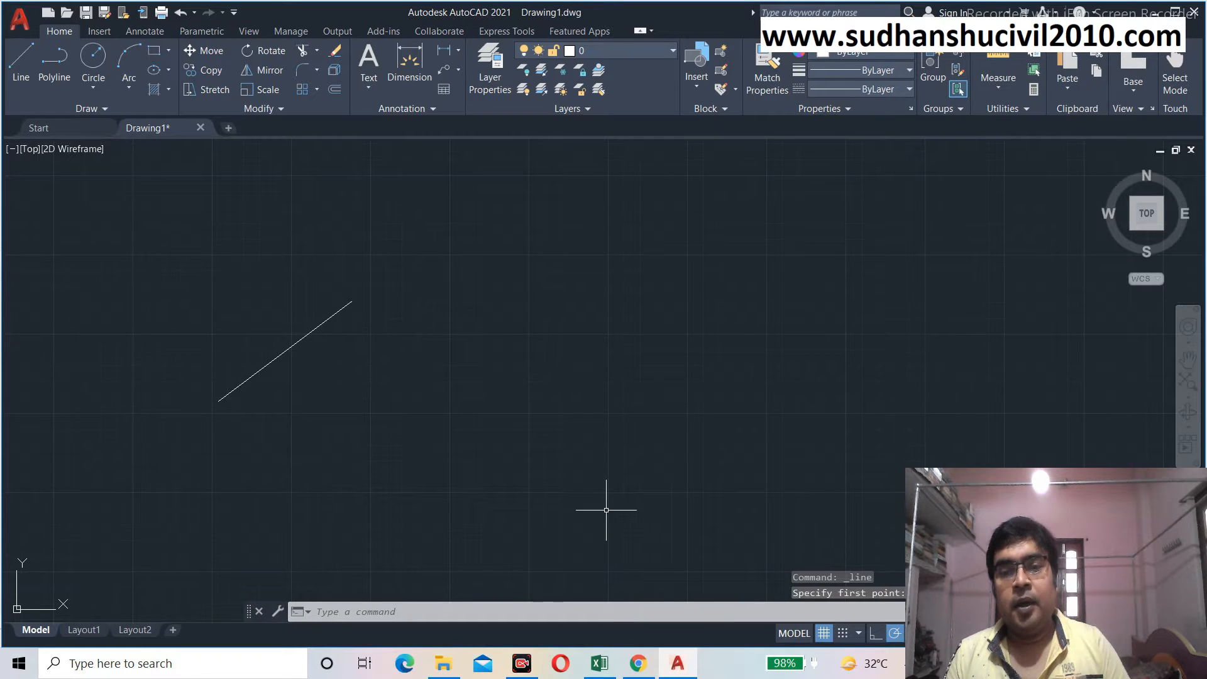
Enable only the Endpoint object snap mode in the drafting settings
{"action": "right_click", "coordinate": [841, 634]}
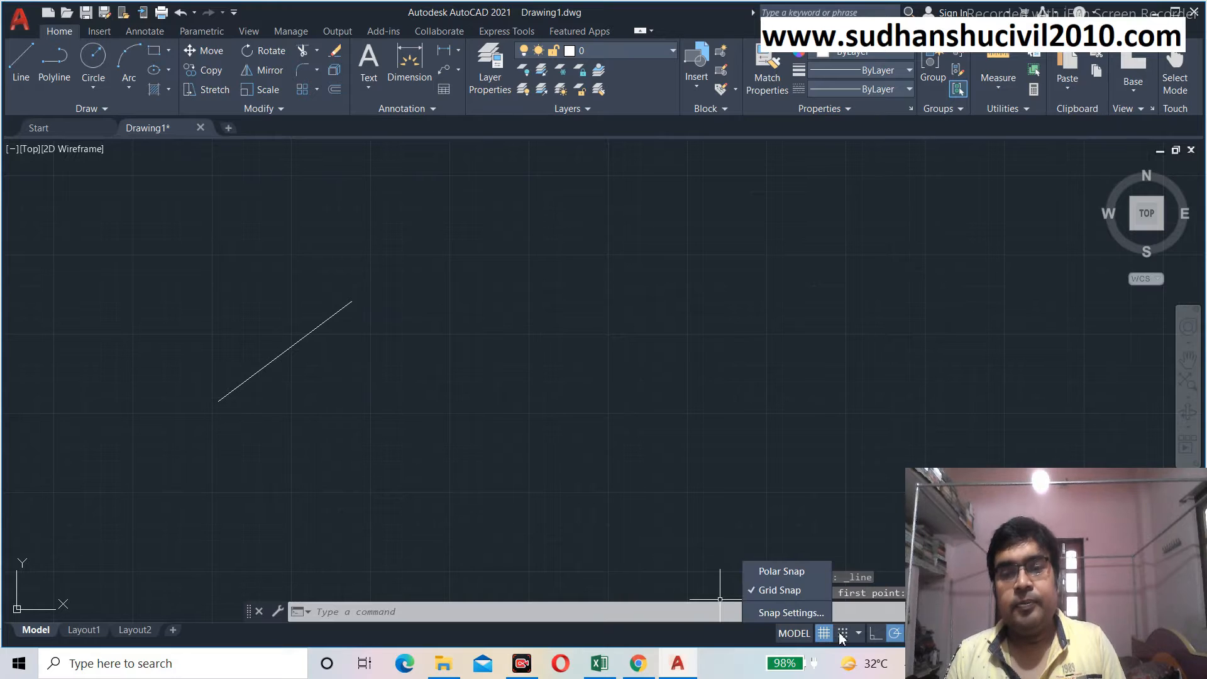
{"action": "left_click", "coordinate": [805, 615]}
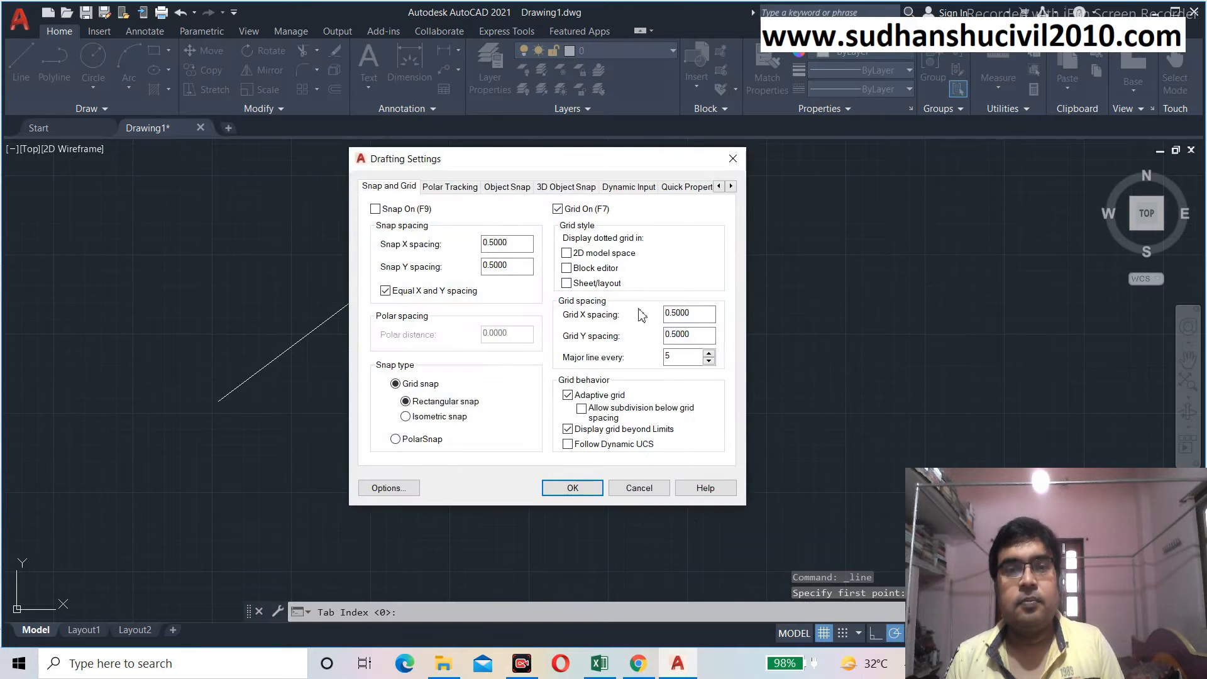
{"action": "left_click_drag", "start_coordinate": [564, 162], "coordinate": [649, 139]}
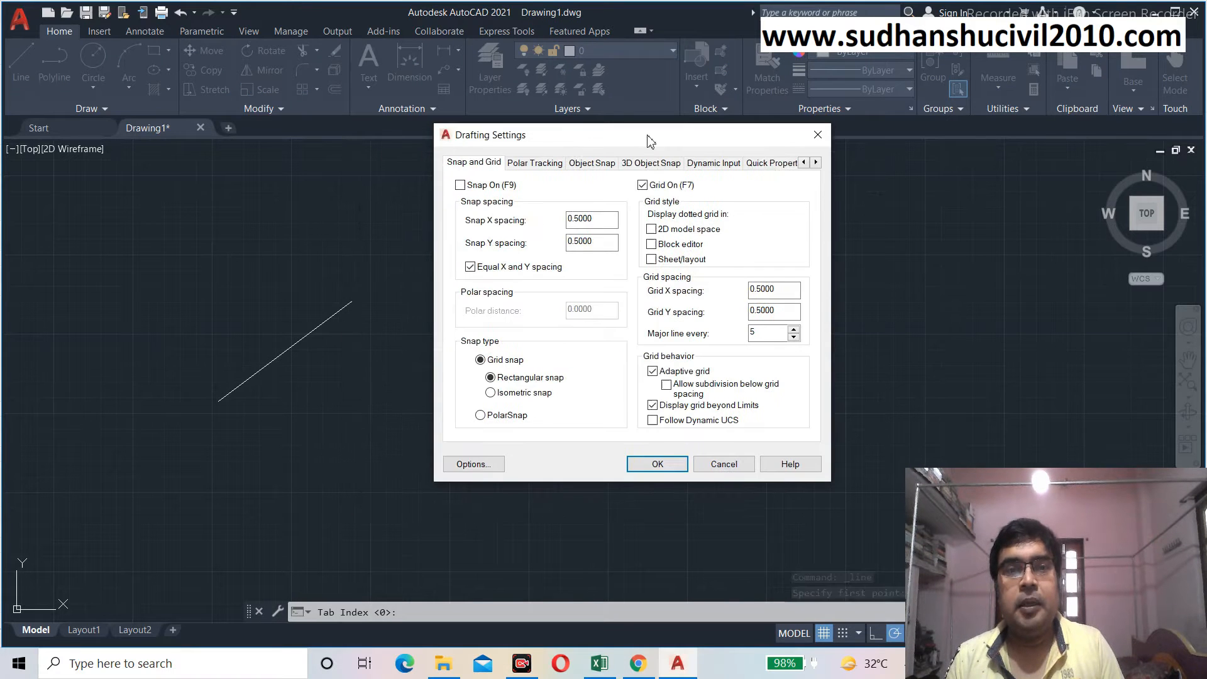
{"action": "left_click", "coordinate": [592, 163]}
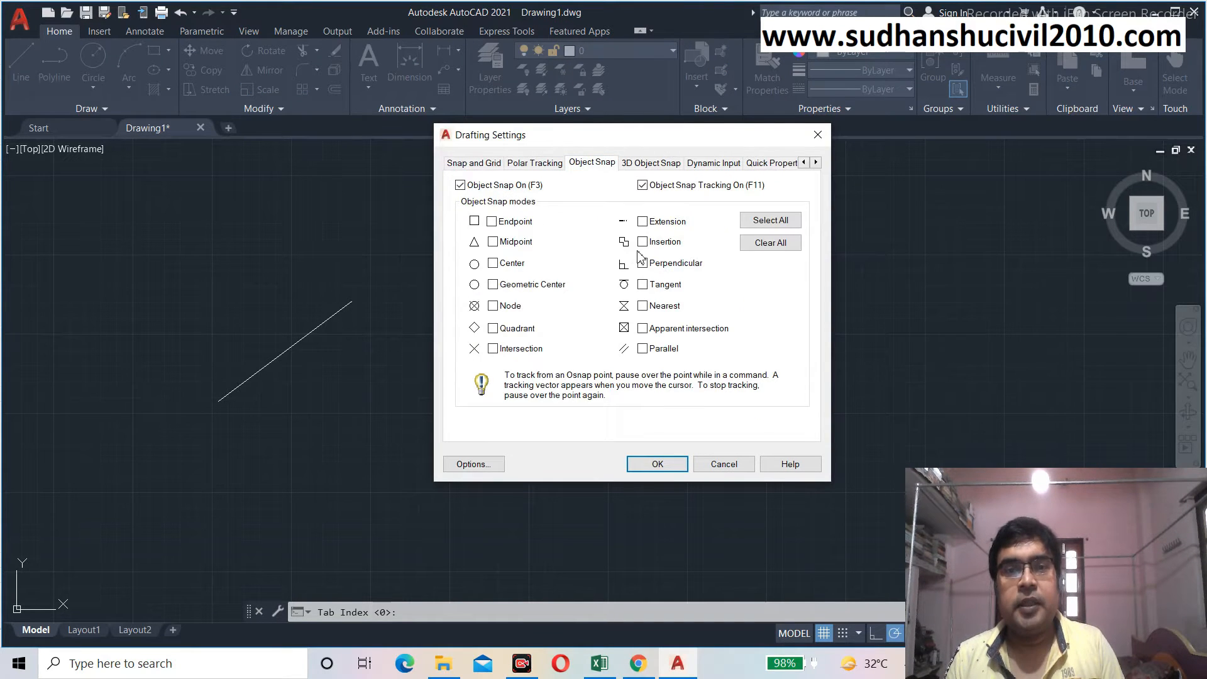
{"action": "left_click_drag", "start_coordinate": [642, 139], "coordinate": [697, 115]}
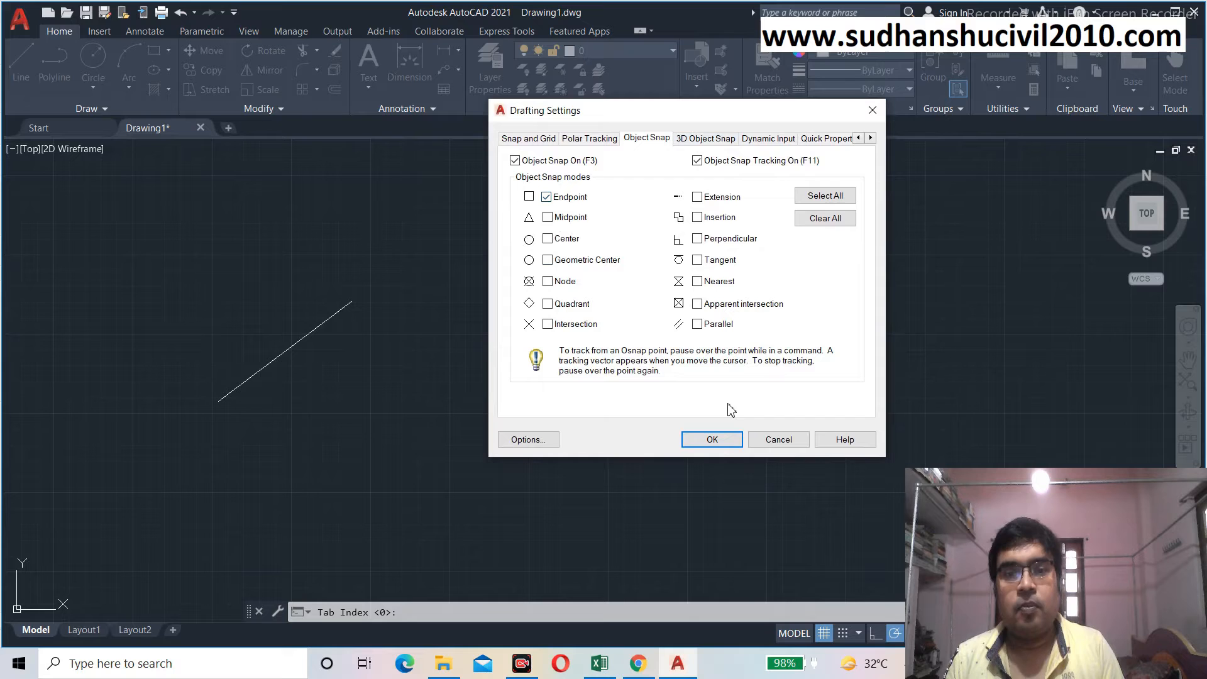
{"action": "left_click", "coordinate": [712, 439]}
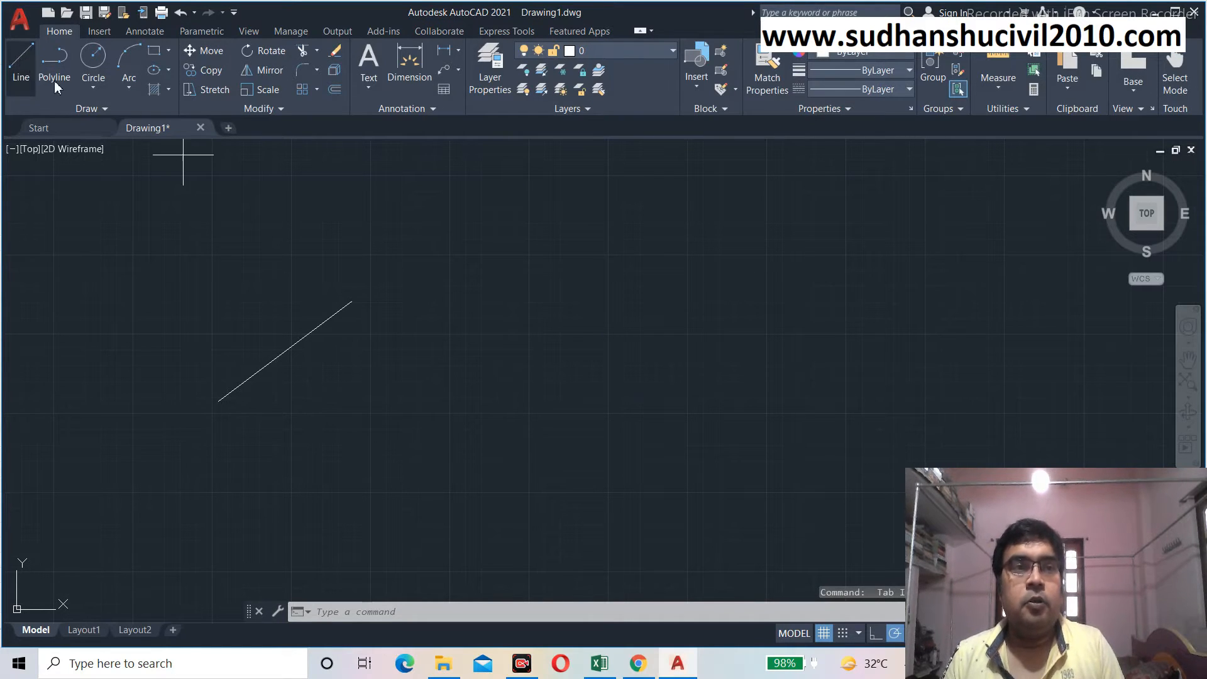
Draw a second line from the upper endpoint of the diagonal line, sloping down to the right, using the endpoint snap
{"action": "left_click", "coordinate": [23, 76]}
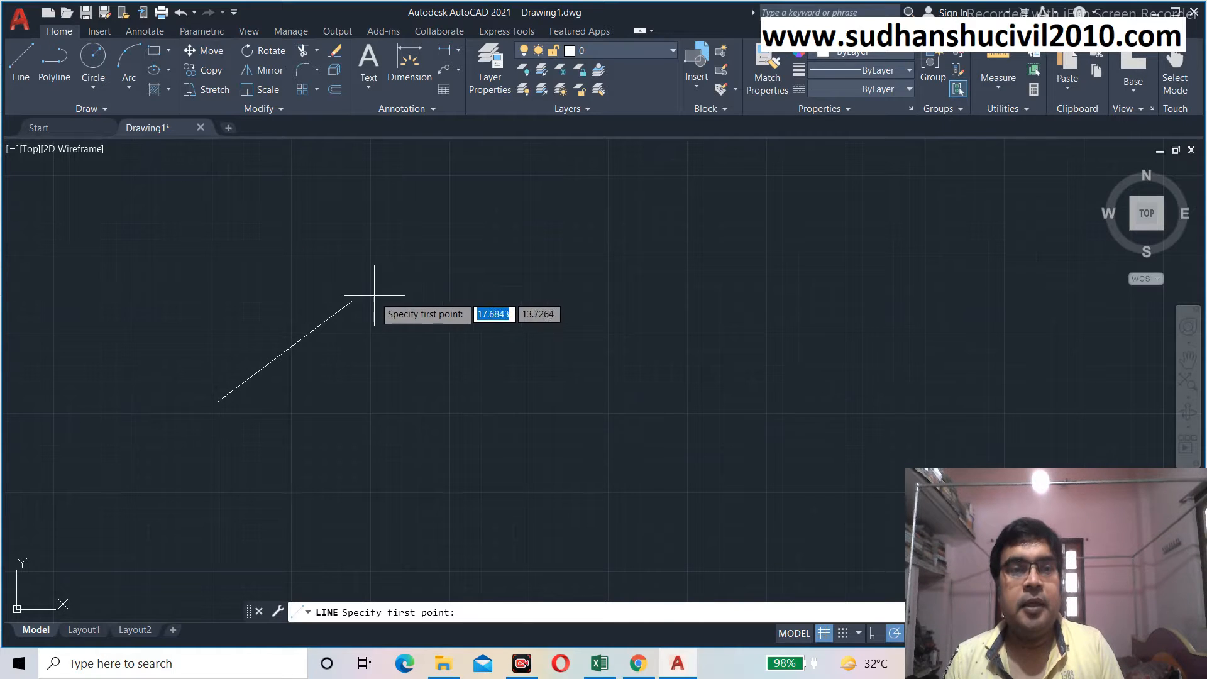
{"action": "mouse_move", "coordinate": [351, 302]}
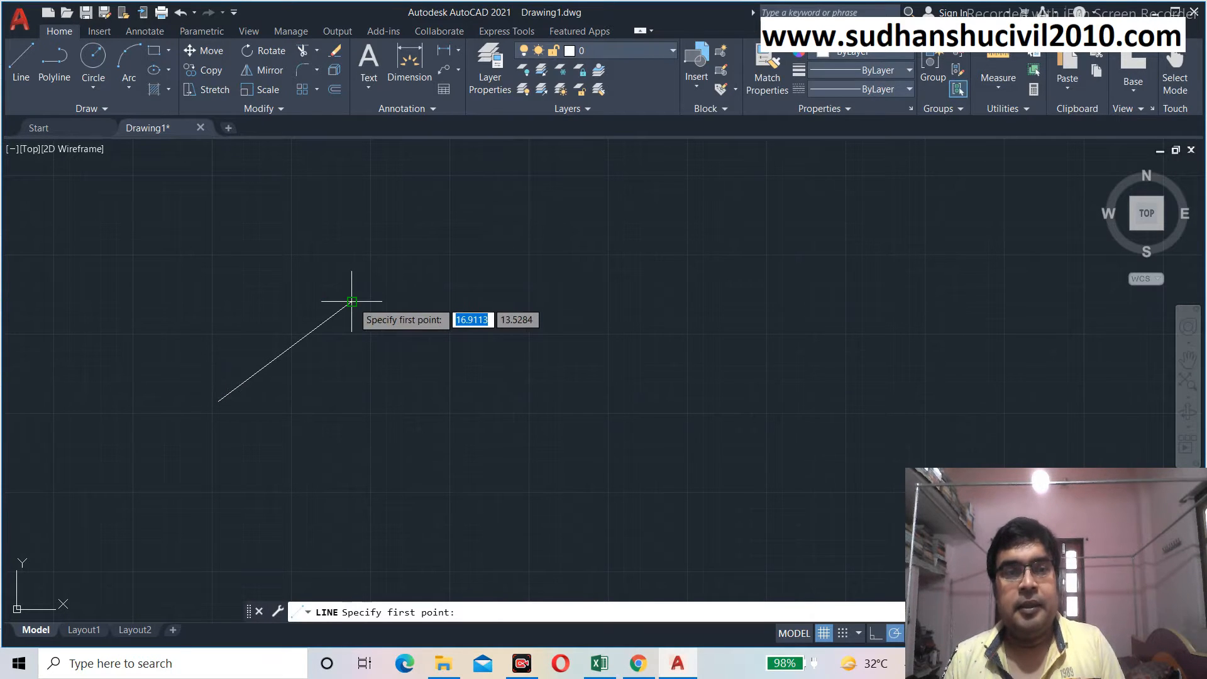
{"action": "left_click", "coordinate": [351, 301]}
{"action": "left_click", "coordinate": [431, 405]}
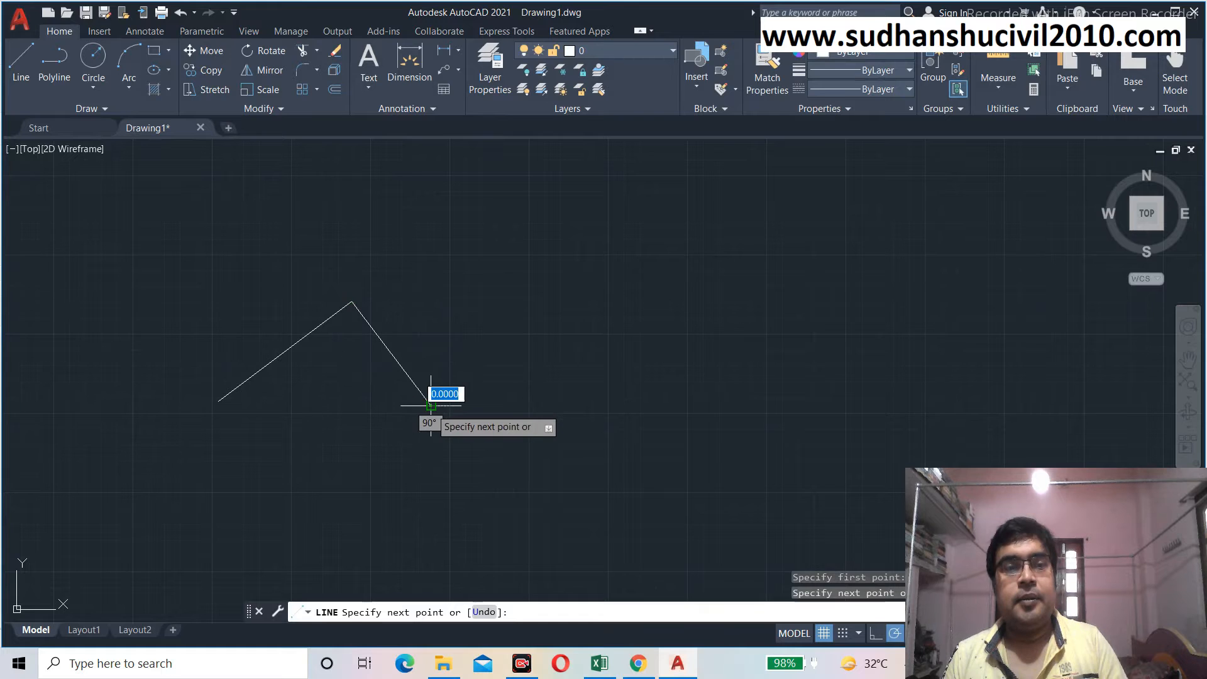
{"action": "key", "text": "Return"}
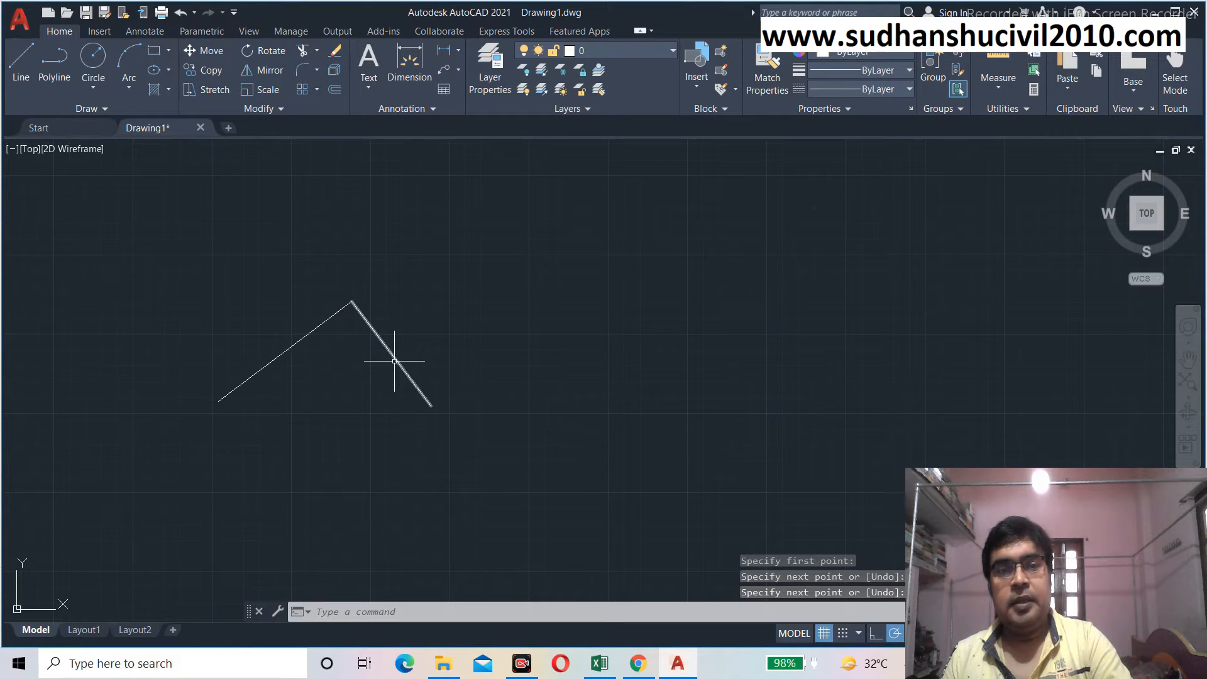
Delete both diagonal lines from the drawing
{"action": "left_click", "coordinate": [395, 363]}
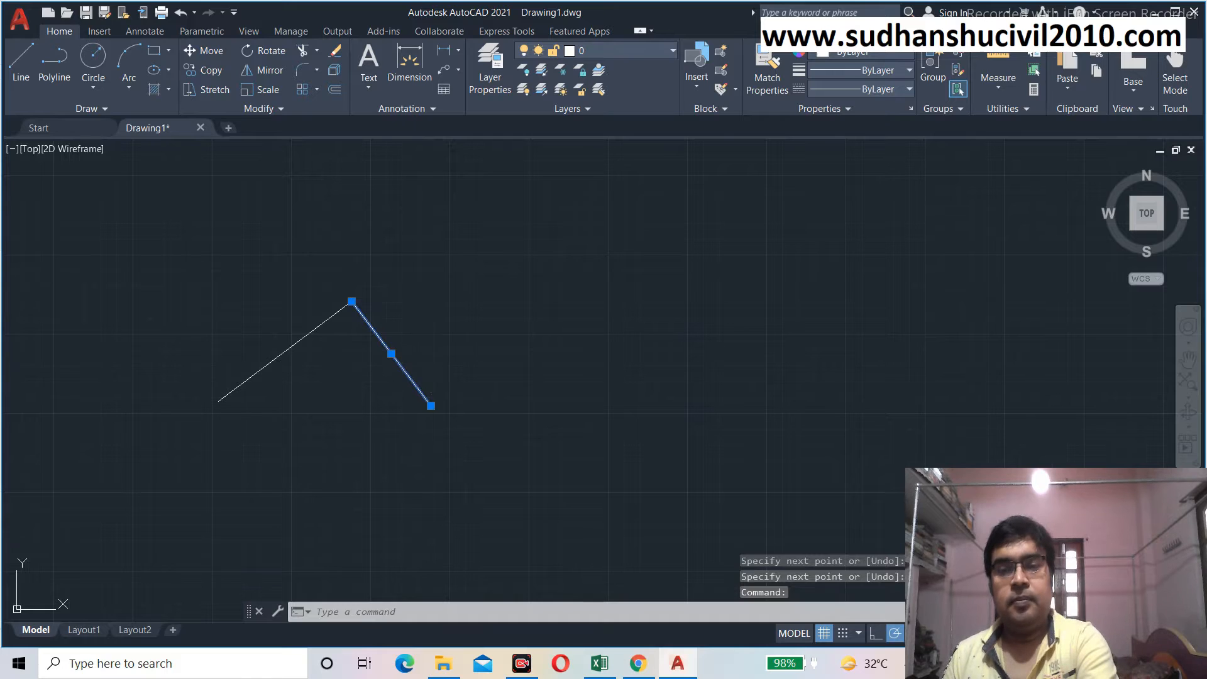
{"action": "key", "text": "Delete"}
{"action": "left_click", "coordinate": [293, 344]}
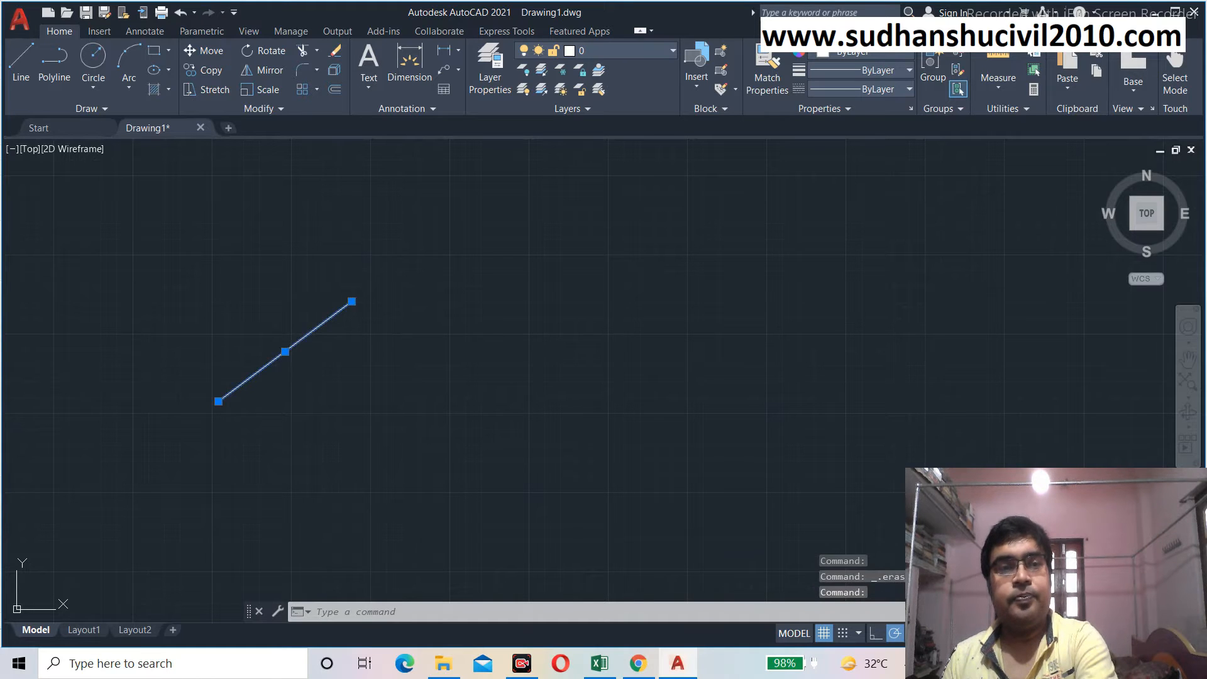
{"action": "key", "text": "Delete"}
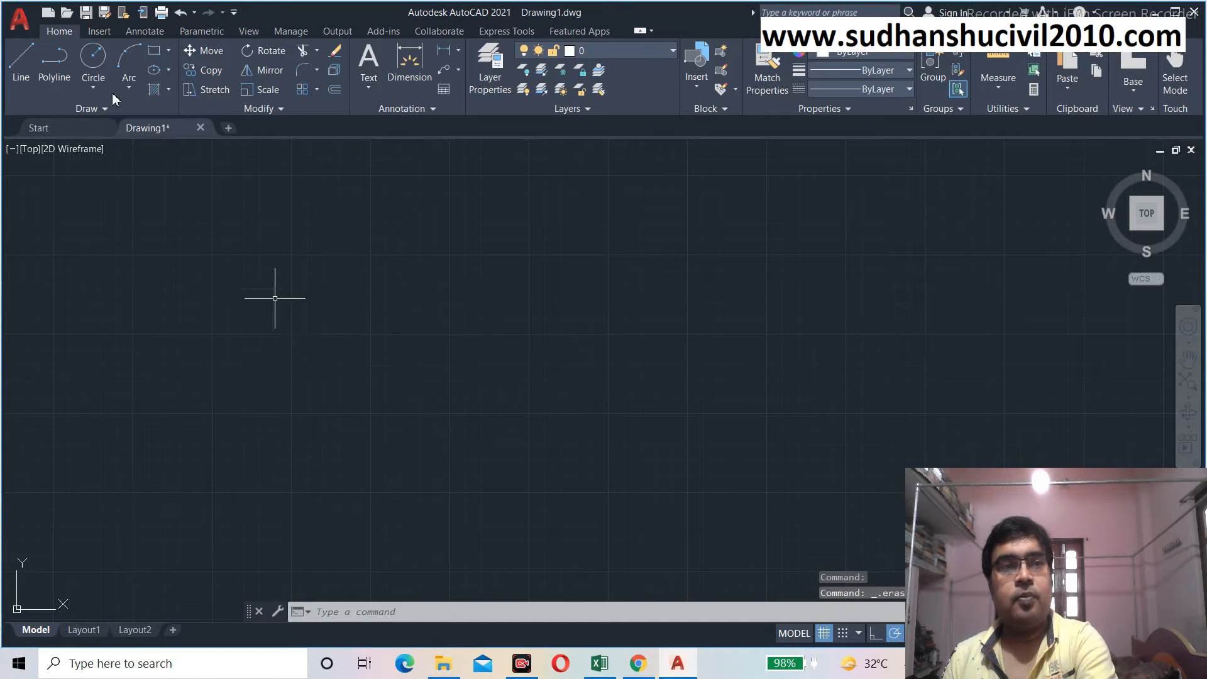
Draw a five-segment zigzag polyline across the drawing and preview its endpoint snaps with the Line command
{"action": "left_click", "coordinate": [55, 63]}
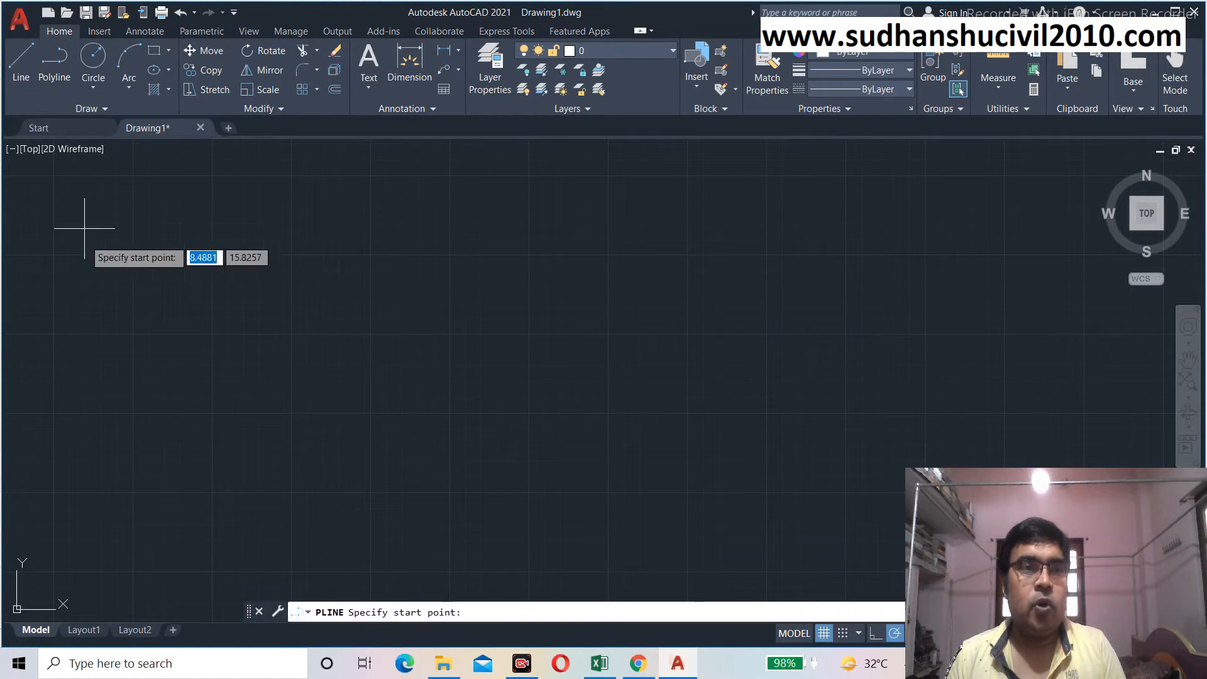
{"action": "left_click", "coordinate": [116, 352]}
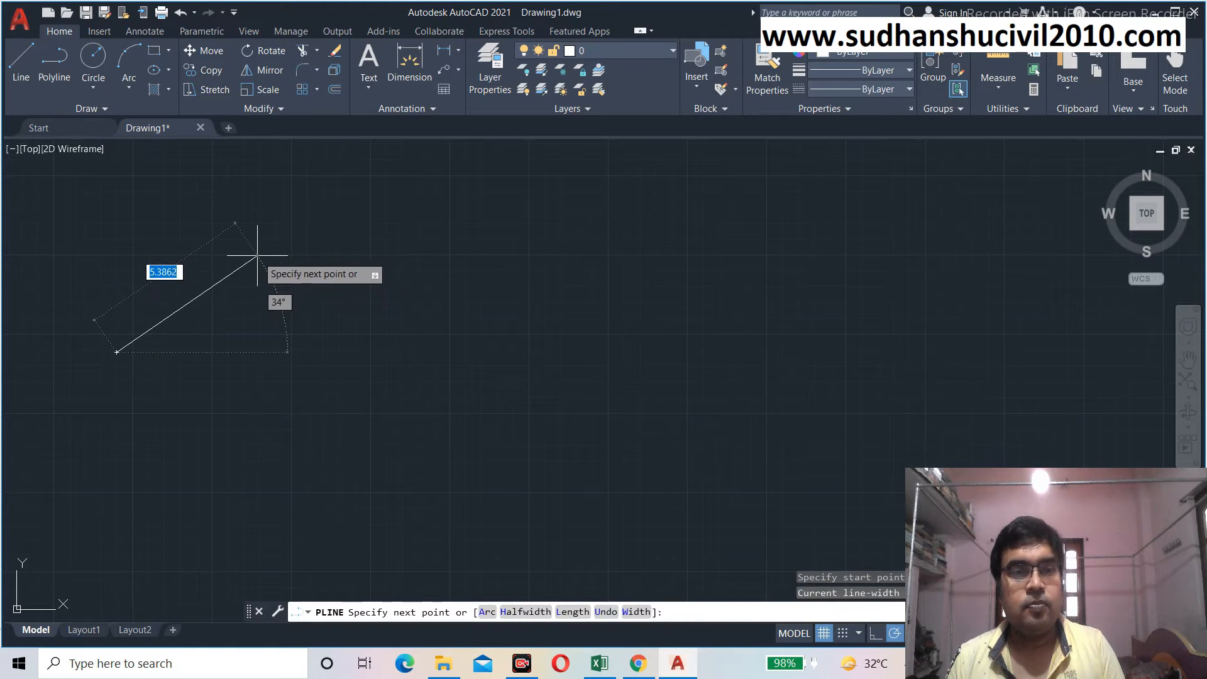
{"action": "left_click", "coordinate": [402, 372]}
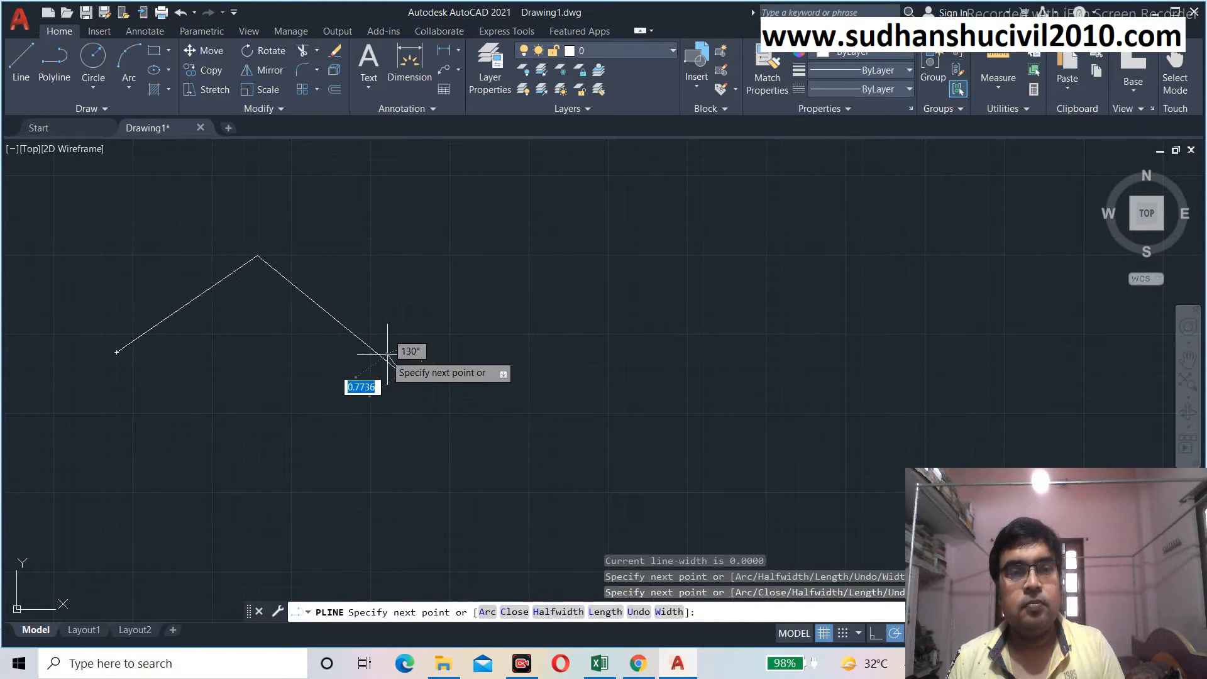
{"action": "left_click", "coordinate": [539, 269]}
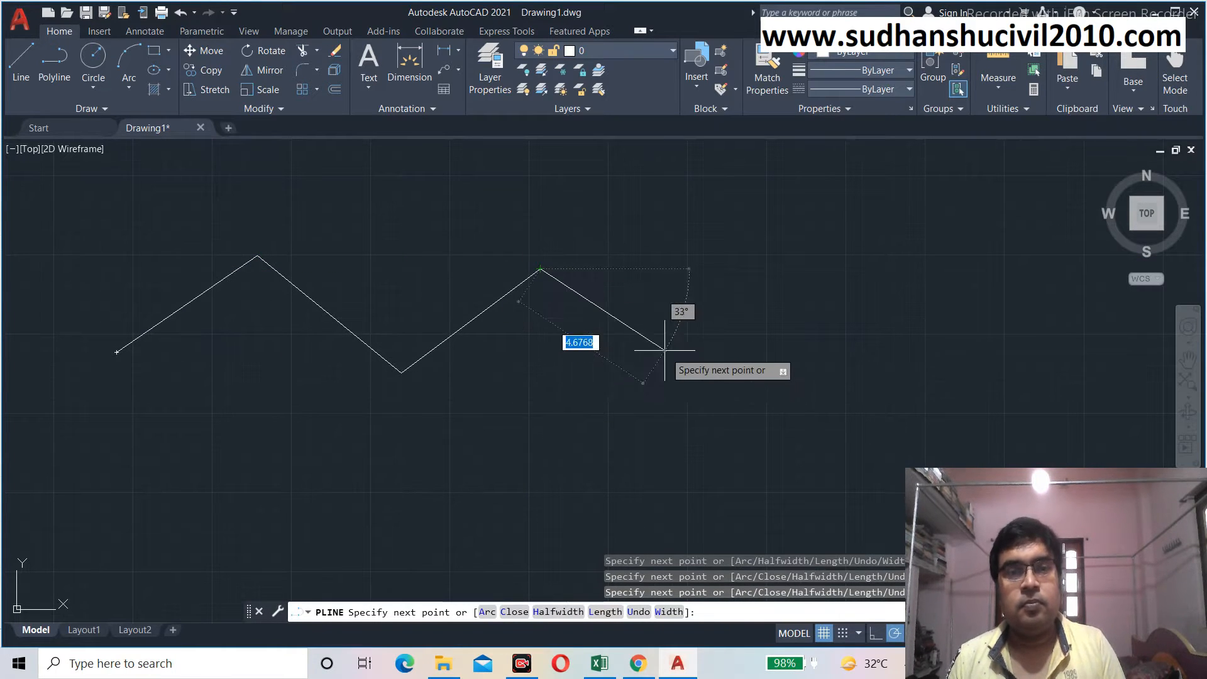
{"action": "left_click", "coordinate": [692, 357]}
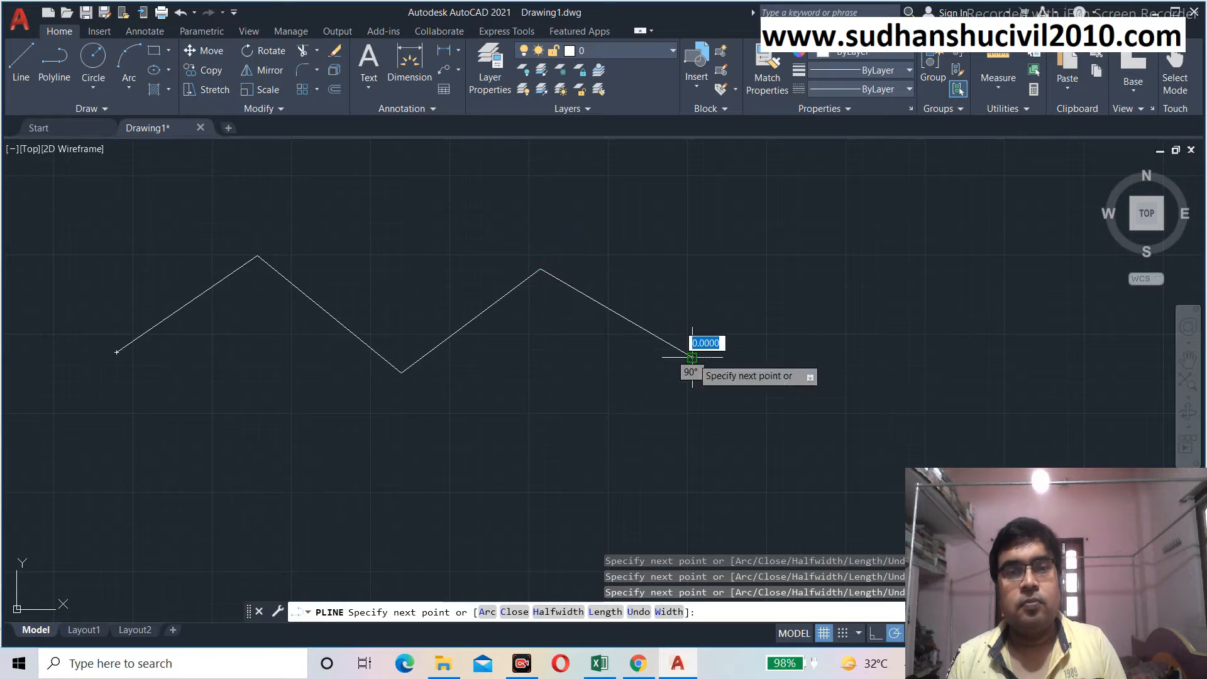
{"action": "left_click", "coordinate": [817, 245]}
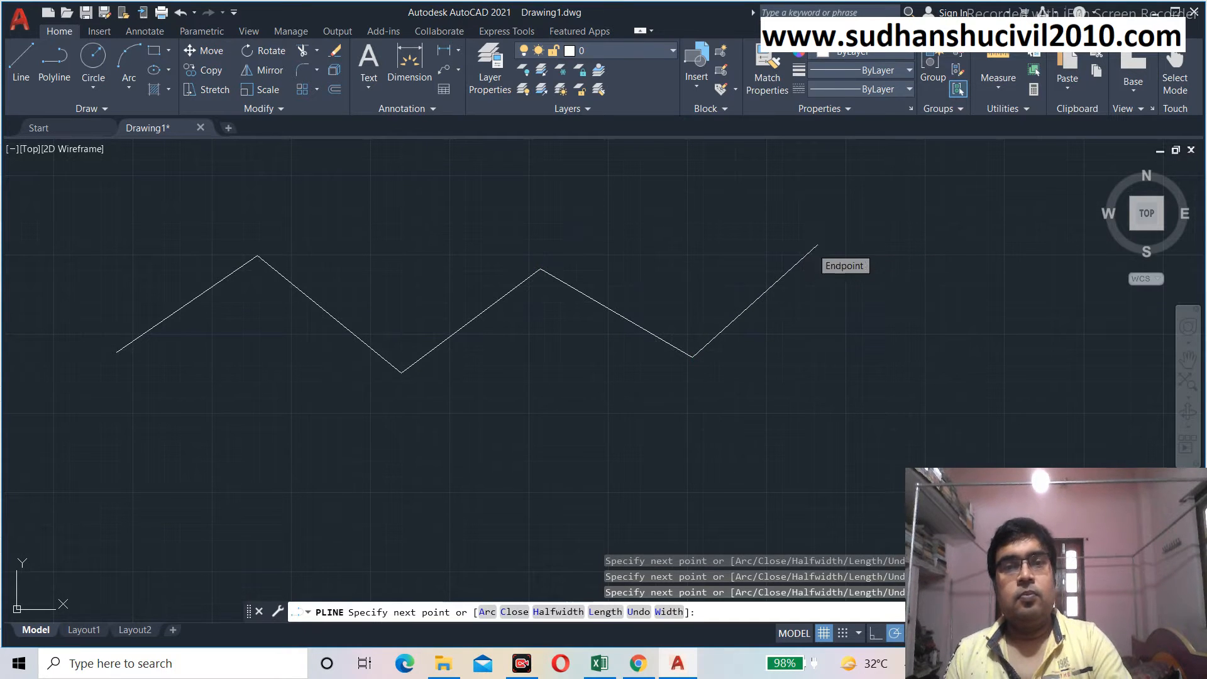
{"action": "key", "text": "Return"}
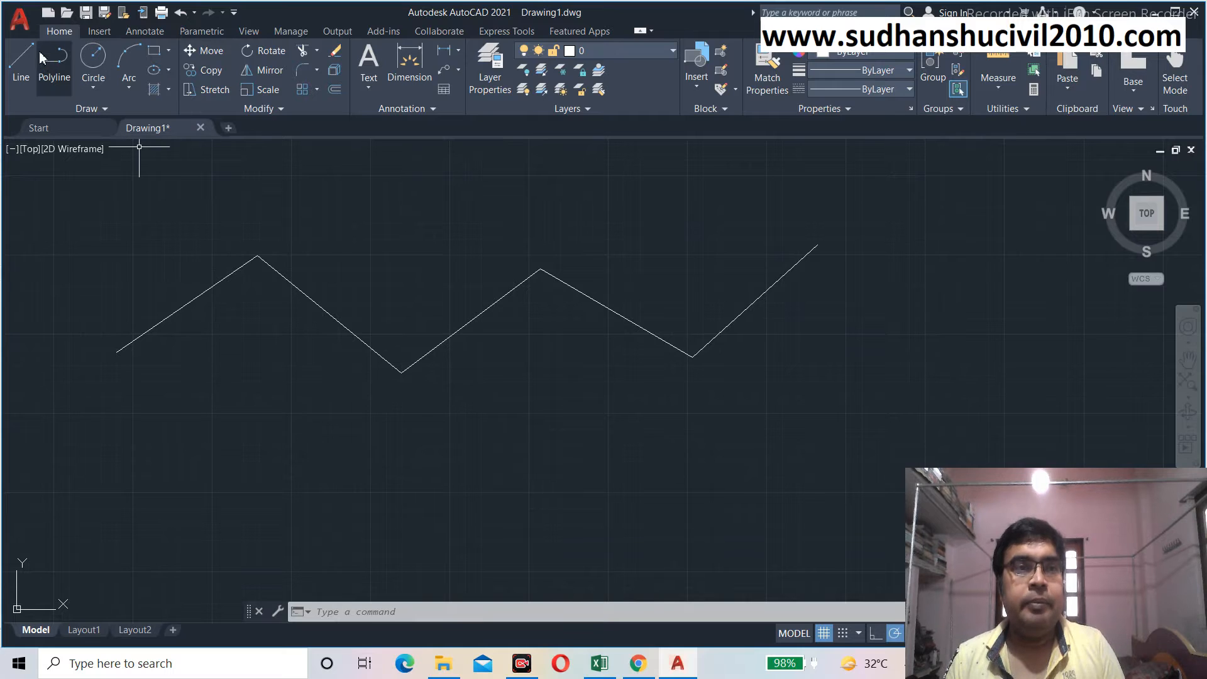
{"action": "left_click", "coordinate": [21, 63]}
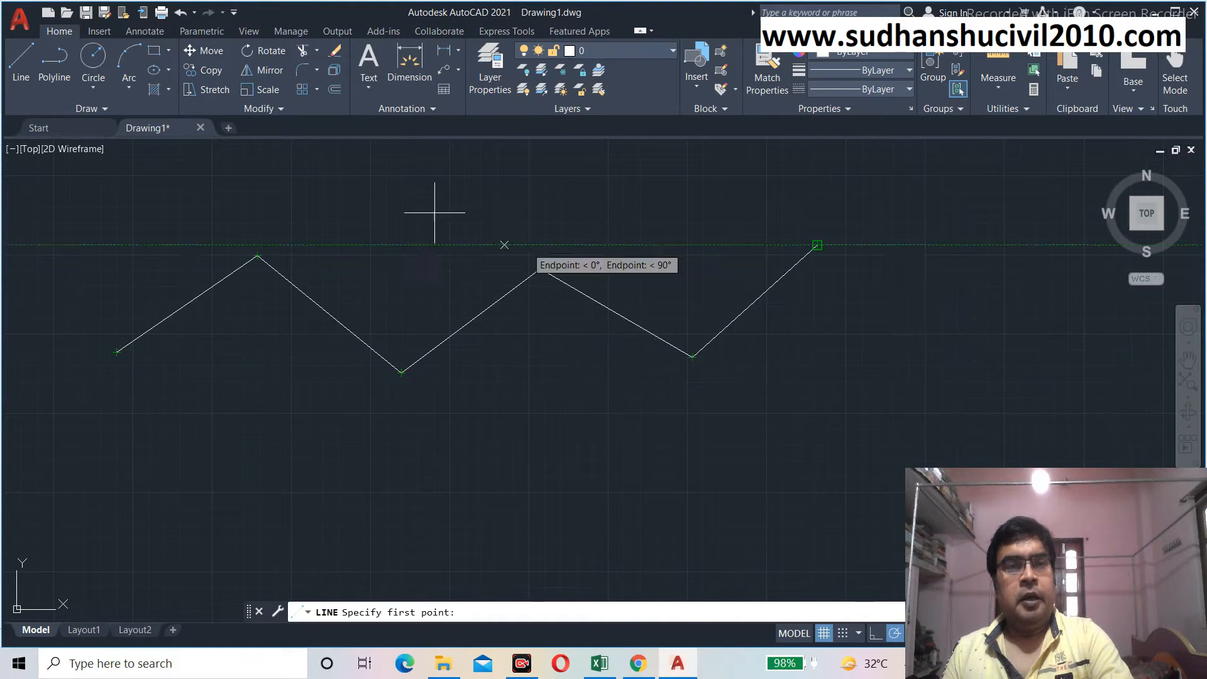
{"action": "key", "text": "Escape"}
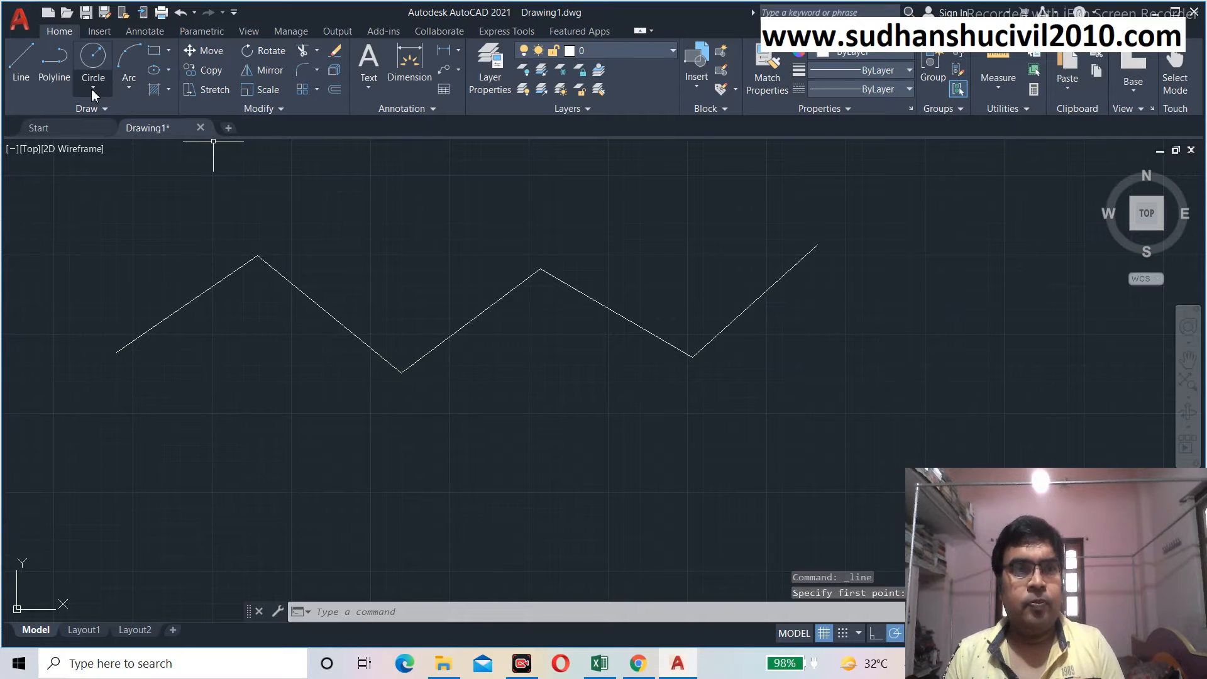
Draw a small rectangle below the zigzag's first peak and preview its corner endpoint snaps with the Line command
{"action": "left_click", "coordinate": [156, 56]}
{"action": "left_click", "coordinate": [176, 470]}
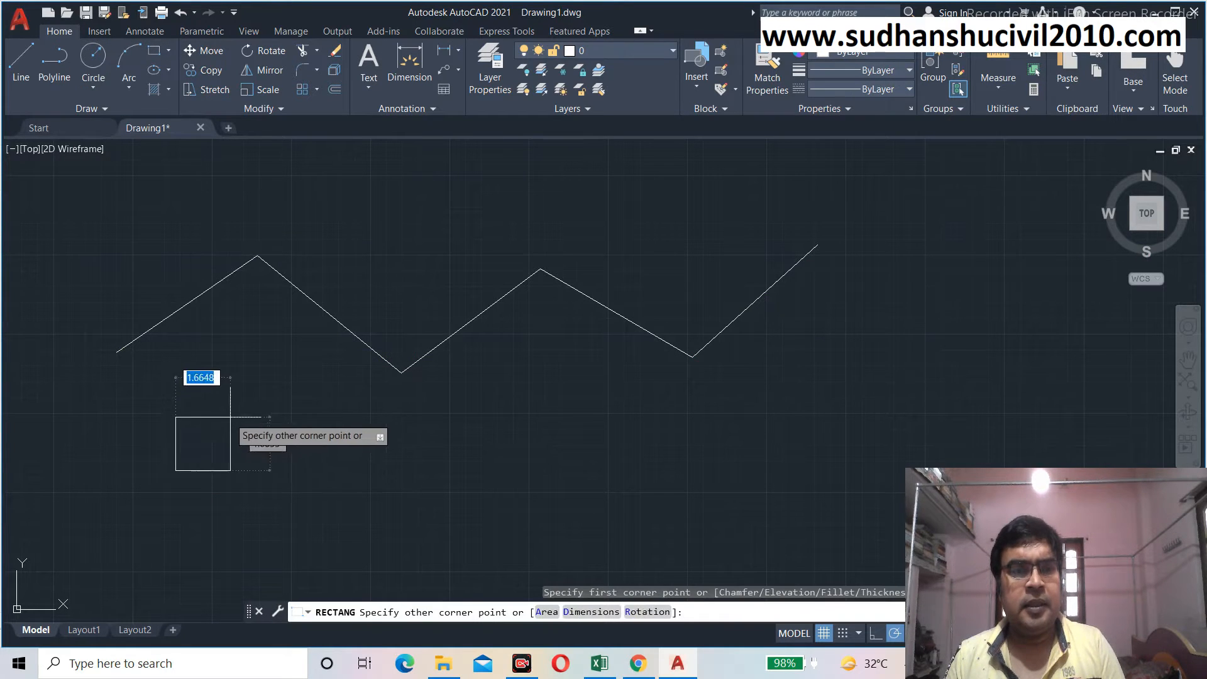
{"action": "left_click", "coordinate": [288, 406]}
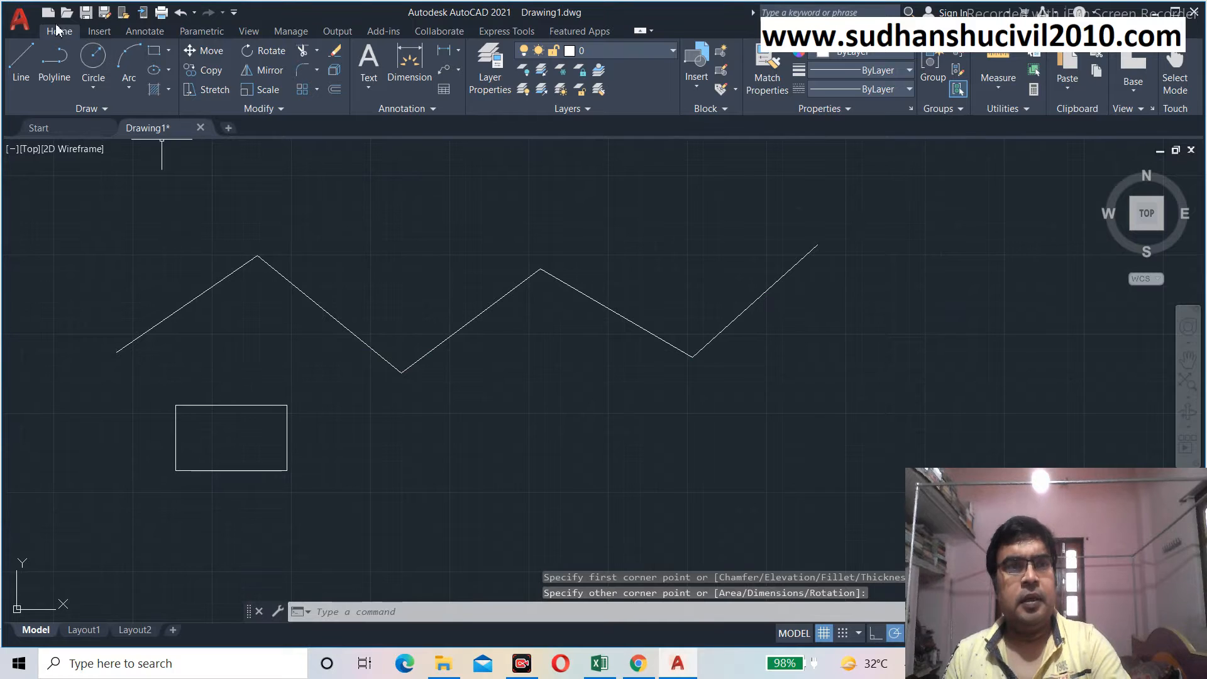
{"action": "left_click", "coordinate": [28, 63]}
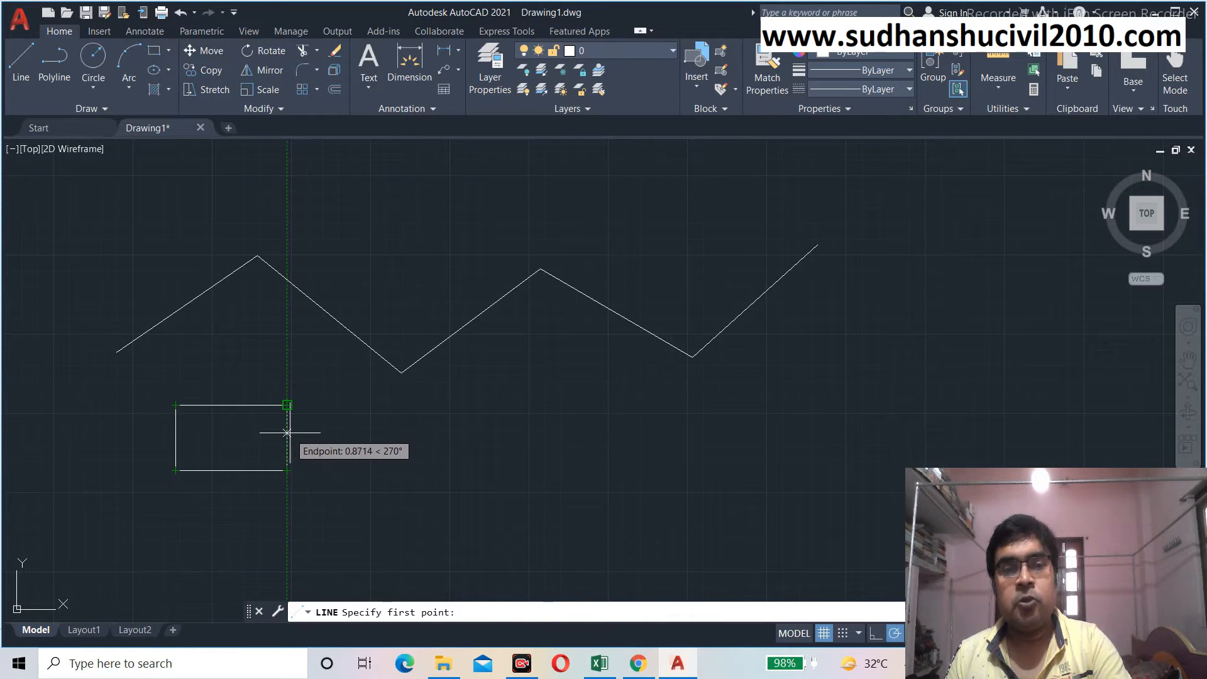
{"action": "key", "text": "Escape"}
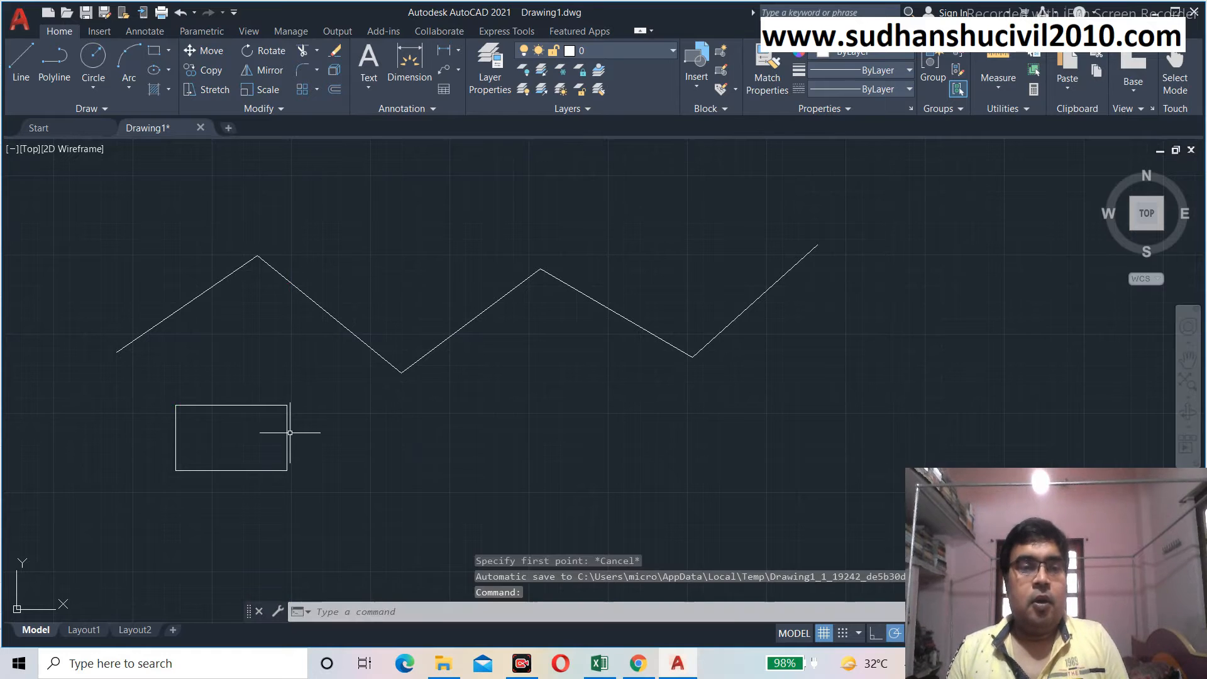
{"action": "scroll", "coordinate": [248, 321], "scroll_direction": "down", "scroll_amount": 4}
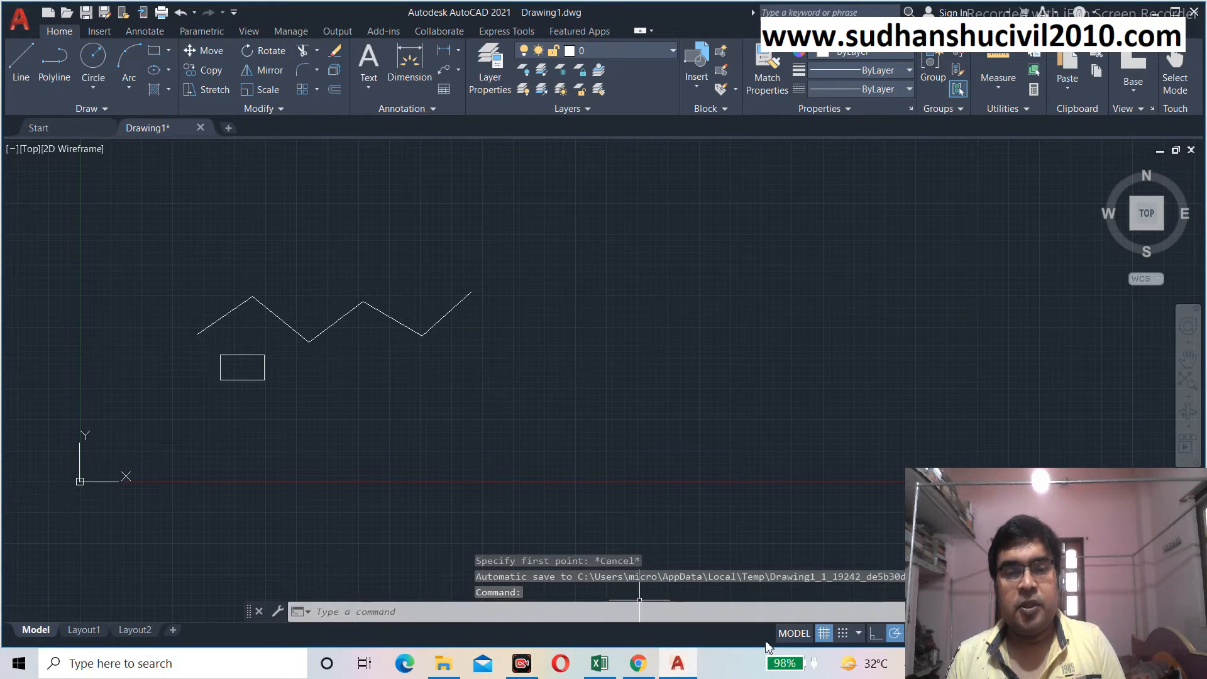
{"action": "right_click", "coordinate": [823, 632]}
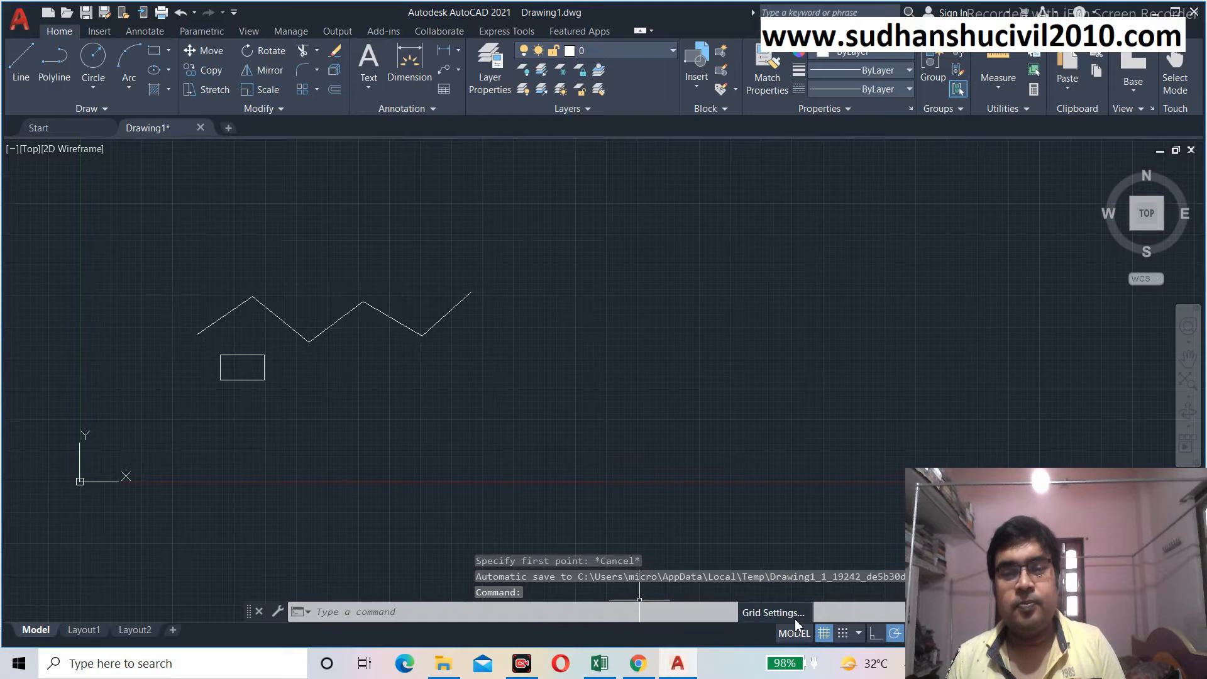
{"action": "left_click", "coordinate": [795, 618]}
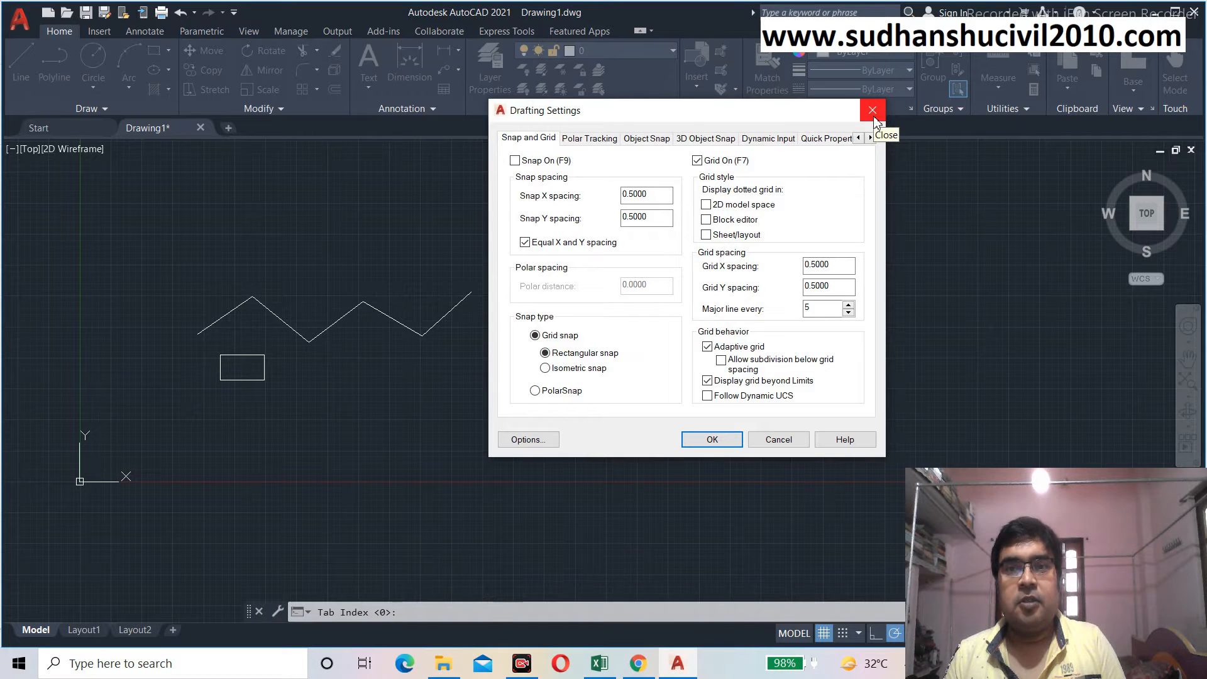
{"action": "left_click", "coordinate": [873, 117]}
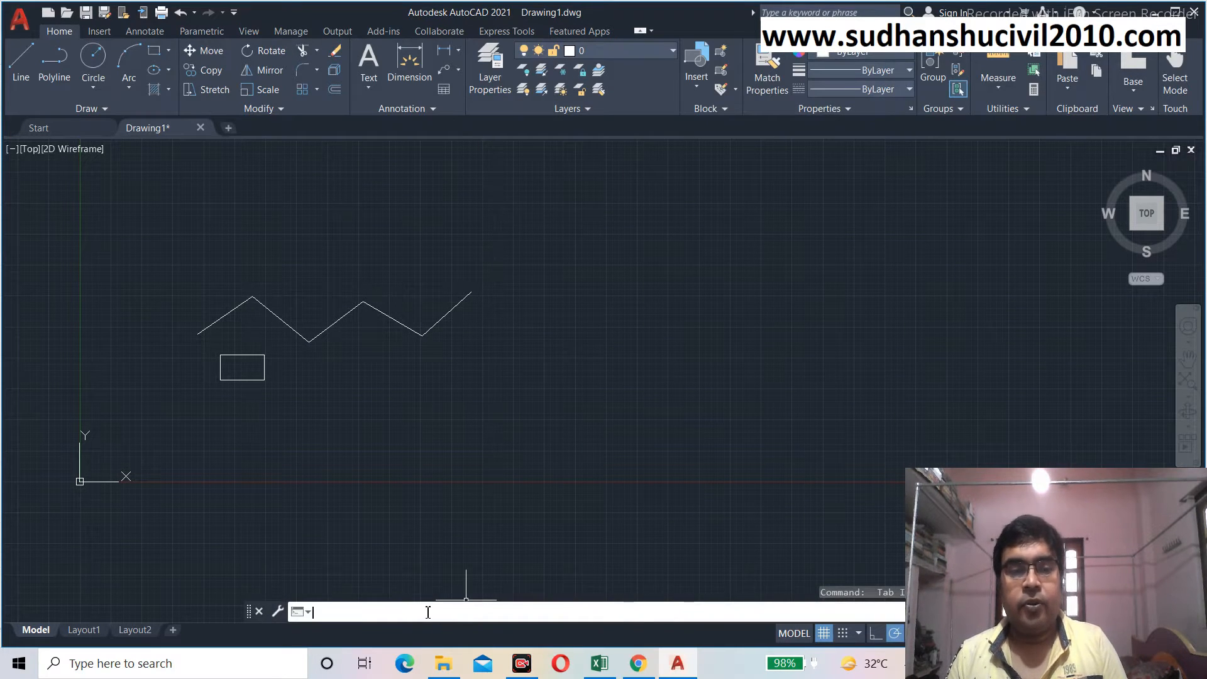
Enable only the Midpoint object snap mode with the OS command and preview midpoint snaps on the zigzag and rectangle with the Line command
{"action": "type", "text": "o"}
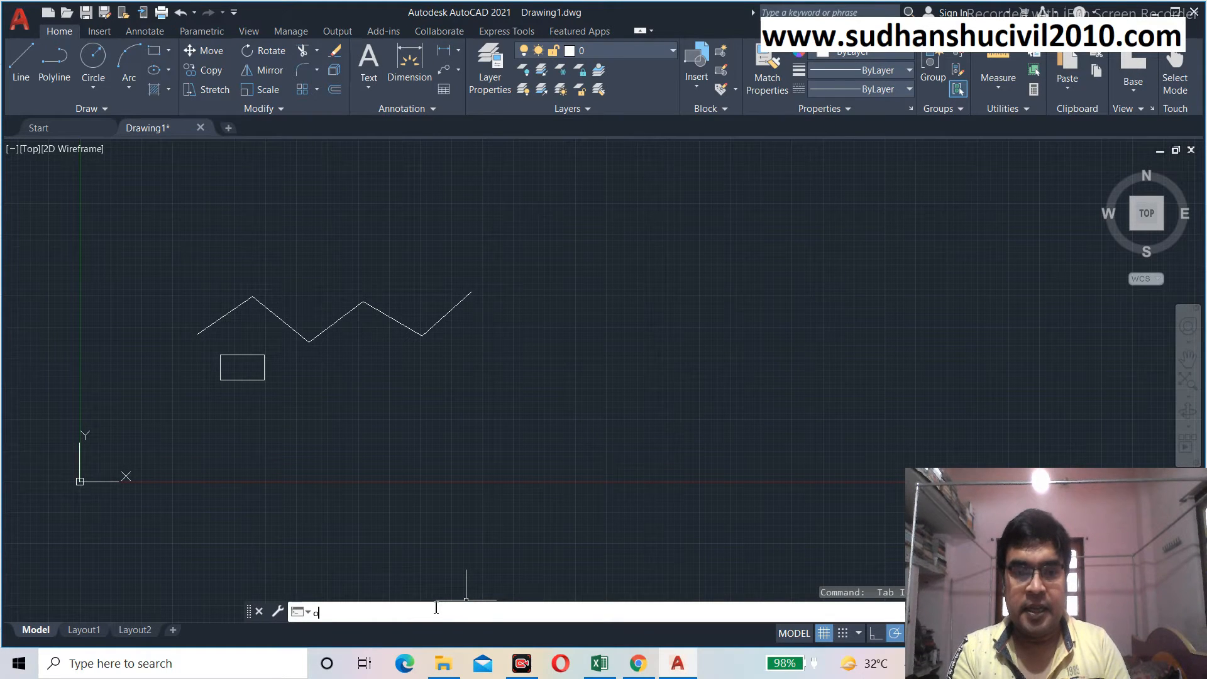
{"action": "type", "text": "s"}
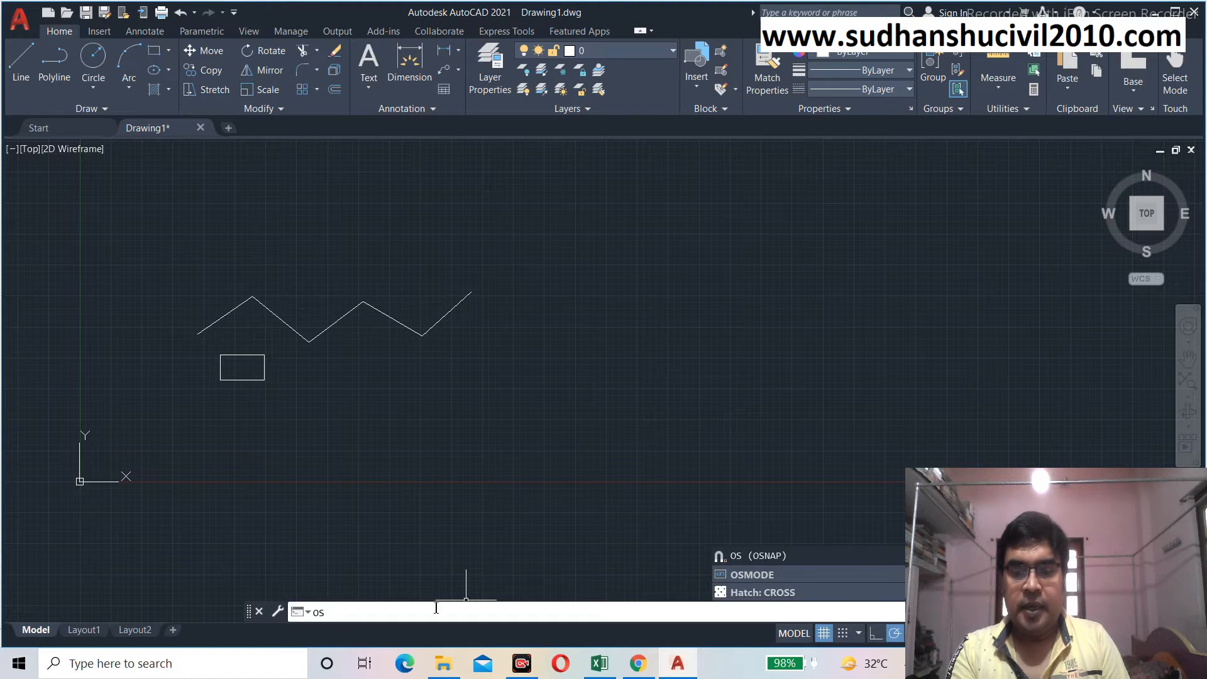
{"action": "key", "text": "Return"}
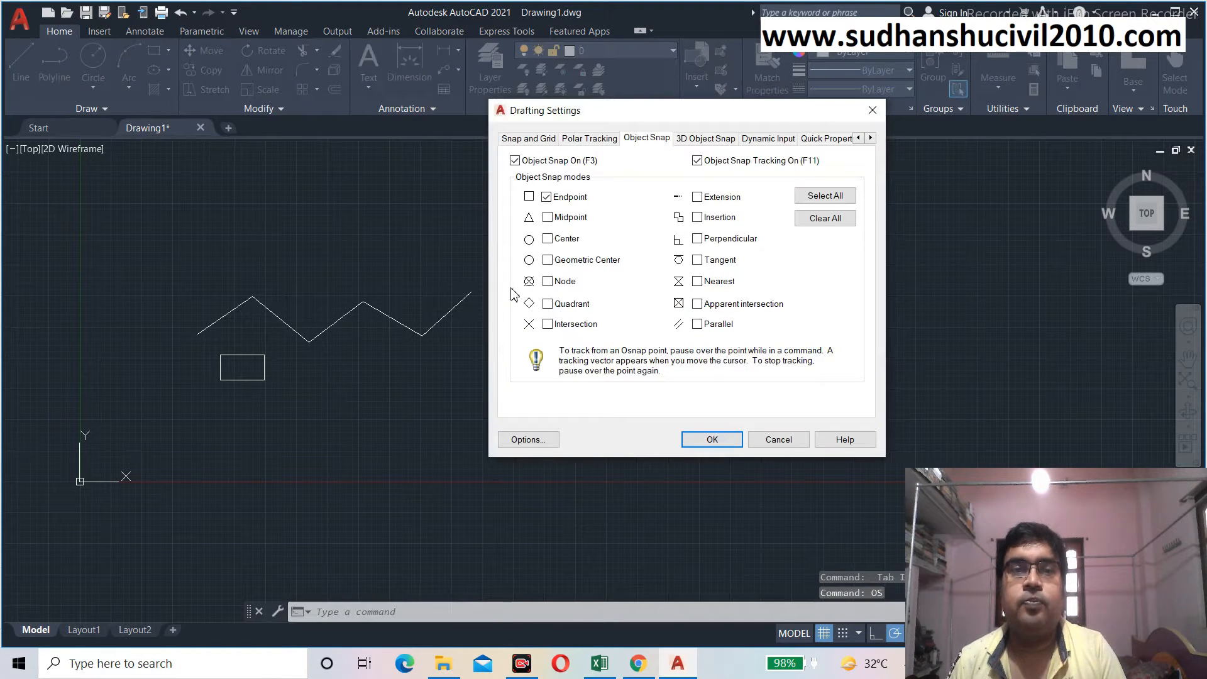
{"action": "left_click_drag", "start_coordinate": [667, 117], "coordinate": [733, 85]}
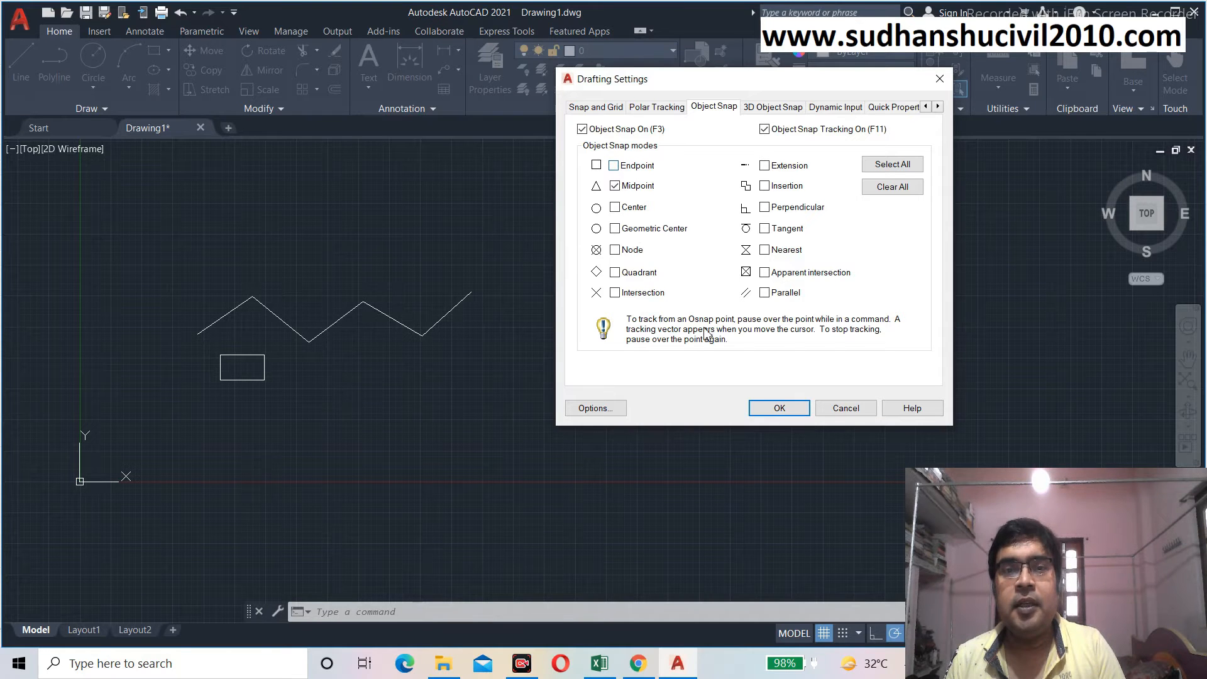
{"action": "left_click", "coordinate": [780, 409]}
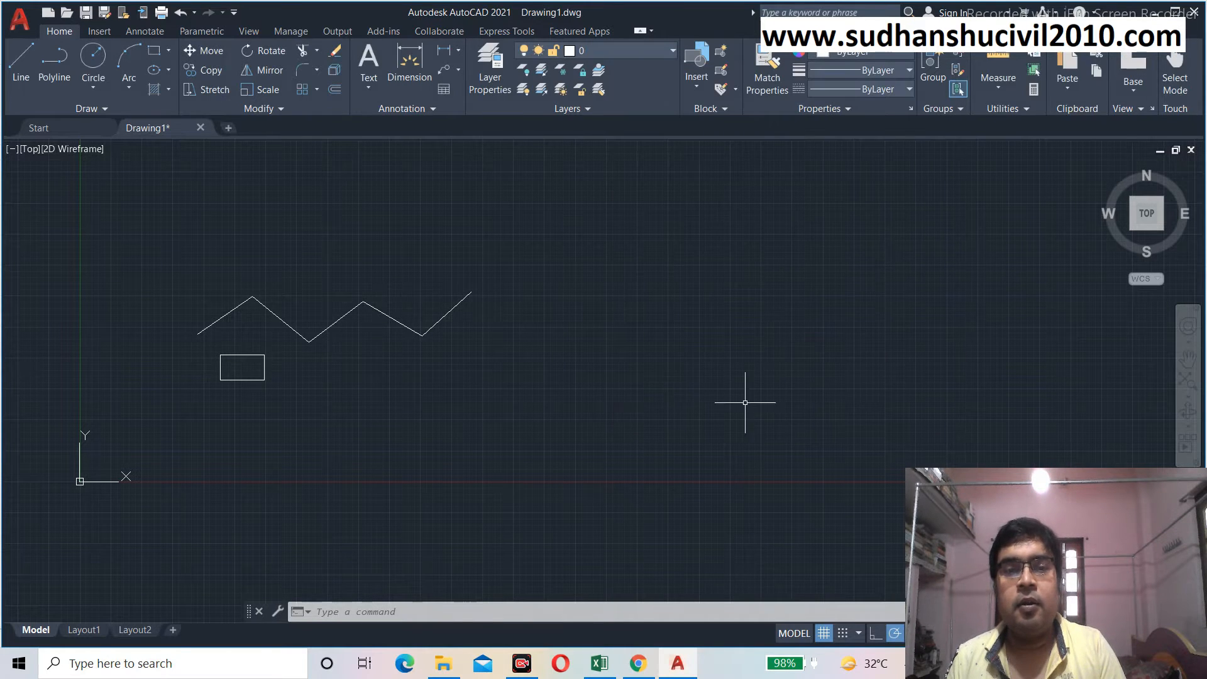
{"action": "left_click", "coordinate": [25, 60]}
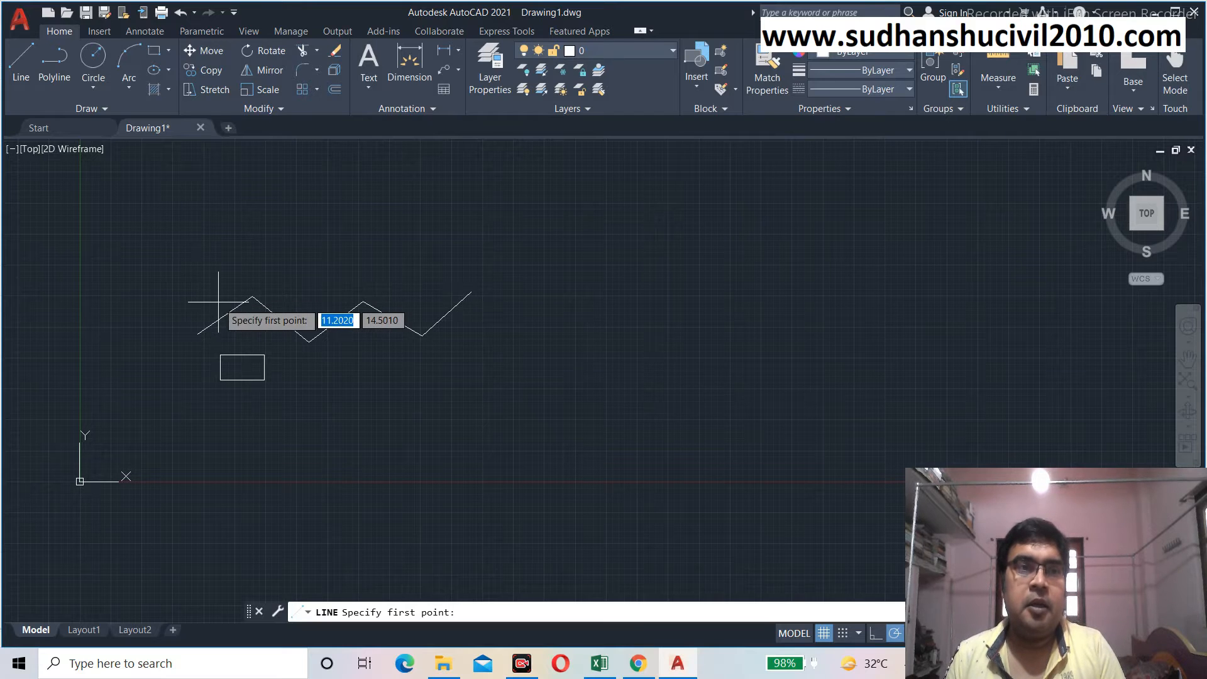
{"action": "scroll", "coordinate": [223, 299], "scroll_direction": "up", "scroll_amount": 2}
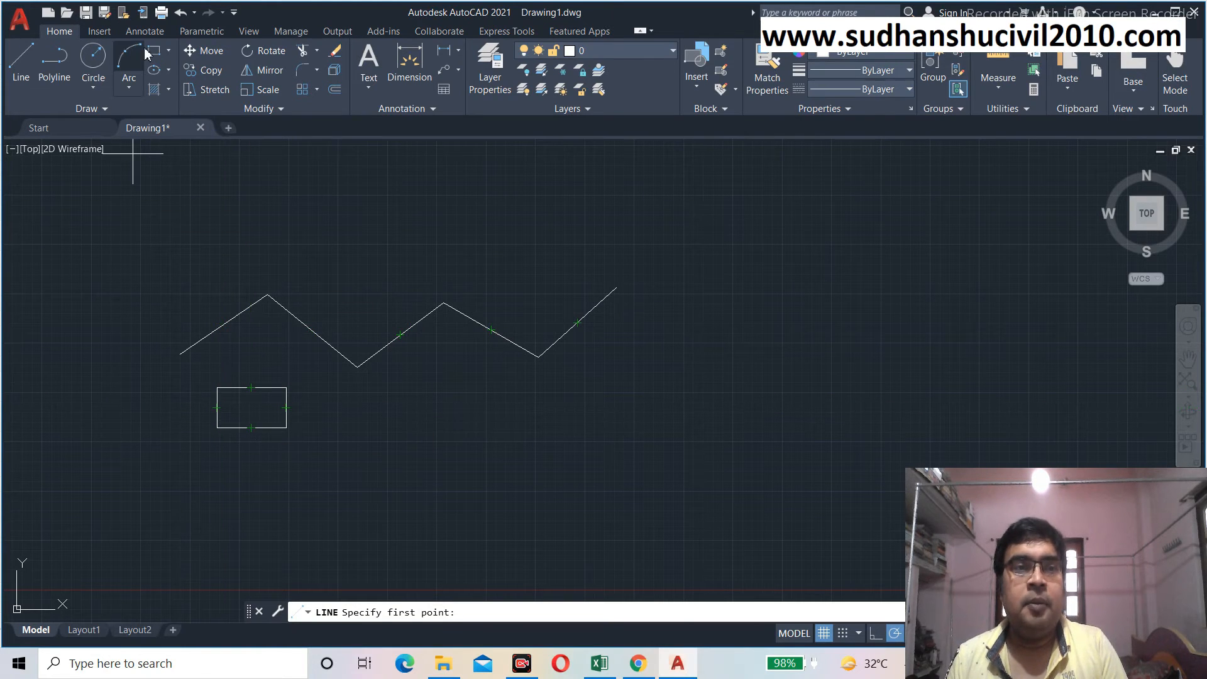
Draw an 8-sided polygon, inscribed in a circle, beyond the zigzag's last endpoint
{"action": "left_click", "coordinate": [169, 52]}
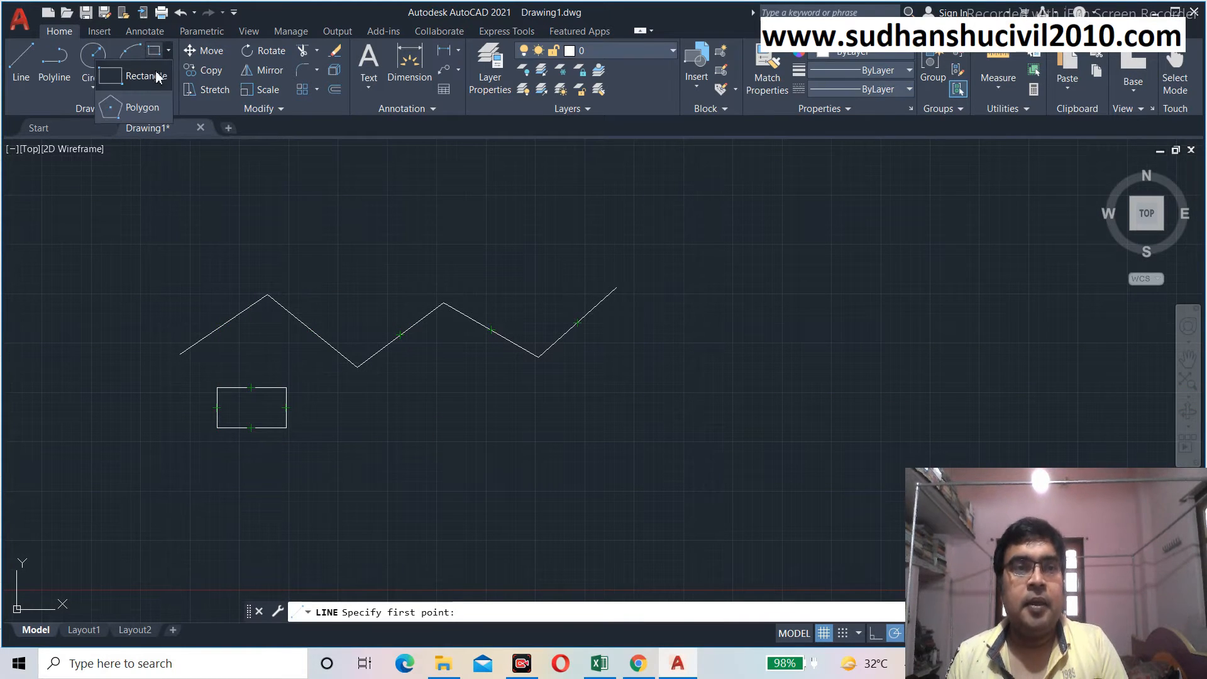
{"action": "left_click", "coordinate": [151, 109]}
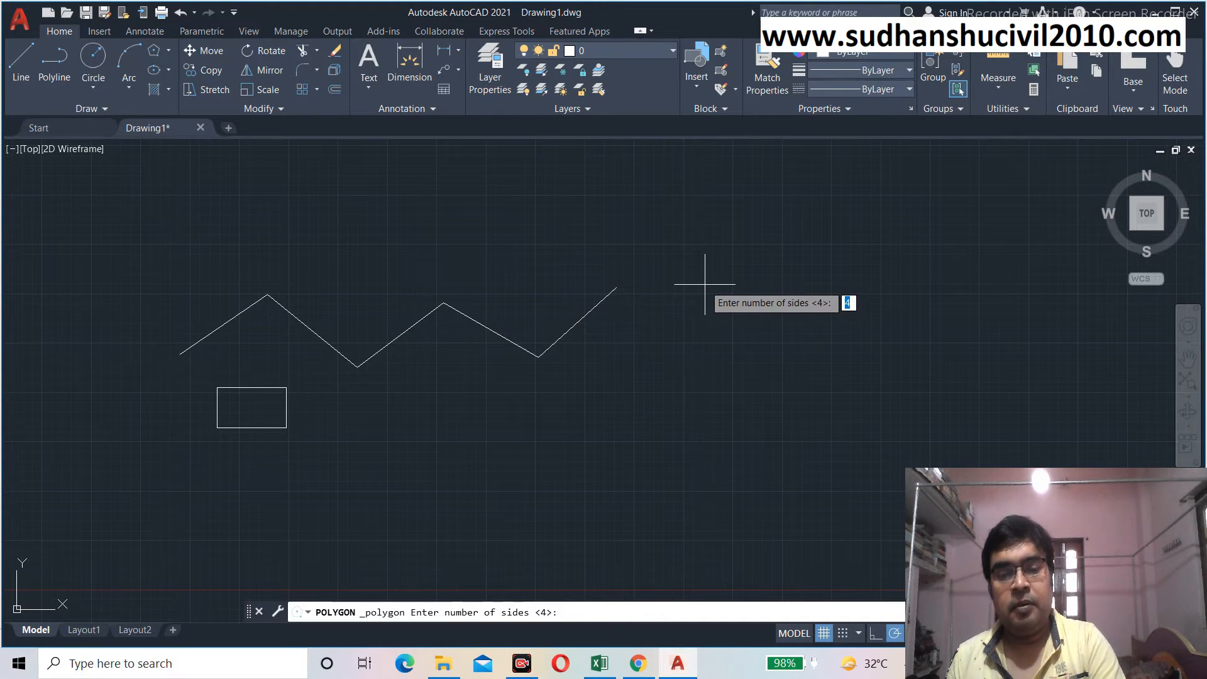
{"action": "key", "text": "BackSpace"}
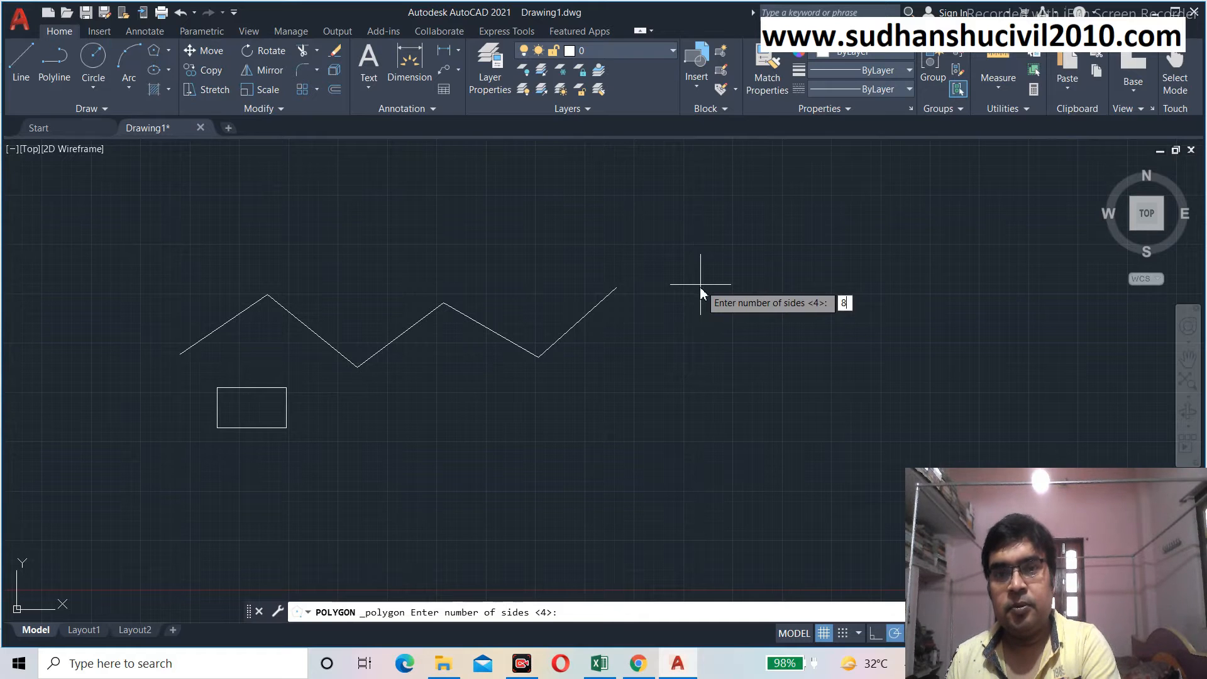
{"action": "key", "text": "Return"}
{"action": "left_click", "coordinate": [772, 266]}
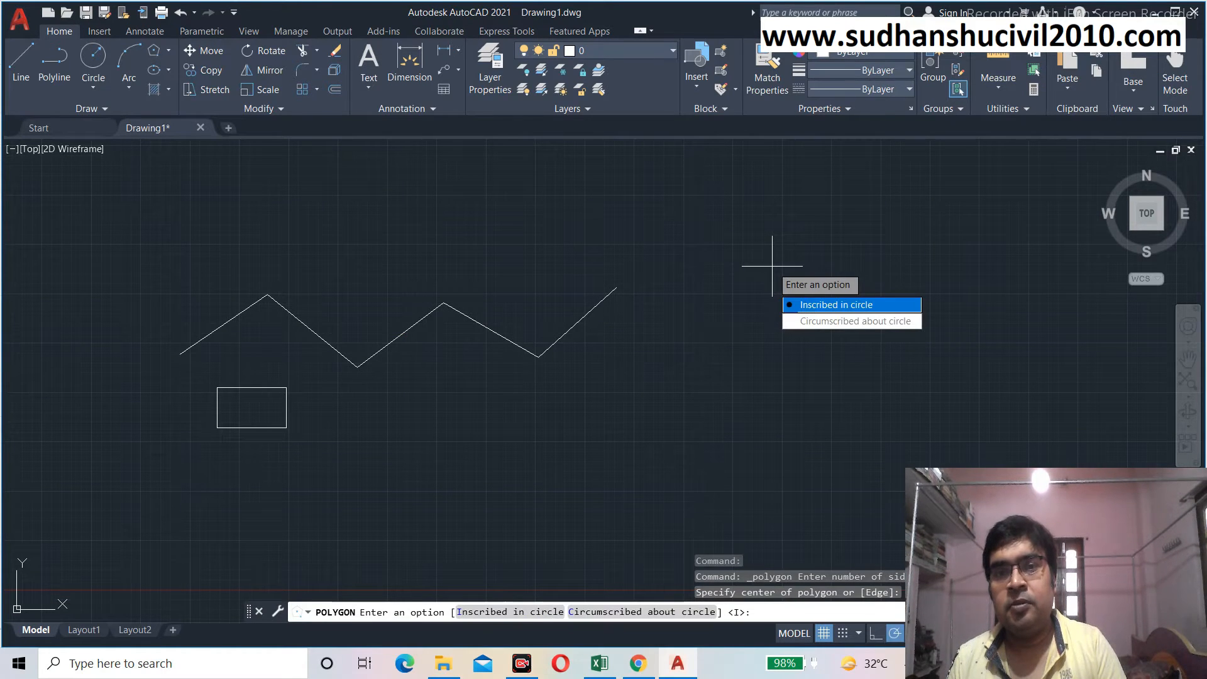
{"action": "key", "text": "Return"}
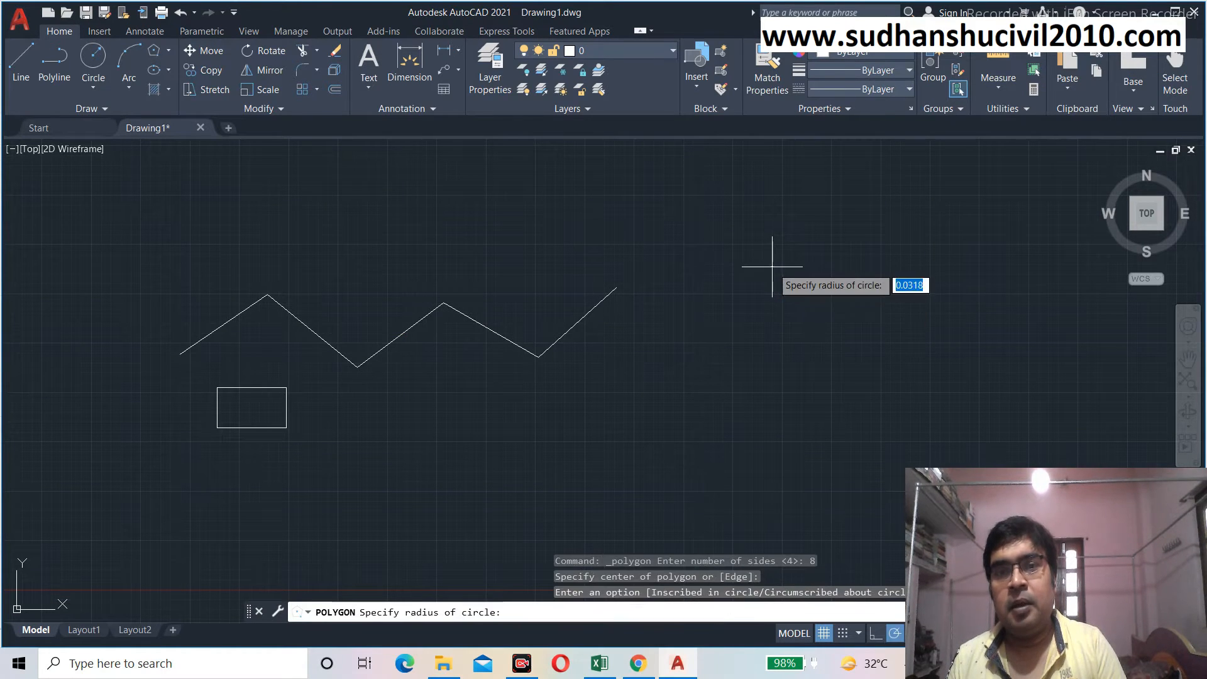
{"action": "left_click", "coordinate": [773, 328]}
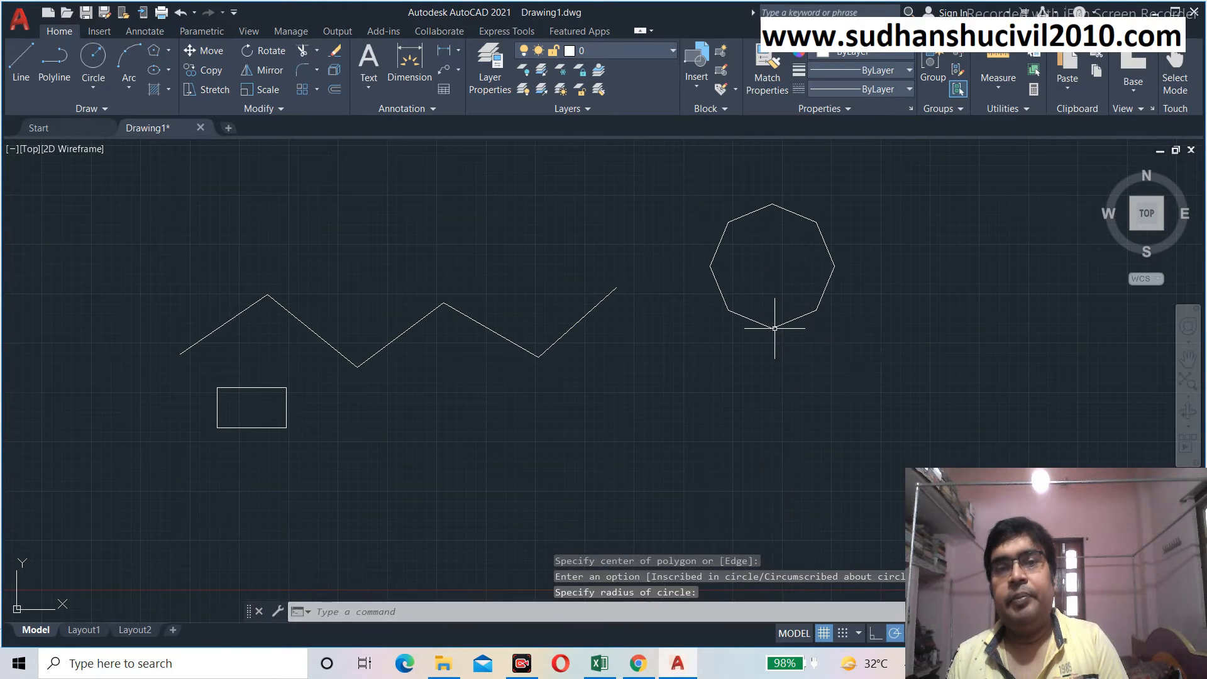
{"action": "key", "text": "Escape"}
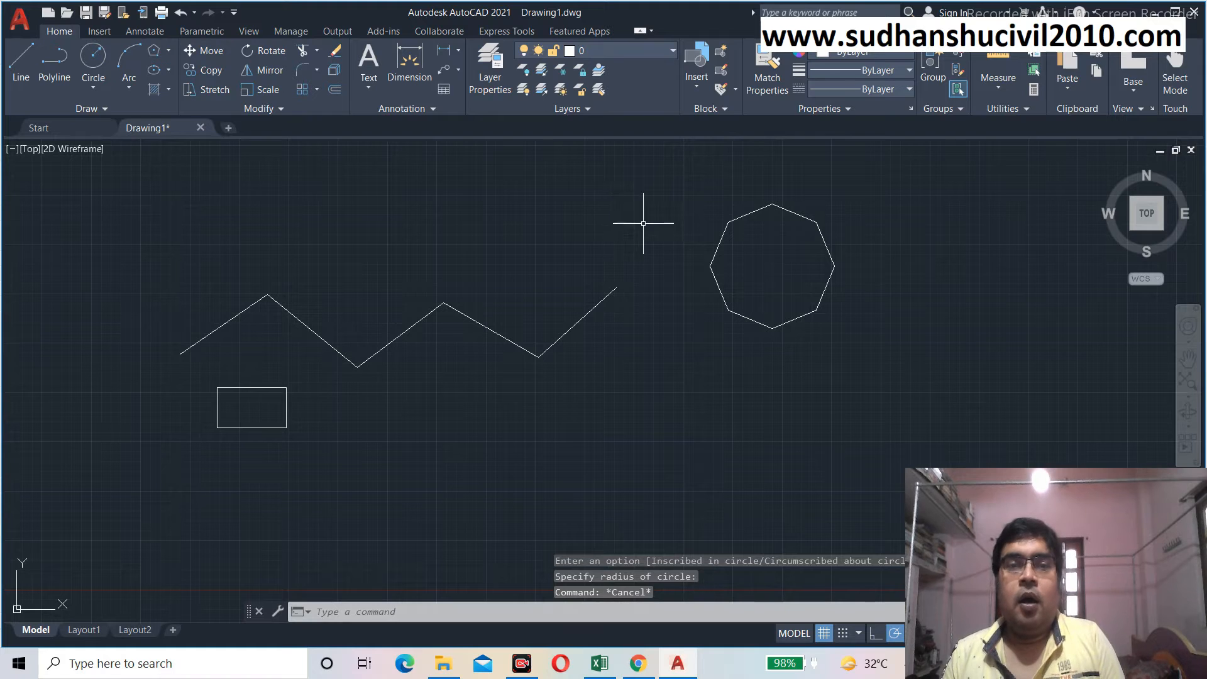
Preview the midpoint snaps on the octagon's edges with the Line command
{"action": "left_click", "coordinate": [22, 68]}
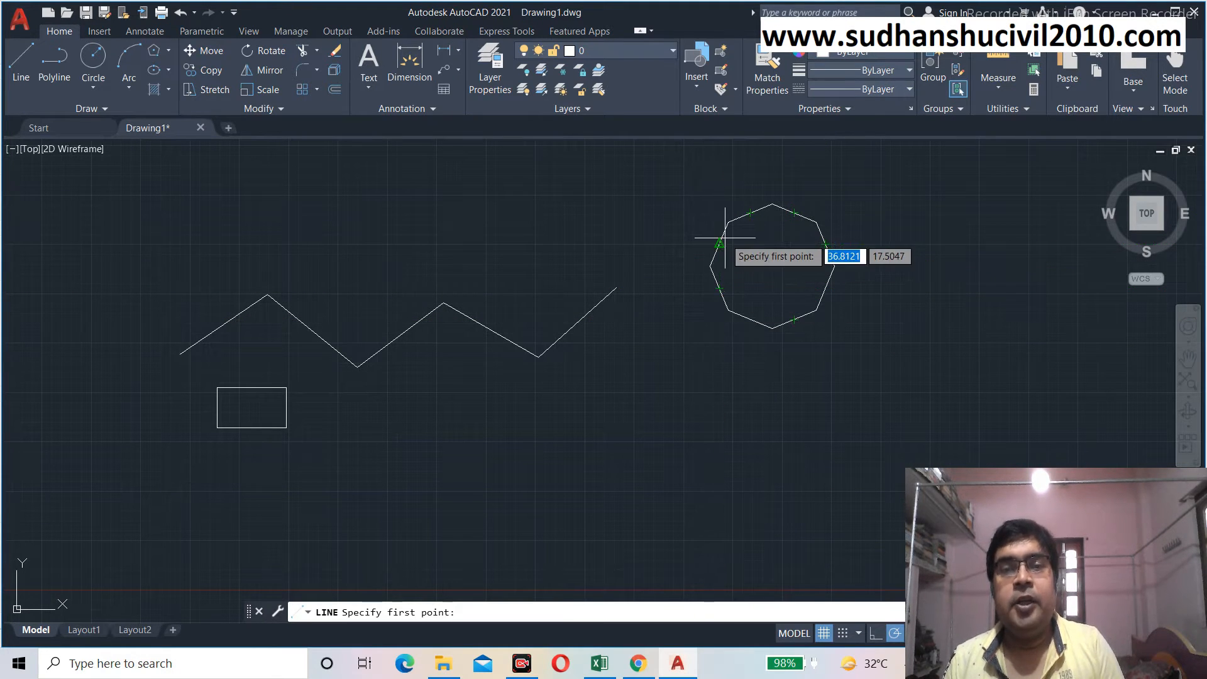
{"action": "scroll", "coordinate": [758, 230], "scroll_direction": "up", "scroll_amount": 2}
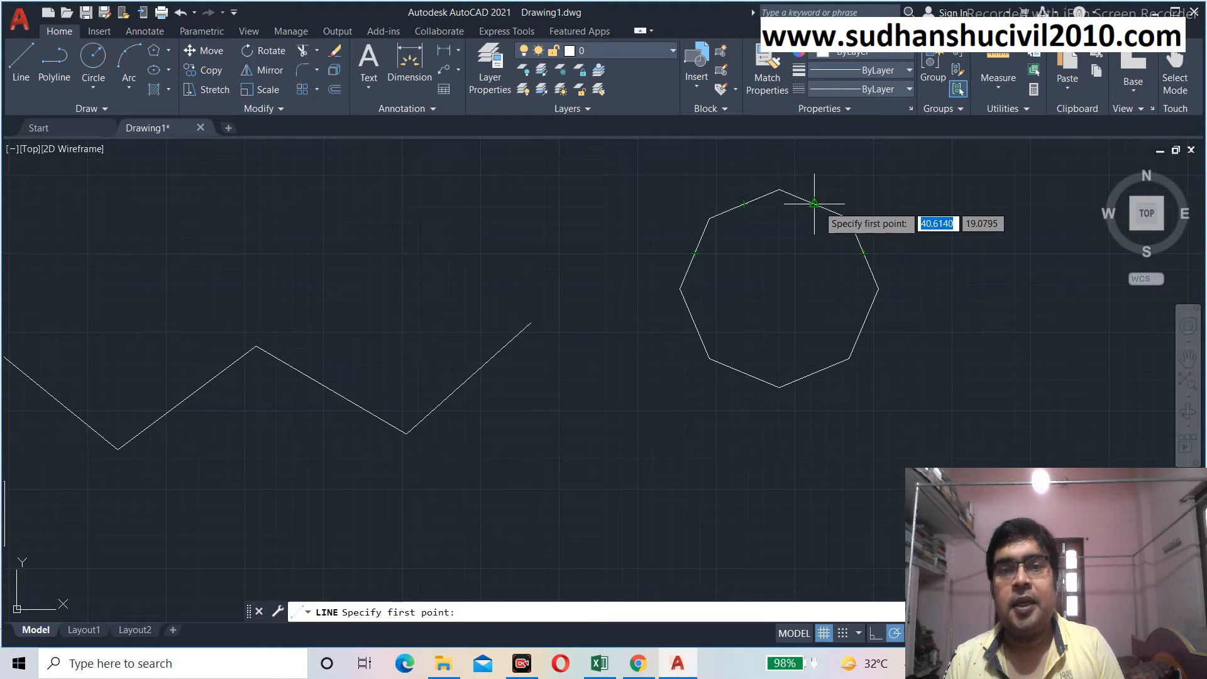
{"action": "key", "text": "Escape"}
Enable only the Center object snap mode with the OS command
{"action": "scroll", "coordinate": [842, 323], "scroll_direction": "down", "scroll_amount": 4}
{"action": "middle_click_drag", "start_coordinate": [797, 349], "coordinate": [635, 318]}
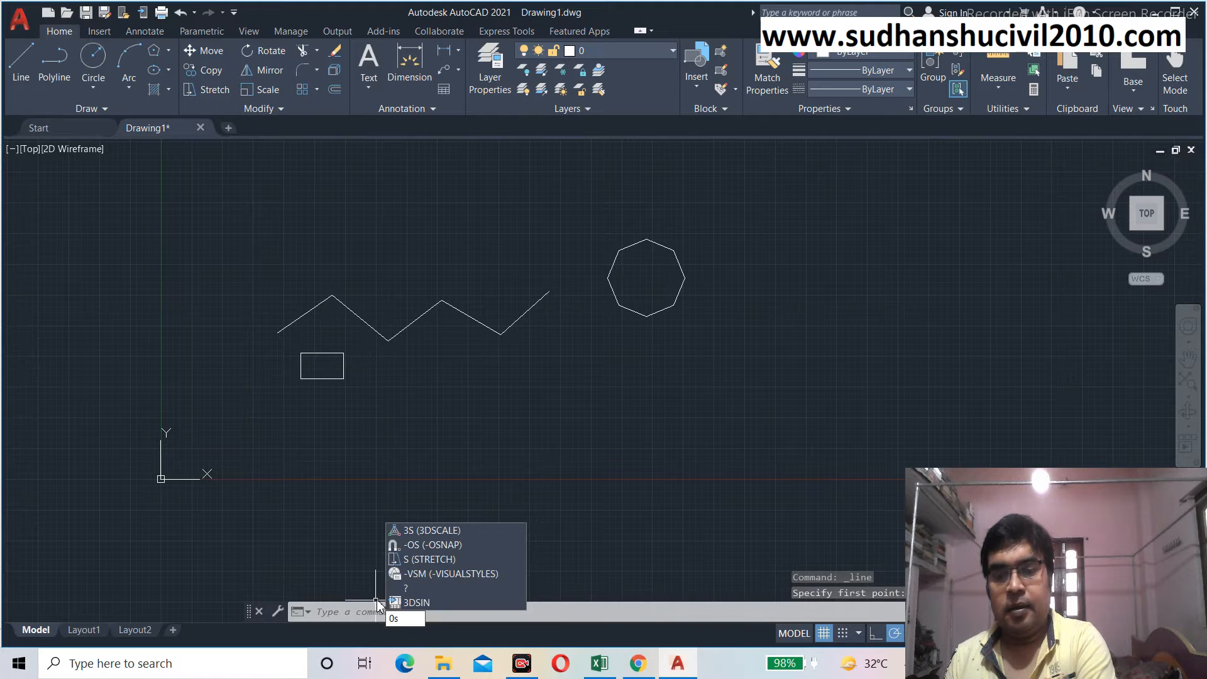
{"action": "key", "text": "BackSpace"}
{"action": "key", "text": "BackSpace"}
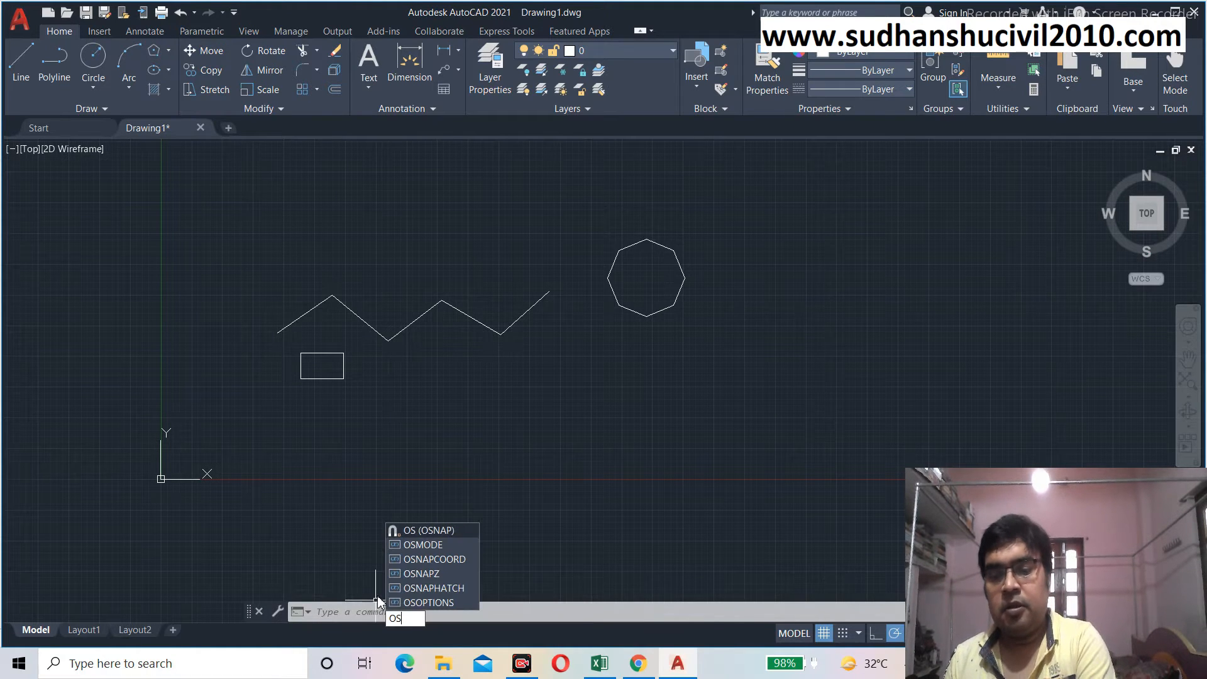
{"action": "key", "text": "Return"}
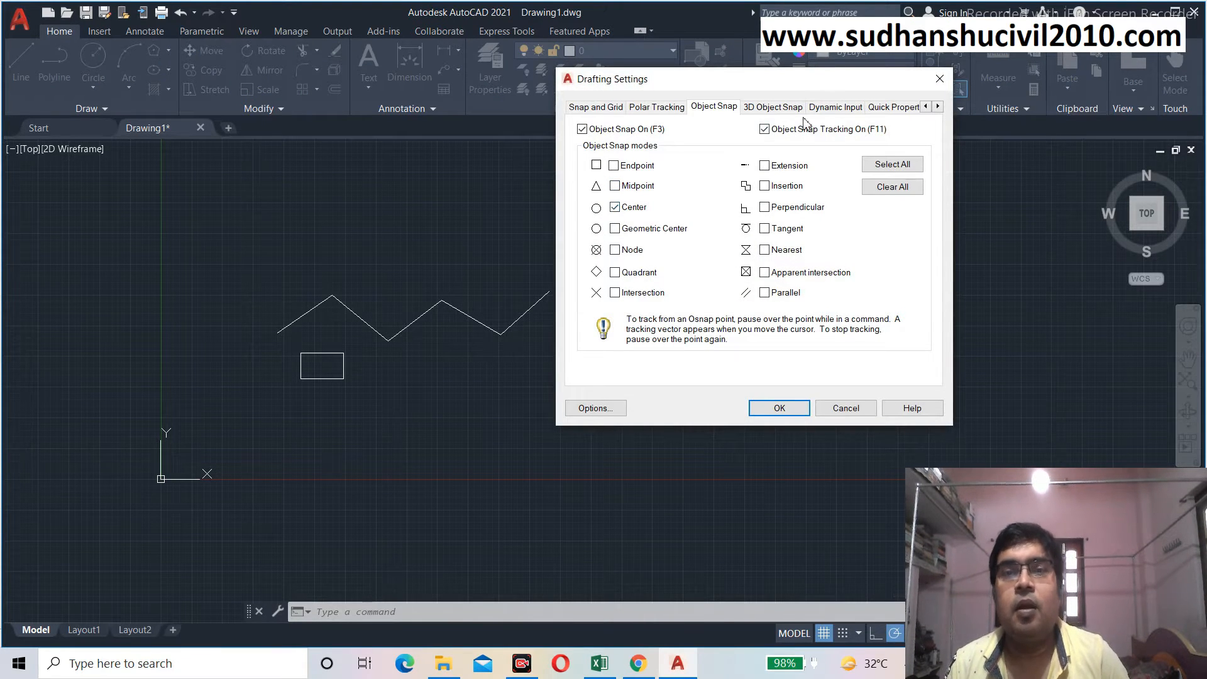
{"action": "left_click", "coordinate": [779, 408]}
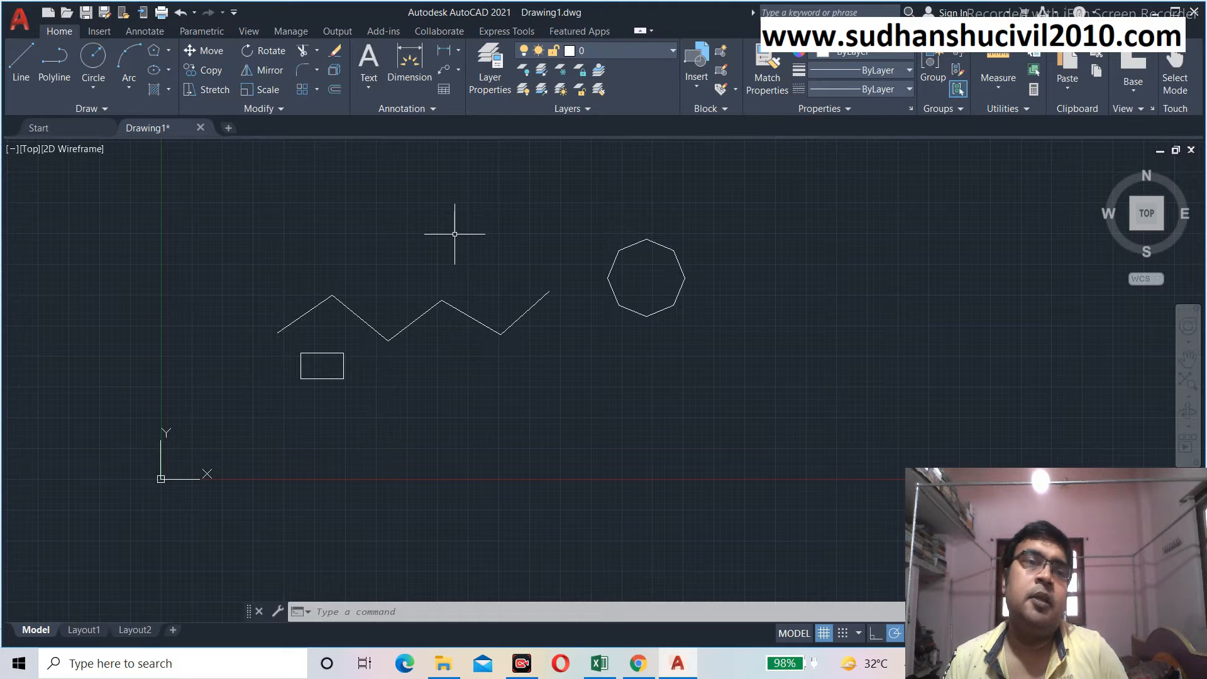
Draw a circle below the octagon and preview its center snap with the Line command
{"action": "middle_click_drag", "start_coordinate": [453, 235], "coordinate": [329, 232]}
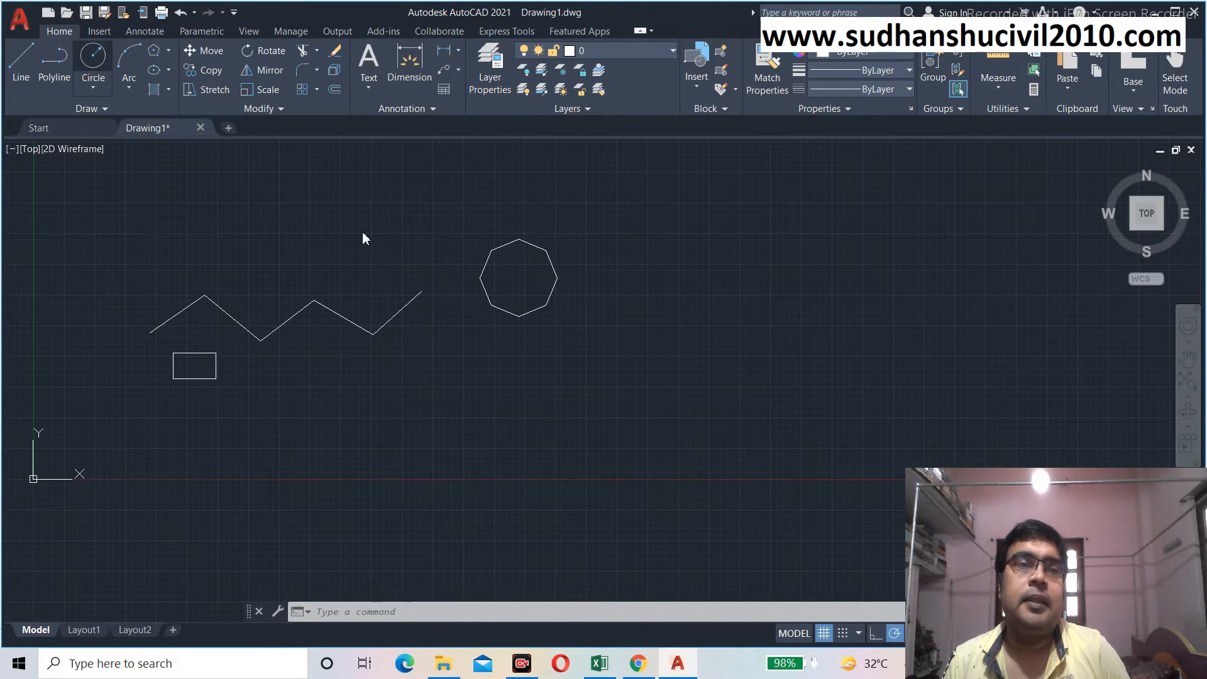
{"action": "left_click", "coordinate": [550, 409]}
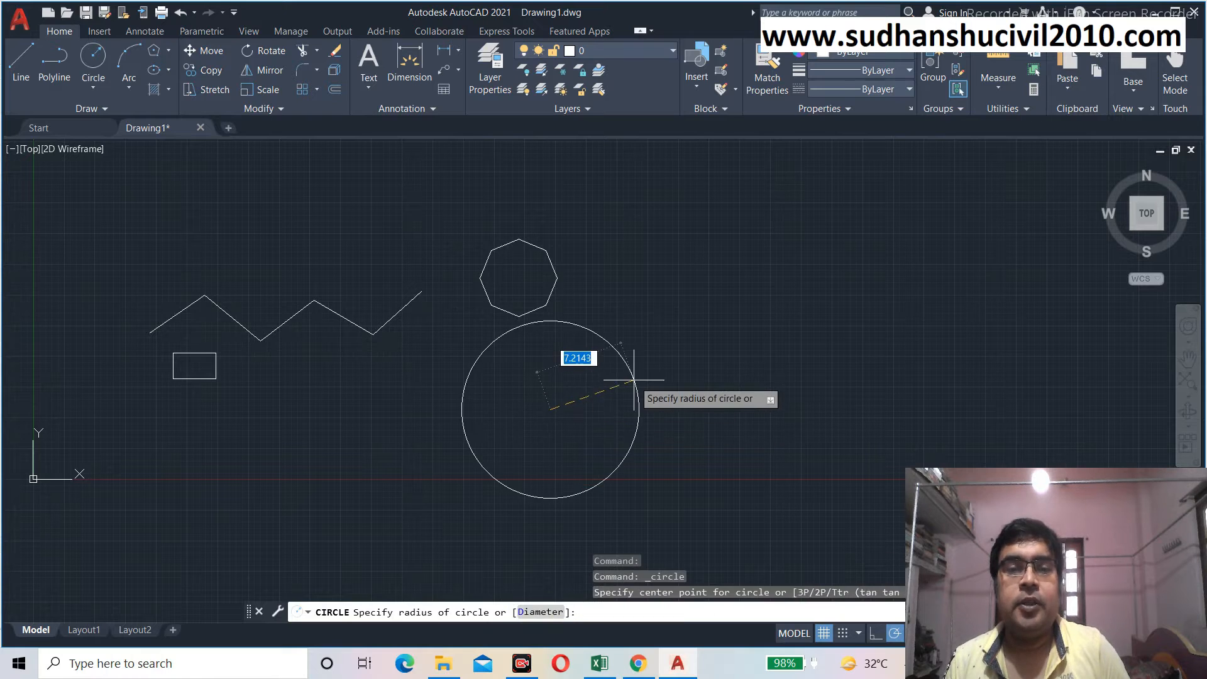
{"action": "left_click", "coordinate": [612, 373]}
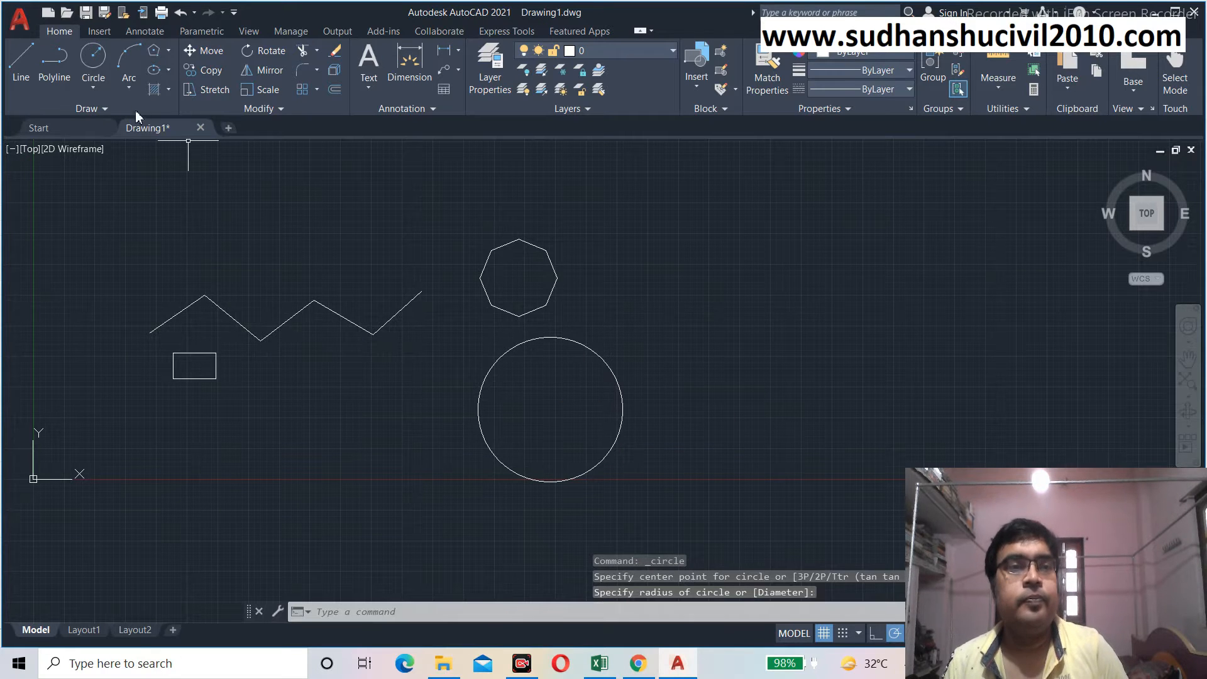
{"action": "left_click", "coordinate": [20, 60]}
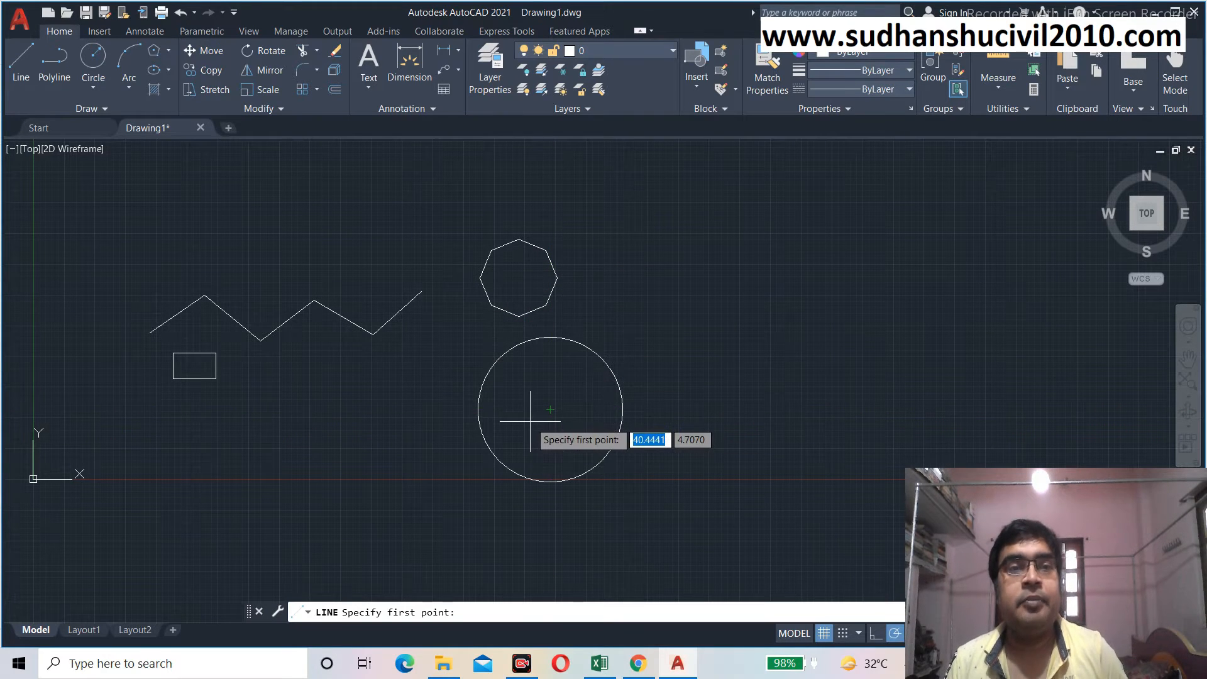
{"action": "key", "text": "Escape"}
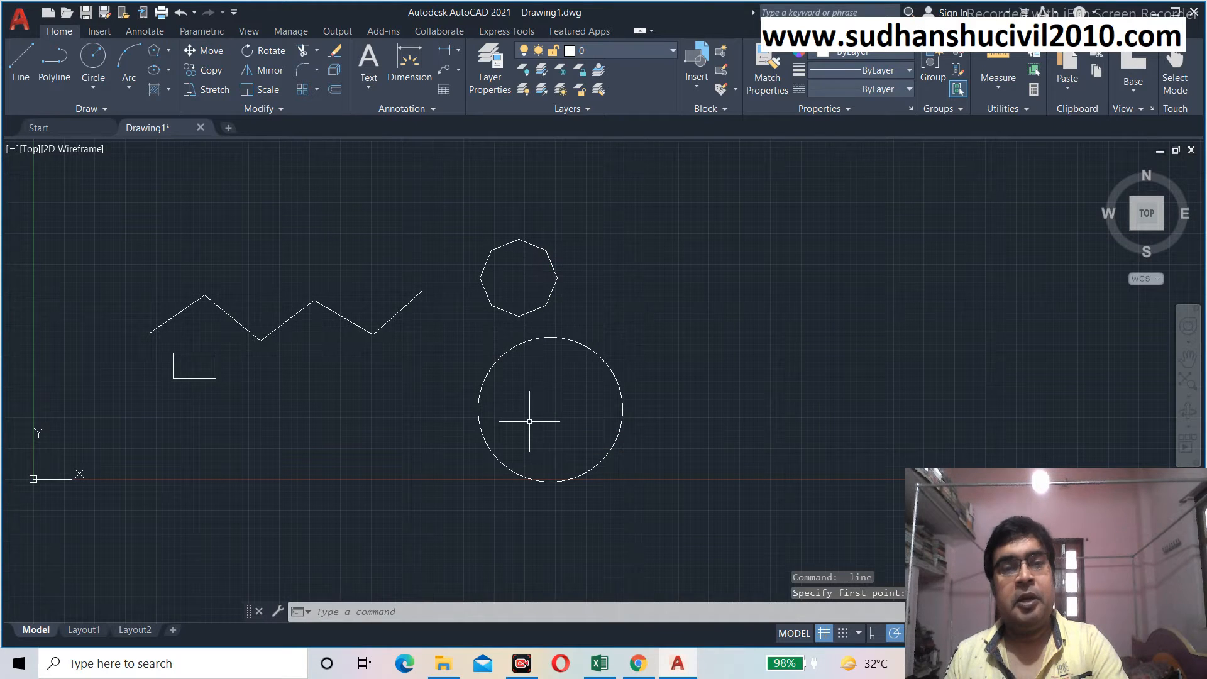
Draw a horizontal ellipse from its center, beside the octagon and above the circle, and preview its center snap with the Line command
{"action": "left_click", "coordinate": [155, 73]}
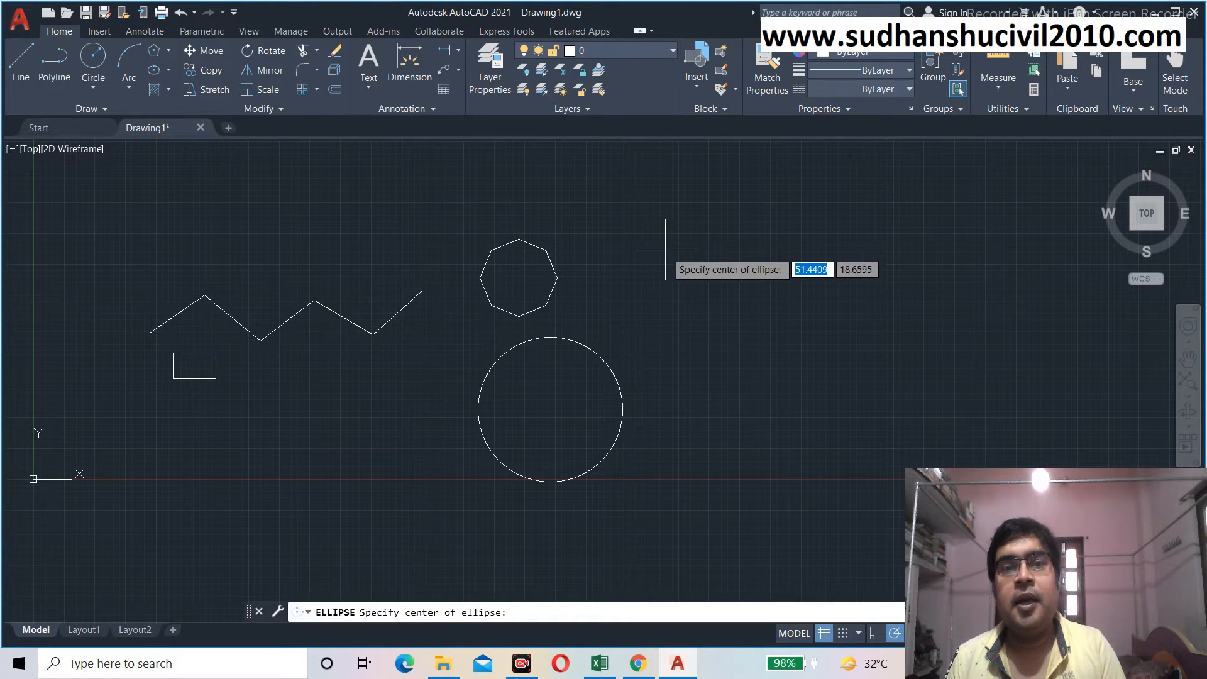
{"action": "left_click", "coordinate": [702, 254]}
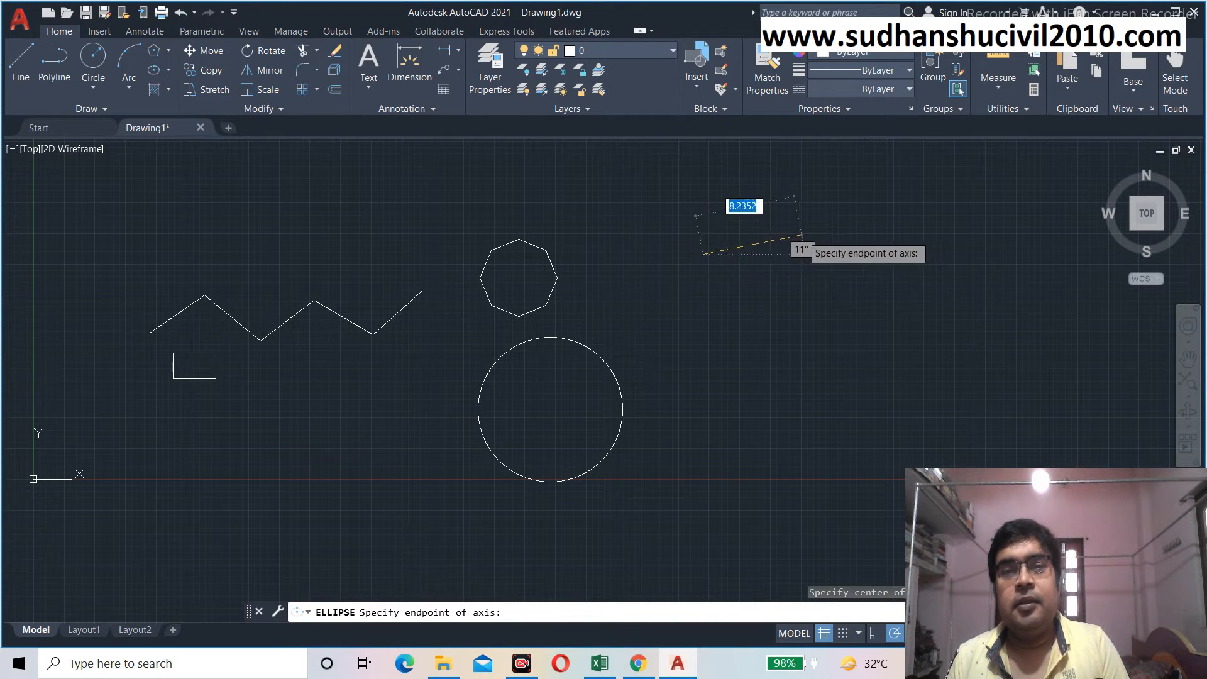
{"action": "left_click", "coordinate": [702, 184]}
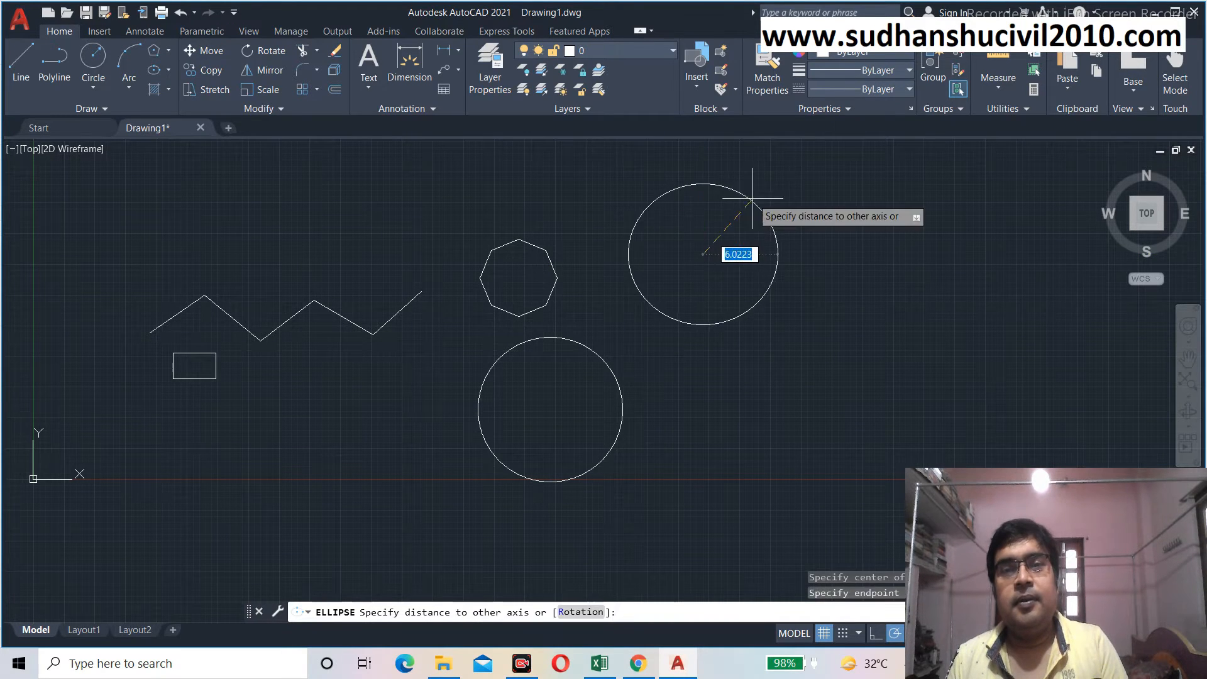
{"action": "left_click", "coordinate": [816, 253]}
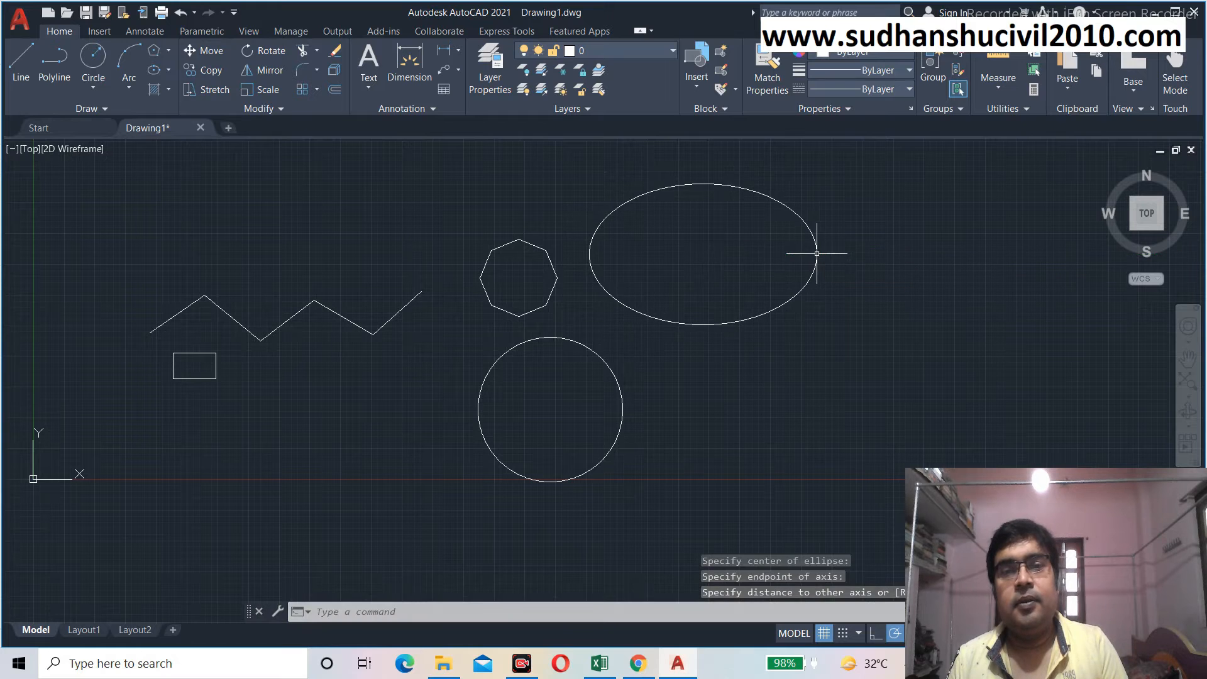
{"action": "left_click", "coordinate": [20, 63]}
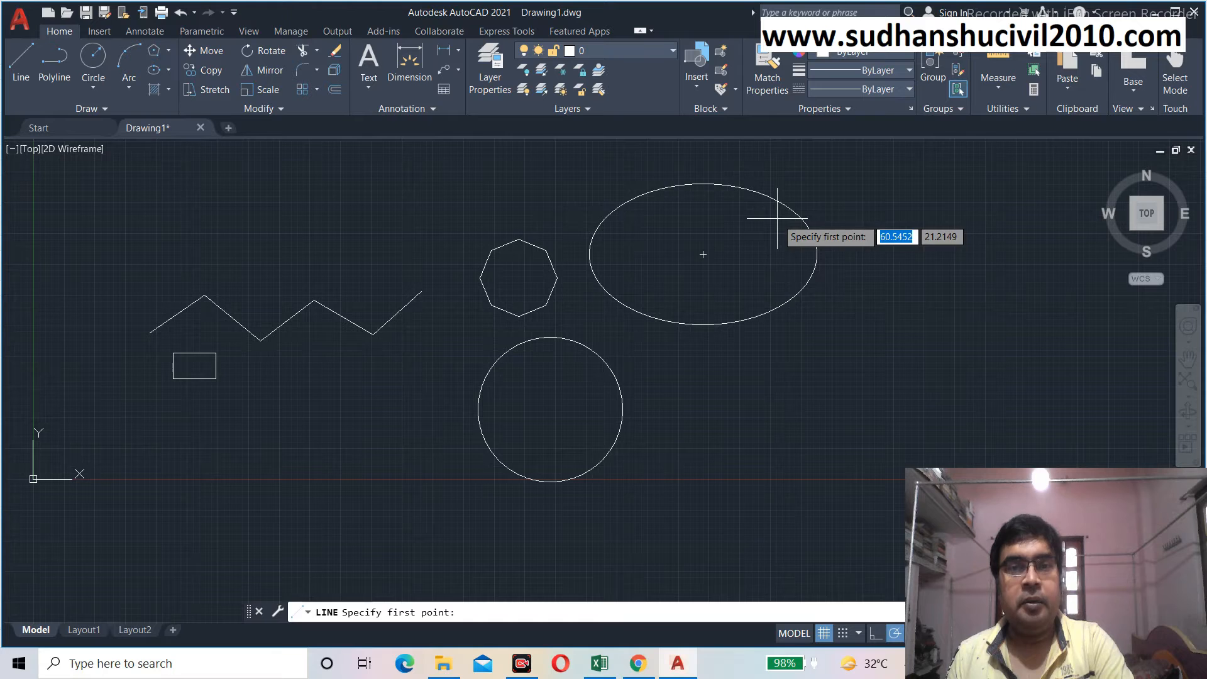
{"action": "key", "text": "Escape"}
Enable only the Geometric Center object snap mode with the OS command and preview the octagon's geometric center with the Line command
{"action": "scroll", "coordinate": [741, 229], "scroll_direction": "down", "scroll_amount": 4}
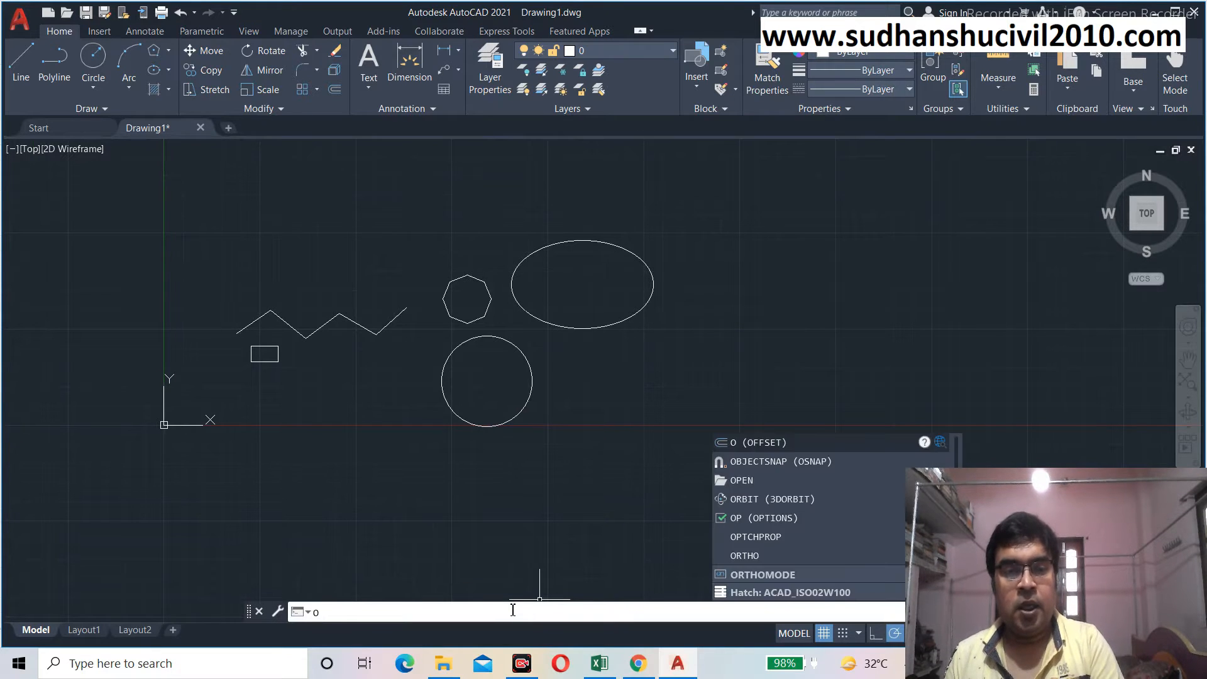
{"action": "type", "text": "s"}
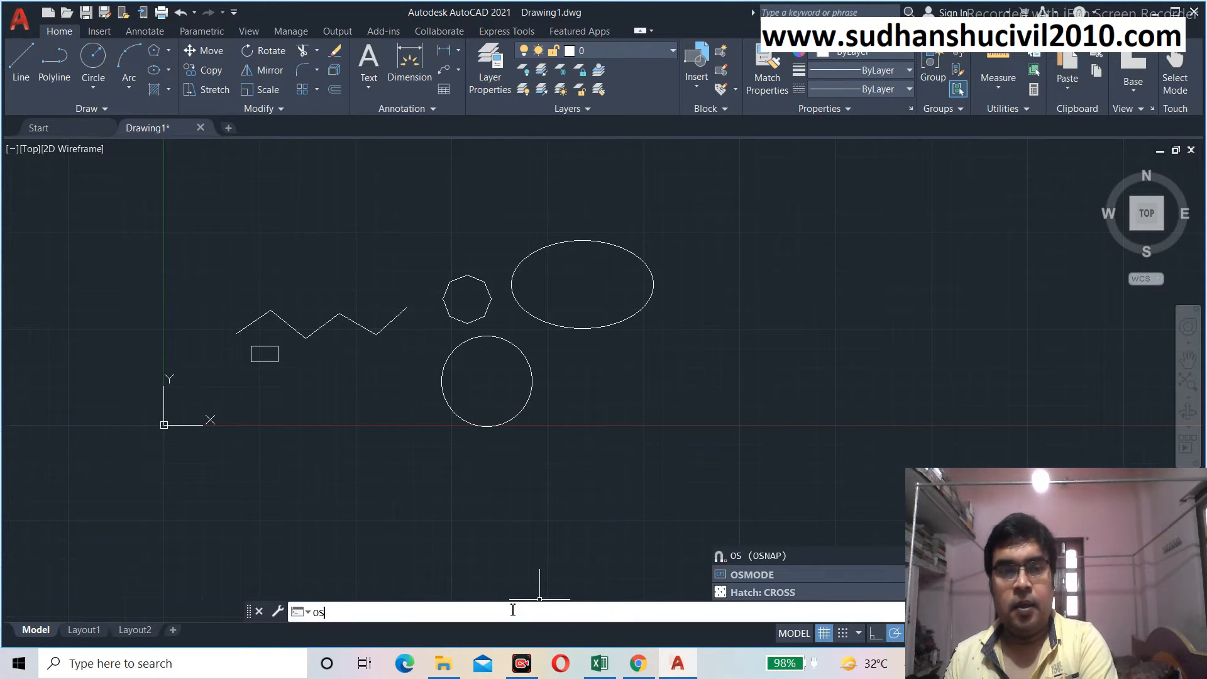
{"action": "key", "text": "Return"}
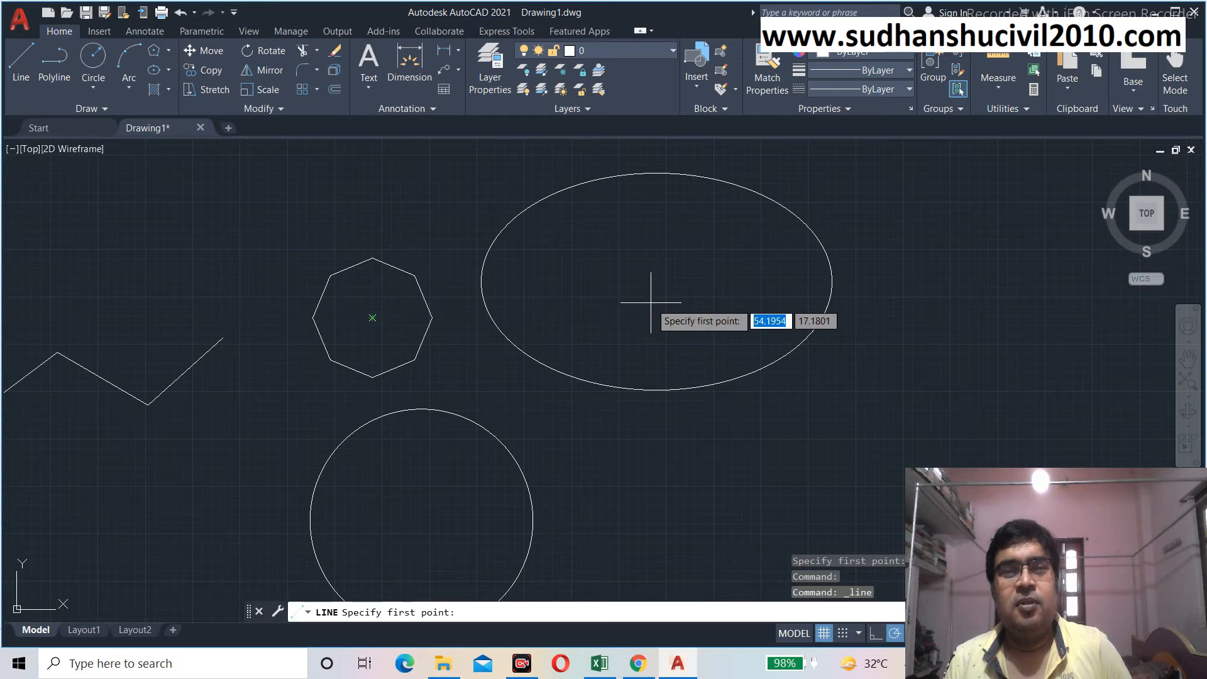
{"action": "scroll", "coordinate": [641, 268], "scroll_direction": "down", "scroll_amount": 4}
{"action": "scroll", "coordinate": [575, 355], "scroll_direction": "up", "scroll_amount": 2}
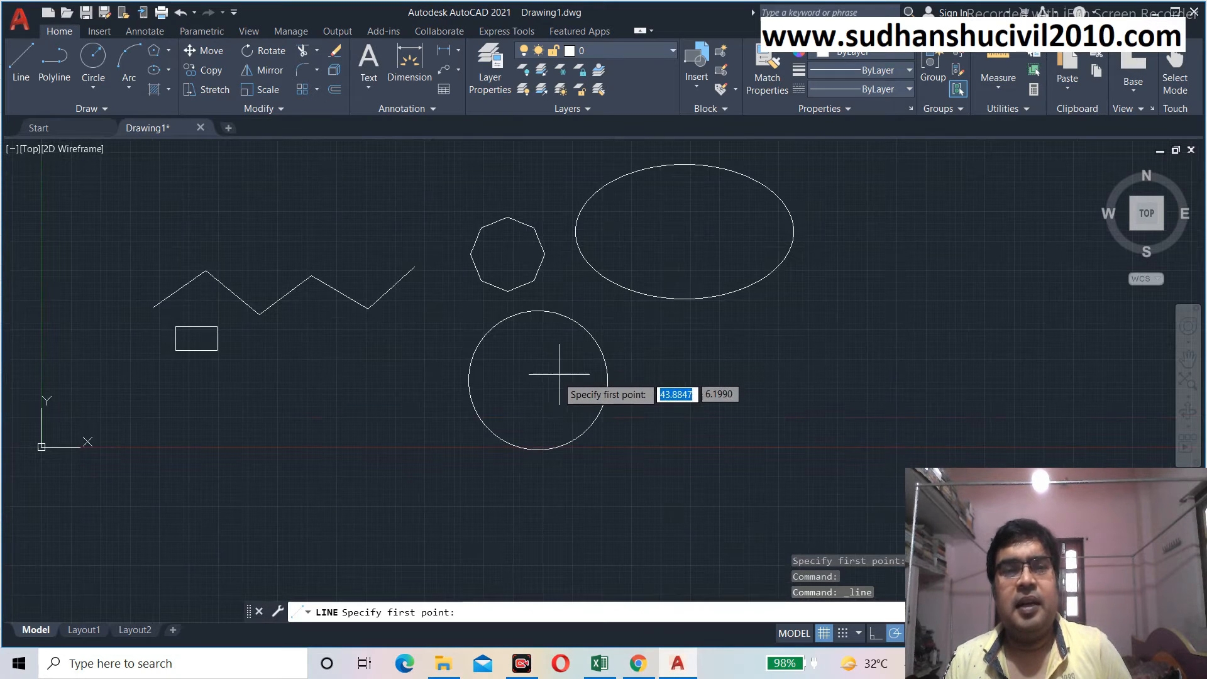
{"action": "mouse_move", "coordinate": [507, 254]}
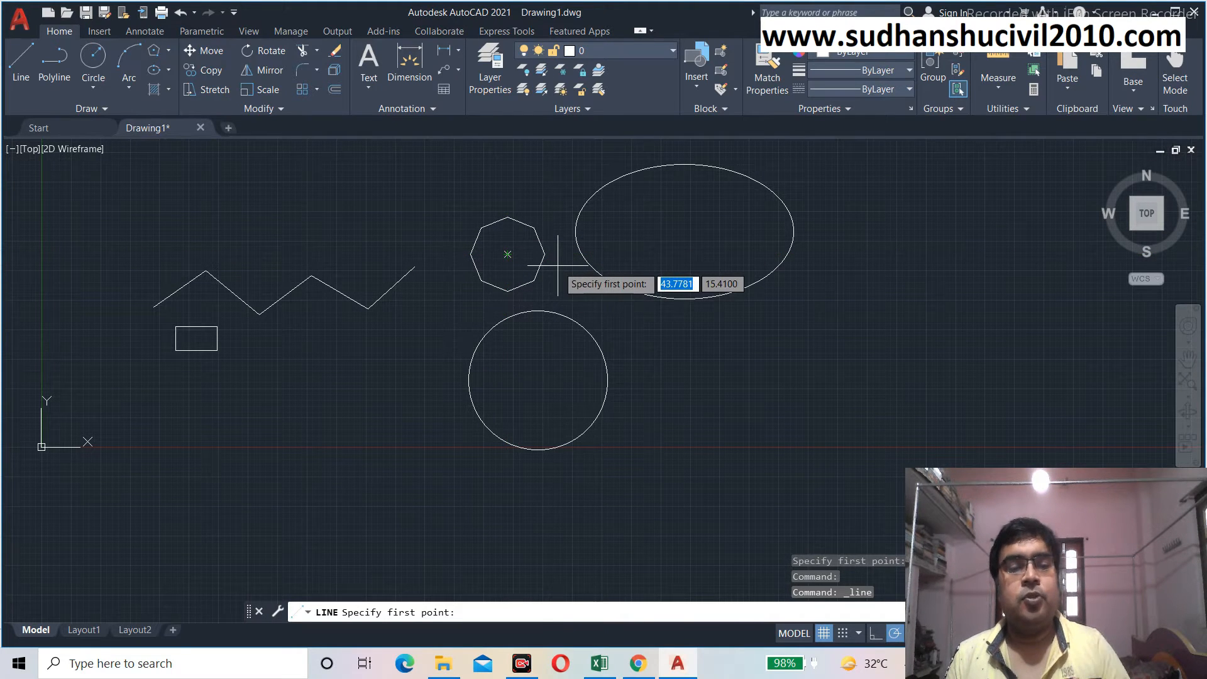
{"action": "key", "text": "Escape"}
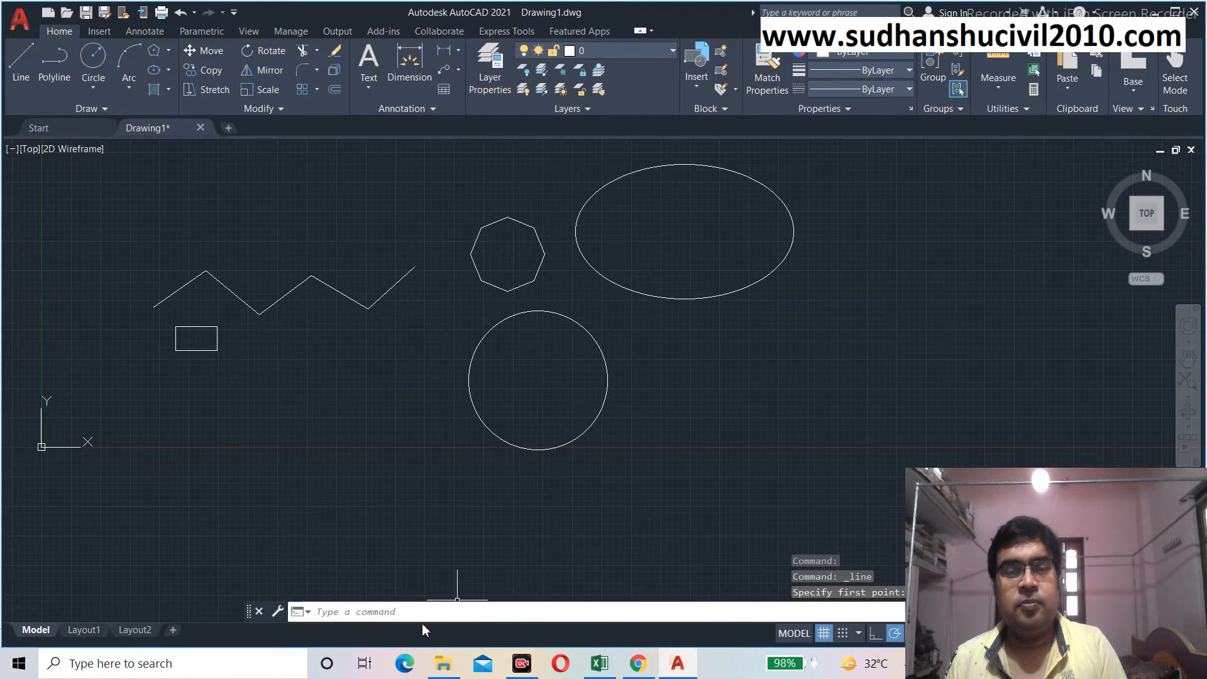
Enable only the Node object snap mode with the OS command
{"action": "type", "text": "o"}
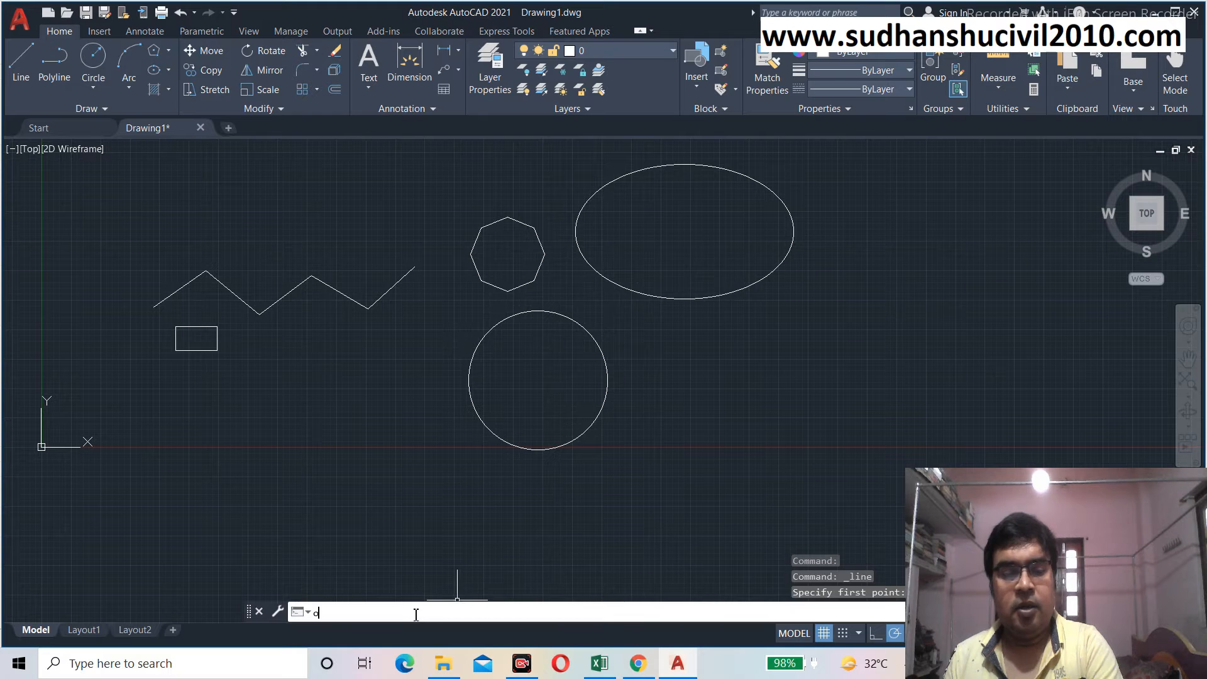
{"action": "type", "text": "s"}
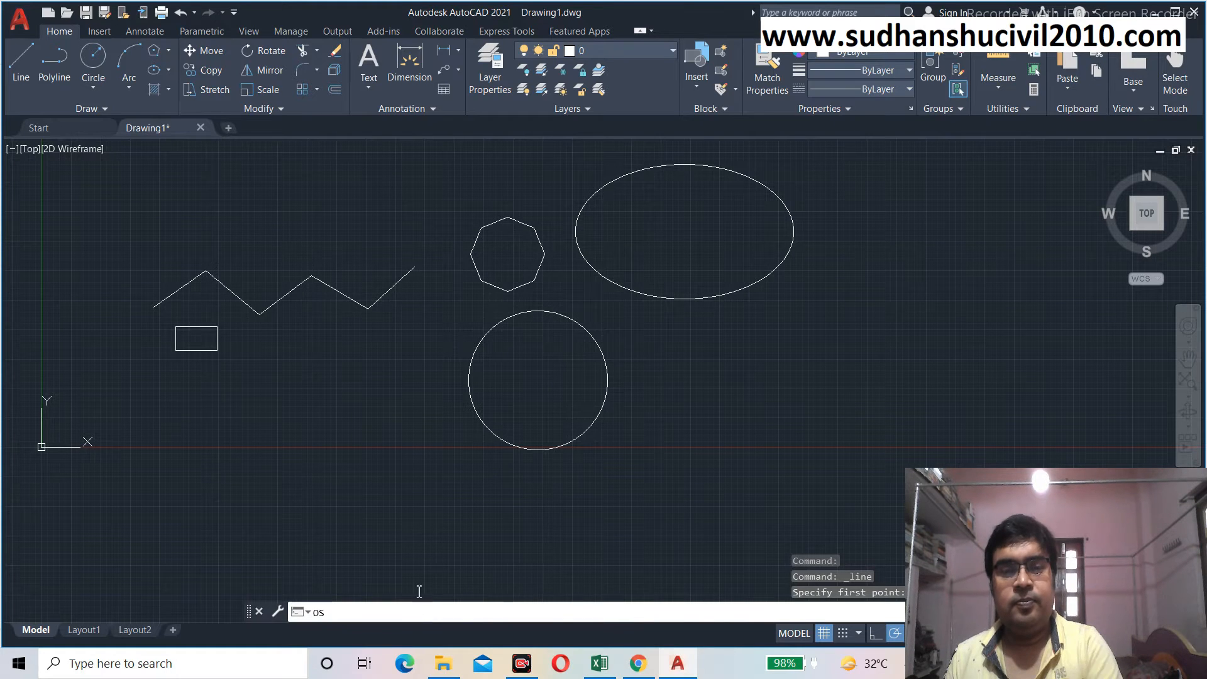
{"action": "key", "text": "Return"}
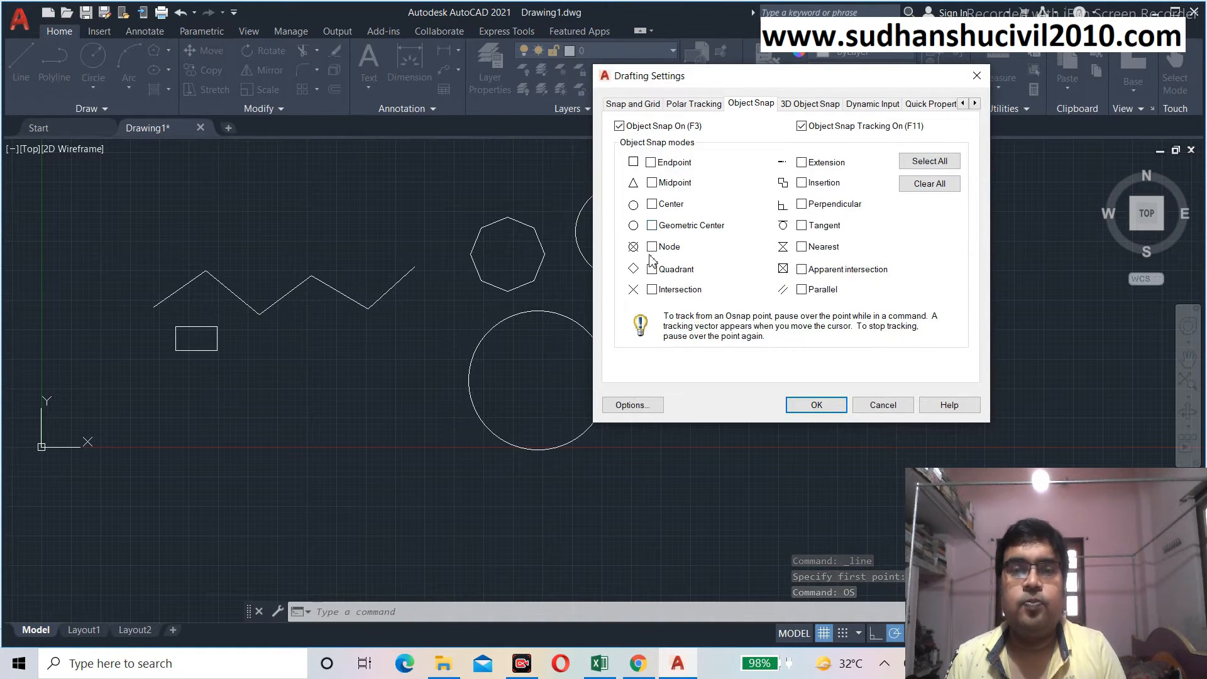
{"action": "left_click", "coordinate": [816, 405]}
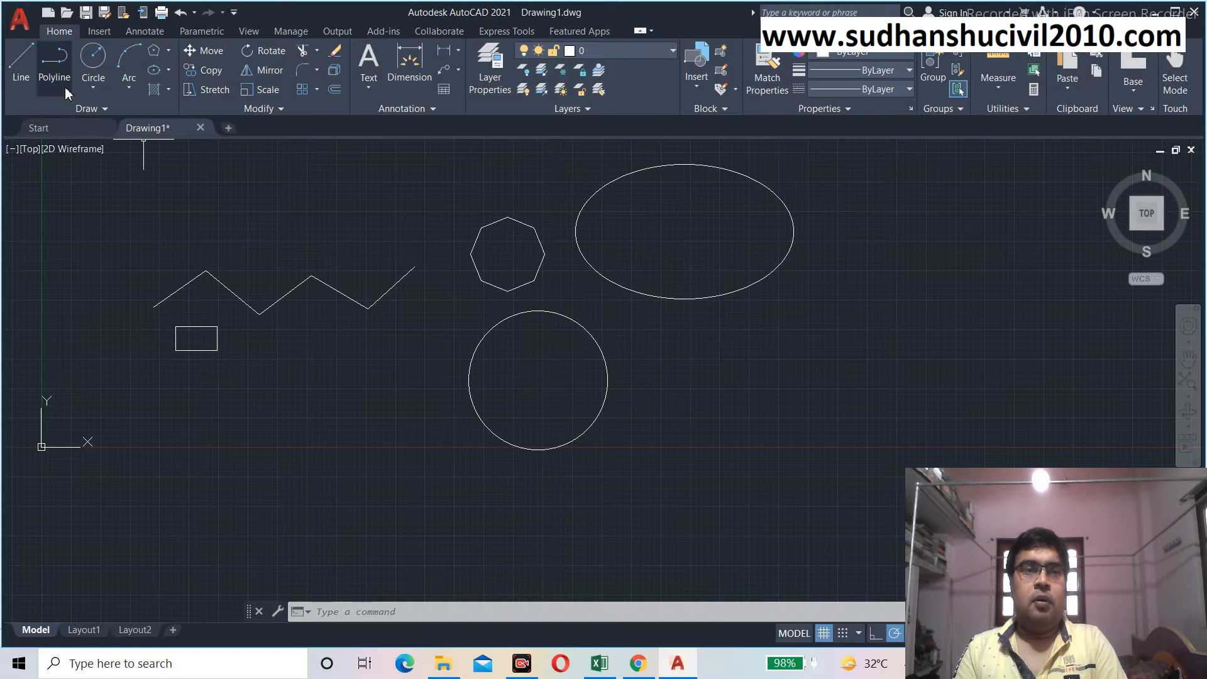
Place four separate points below the small rectangle and preview their node snaps with the Line command
{"action": "left_click", "coordinate": [19, 66]}
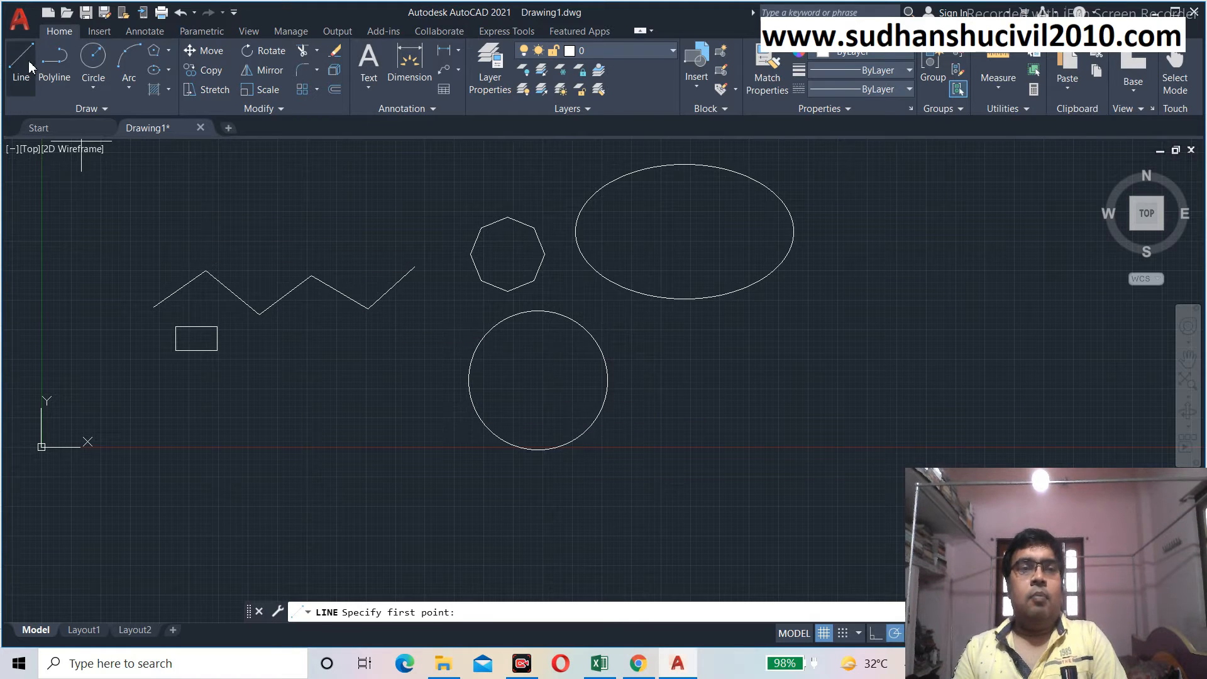
{"action": "left_click", "coordinate": [88, 108]}
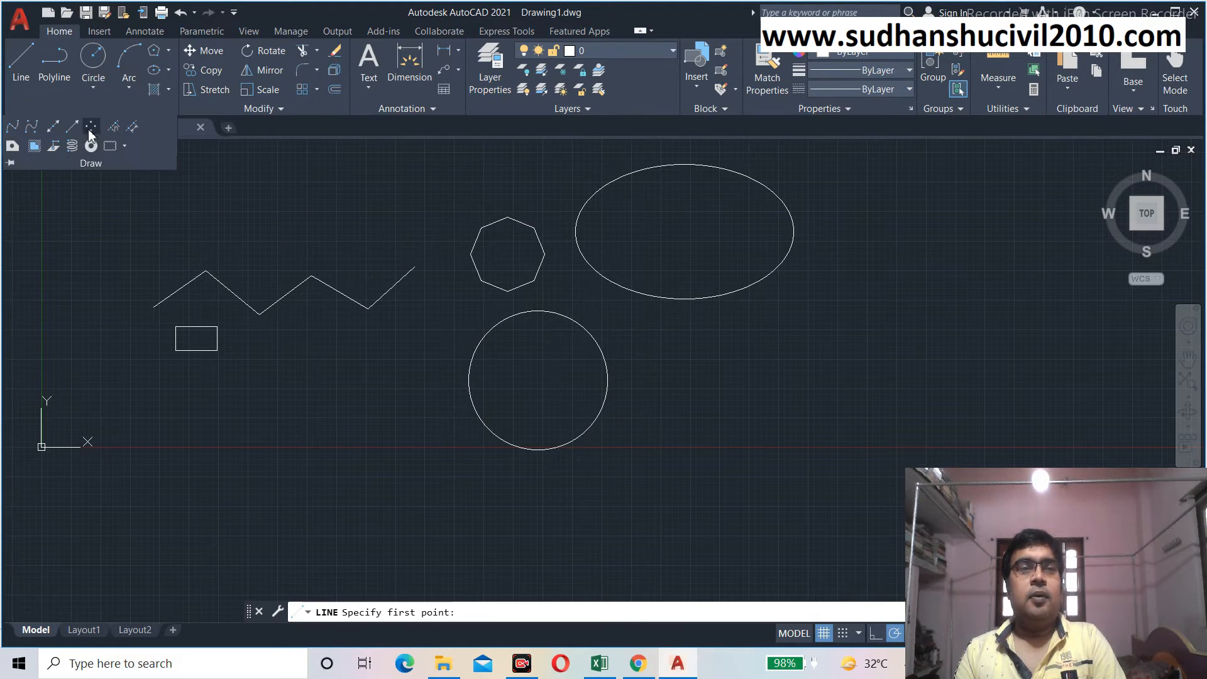
{"action": "left_click", "coordinate": [91, 126]}
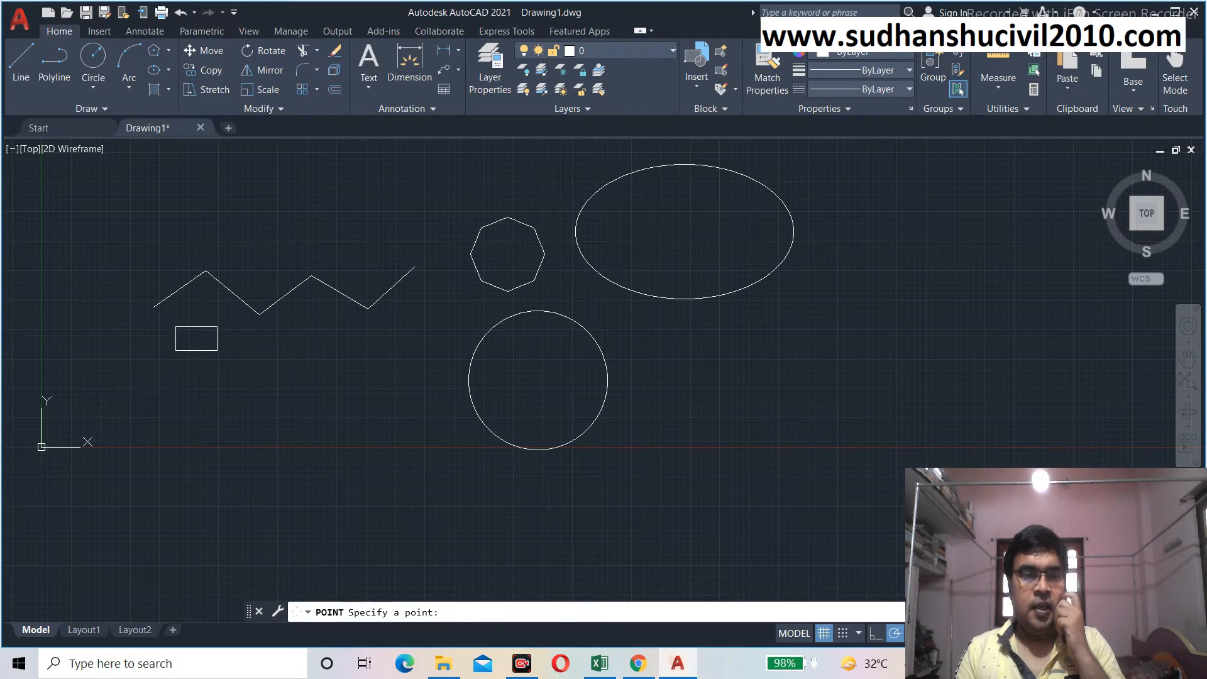
{"action": "left_click", "coordinate": [133, 401]}
{"action": "left_click", "coordinate": [206, 404]}
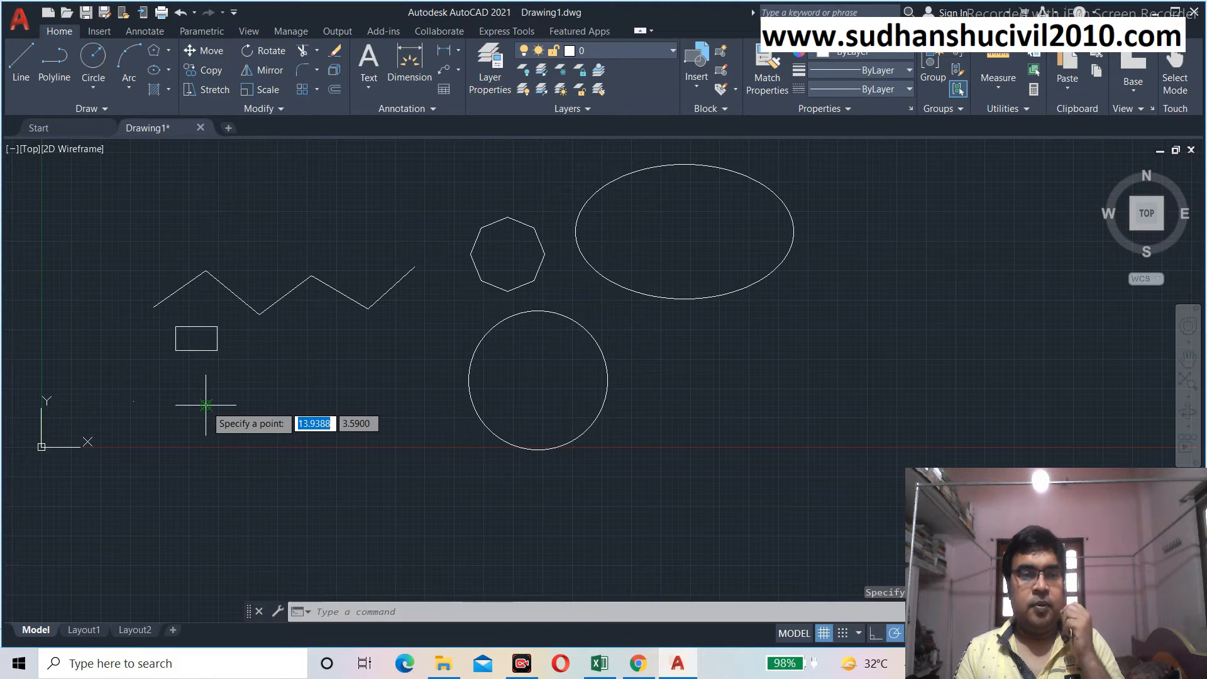
{"action": "left_click", "coordinate": [132, 496]}
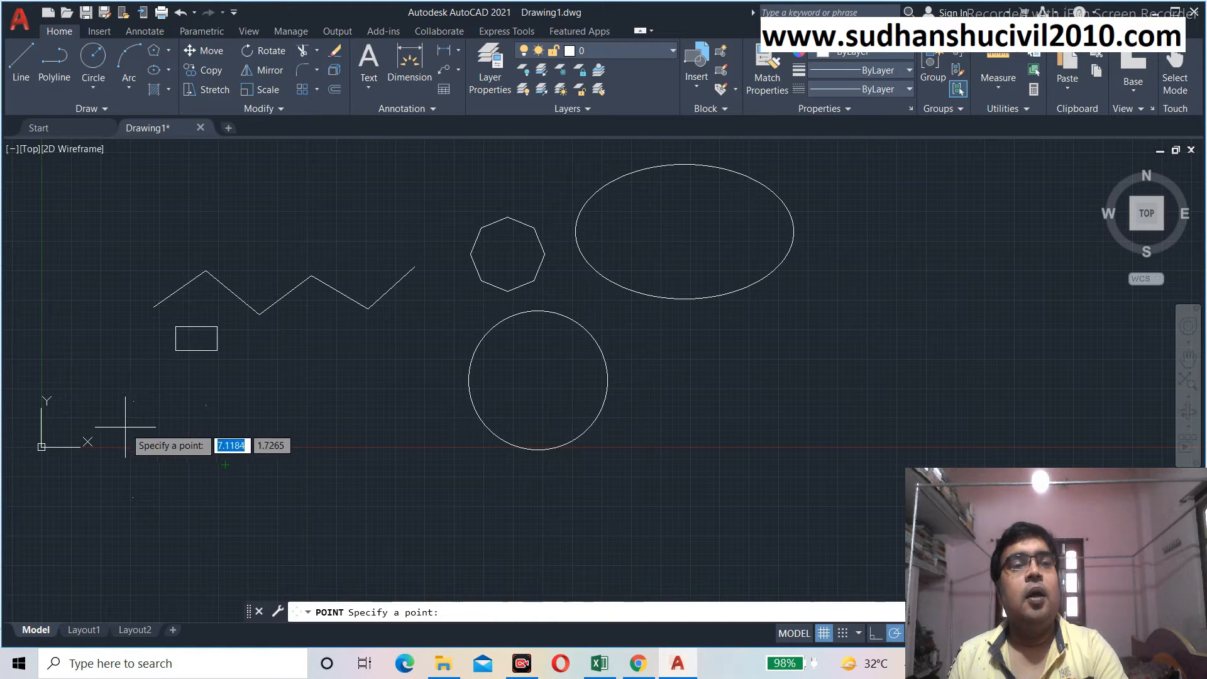
{"action": "key", "text": "Escape"}
{"action": "left_click", "coordinate": [22, 72]}
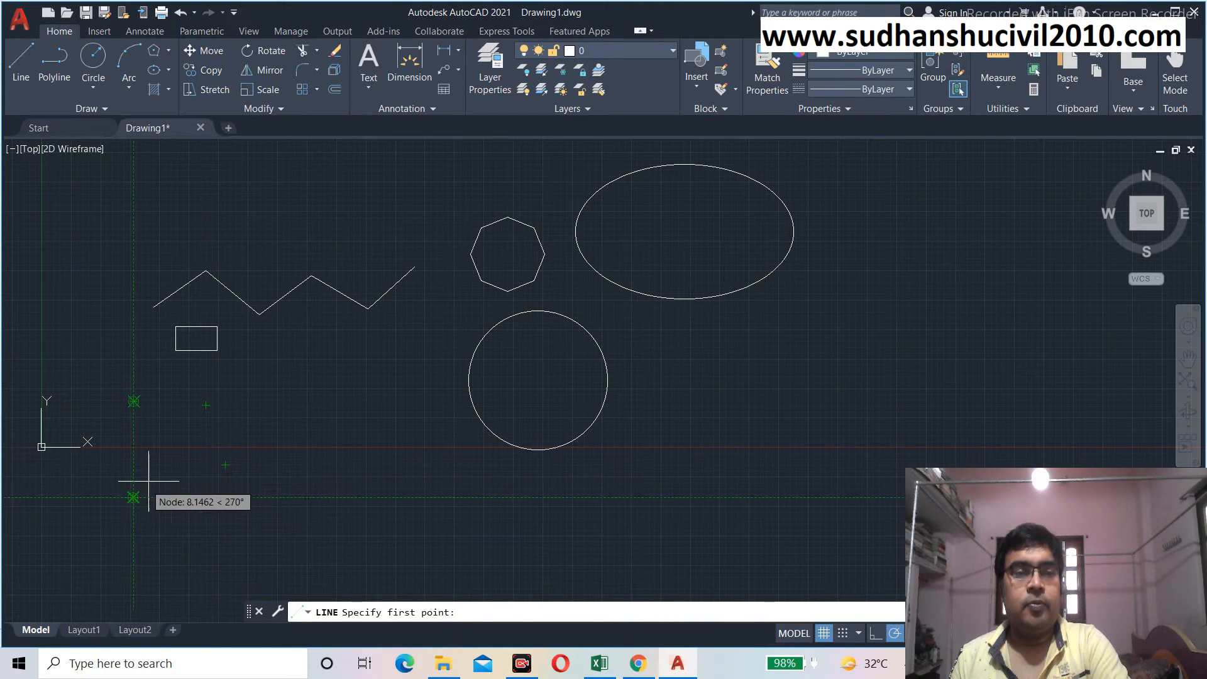
{"action": "key", "text": "Escape"}
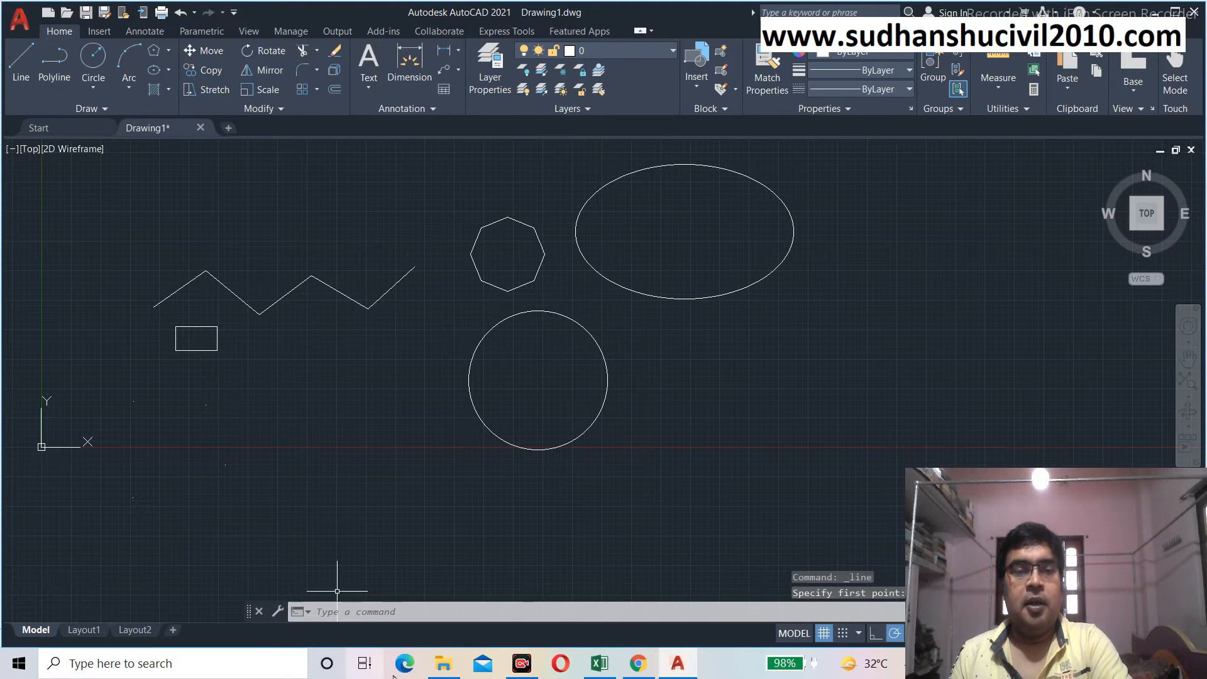
Enable only the Quadrant object snap mode with the OS command
{"action": "right_click", "coordinate": [405, 611]}
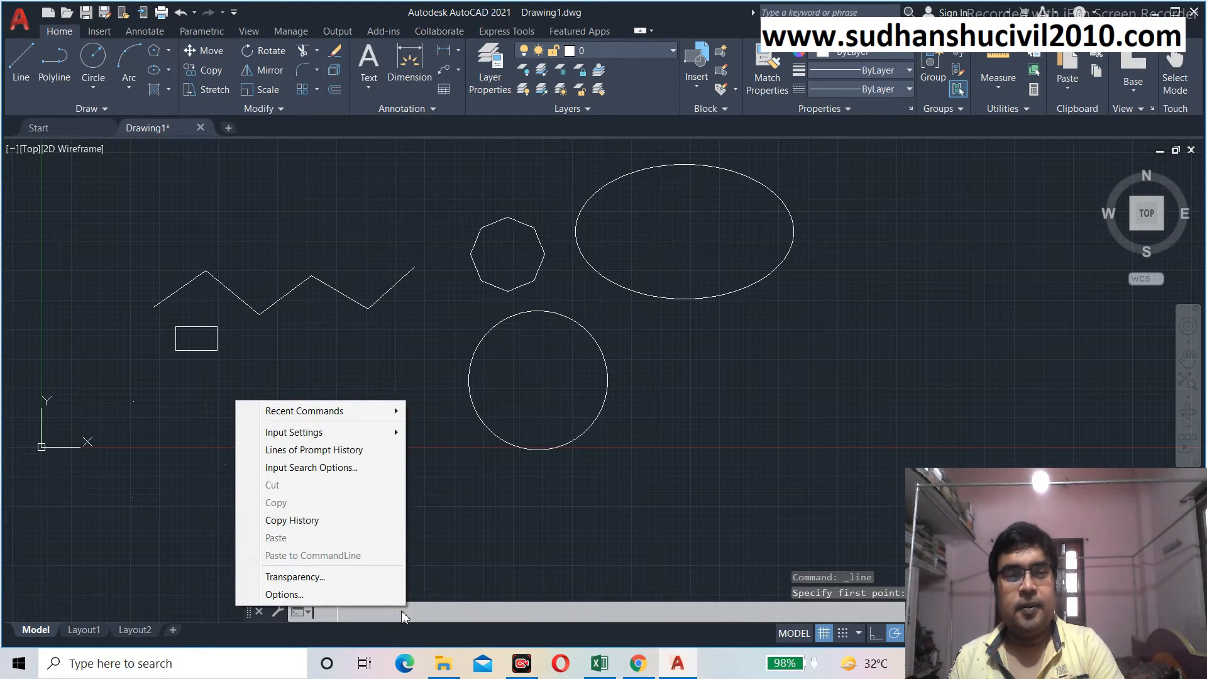
{"action": "left_click", "coordinate": [353, 615]}
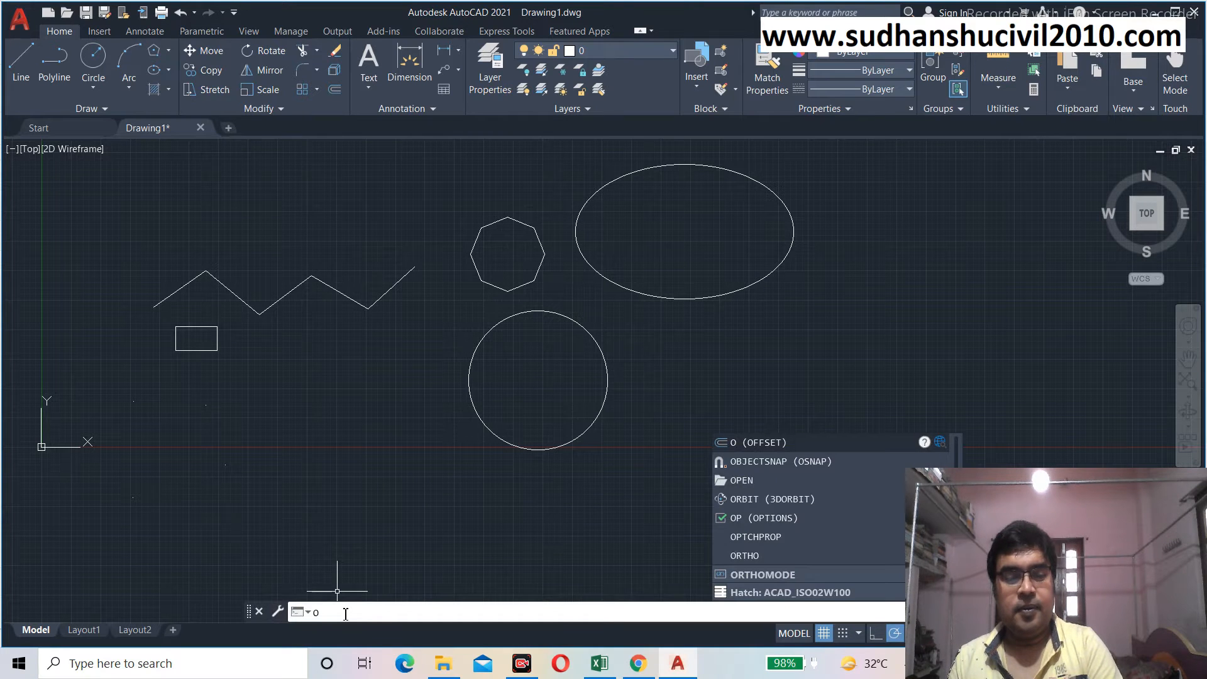
{"action": "type", "text": "os"}
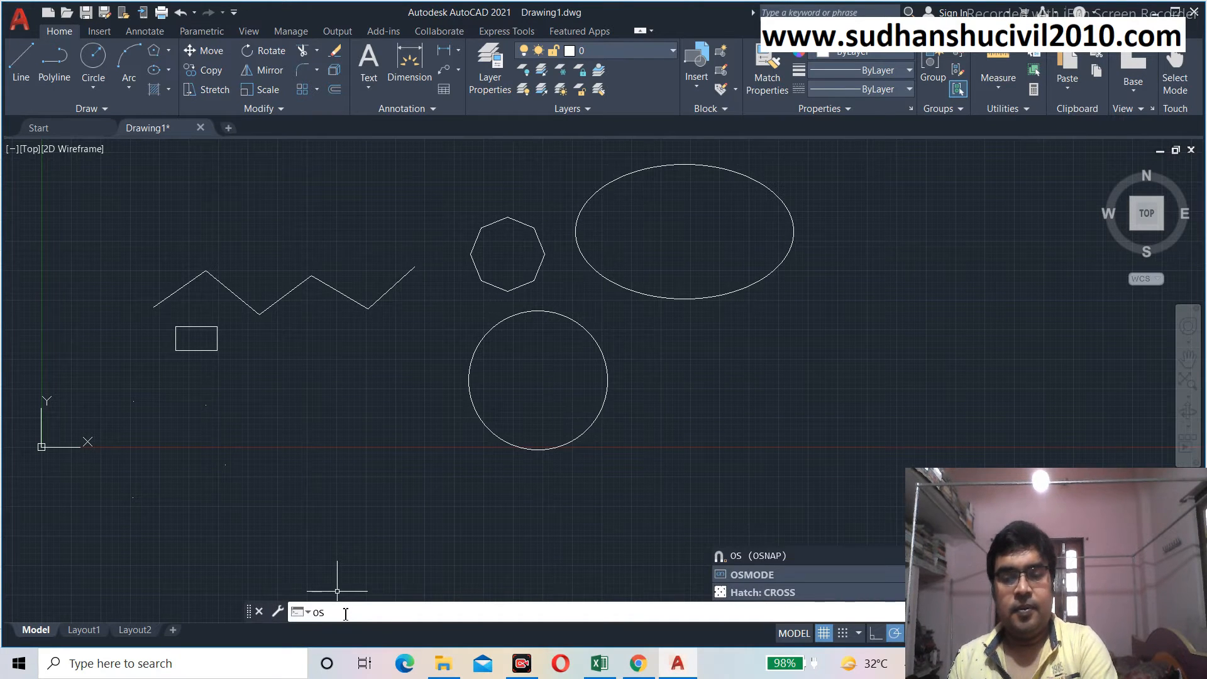
{"action": "key", "text": "Return"}
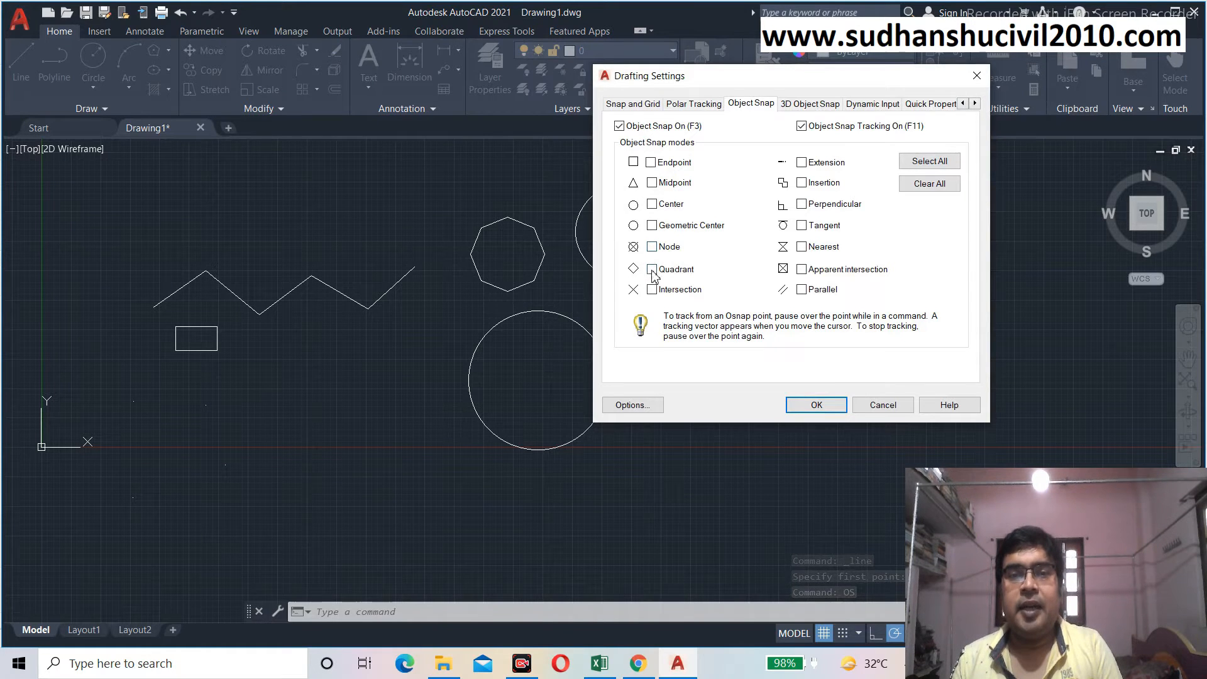
{"action": "left_click", "coordinate": [811, 406]}
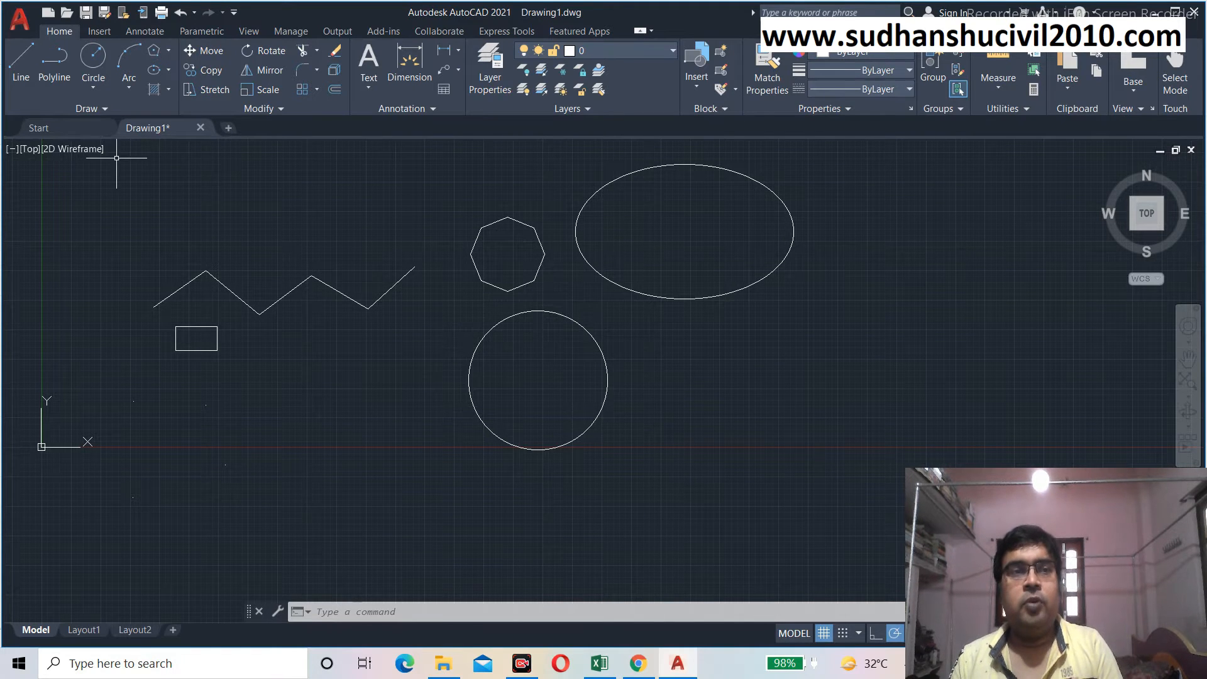
Preview the quadrant snaps of the circle and the ellipse with the Line command, without drawing a line
{"action": "left_click", "coordinate": [22, 63]}
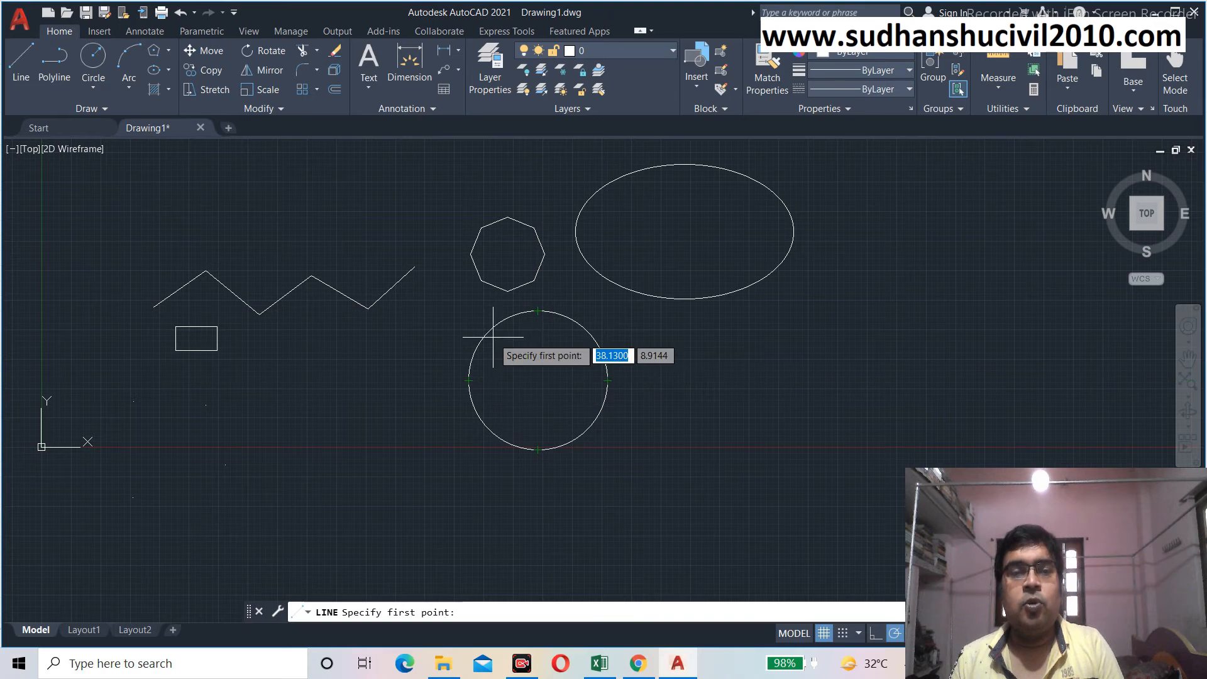
{"action": "scroll", "coordinate": [163, 324], "scroll_direction": "up", "scroll_amount": 2}
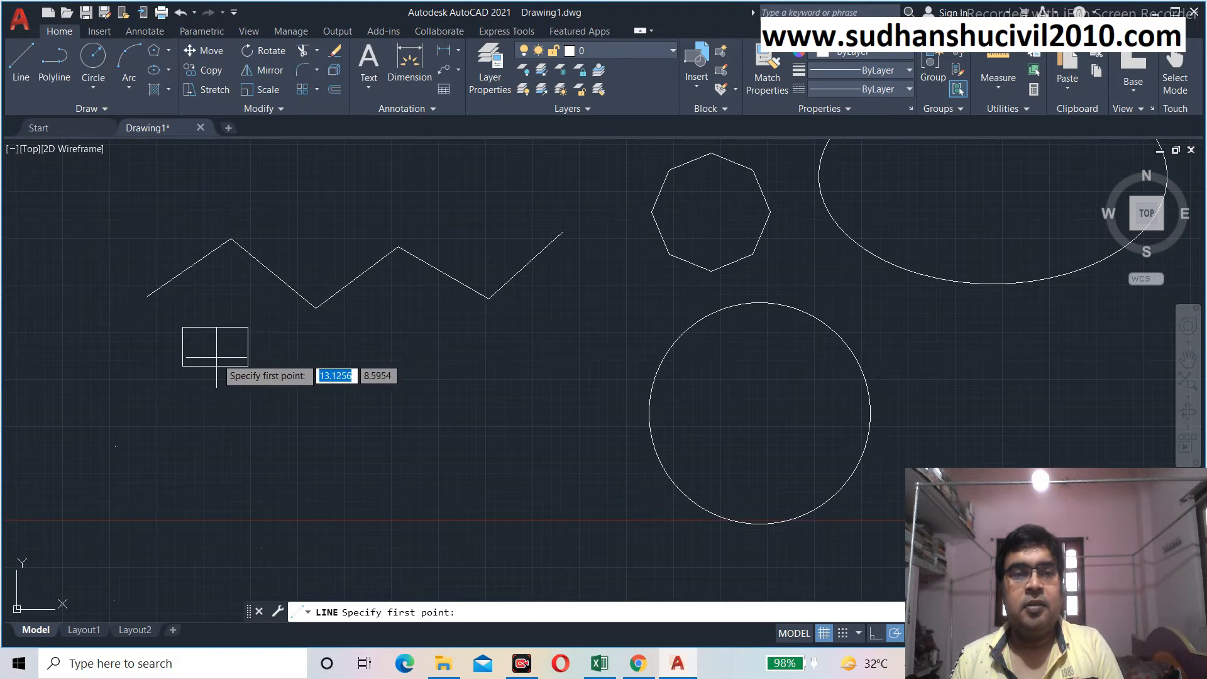
{"action": "middle_click_drag", "start_coordinate": [300, 375], "coordinate": [136, 408]}
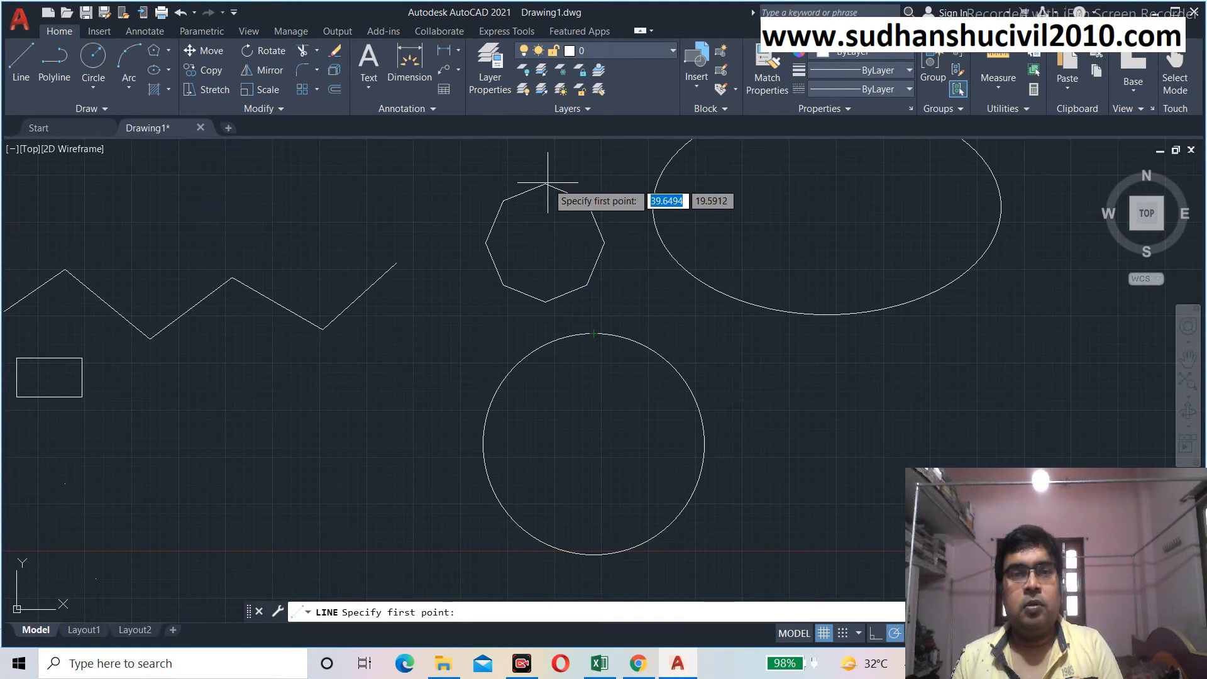
{"action": "middle_click_drag", "start_coordinate": [546, 188], "coordinate": [404, 231]}
{"action": "scroll", "coordinate": [401, 245], "scroll_direction": "down", "scroll_amount": 2}
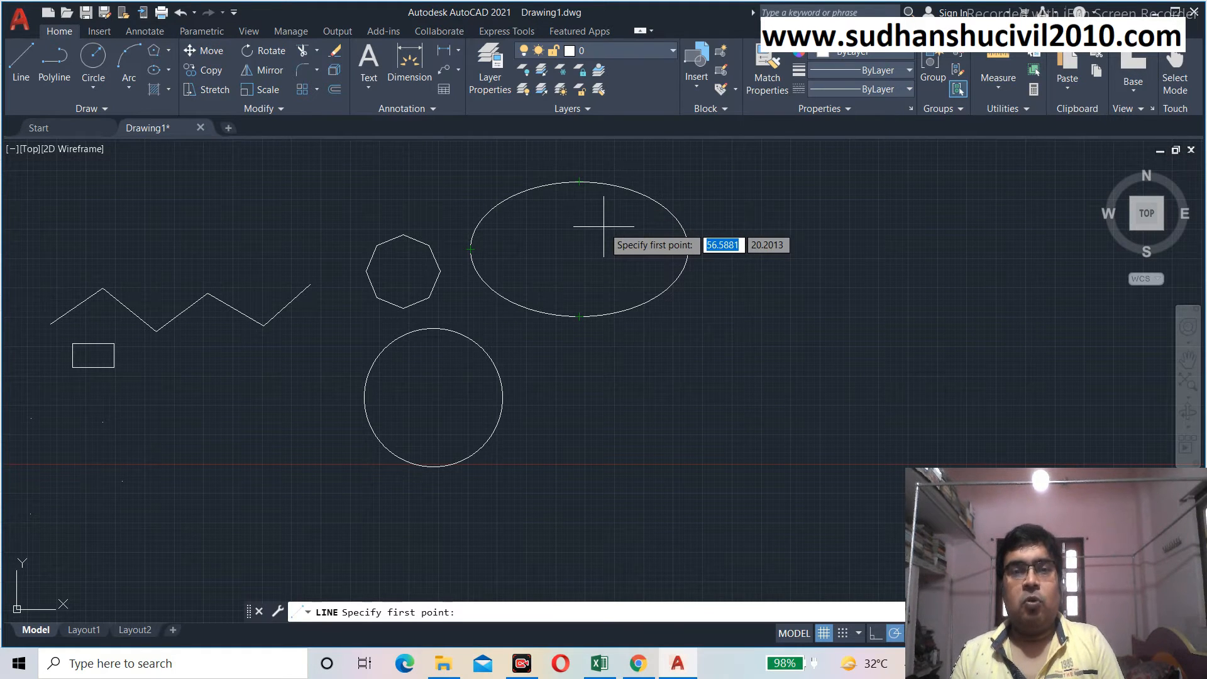
{"action": "key", "text": "Escape"}
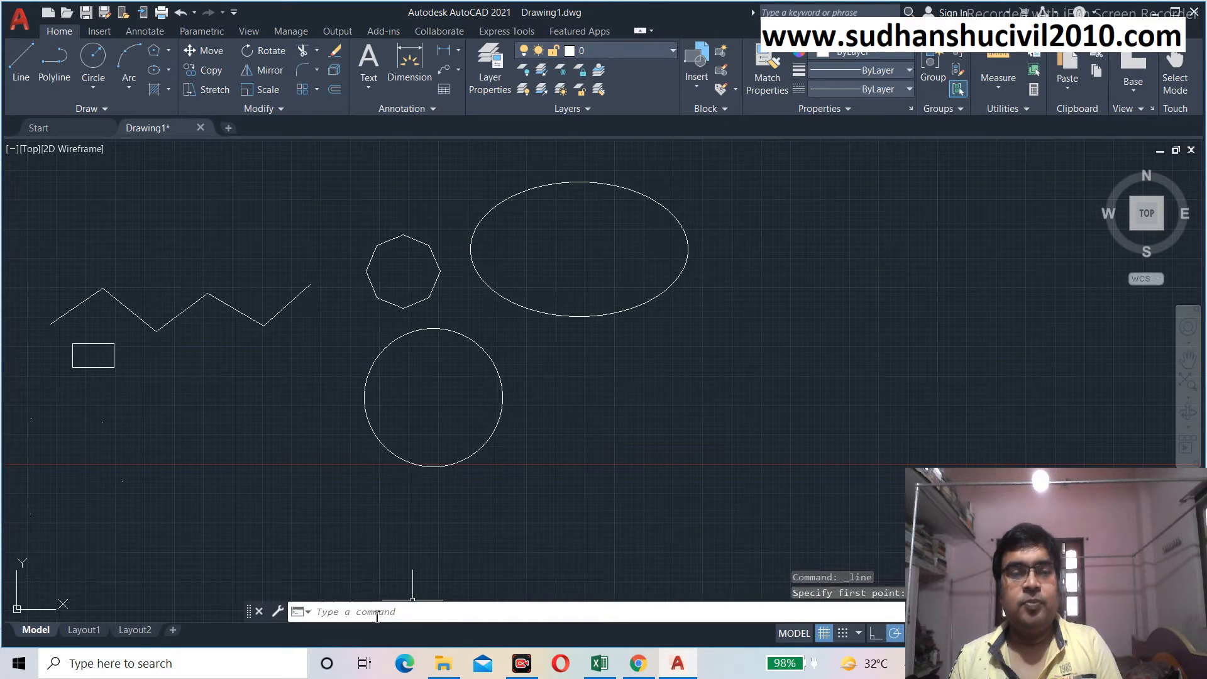
Enable only the Intersection object snap mode with the OS command
{"action": "type", "text": "os"}
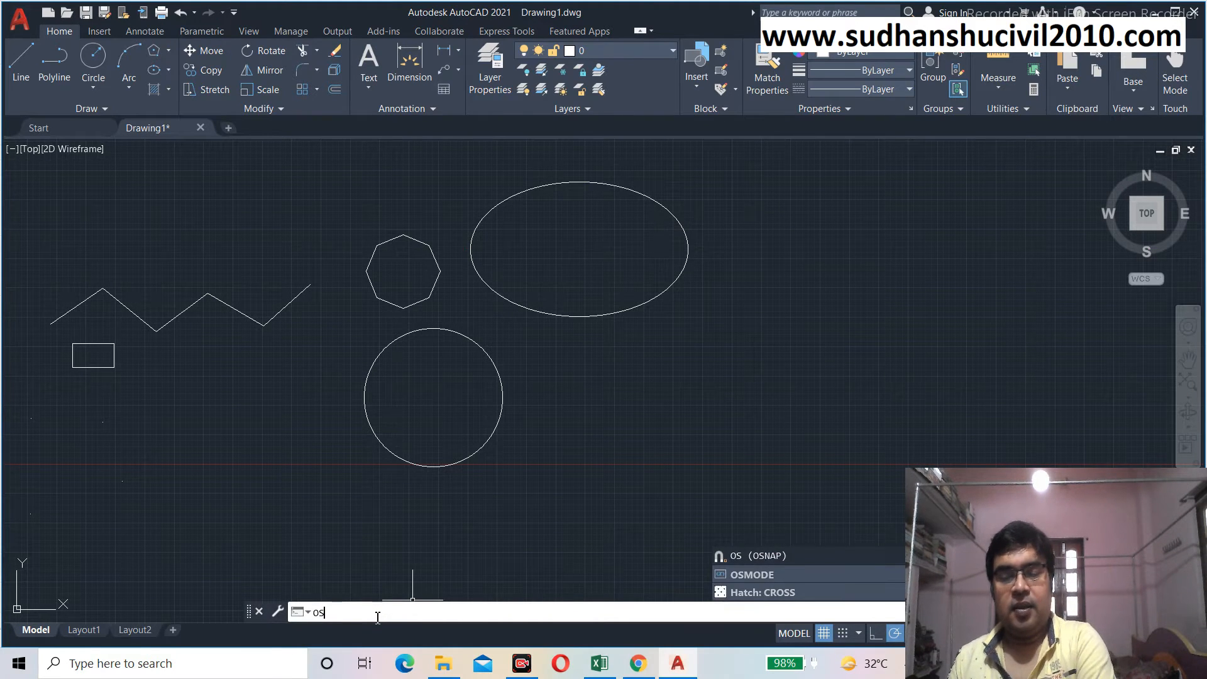
{"action": "key", "text": "Return"}
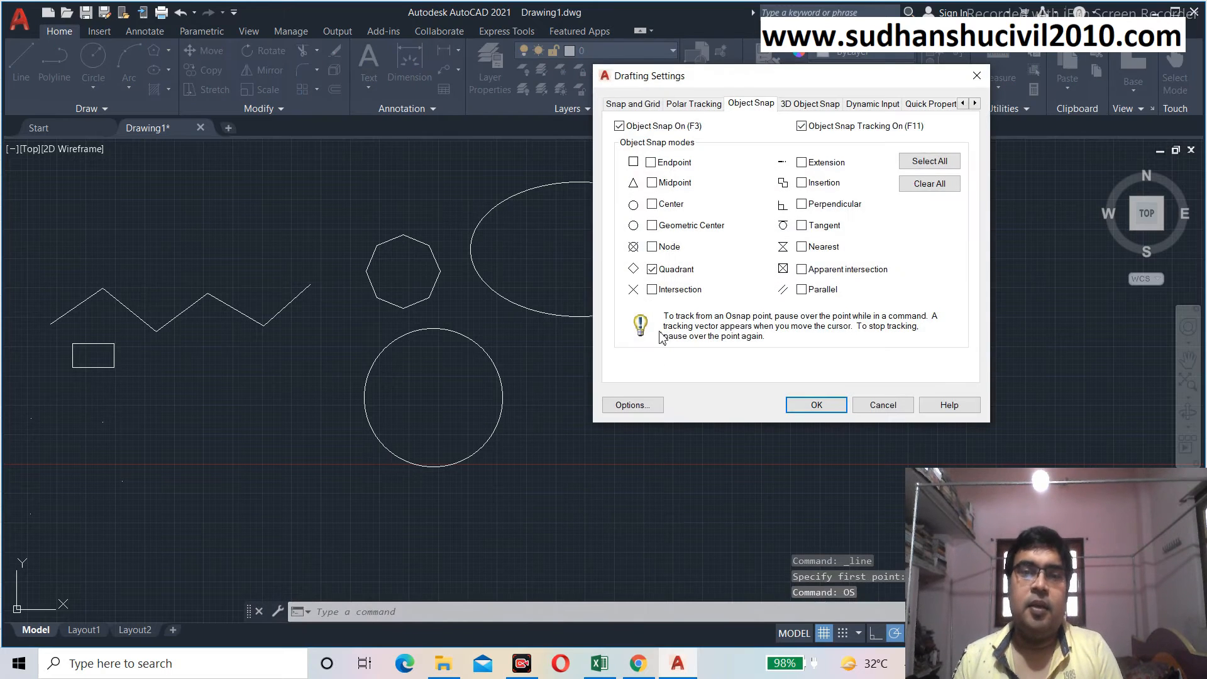
{"action": "left_click", "coordinate": [652, 292]}
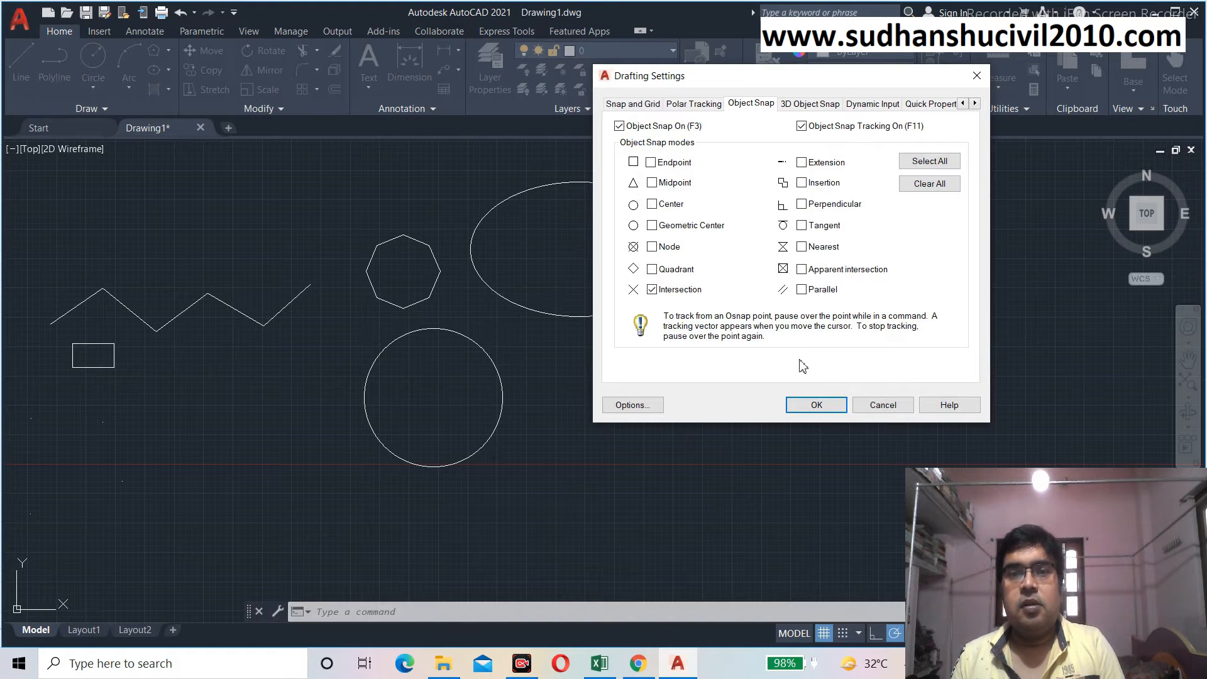
{"action": "left_click", "coordinate": [817, 406]}
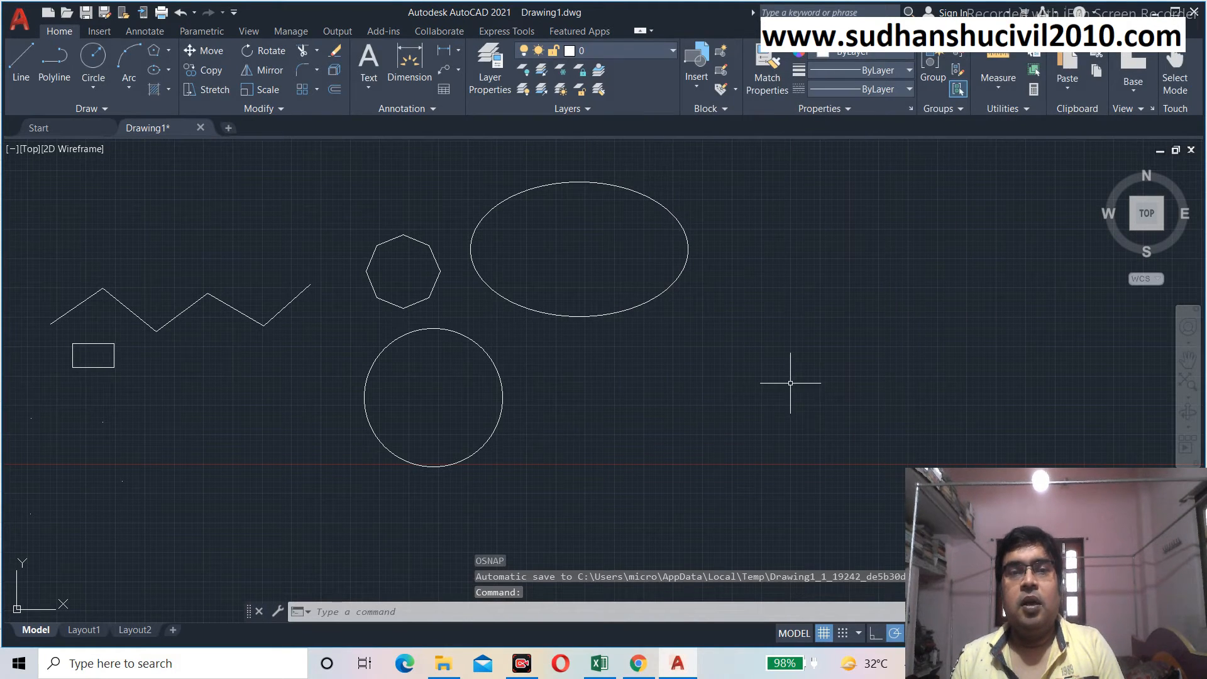
Preview the intersection snaps at the corners of the zigzag line and the octagon with the Line command
{"action": "middle_click_drag", "start_coordinate": [765, 385], "coordinate": [910, 377]}
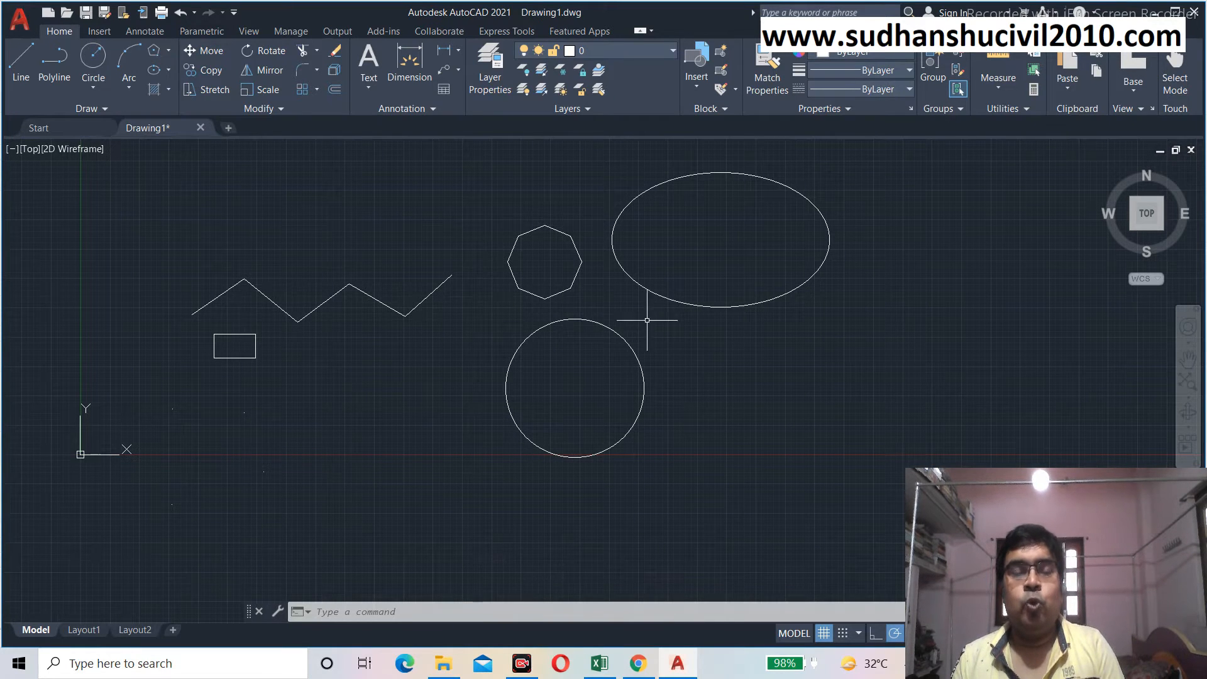
{"action": "left_click", "coordinate": [30, 60]}
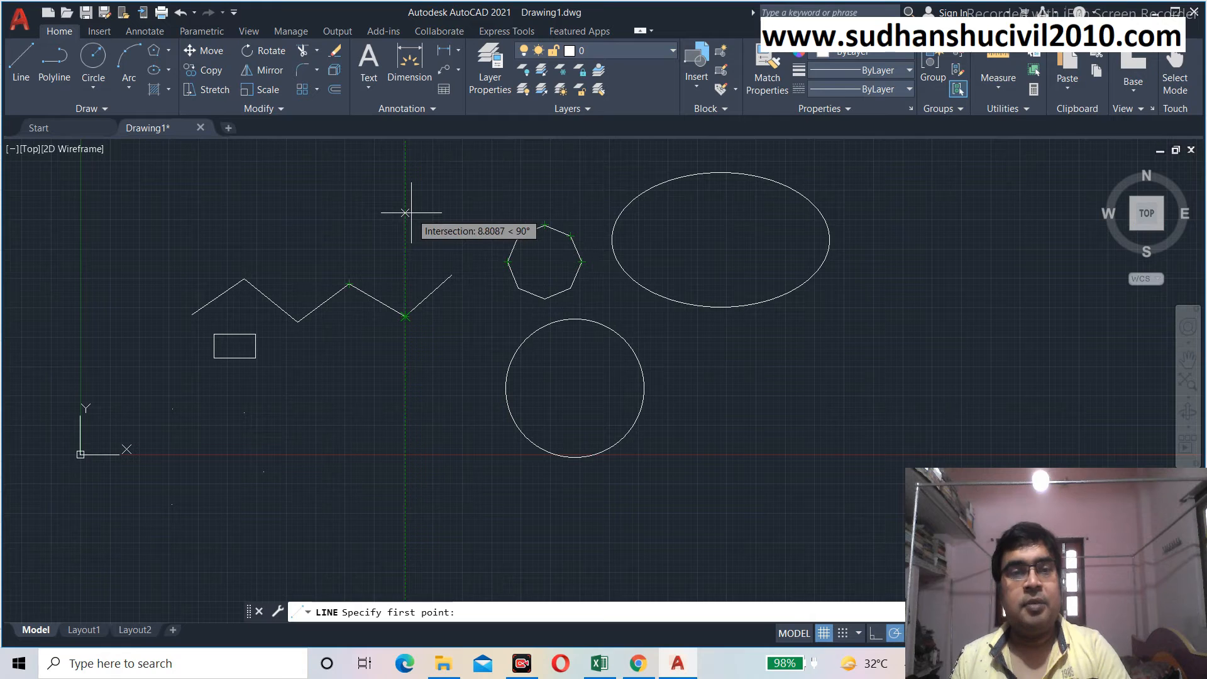
{"action": "key", "text": "Escape"}
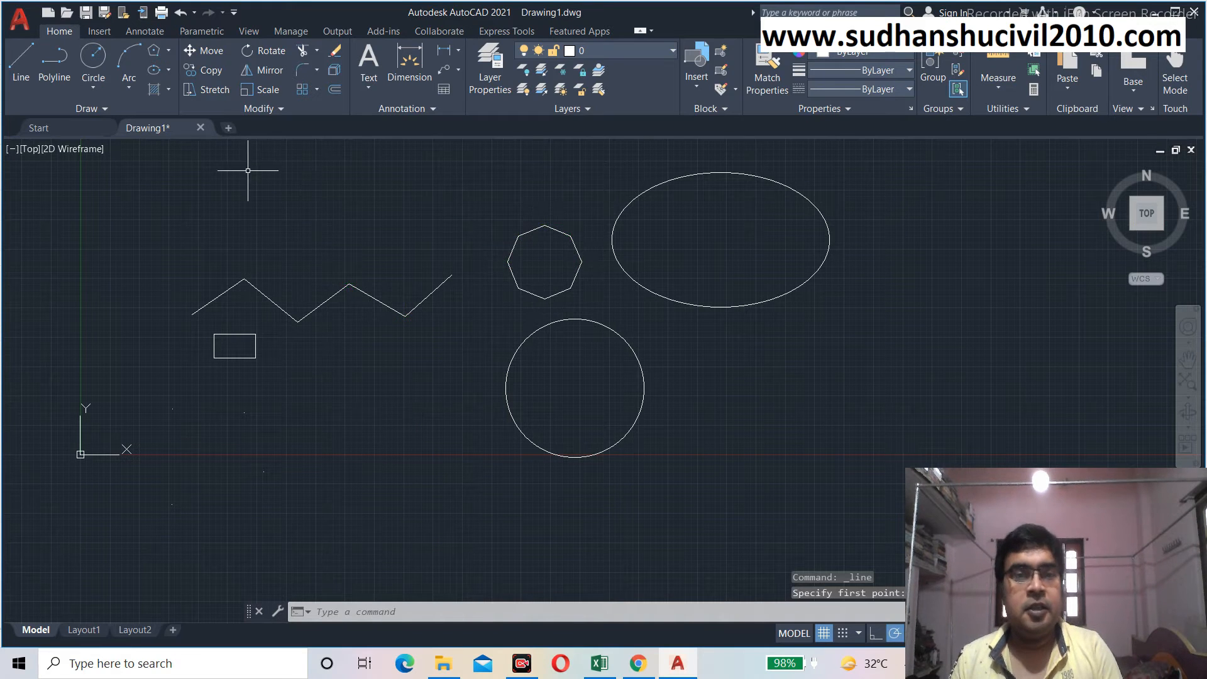
Draw two separate lines that cross each other above the zigzag line
{"action": "left_click", "coordinate": [21, 59]}
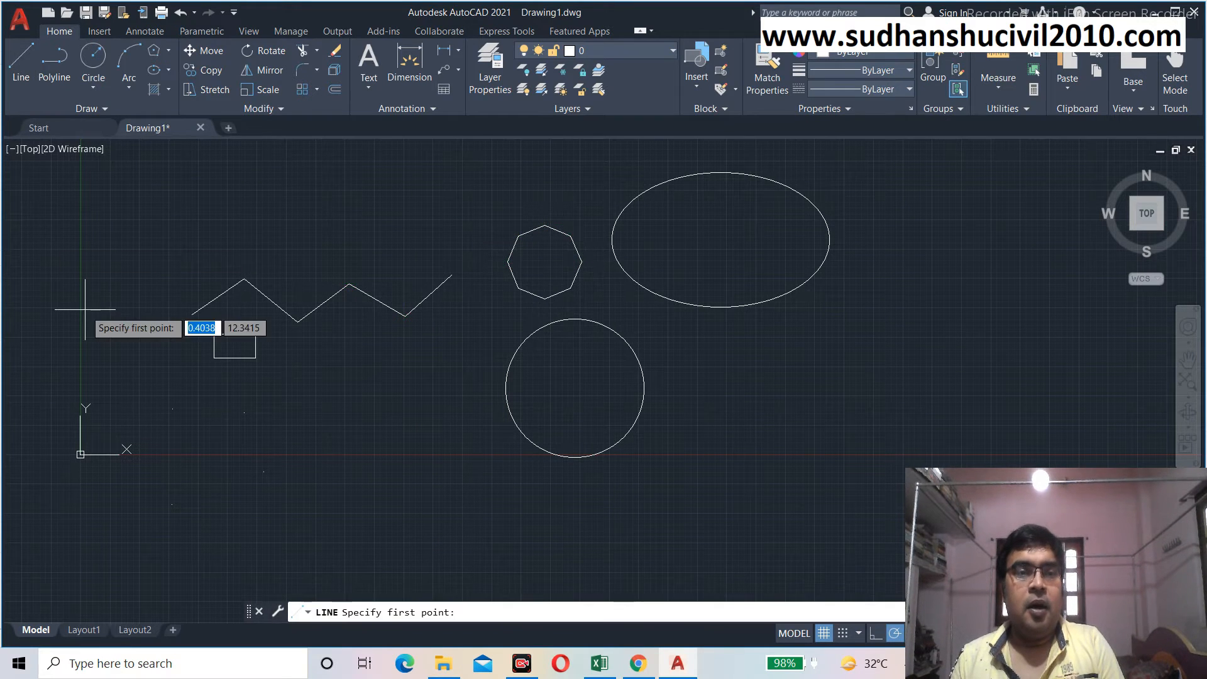
{"action": "left_click", "coordinate": [162, 234]}
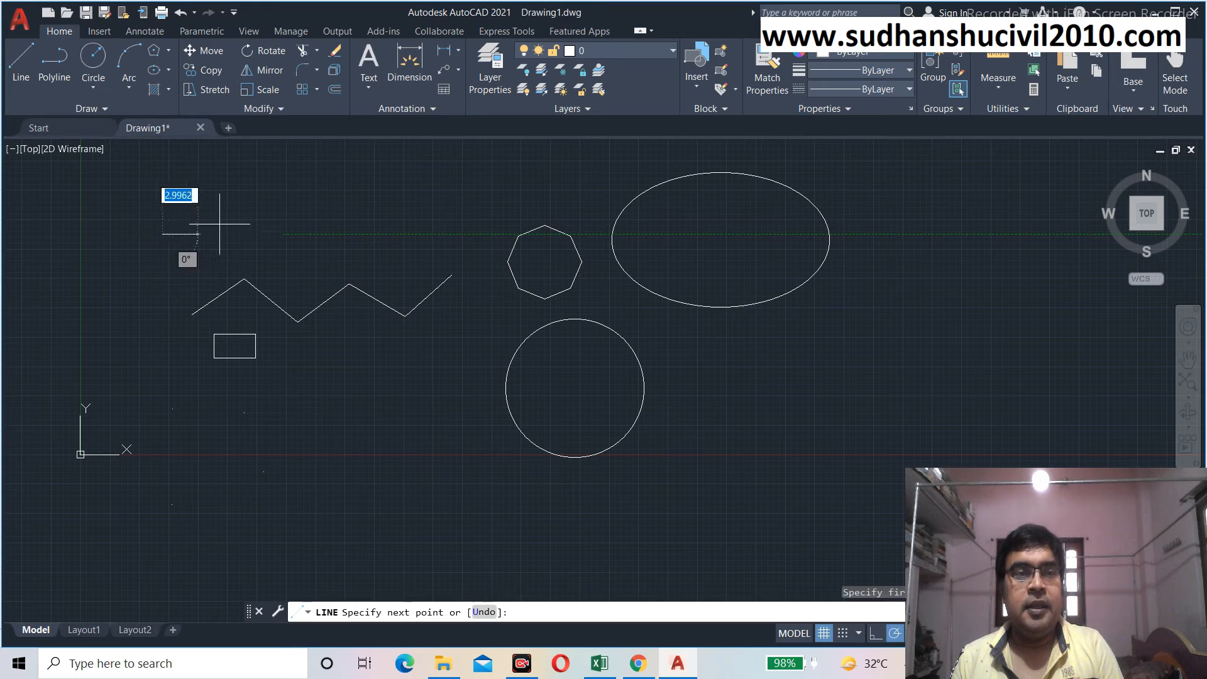
{"action": "left_click", "coordinate": [333, 184]}
{"action": "key", "text": "Return"}
{"action": "left_click", "coordinate": [20, 60]}
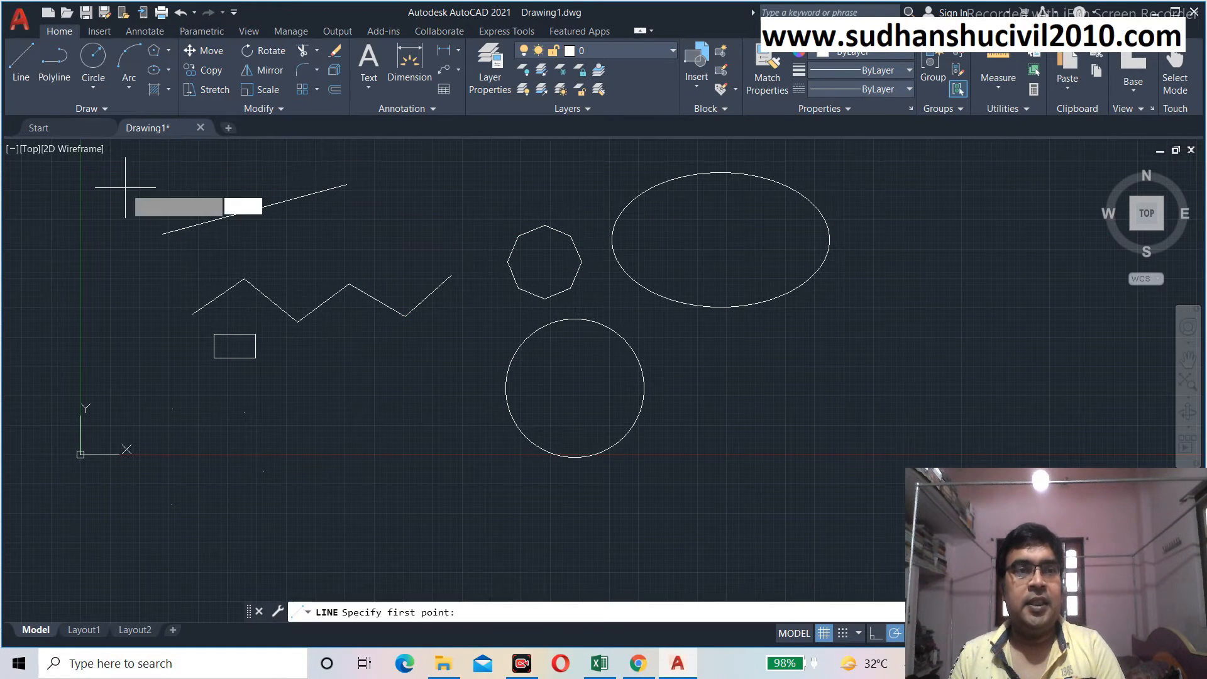
{"action": "left_click", "coordinate": [204, 170]}
{"action": "left_click", "coordinate": [284, 255]}
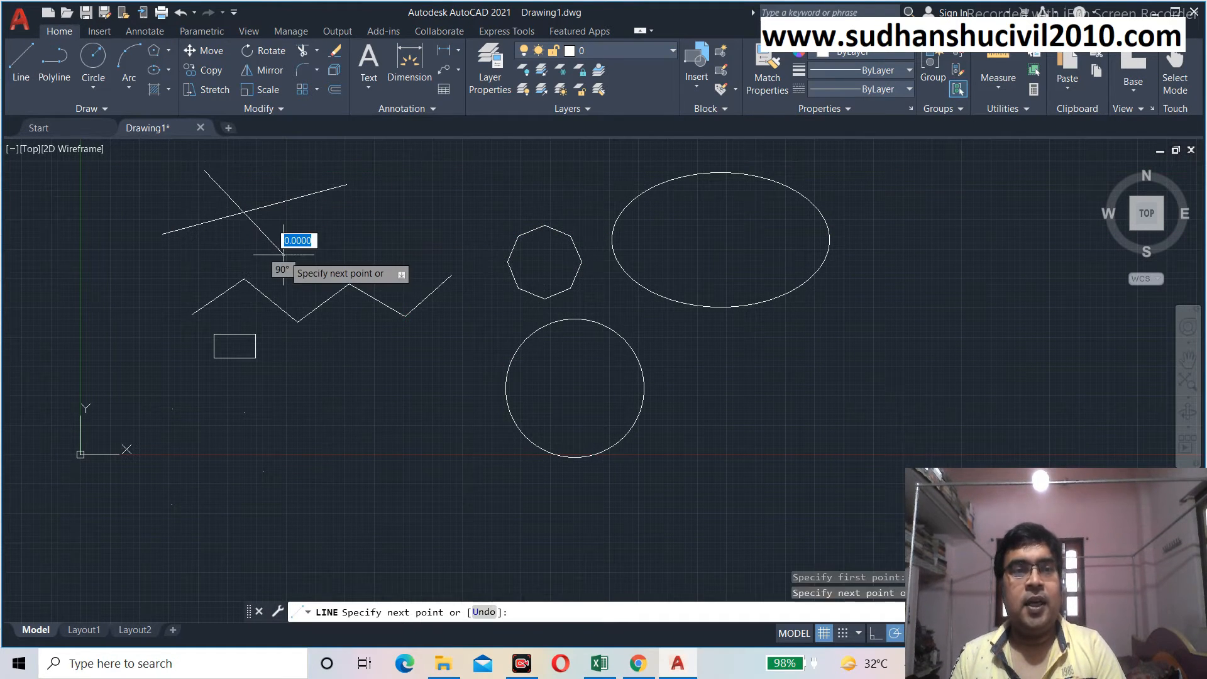
{"action": "key", "text": "Return"}
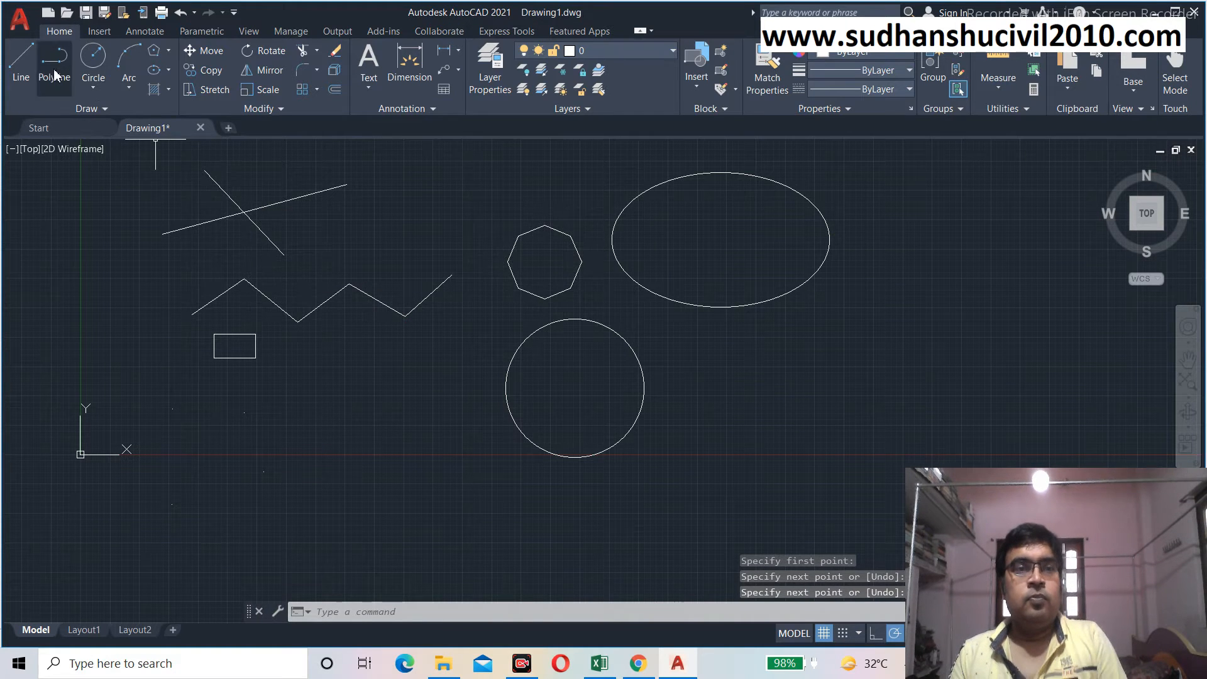
Preview the intersection snap of the two crossing lines with the Line command, without drawing a line
{"action": "left_click", "coordinate": [26, 62]}
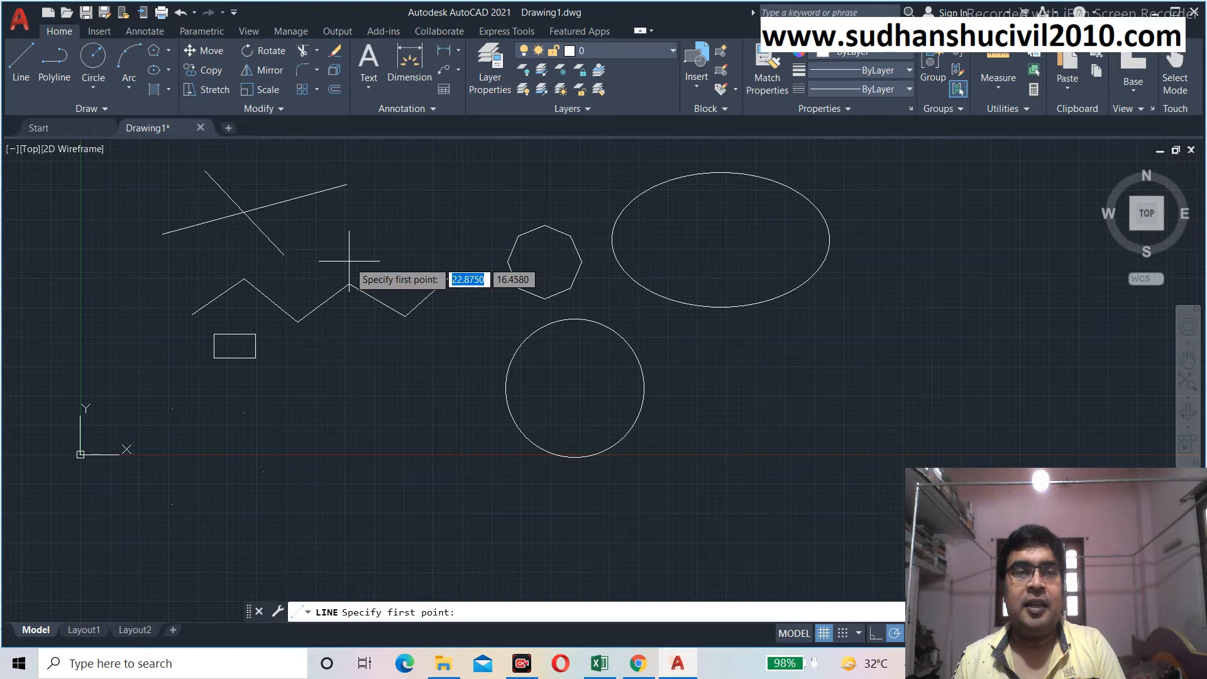
{"action": "key", "text": "Escape"}
{"action": "scroll", "coordinate": [369, 383], "scroll_direction": "down", "scroll_amount": 3}
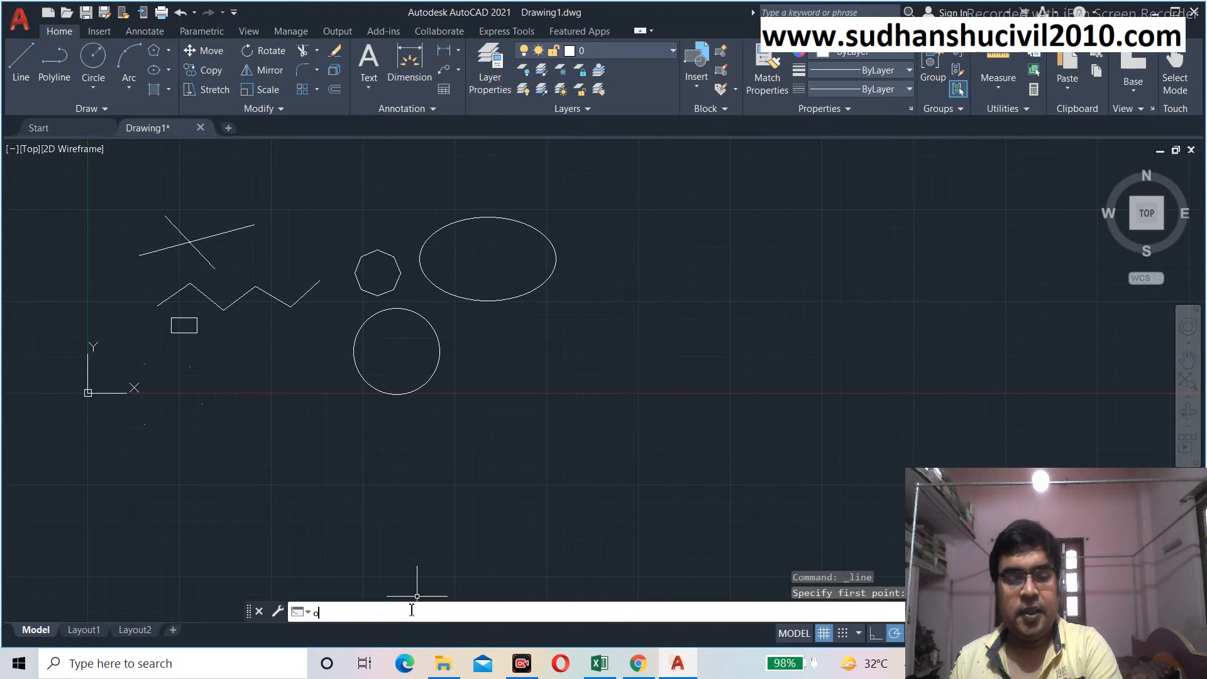
Enable only the Extension object snap mode with the OS command
{"action": "type", "text": "os"}
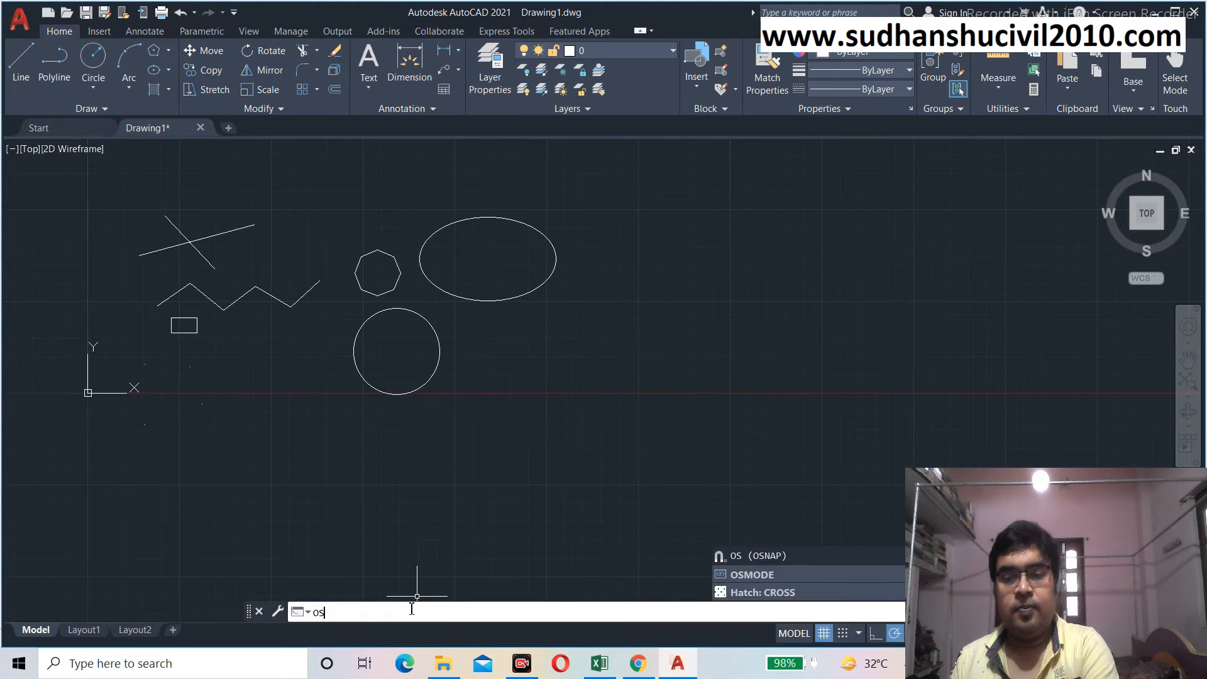
{"action": "key", "text": "Return"}
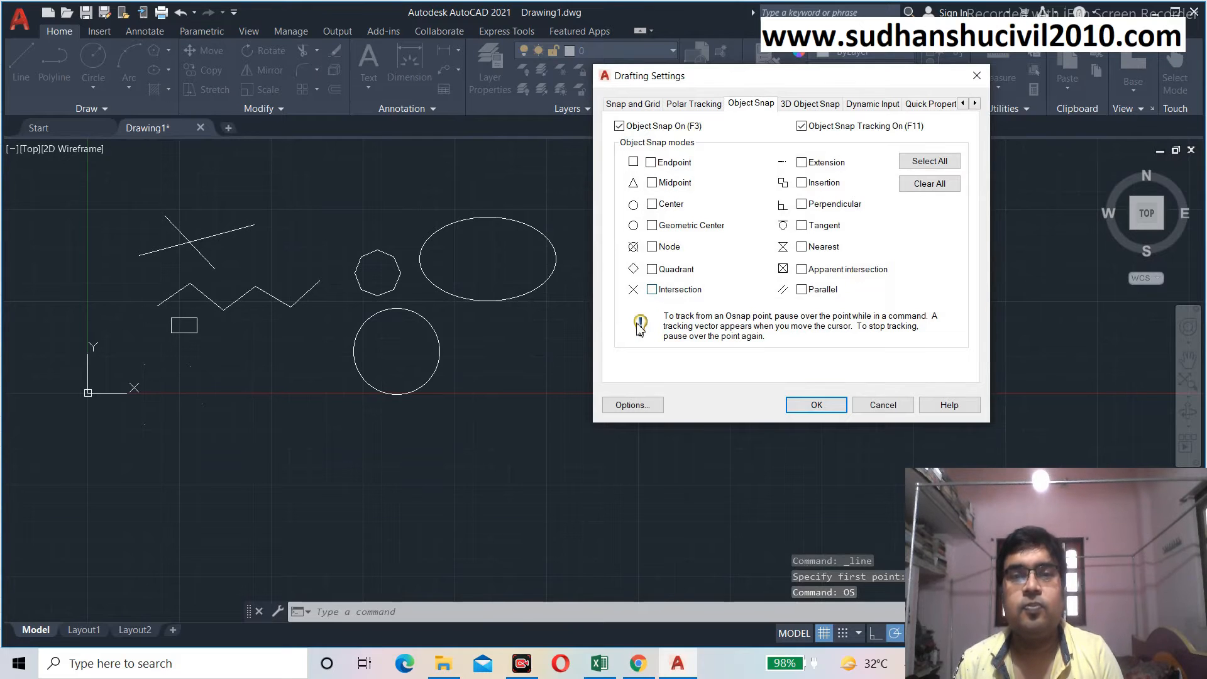
{"action": "left_click", "coordinate": [801, 163]}
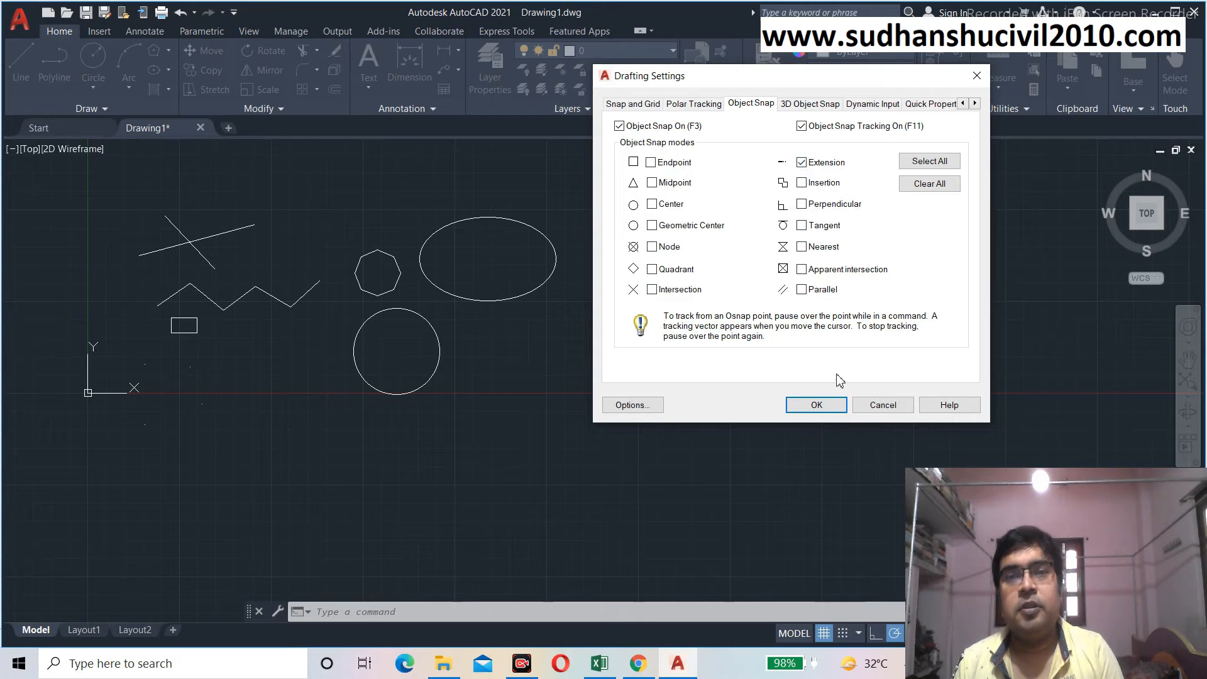
{"action": "left_click", "coordinate": [817, 406]}
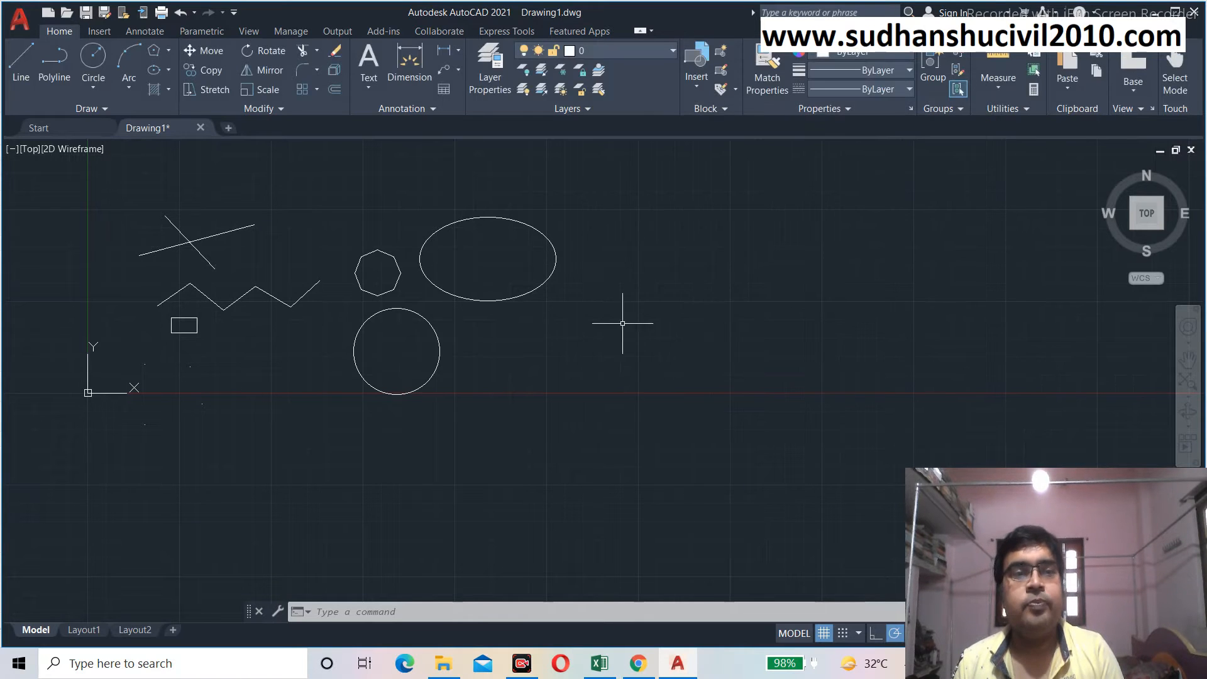
Draw a test line starting on the extension beyond the steeper crossing line's upper end, and erase it
{"action": "middle_click_drag", "start_coordinate": [298, 248], "coordinate": [428, 400]}
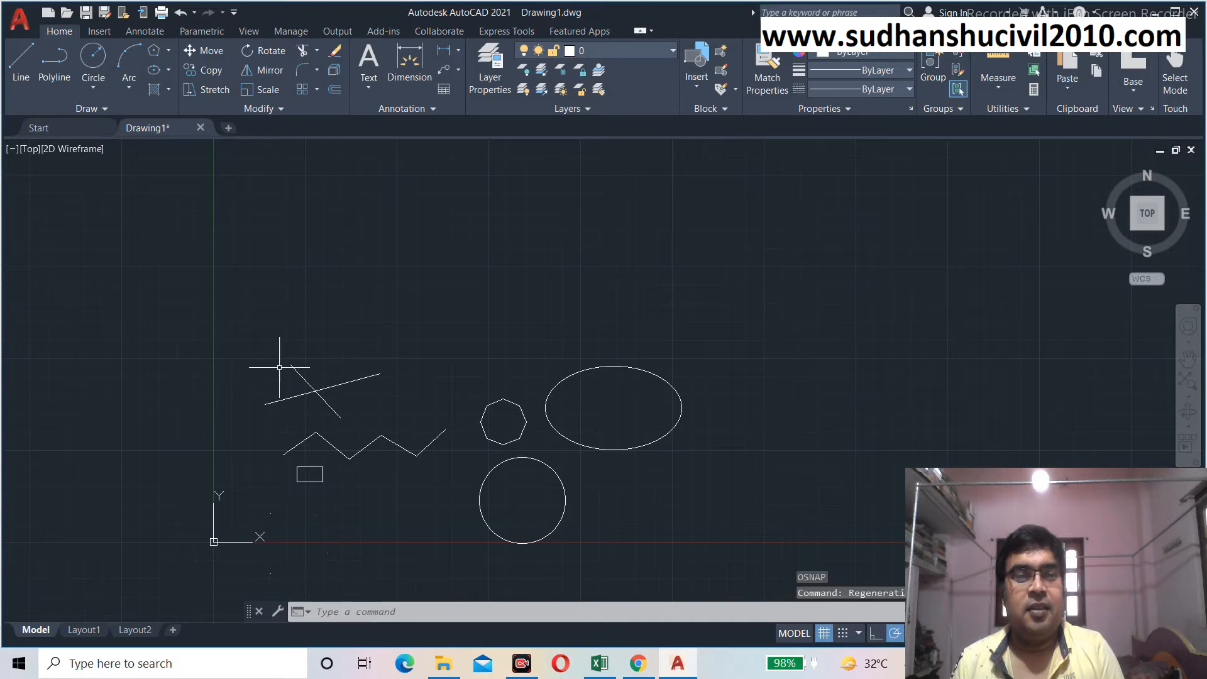
{"action": "left_click", "coordinate": [25, 65]}
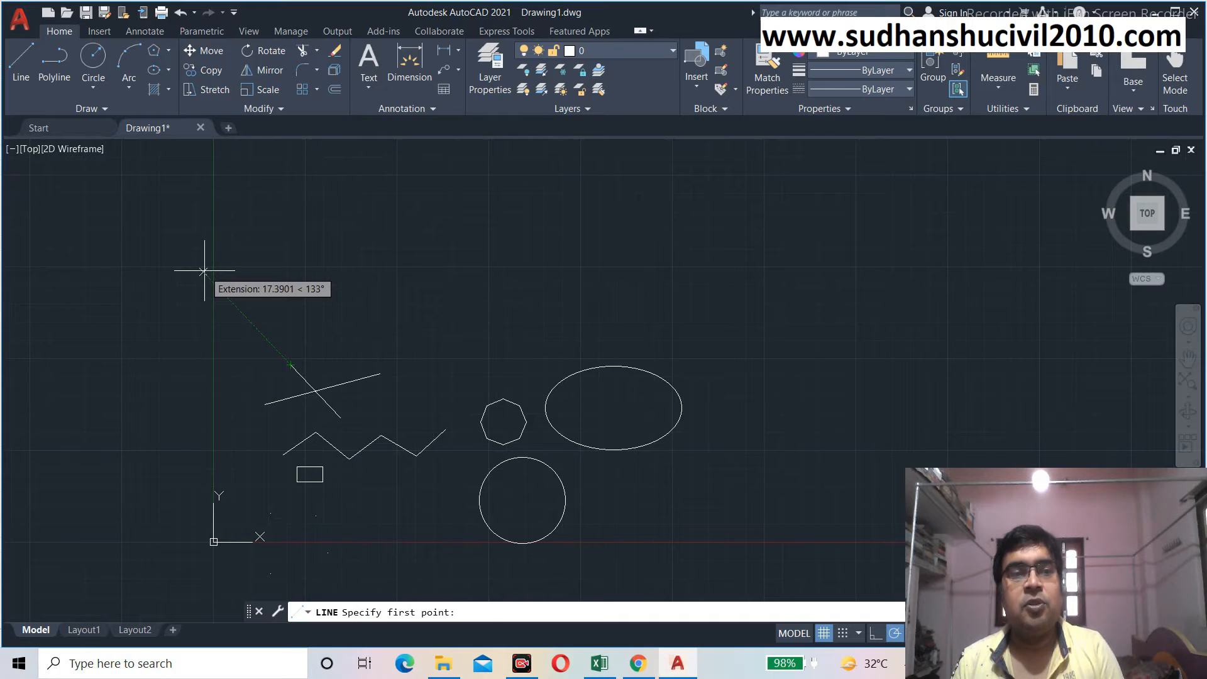
{"action": "left_click", "coordinate": [202, 271]}
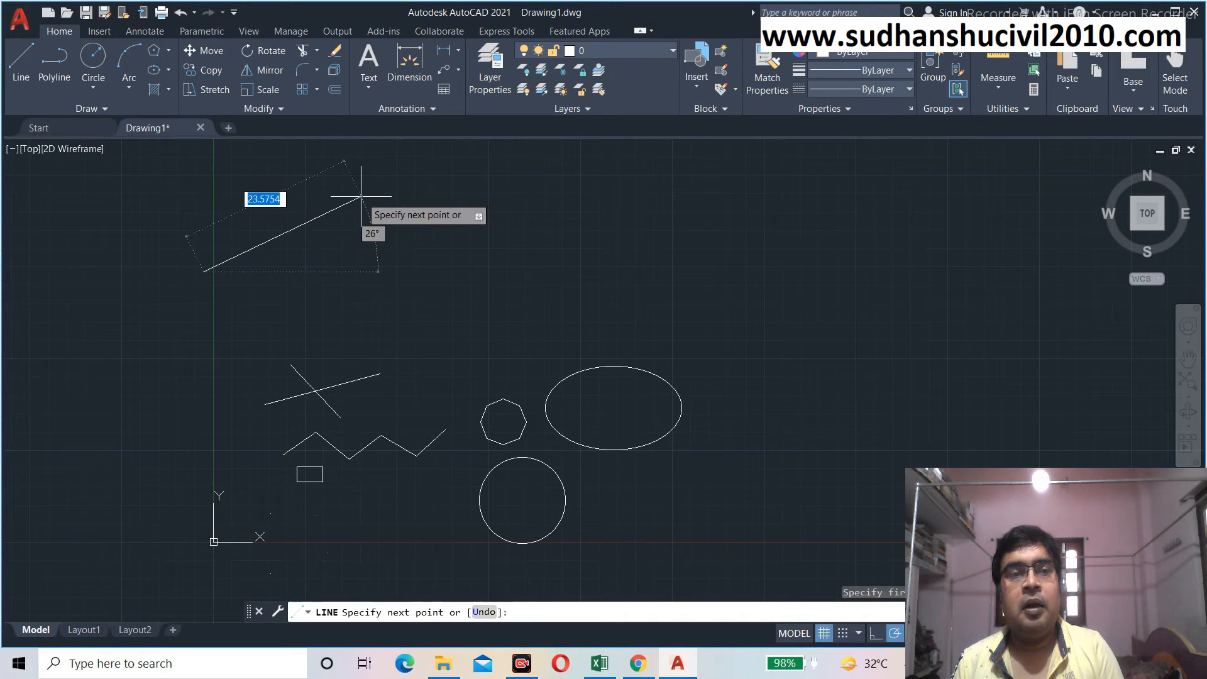
{"action": "left_click", "coordinate": [389, 194]}
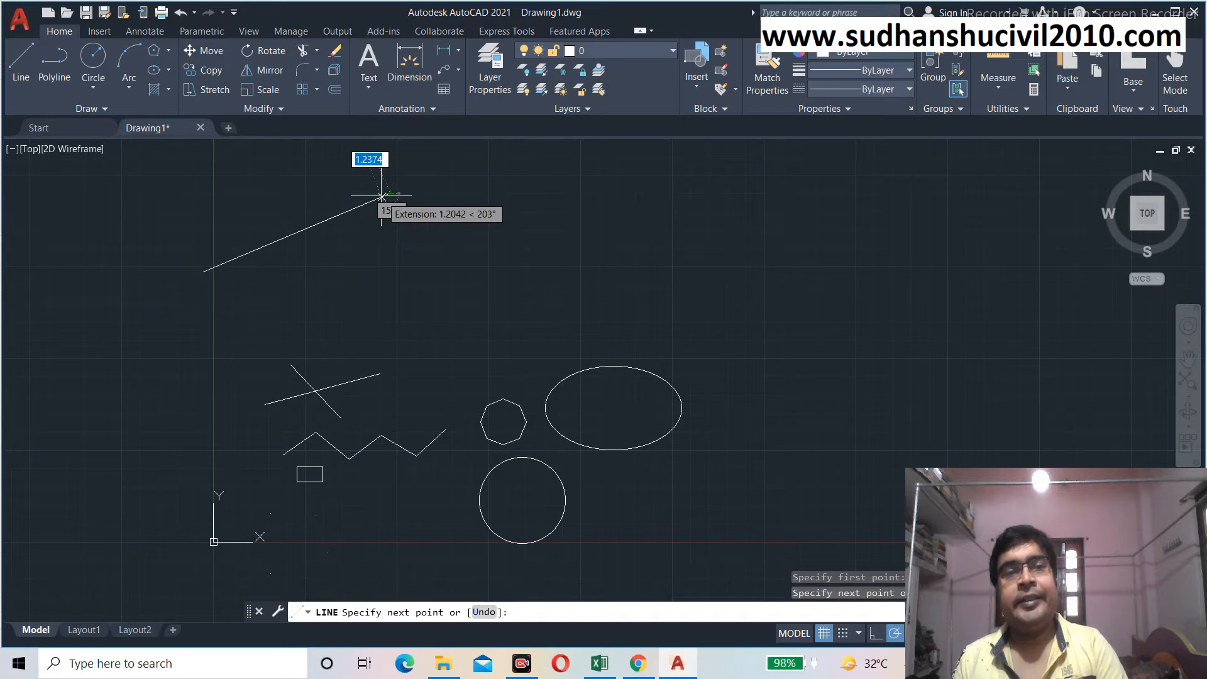
{"action": "key", "text": "Return"}
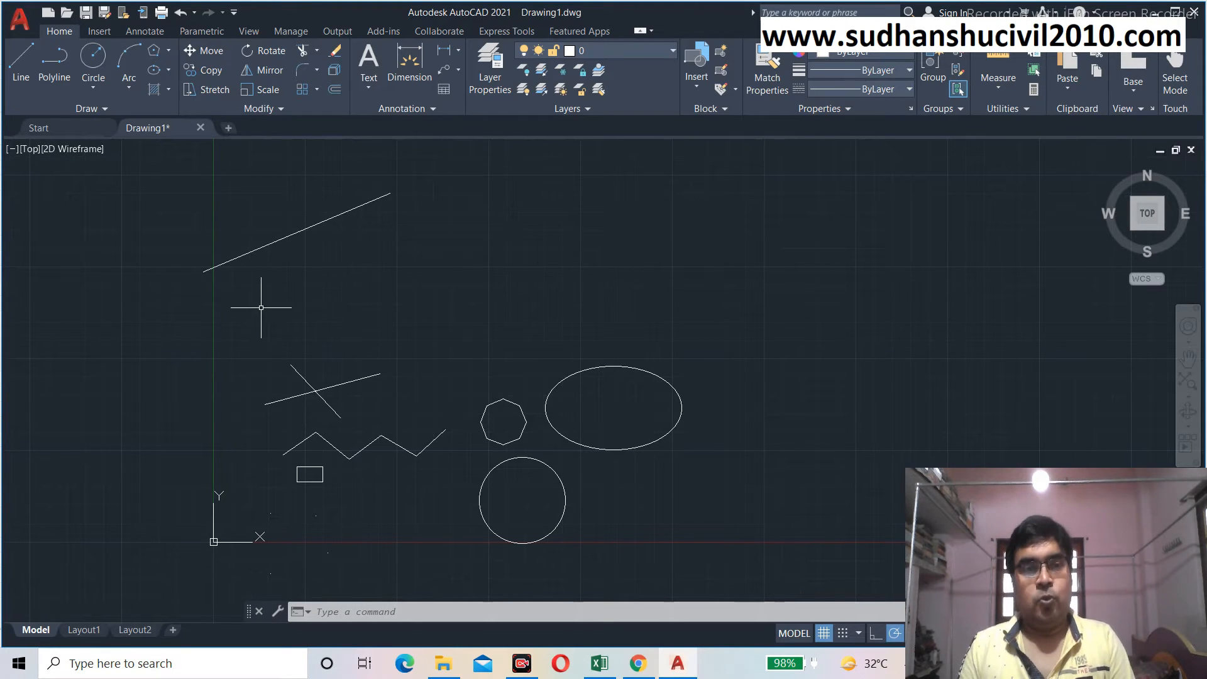
{"action": "left_click", "coordinate": [255, 249]}
{"action": "key", "text": "Delete"}
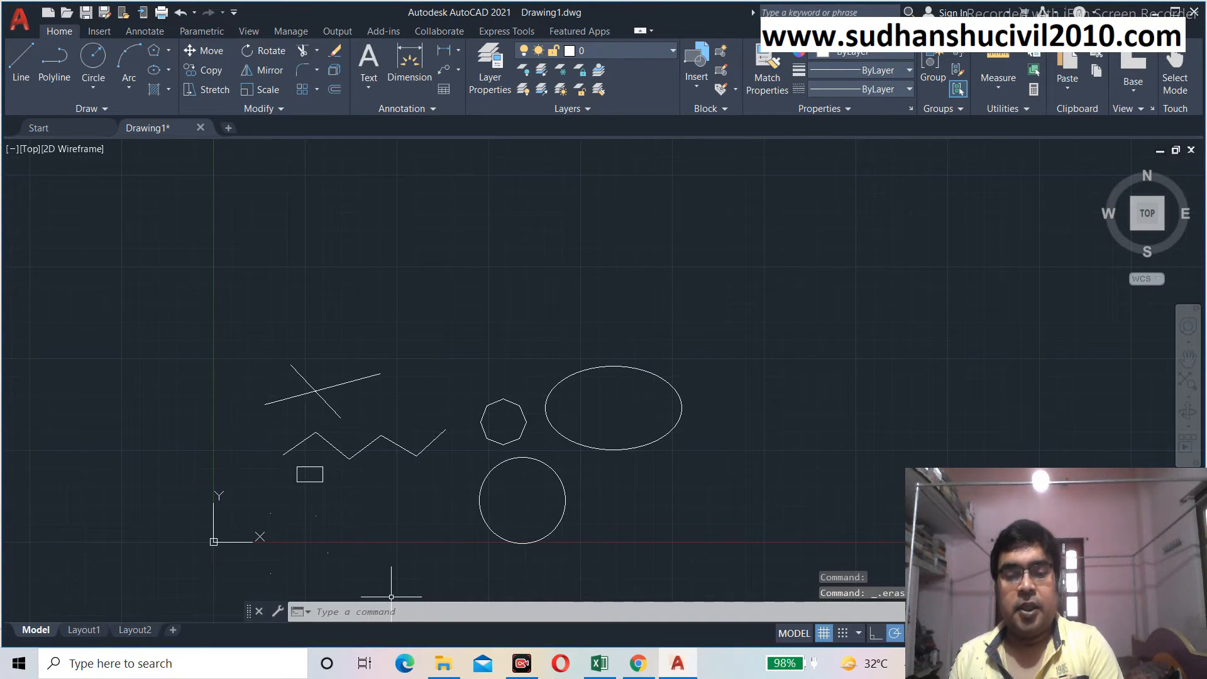
Enable only the Insertion object snap mode with the OS command
{"action": "type", "text": "OS"}
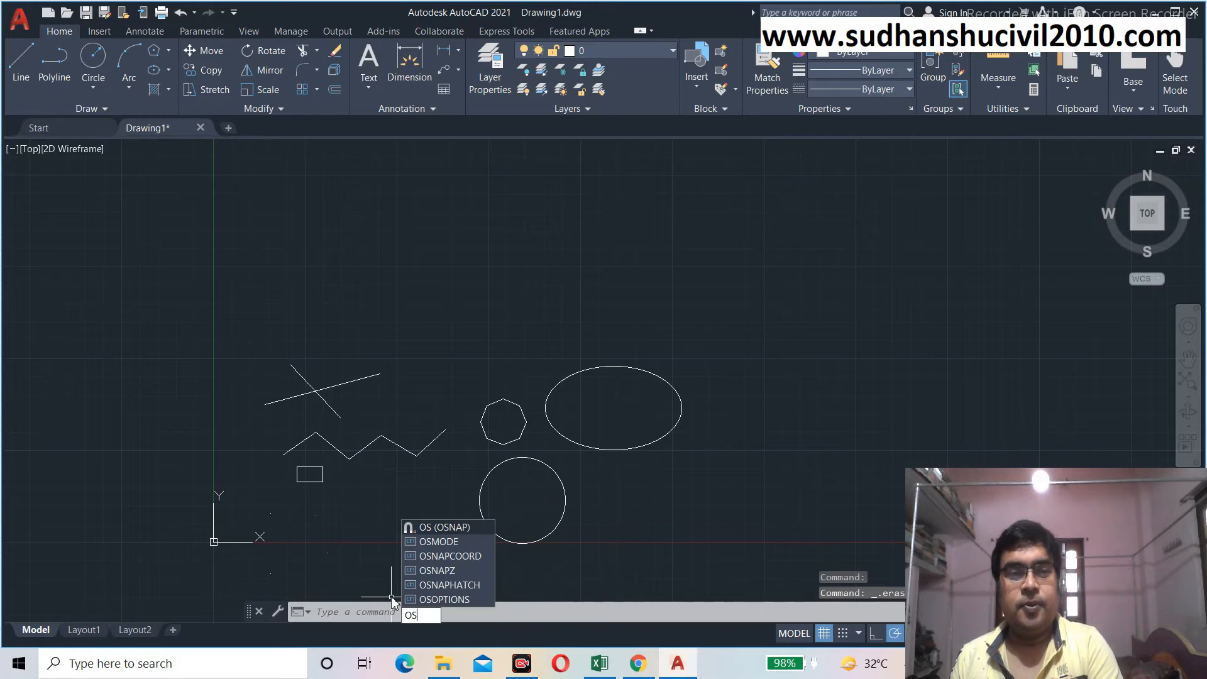
{"action": "key", "text": "Return"}
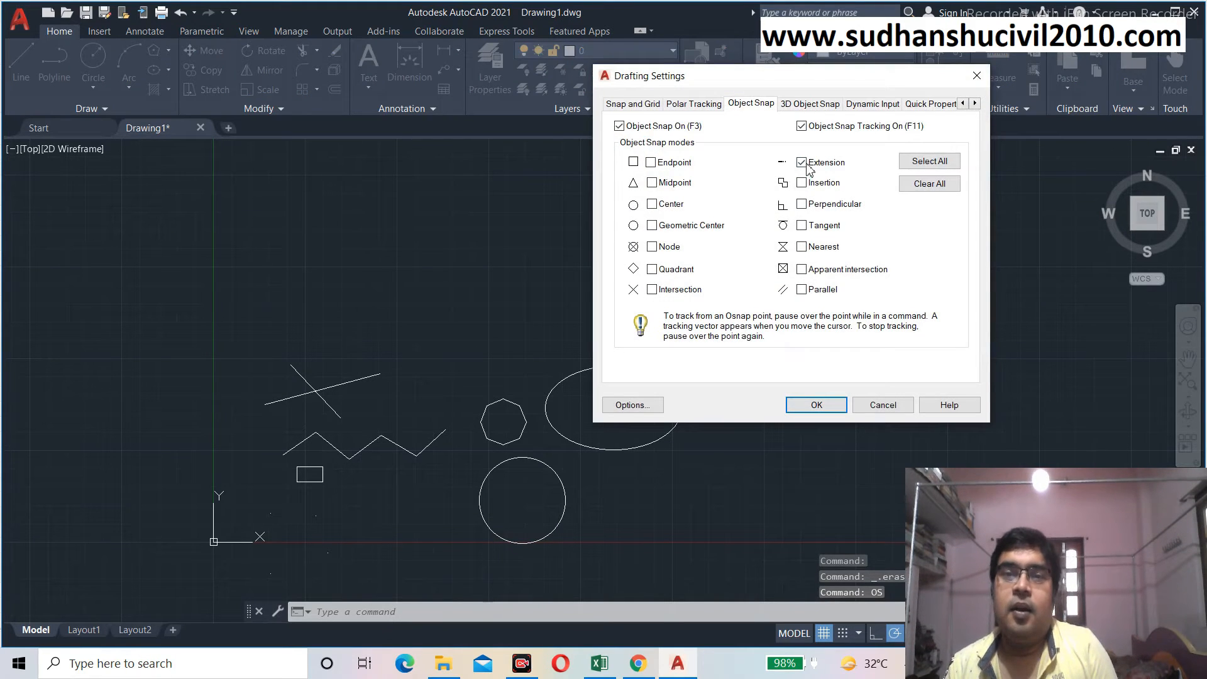
{"action": "left_click", "coordinate": [807, 165]}
{"action": "left_click", "coordinate": [805, 183]}
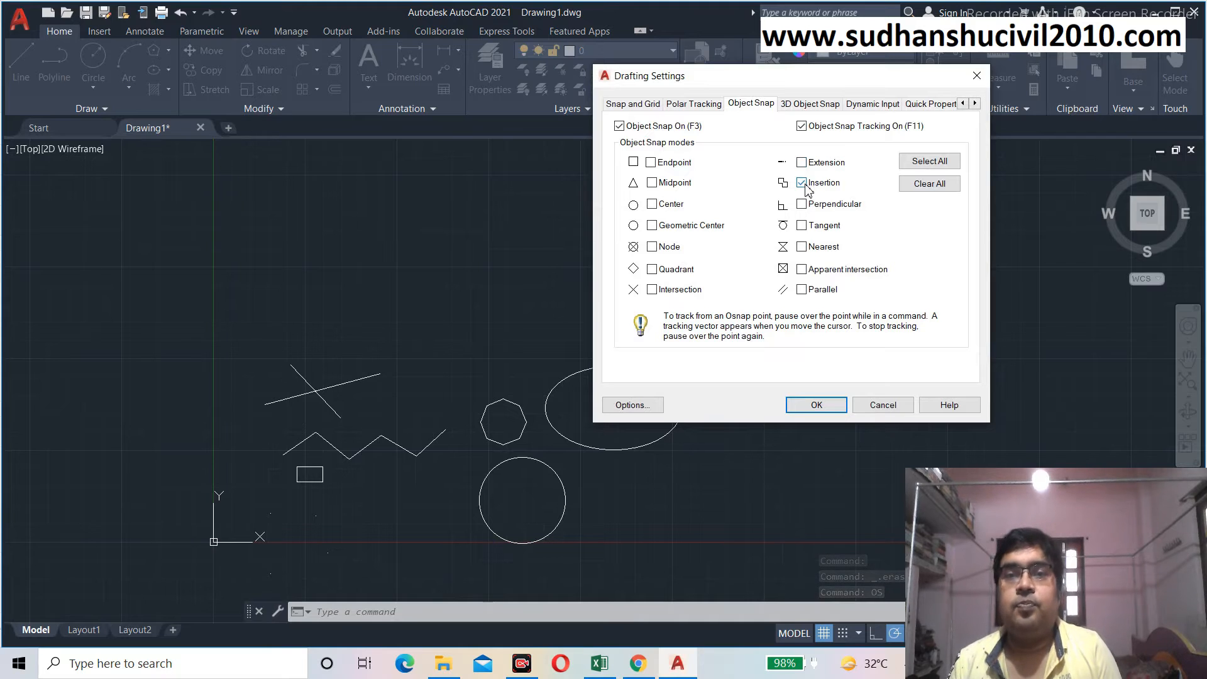
{"action": "left_click", "coordinate": [838, 410]}
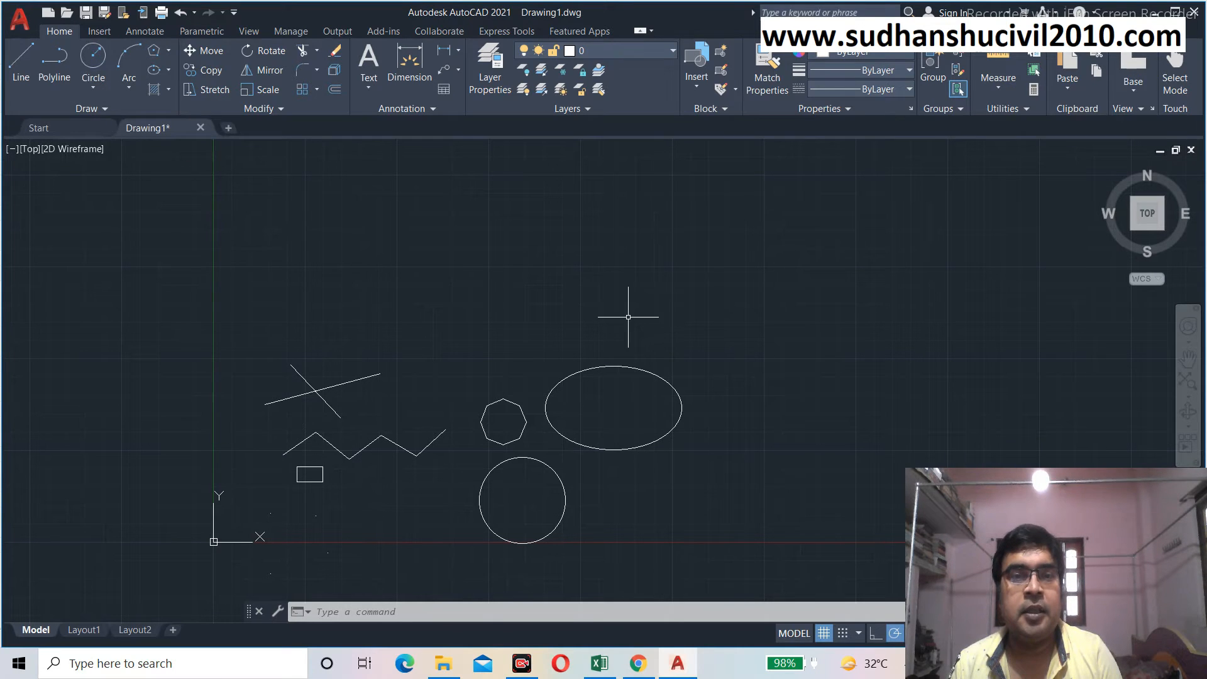
Draw a rectangle that starts inside the large circle and extends past its lower right side
{"action": "left_click", "coordinate": [169, 56]}
{"action": "left_click", "coordinate": [154, 79]}
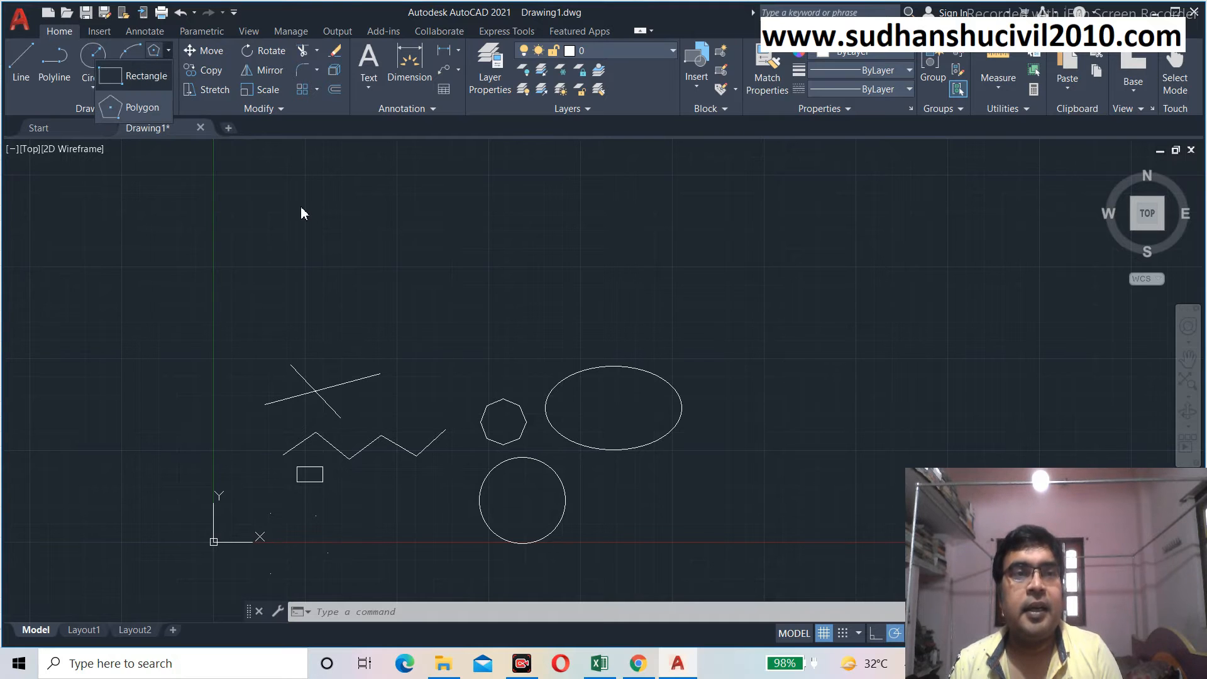
{"action": "left_click", "coordinate": [540, 486]}
{"action": "left_click", "coordinate": [628, 540]}
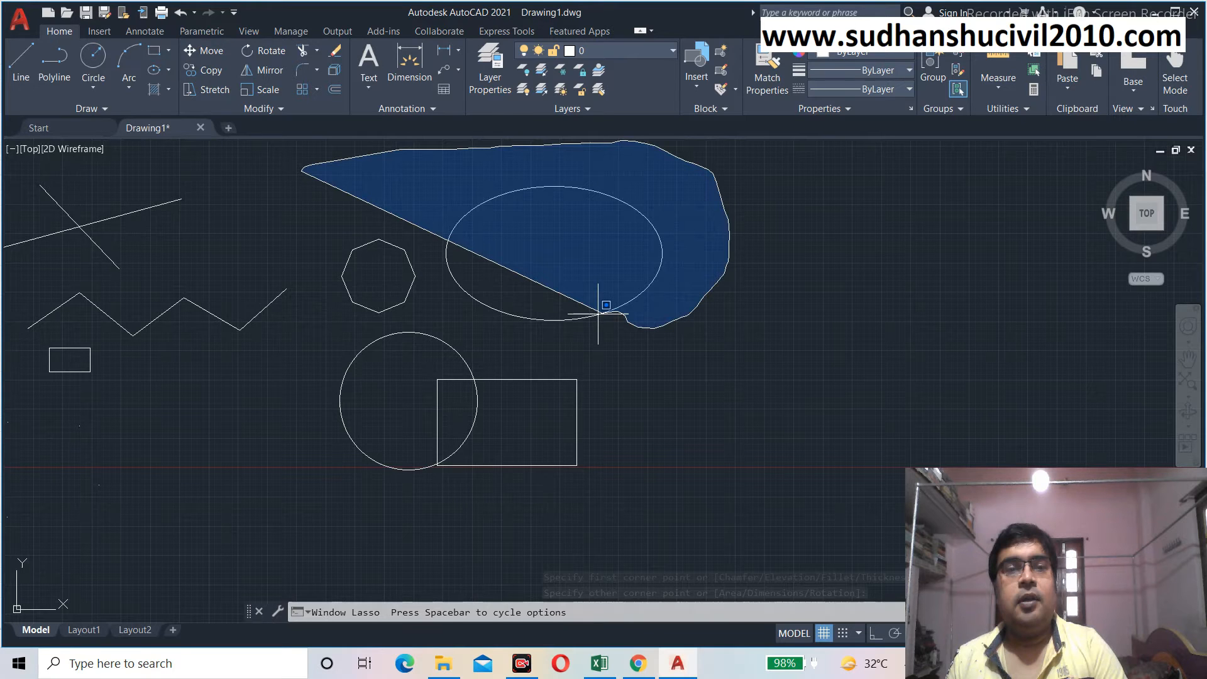
Delete the octagon and the ellipse above the circle
{"action": "left_click_drag", "start_coordinate": [598, 314], "coordinate": [349, 324]}
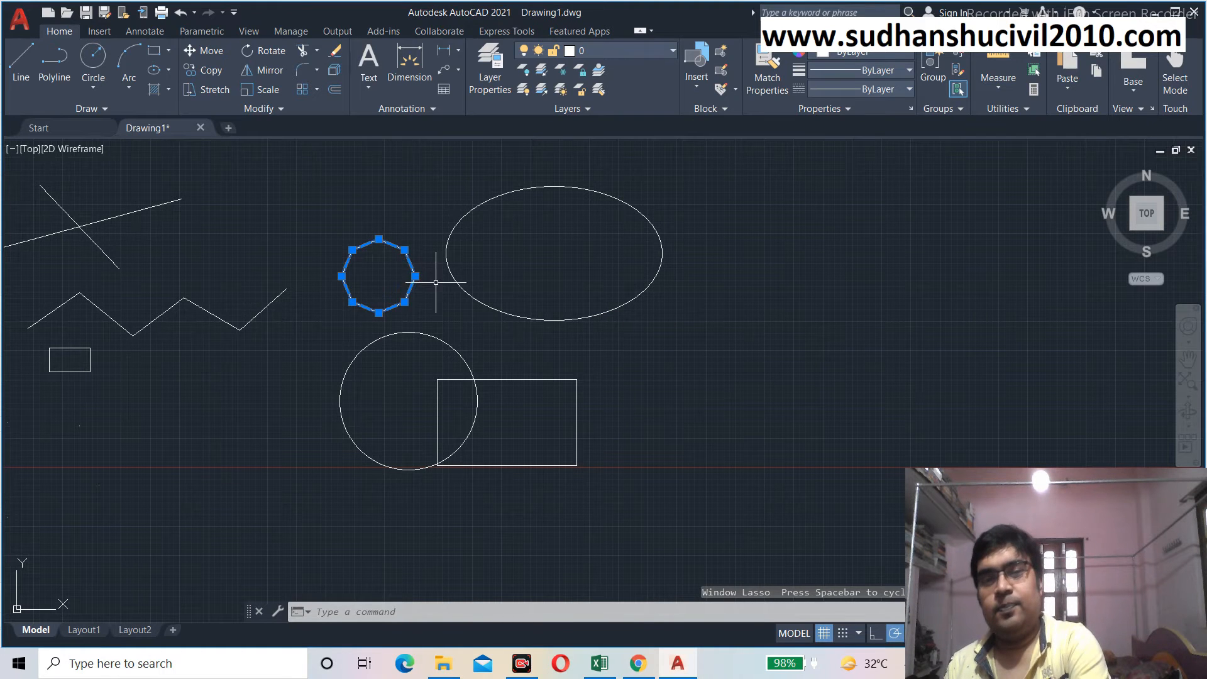
{"action": "key", "text": "Delete"}
{"action": "left_click", "coordinate": [451, 269]}
{"action": "key", "text": "Delete"}
{"action": "mouse_move", "coordinate": [497, 315]}
{"action": "middle_mouse_down"}
{"action": "mouse_move", "coordinate": [525, 270]}
{"action": "mouse_move", "coordinate": [493, 234]}
{"action": "middle_mouse_up"}
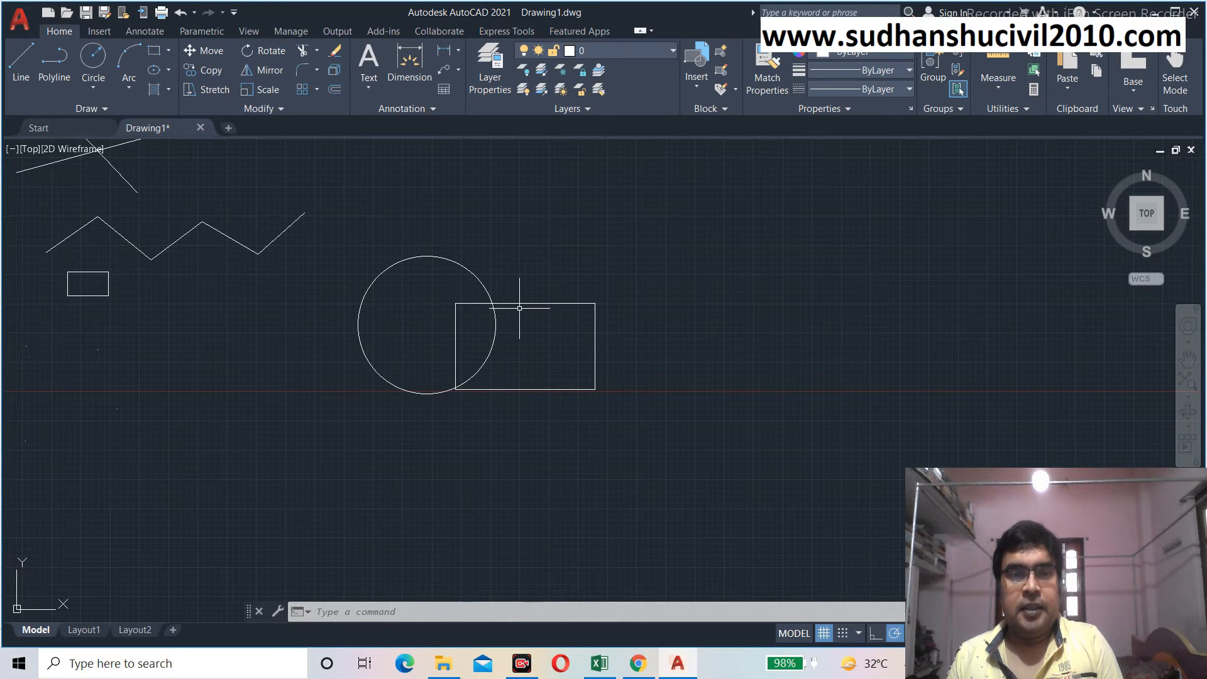
Open a block definition with the B command and select the circle and the overlapping rectangle as its objects
{"action": "type", "text": "b"}
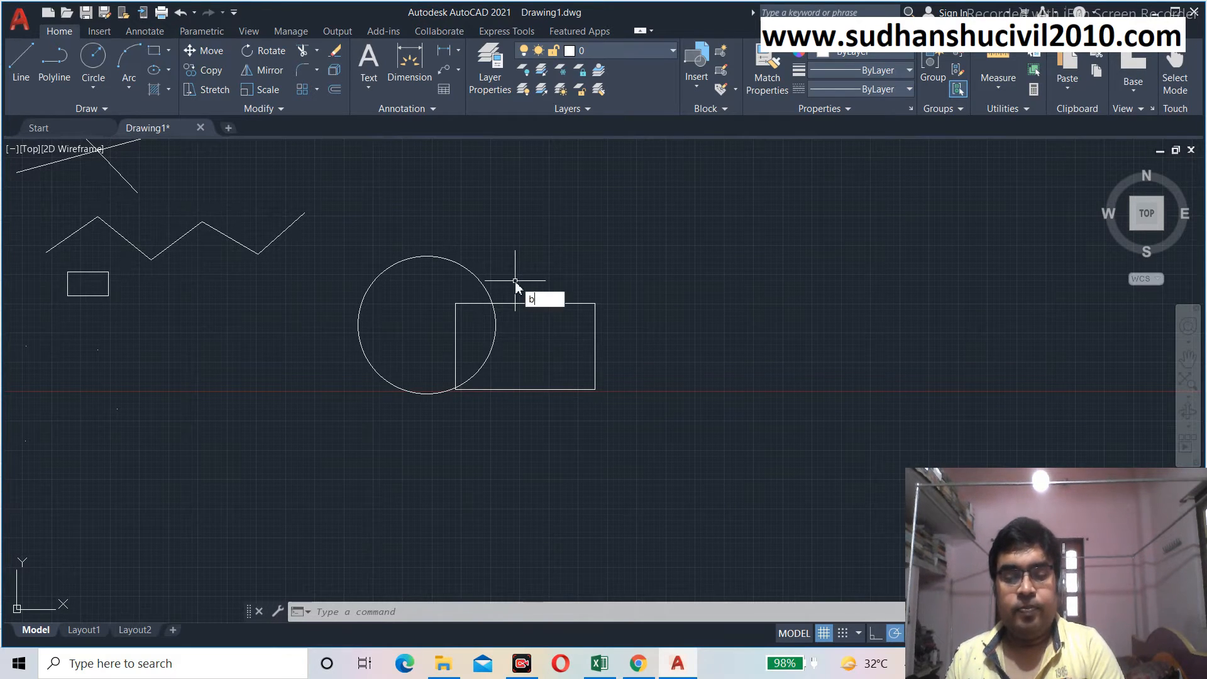
{"action": "key", "text": "Return"}
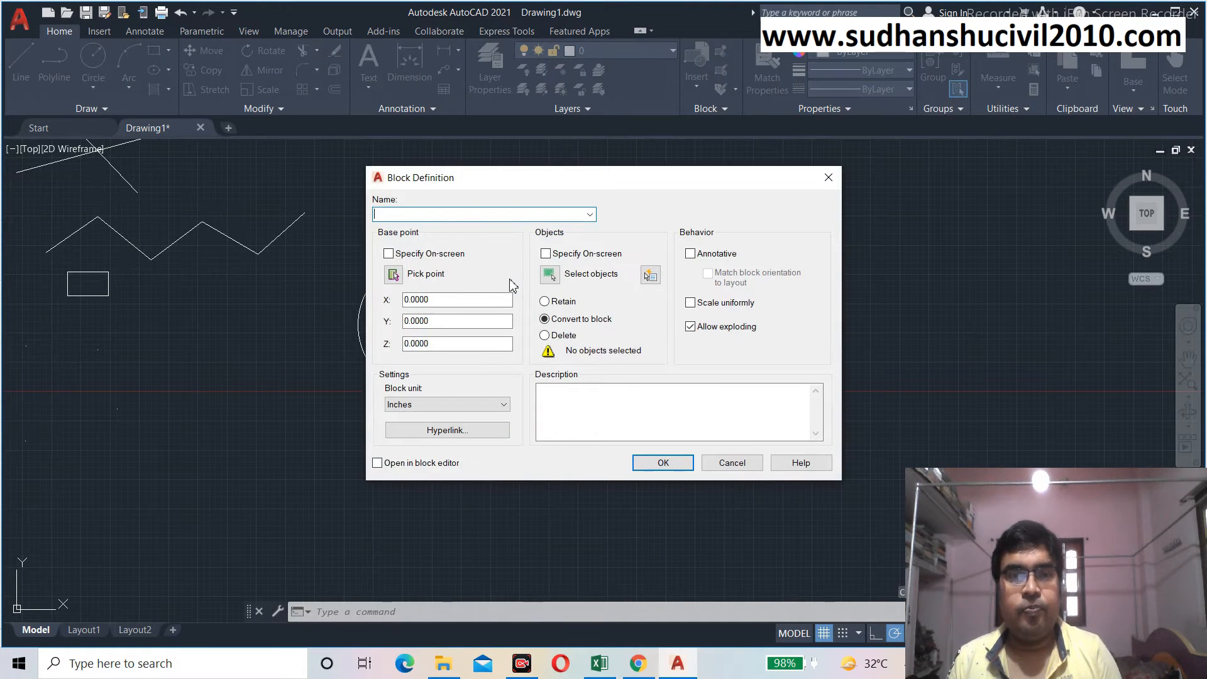
{"action": "left_click_drag", "start_coordinate": [512, 186], "coordinate": [745, 91]}
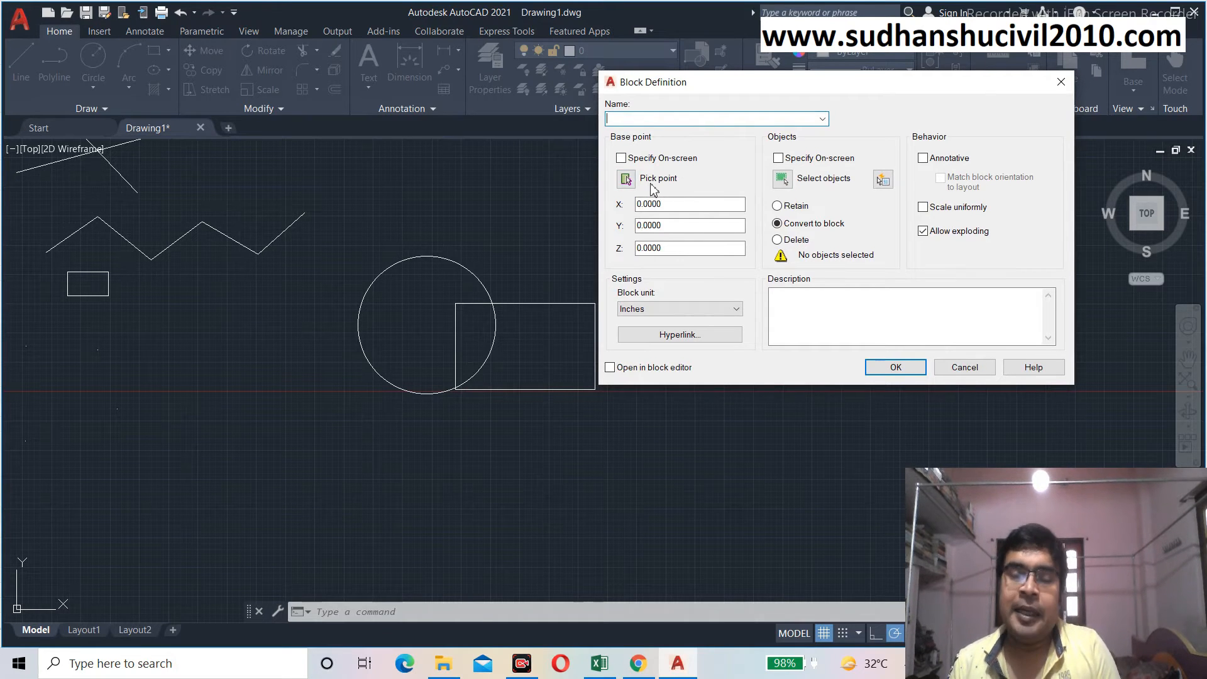
{"action": "left_click", "coordinate": [781, 179]}
{"action": "mouse_move", "coordinate": [321, 271]}
{"action": "left_mouse_down"}
{"action": "mouse_move", "coordinate": [345, 243]}
{"action": "mouse_move", "coordinate": [600, 221]}
{"action": "mouse_move", "coordinate": [688, 385]}
{"action": "mouse_move", "coordinate": [511, 456]}
{"action": "mouse_move", "coordinate": [320, 452]}
{"action": "left_mouse_up"}
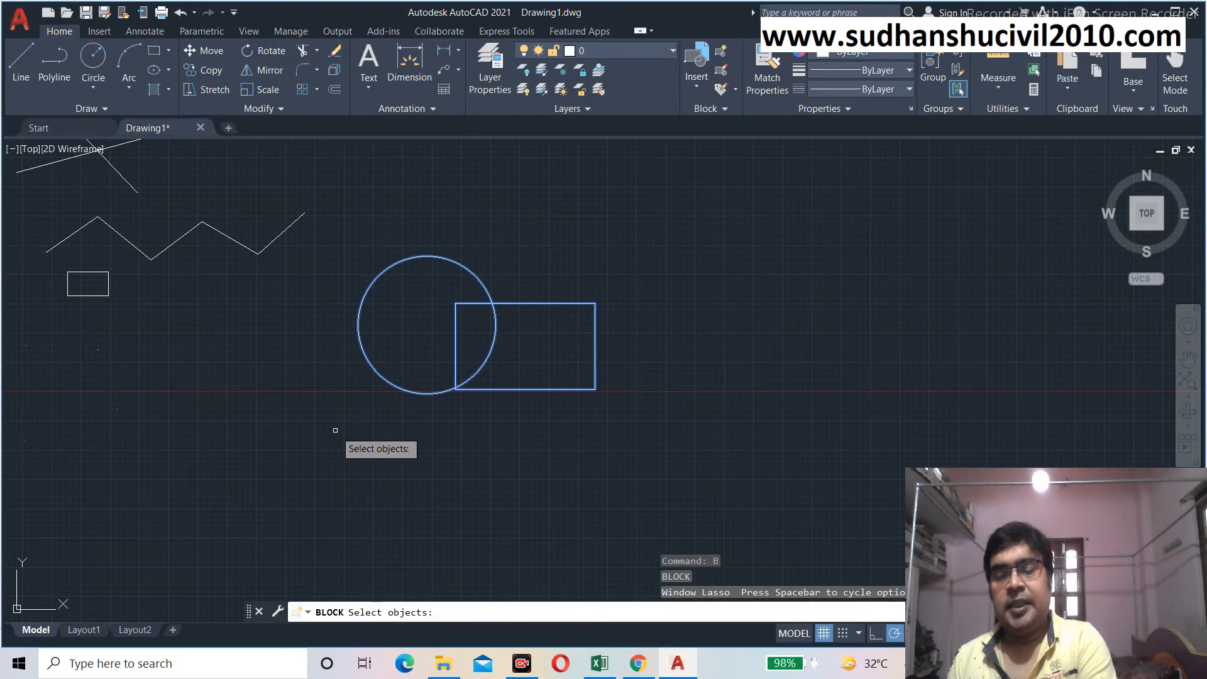
{"action": "key", "text": "Return"}
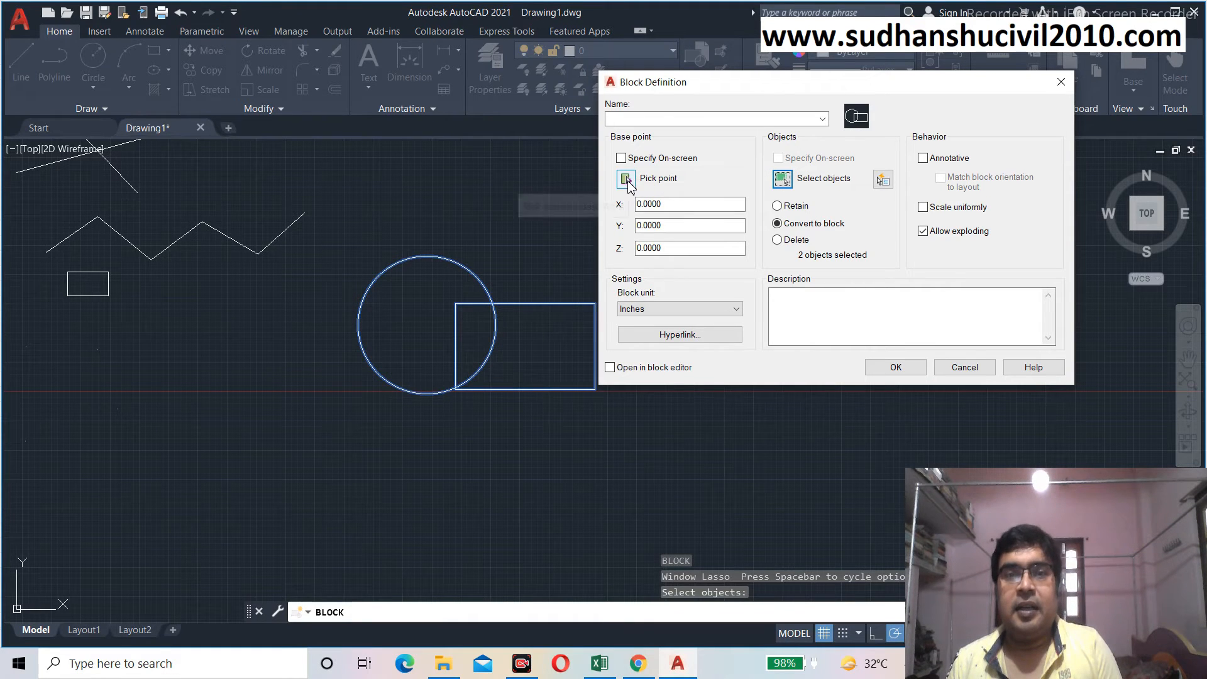
Set the block's base point at the lower crossing of the circle and the rectangle's left edge, and create it with the name aa
{"action": "left_click", "coordinate": [626, 179]}
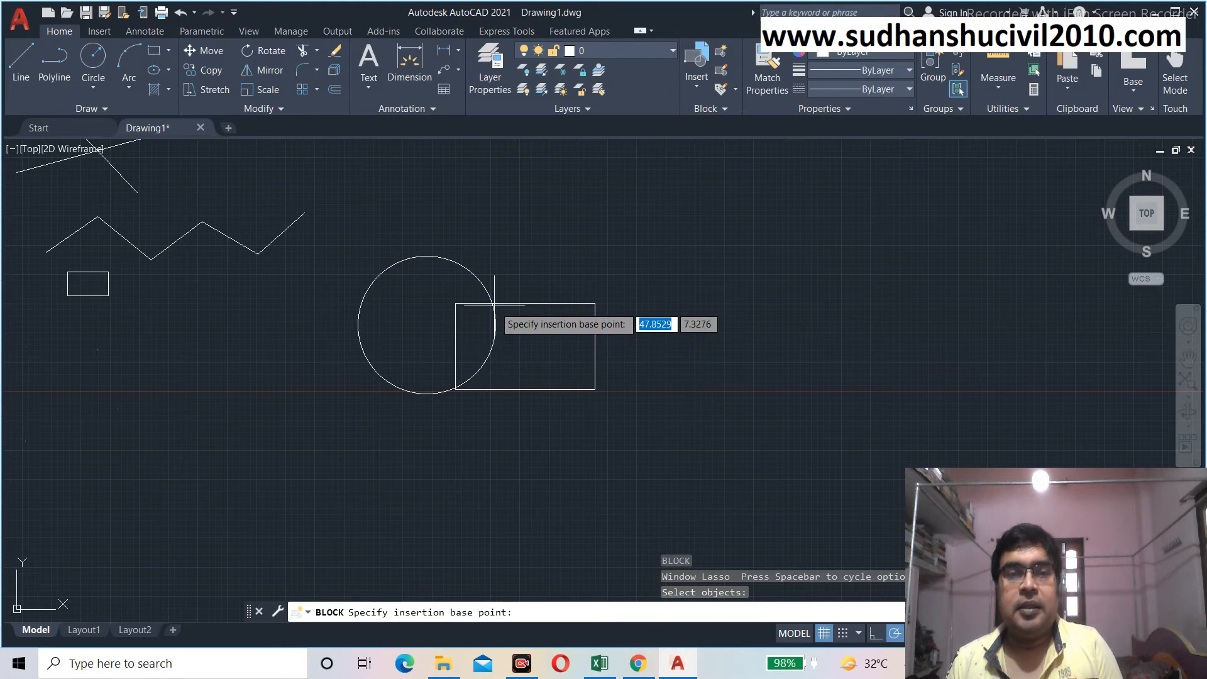
{"action": "scroll", "coordinate": [457, 396], "scroll_direction": "up", "scroll_amount": 5}
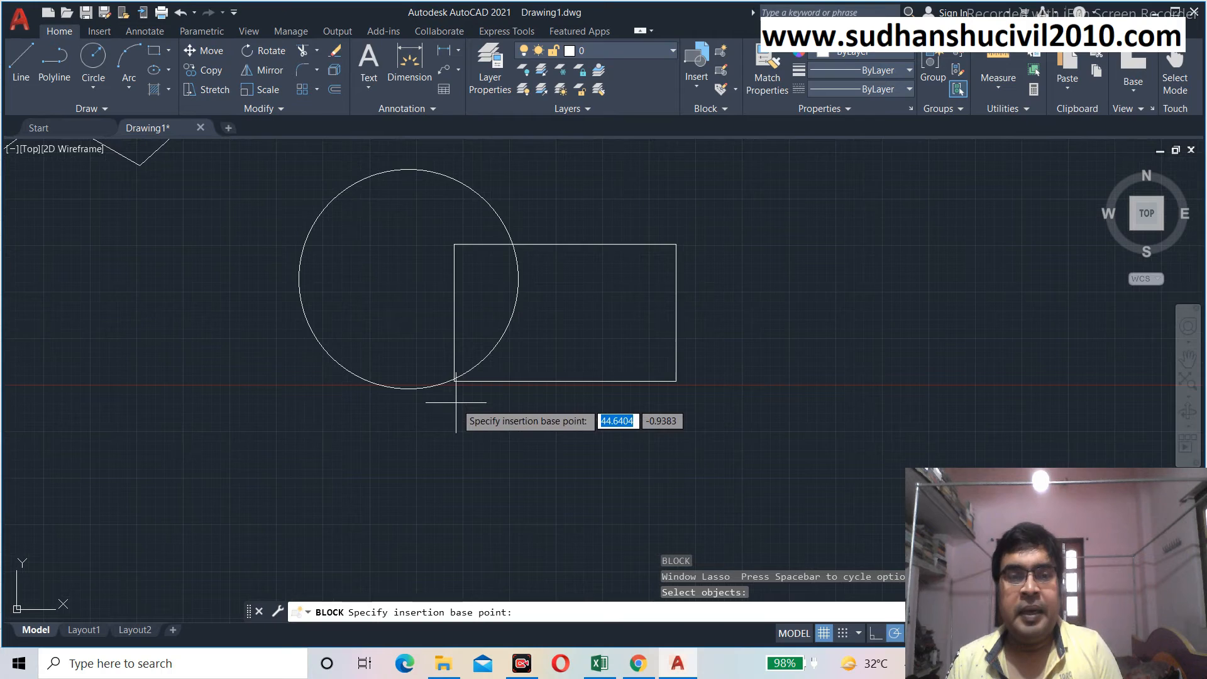
{"action": "scroll", "coordinate": [452, 360], "scroll_direction": "up", "scroll_amount": 3}
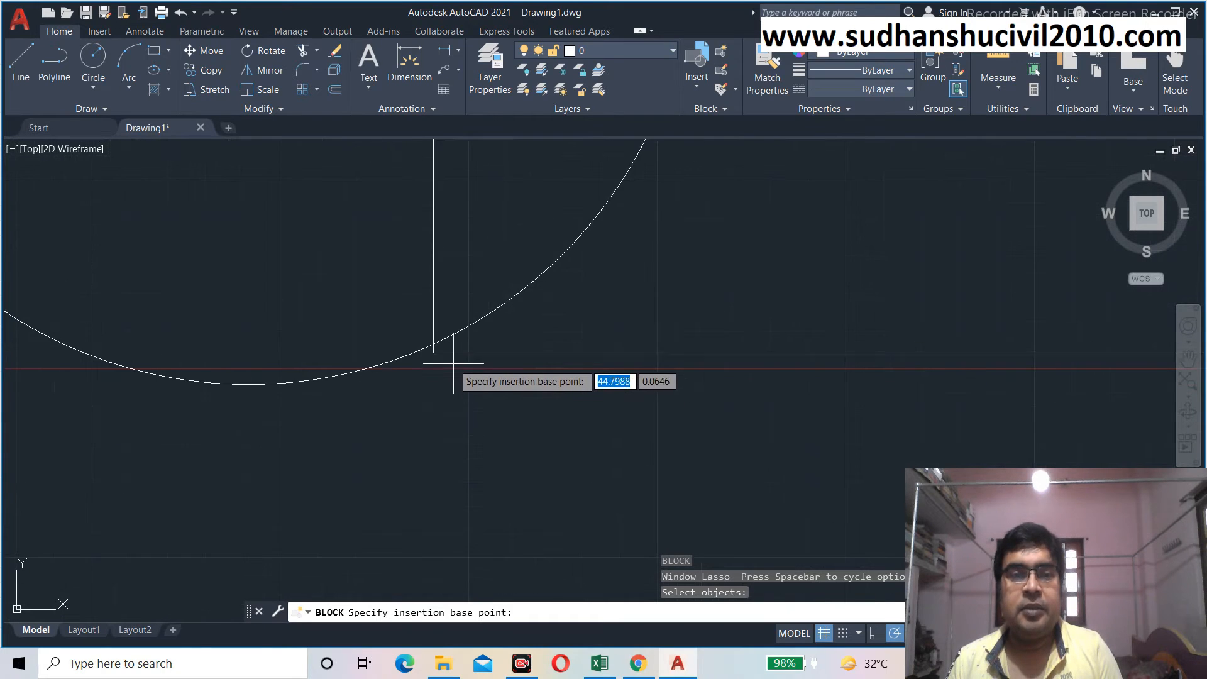
{"action": "left_click", "coordinate": [420, 331]}
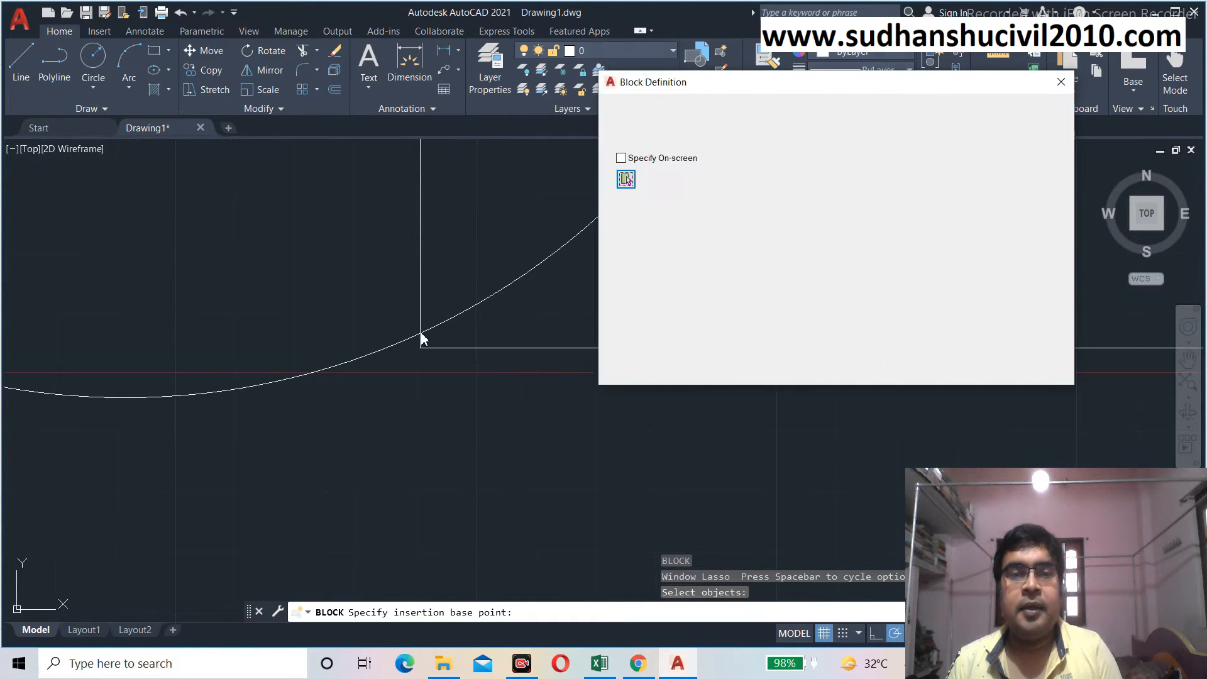
{"action": "left_click", "coordinate": [629, 119]}
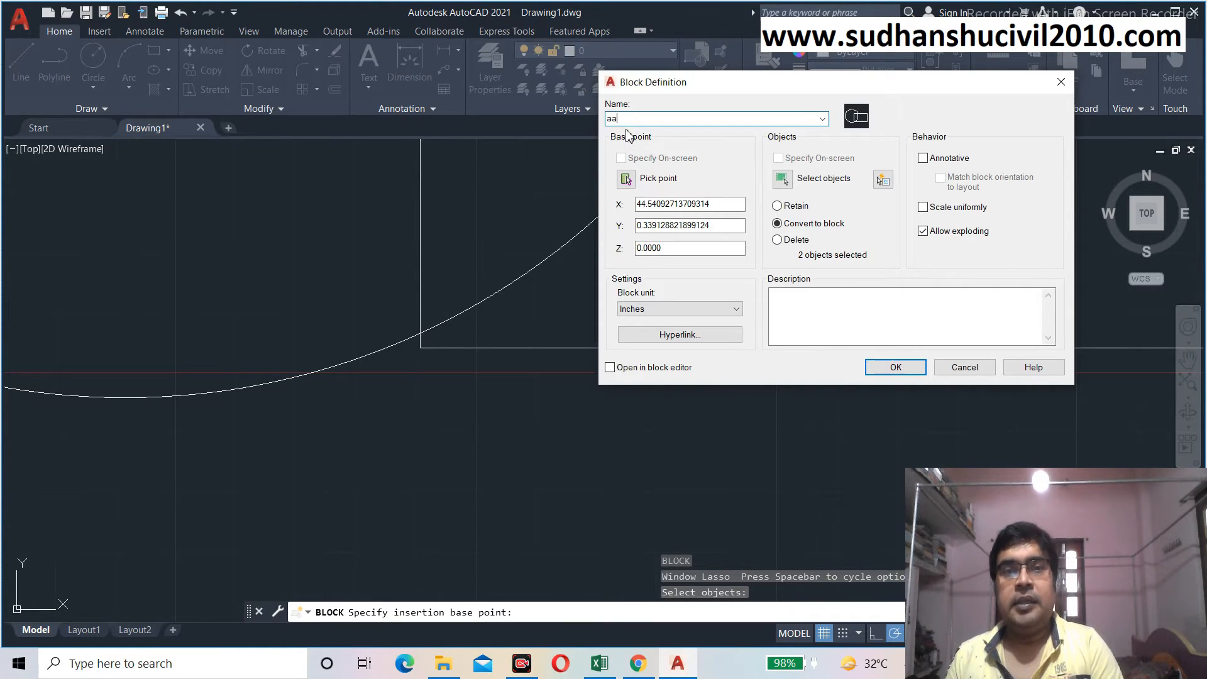
{"action": "left_click", "coordinate": [896, 367]}
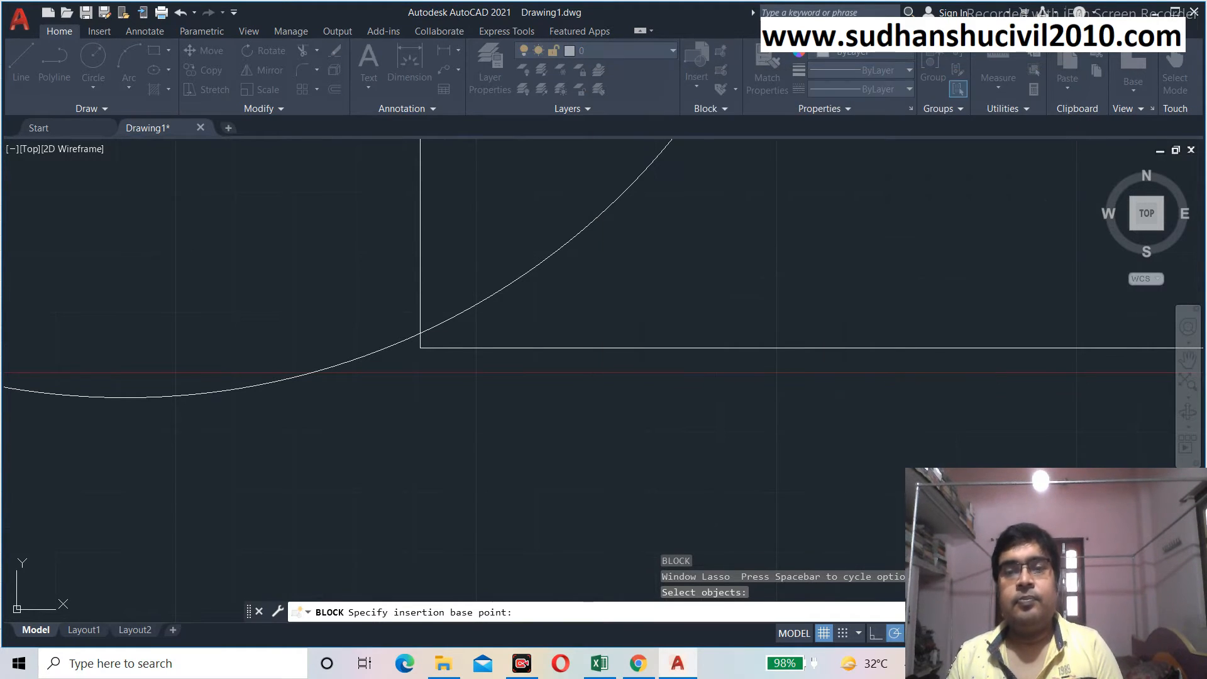
Draw a line from the block's insertion point, picked with the Insertion snap, diagonally down to the left below the circle
{"action": "scroll", "coordinate": [883, 345], "scroll_direction": "down", "scroll_amount": 8}
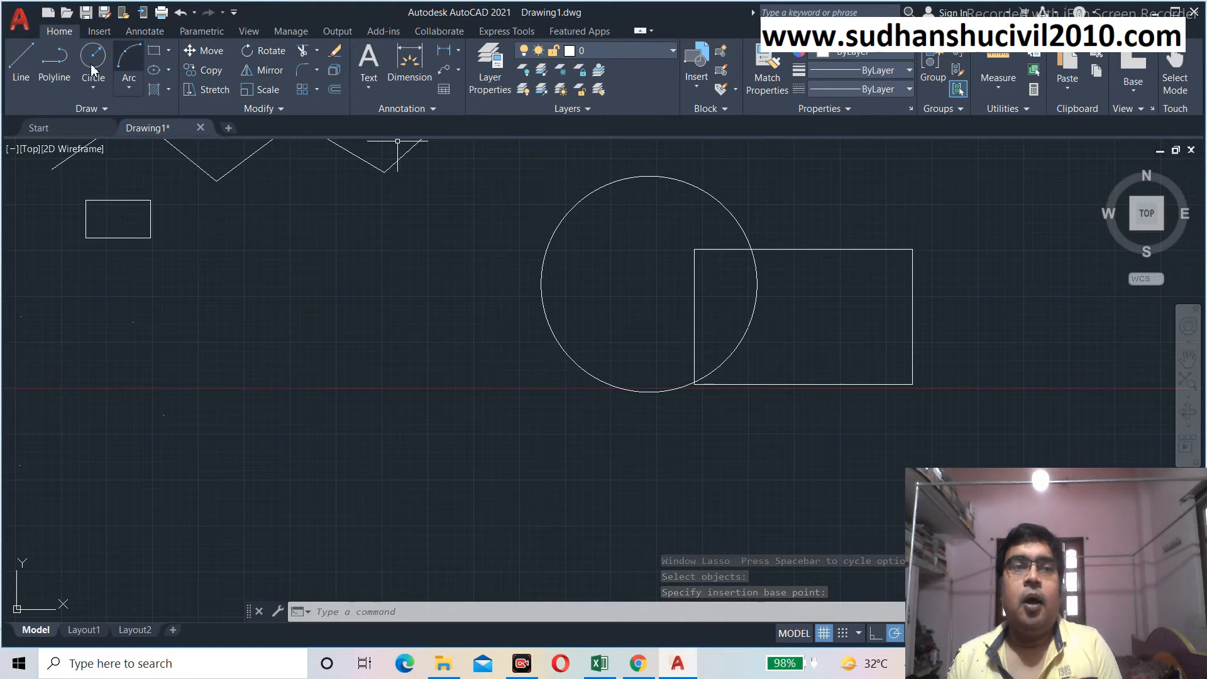
{"action": "left_click", "coordinate": [23, 58]}
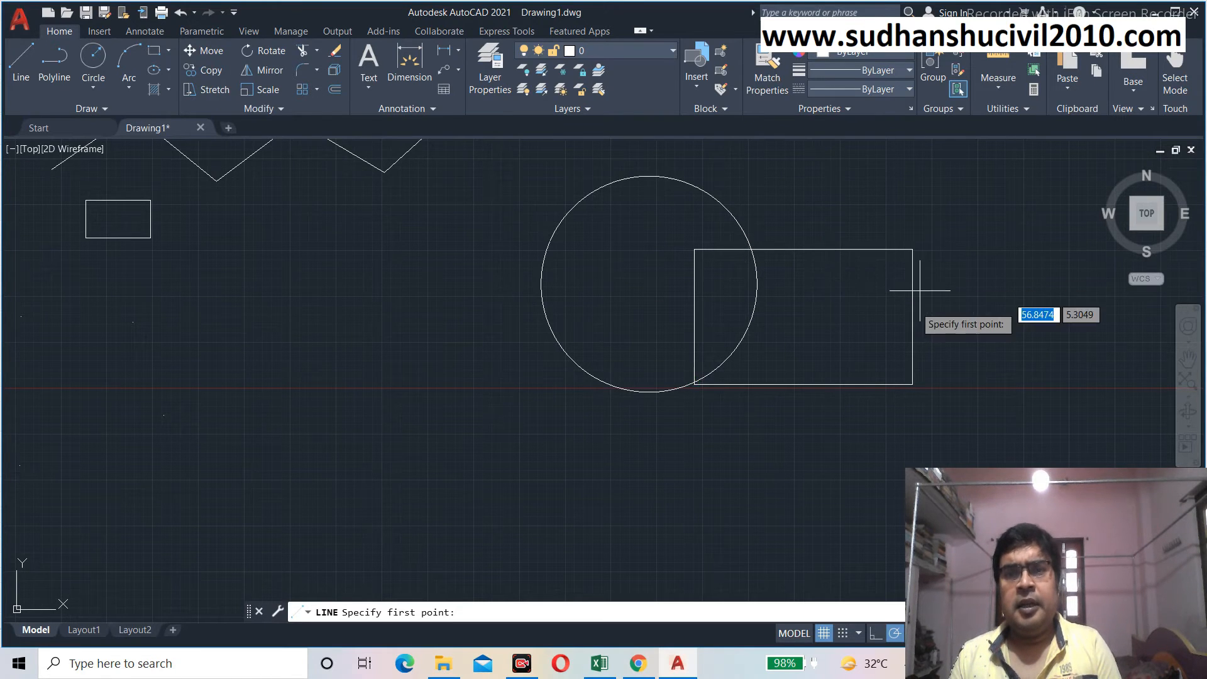
{"action": "scroll", "coordinate": [694, 399], "scroll_direction": "up", "scroll_amount": 2}
{"action": "scroll", "coordinate": [694, 400], "scroll_direction": "up", "scroll_amount": 2}
{"action": "scroll", "coordinate": [694, 396], "scroll_direction": "down", "scroll_amount": 4}
{"action": "scroll", "coordinate": [694, 392], "scroll_direction": "down", "scroll_amount": 2}
{"action": "scroll", "coordinate": [693, 377], "scroll_direction": "up", "scroll_amount": 4}
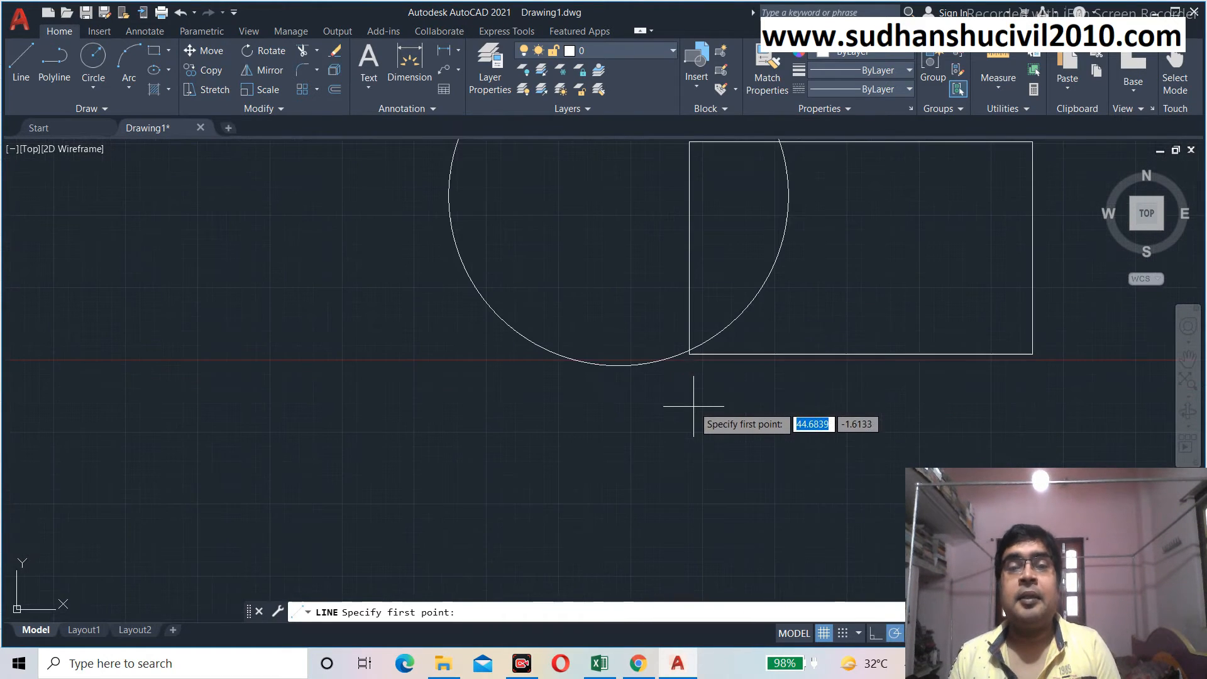
{"action": "scroll", "coordinate": [676, 340], "scroll_direction": "up", "scroll_amount": 4}
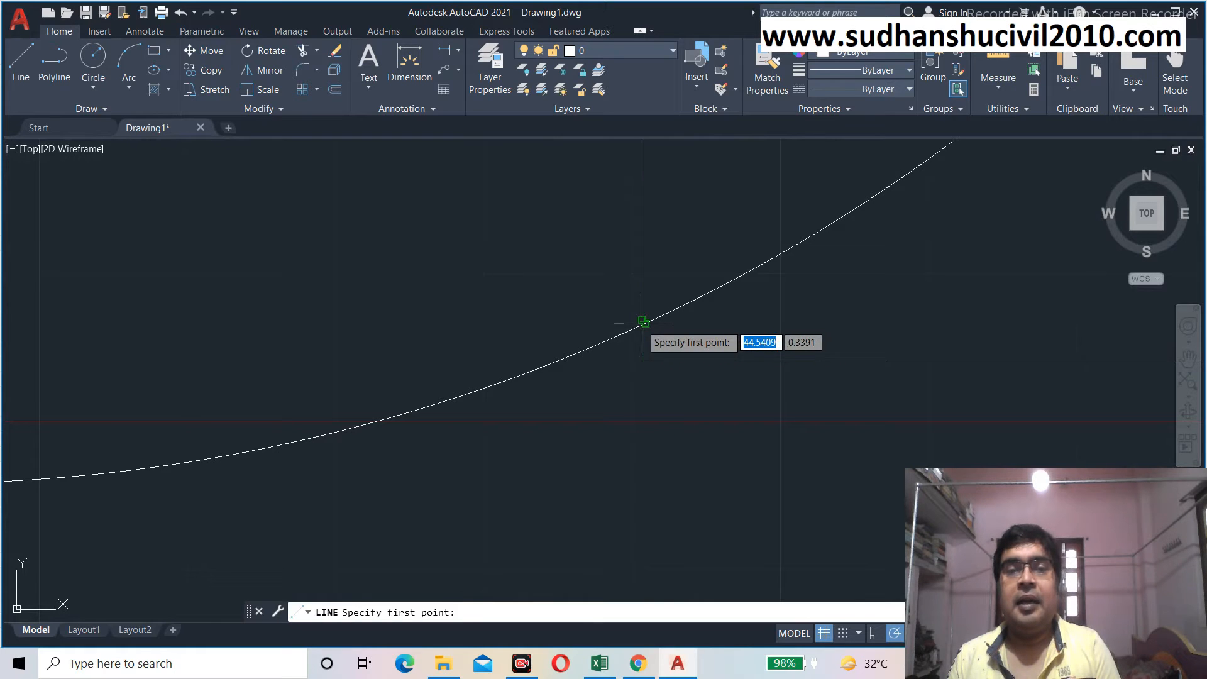
{"action": "scroll", "coordinate": [646, 327], "scroll_direction": "down", "scroll_amount": 1}
{"action": "scroll", "coordinate": [644, 336], "scroll_direction": "down", "scroll_amount": 2}
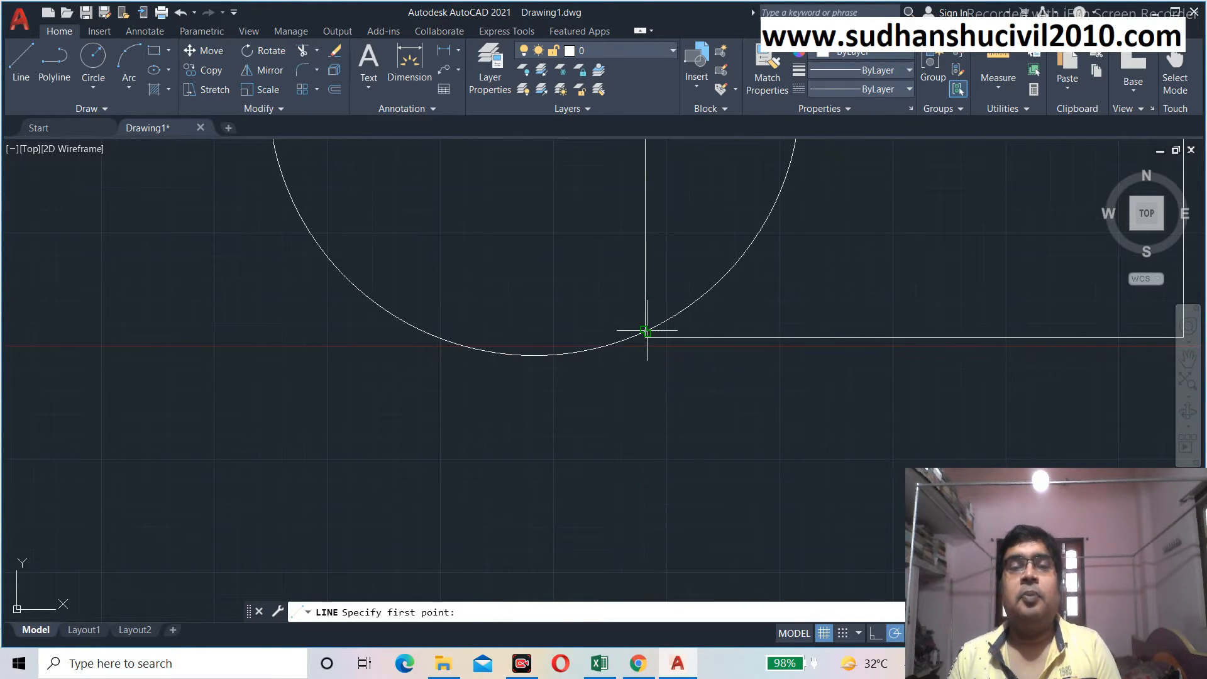
{"action": "left_click", "coordinate": [645, 330]}
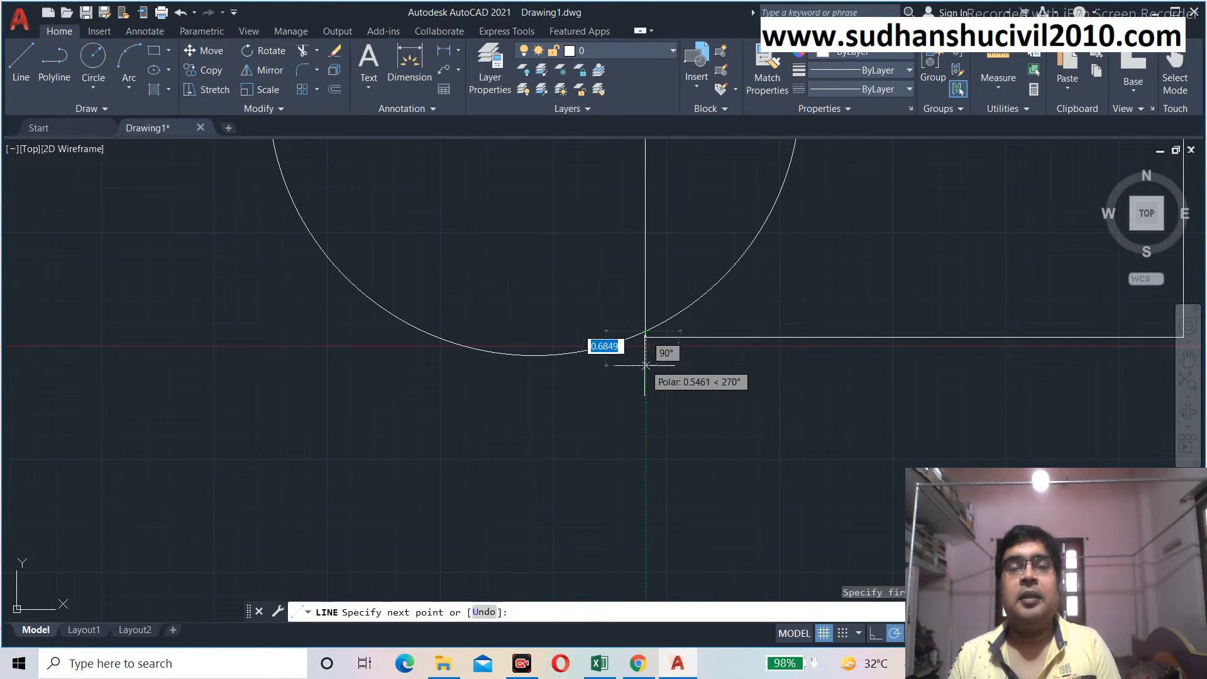
{"action": "left_click", "coordinate": [439, 447]}
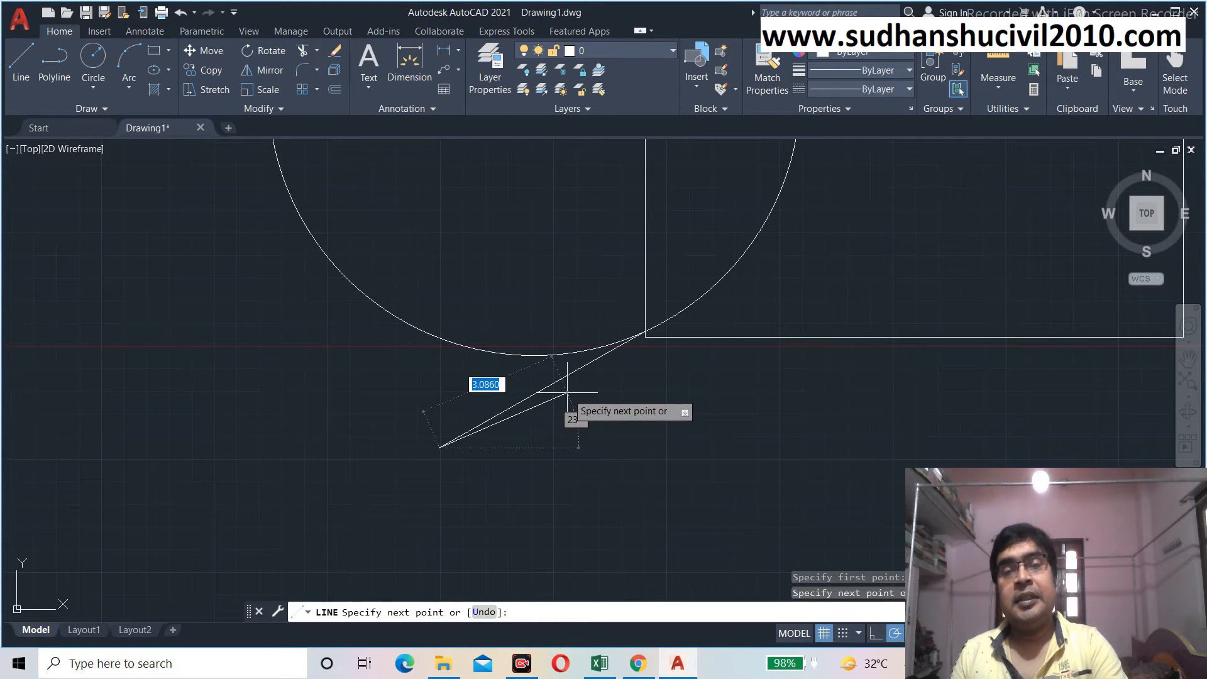
{"action": "key", "text": "Return"}
{"action": "scroll", "coordinate": [567, 391], "scroll_direction": "down", "scroll_amount": 4}
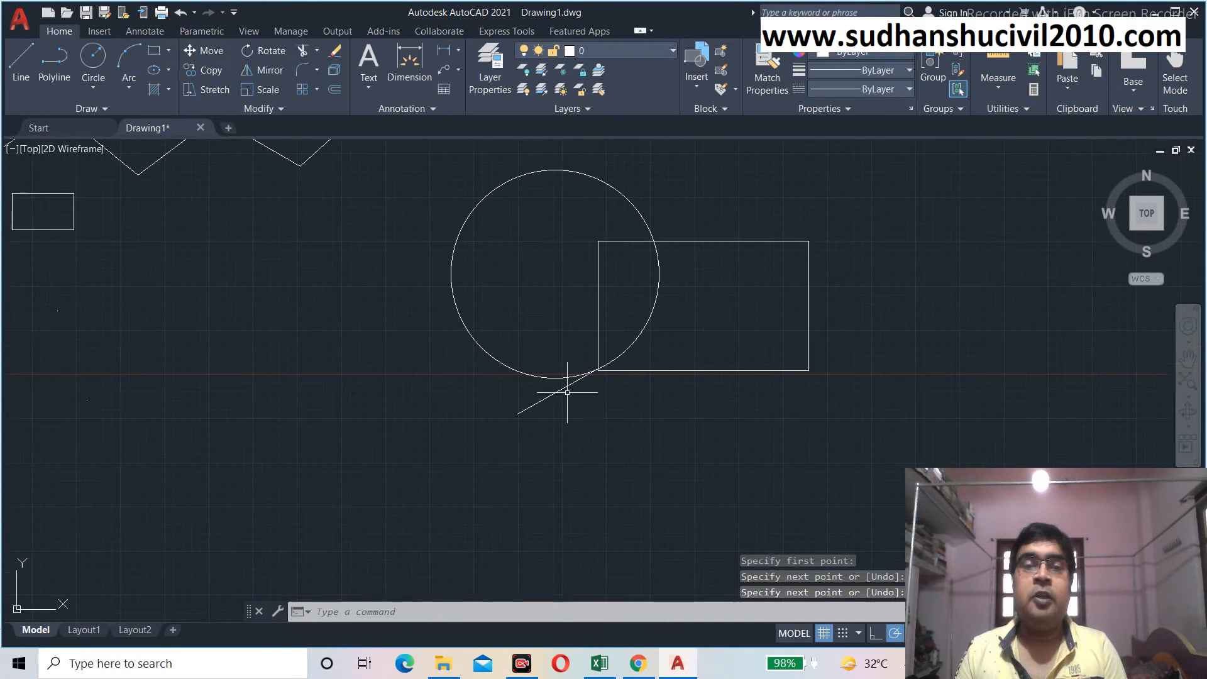
{"action": "middle_click_drag", "start_coordinate": [598, 395], "coordinate": [582, 422]}
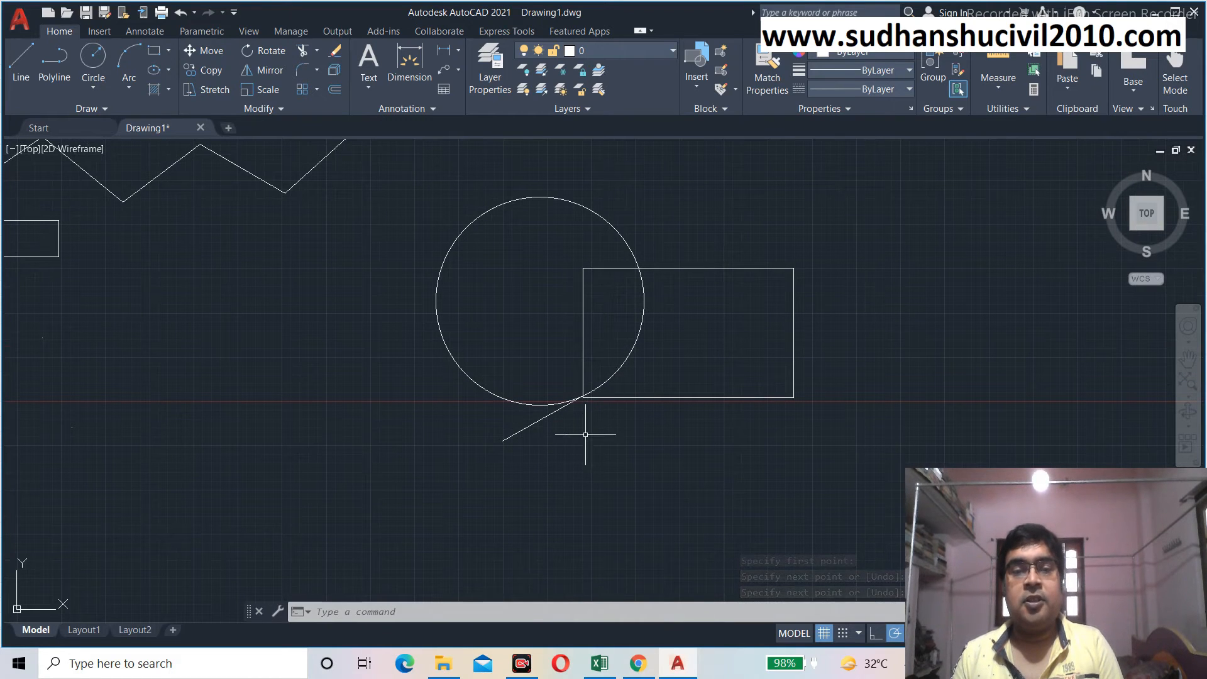
Enable only the Perpendicular object snap mode with the OS command
{"action": "left_click", "coordinate": [476, 610]}
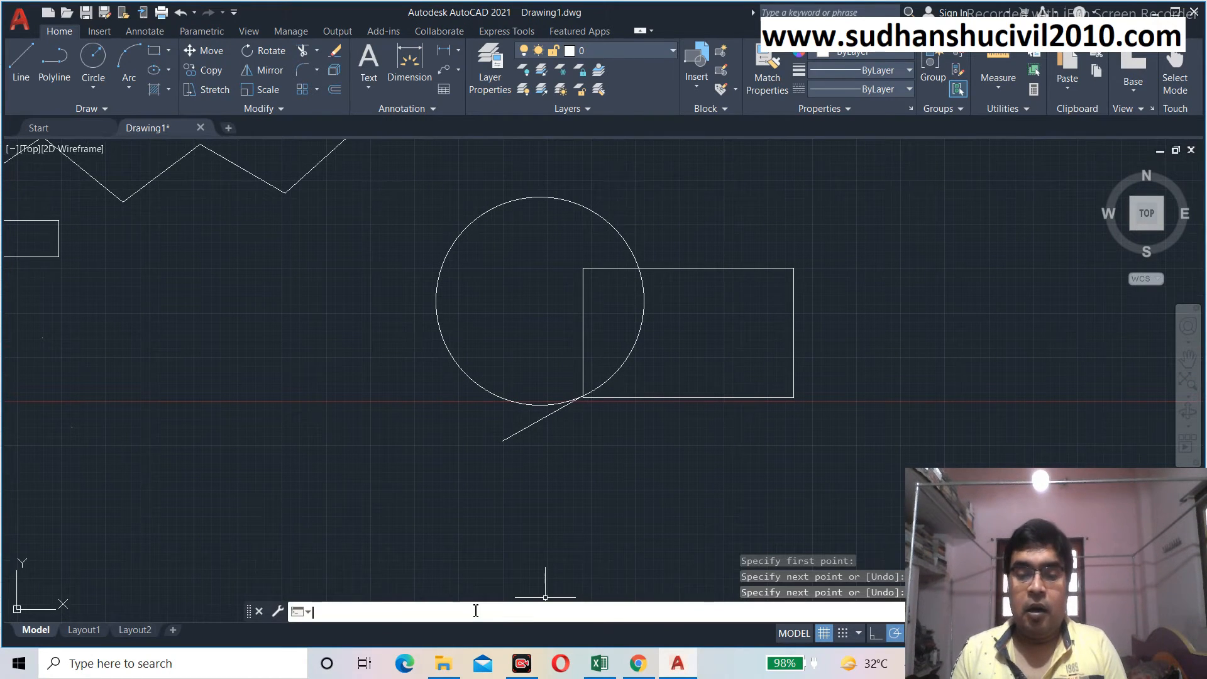
{"action": "type", "text": "os"}
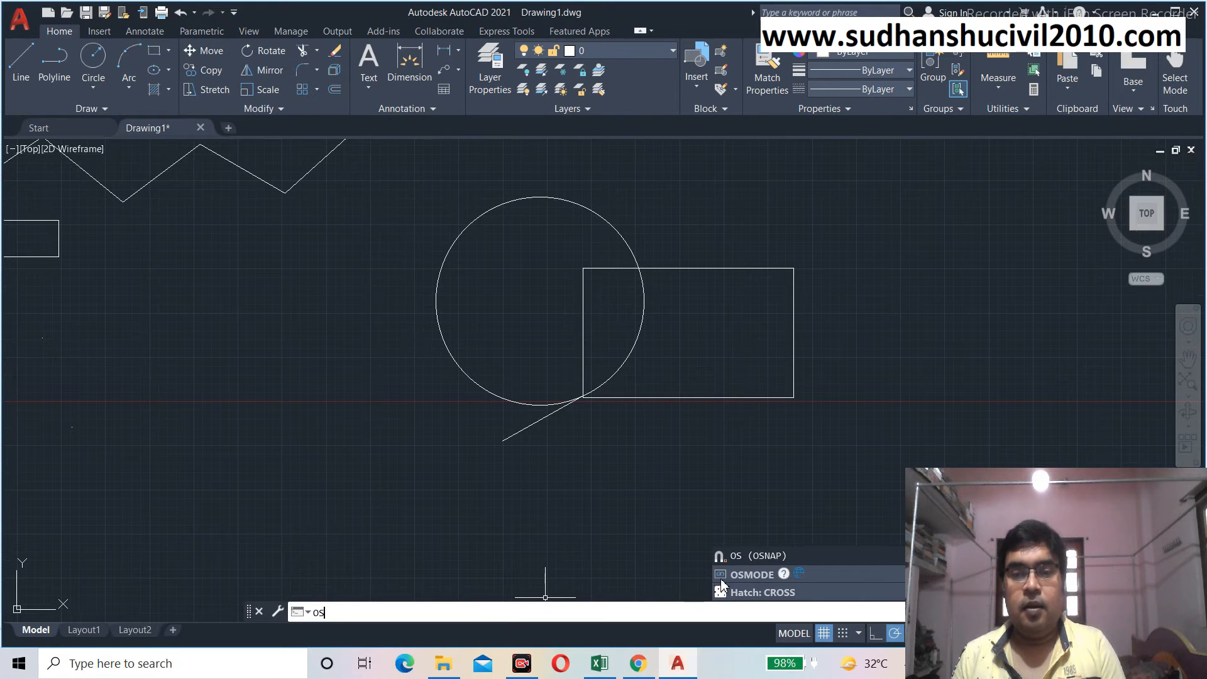
{"action": "left_click", "coordinate": [748, 557]}
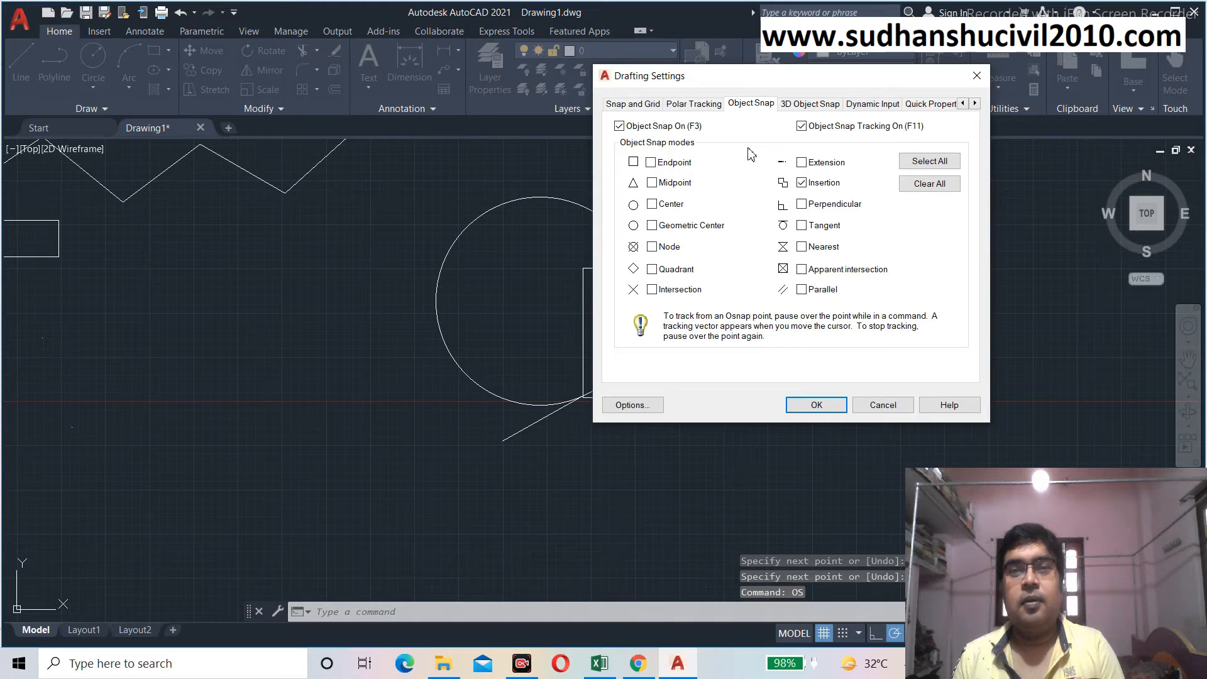
{"action": "left_click", "coordinate": [801, 204]}
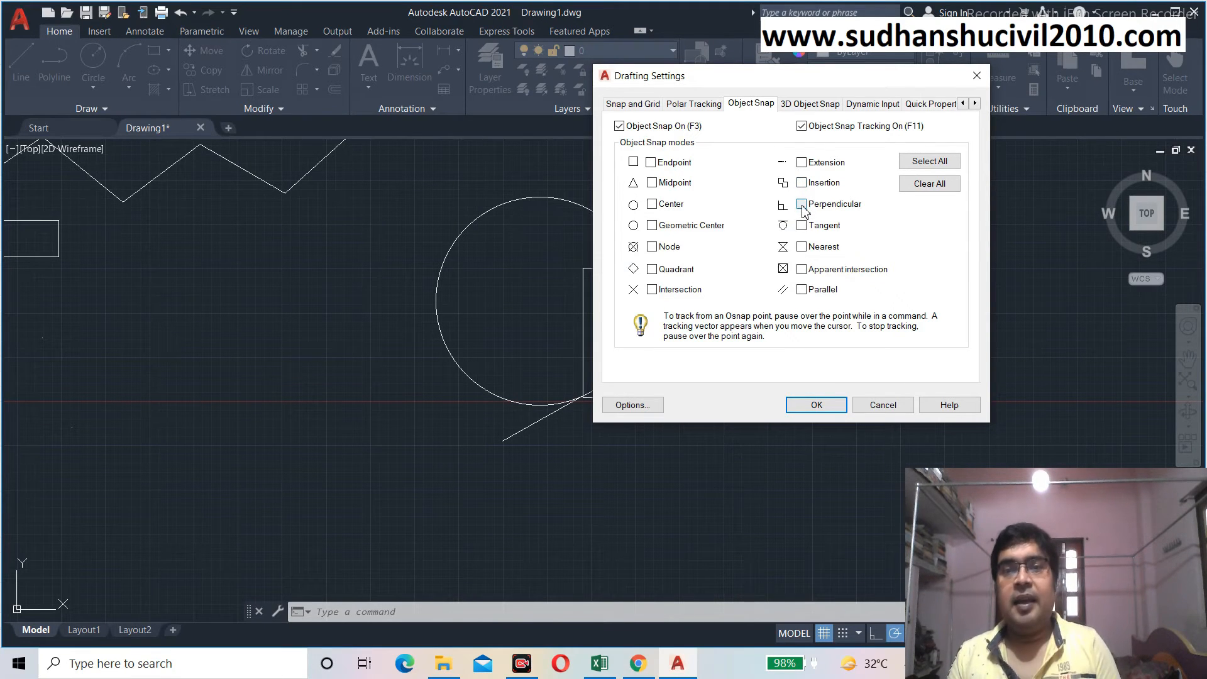
{"action": "left_click", "coordinate": [816, 405]}
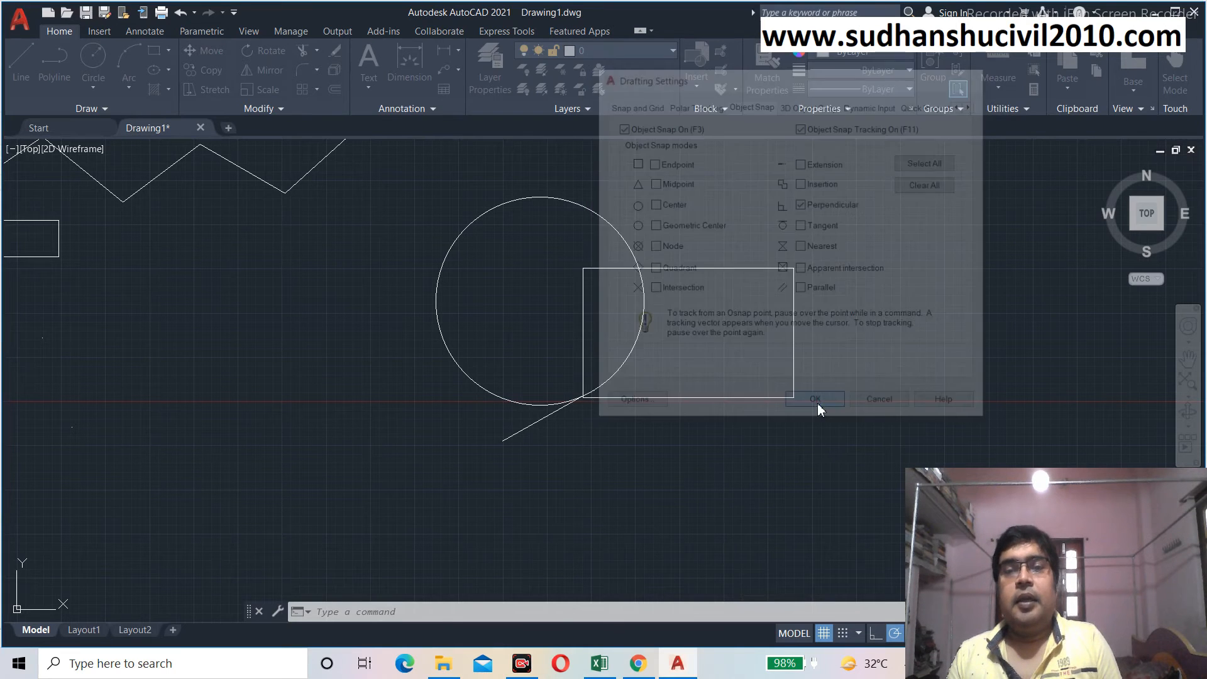
{"action": "scroll", "coordinate": [783, 372], "scroll_direction": "down", "scroll_amount": 3}
{"action": "scroll", "coordinate": [494, 245], "scroll_direction": "up", "scroll_amount": 4}
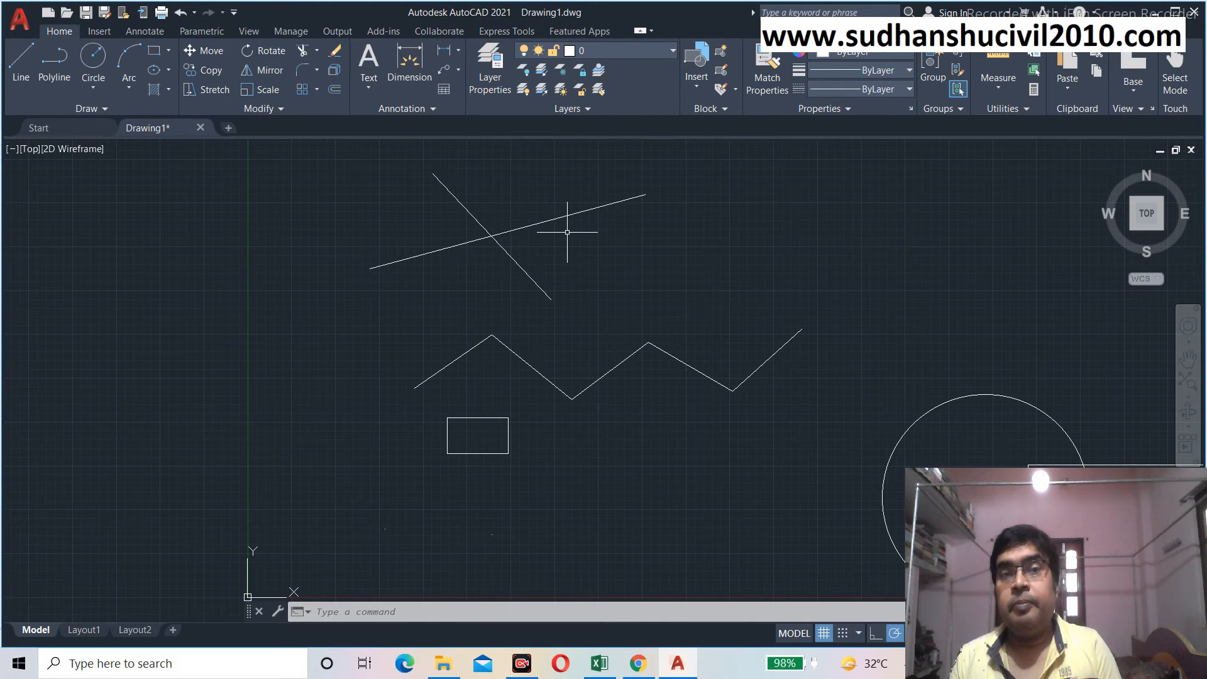
{"action": "mouse_move", "coordinate": [669, 280]}
{"action": "middle_mouse_down"}
{"action": "mouse_move", "coordinate": [525, 258]}
{"action": "mouse_move", "coordinate": [471, 228]}
{"action": "middle_mouse_up"}
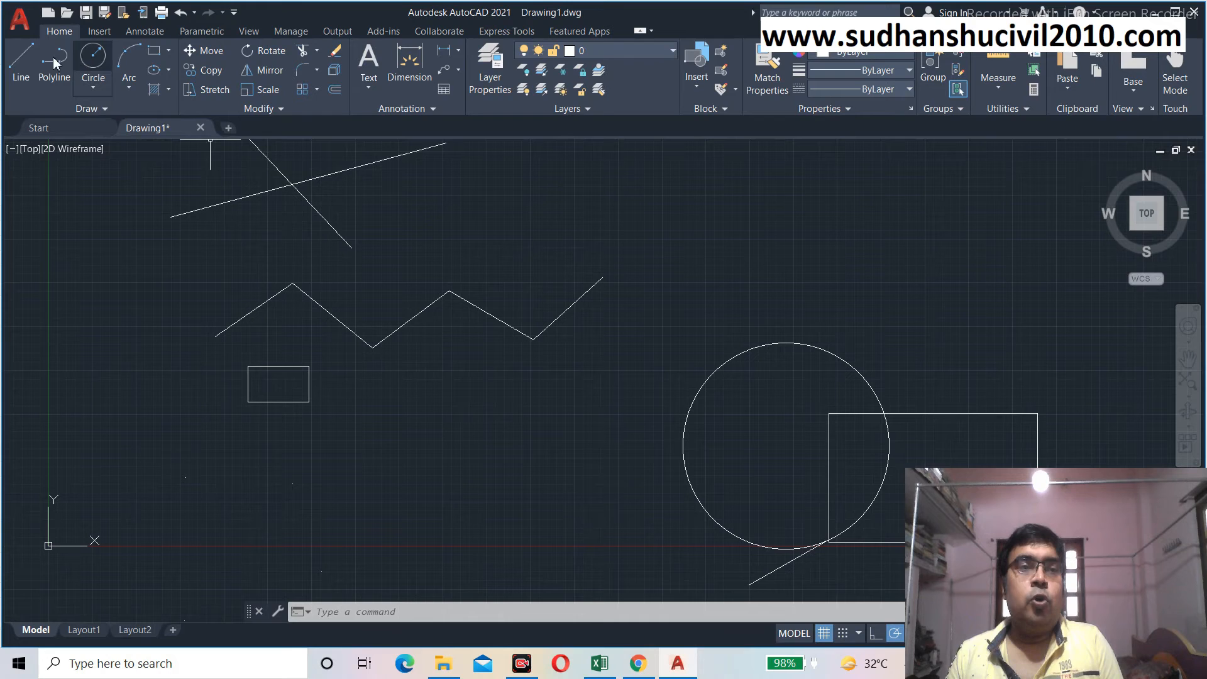
Draw a line perpendicular to the zigzag's last segment, running from its middle up to the left, using the Perpendicular snap
{"action": "left_click", "coordinate": [27, 60]}
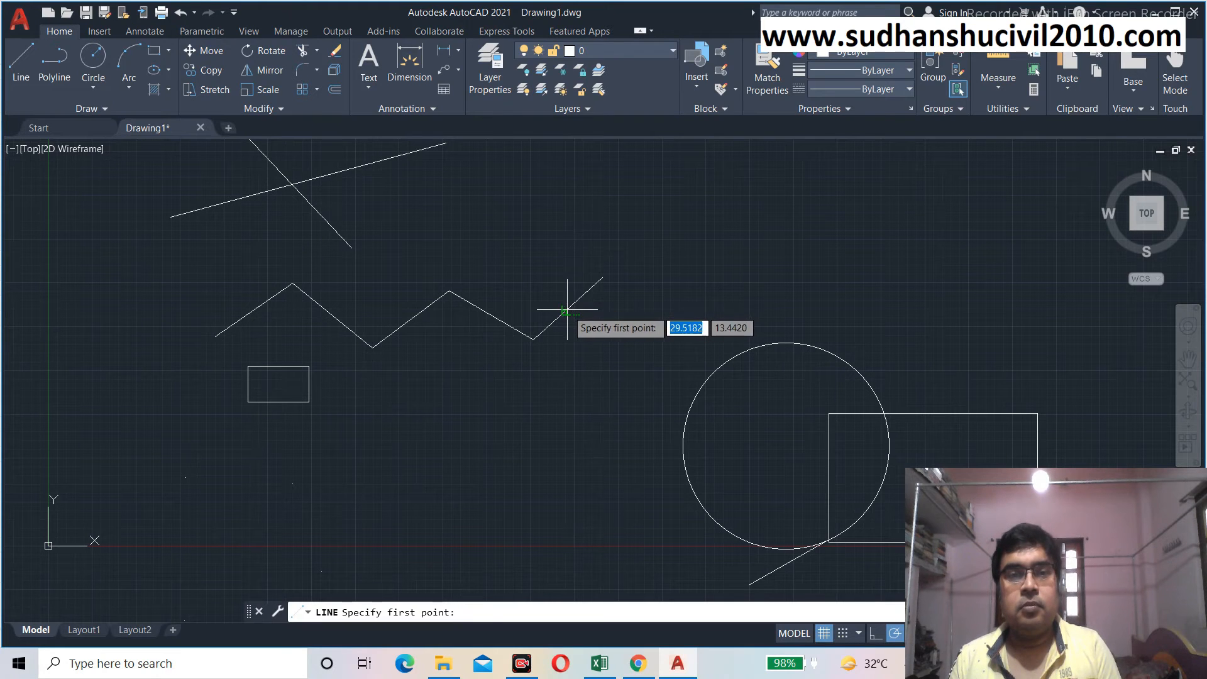
{"action": "left_click", "coordinate": [564, 284]}
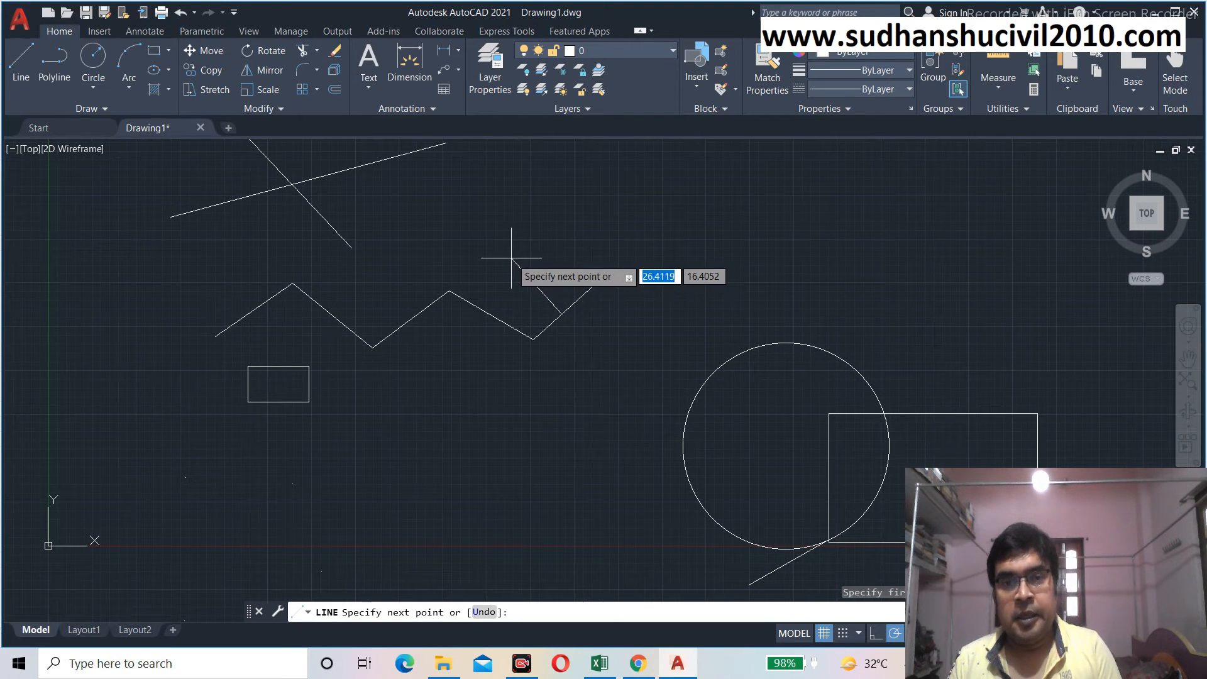
{"action": "left_click", "coordinate": [496, 232]}
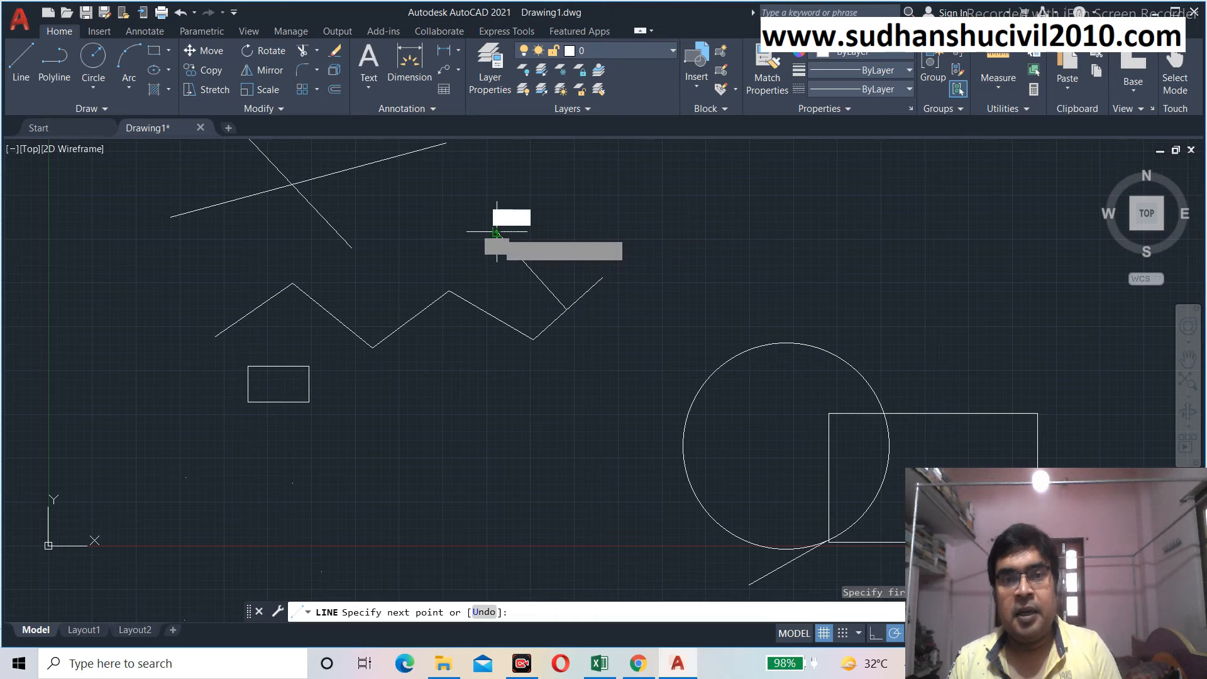
{"action": "key", "text": "Return"}
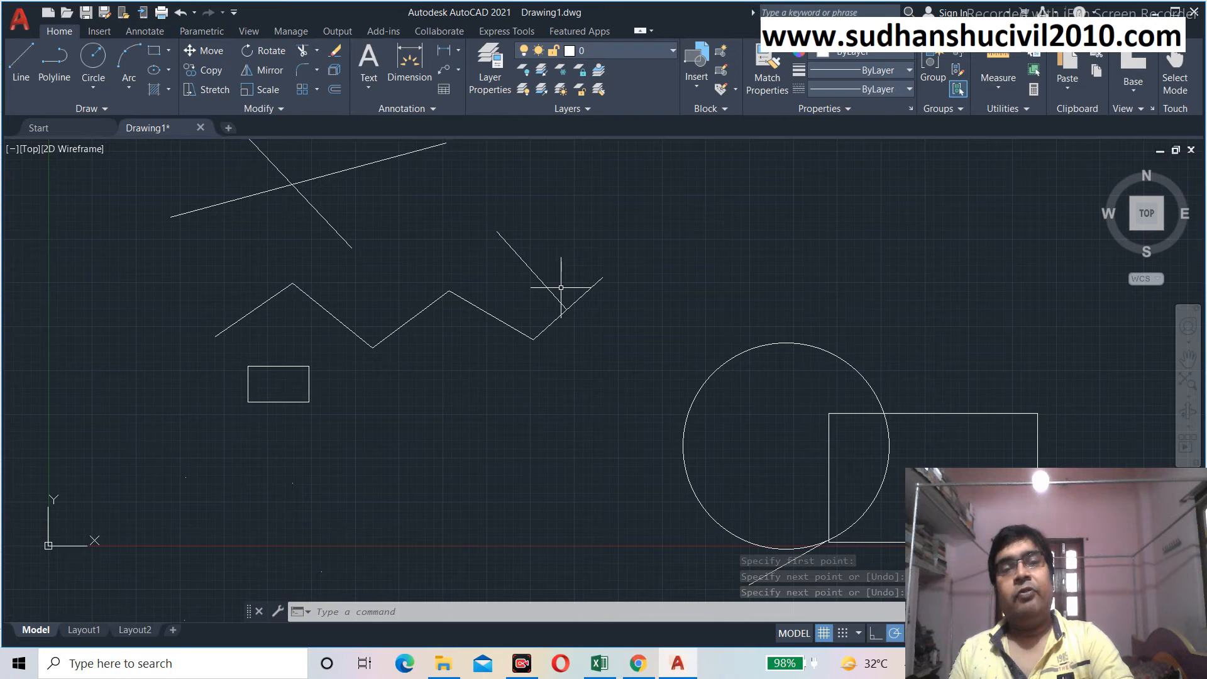
{"action": "key", "text": "Escape"}
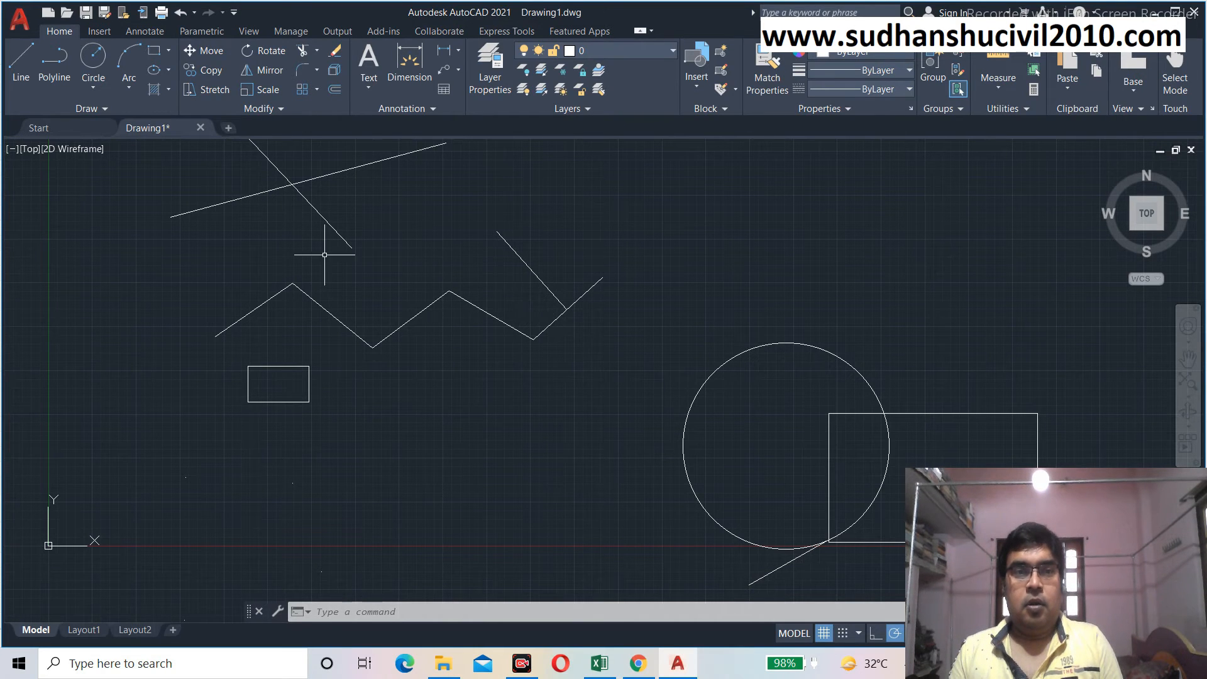
Draw a short horizontal line outward from the small rectangle's right edge, using the Perpendicular snap
{"action": "left_click", "coordinate": [23, 62]}
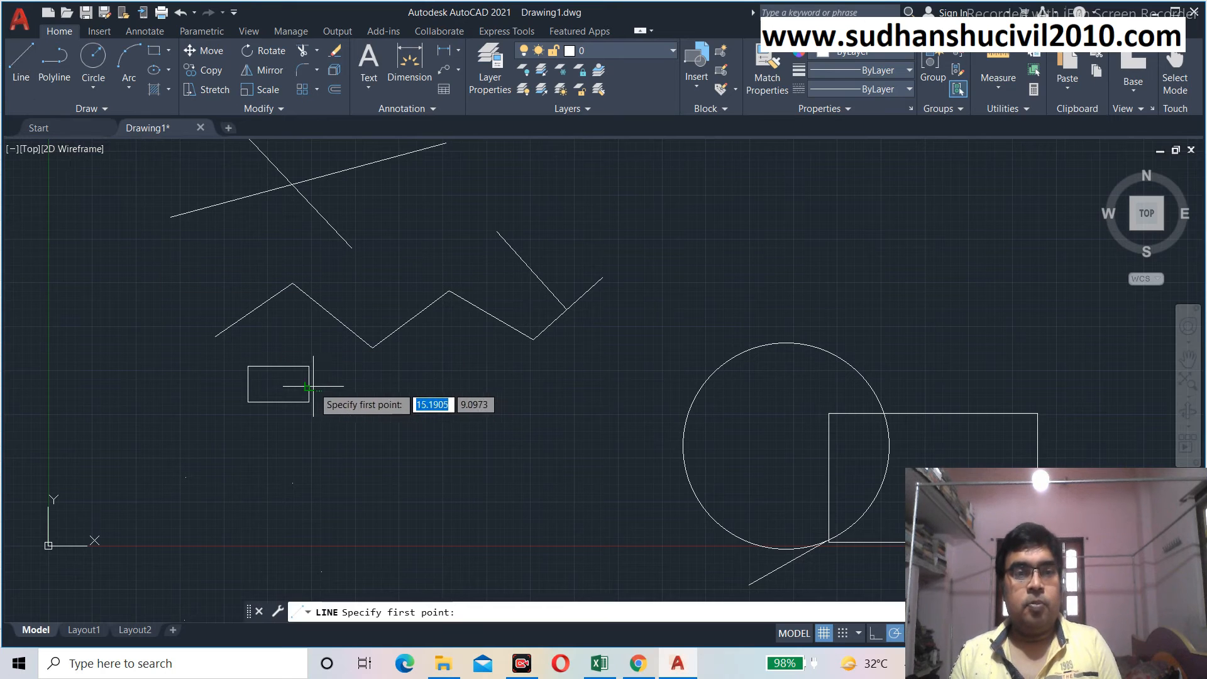
{"action": "left_click", "coordinate": [310, 384]}
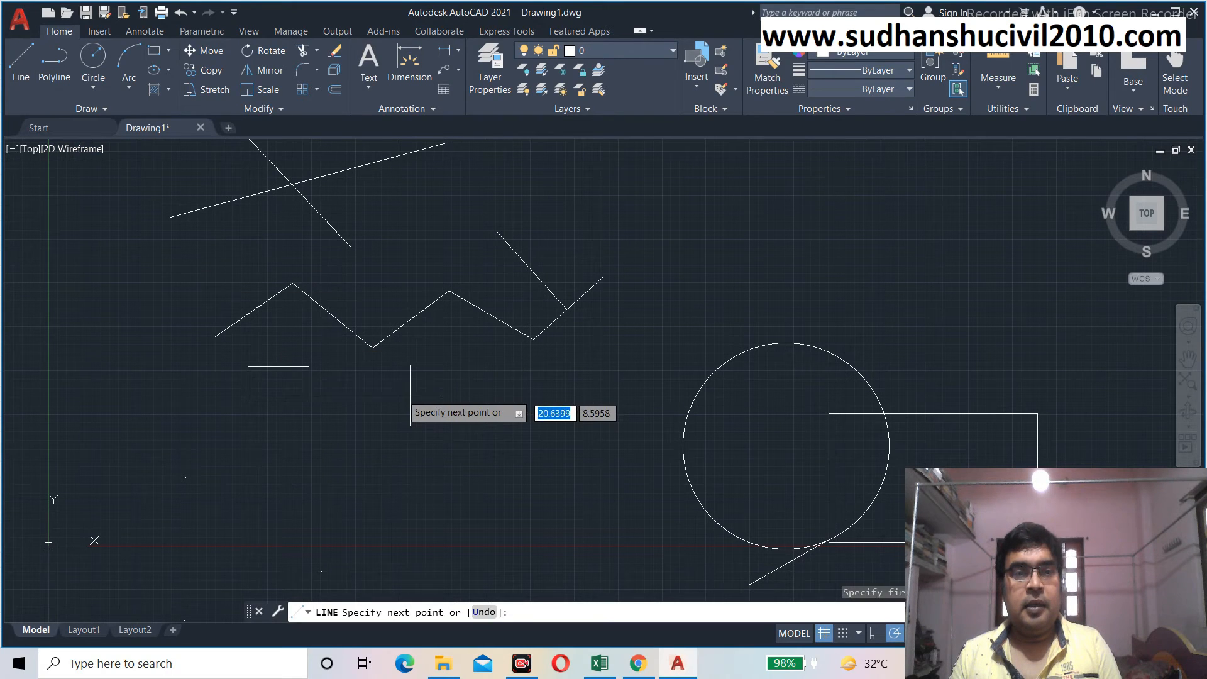
{"action": "scroll", "coordinate": [310, 380], "scroll_direction": "up", "scroll_amount": 5}
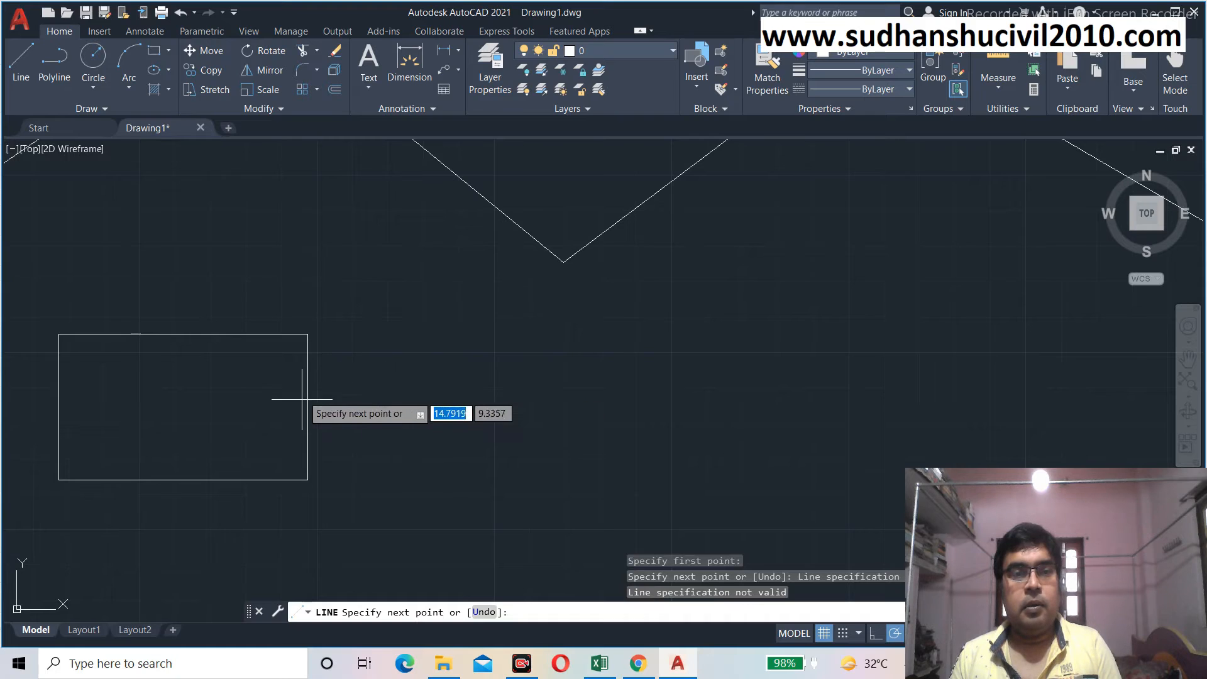
{"action": "left_click", "coordinate": [218, 333]}
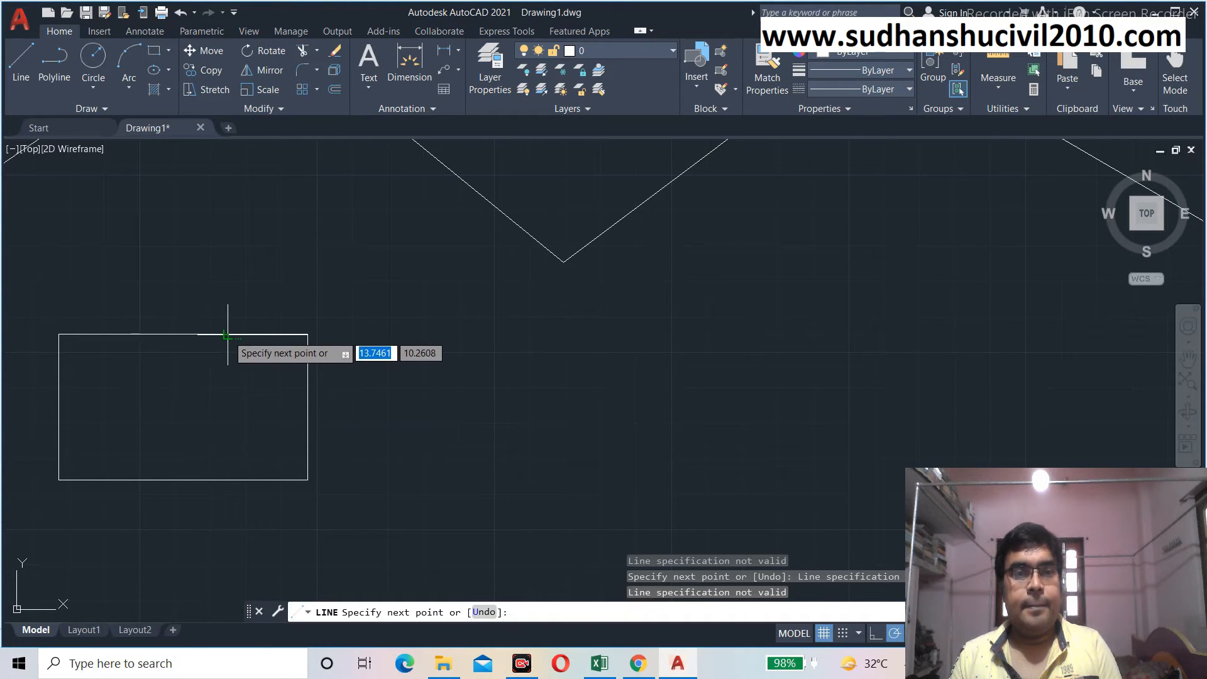
{"action": "scroll", "coordinate": [321, 398], "scroll_direction": "down", "scroll_amount": 2}
{"action": "middle_click_drag", "start_coordinate": [321, 397], "coordinate": [383, 379]}
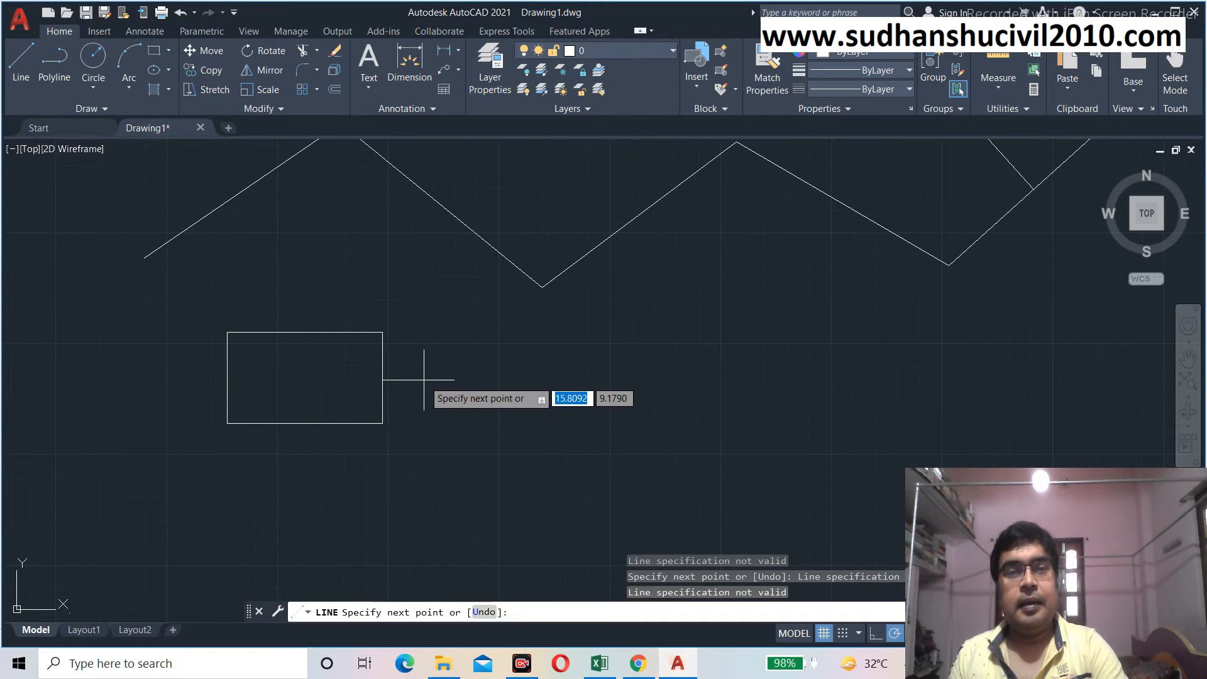
{"action": "left_click", "coordinate": [487, 385]}
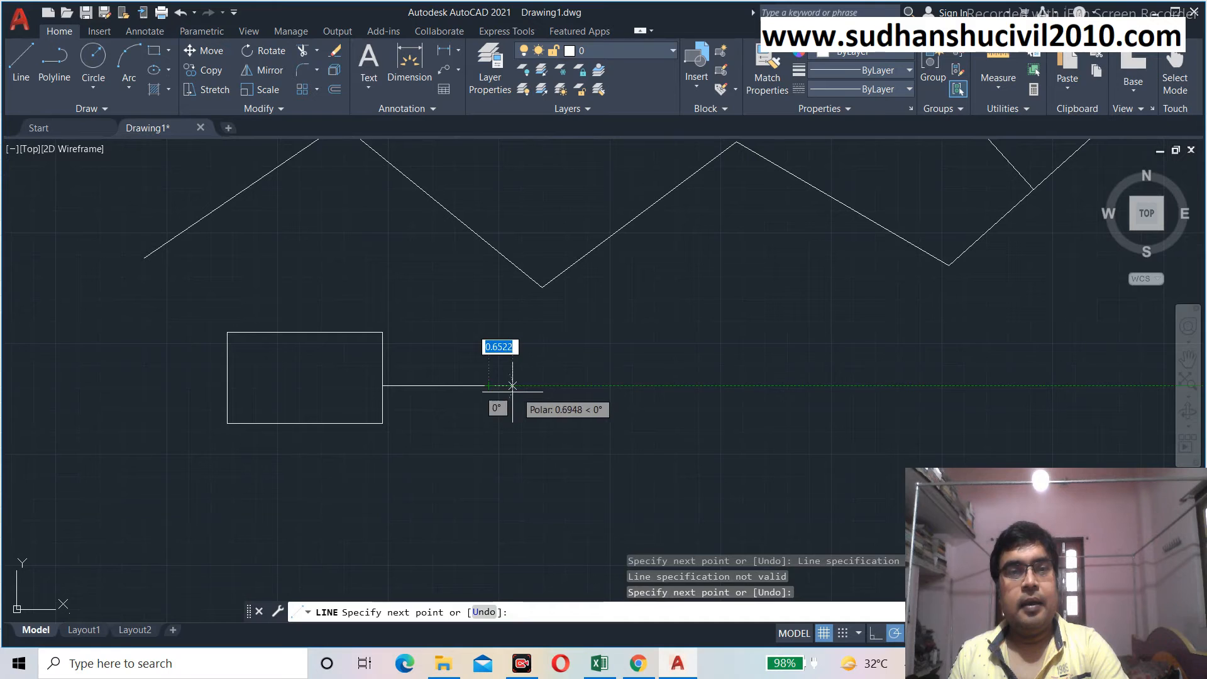
{"action": "key", "text": "Return"}
{"action": "middle_click_drag", "start_coordinate": [439, 398], "coordinate": [431, 342]}
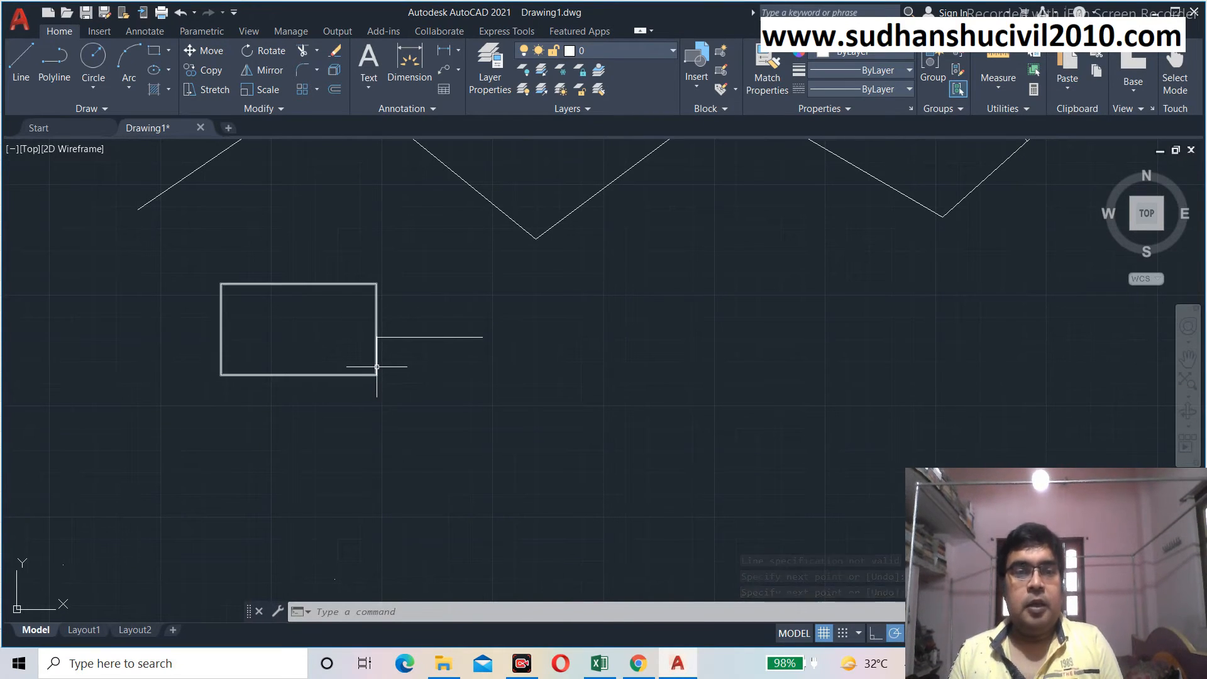
{"action": "scroll", "coordinate": [377, 333], "scroll_direction": "up", "scroll_amount": 4}
{"action": "scroll", "coordinate": [374, 331], "scroll_direction": "down", "scroll_amount": 2}
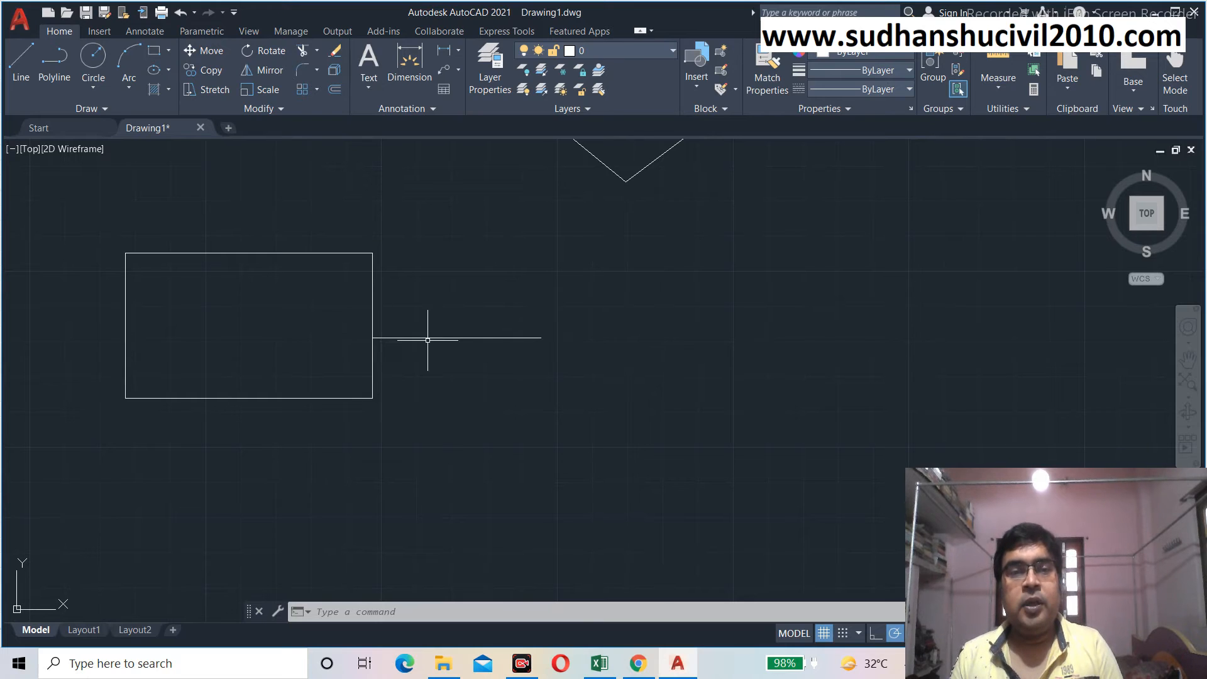
Turn off the Perpendicular object snap and enable only the Tangent mode with the OS command
{"action": "scroll", "coordinate": [442, 349], "scroll_direction": "down", "scroll_amount": 4}
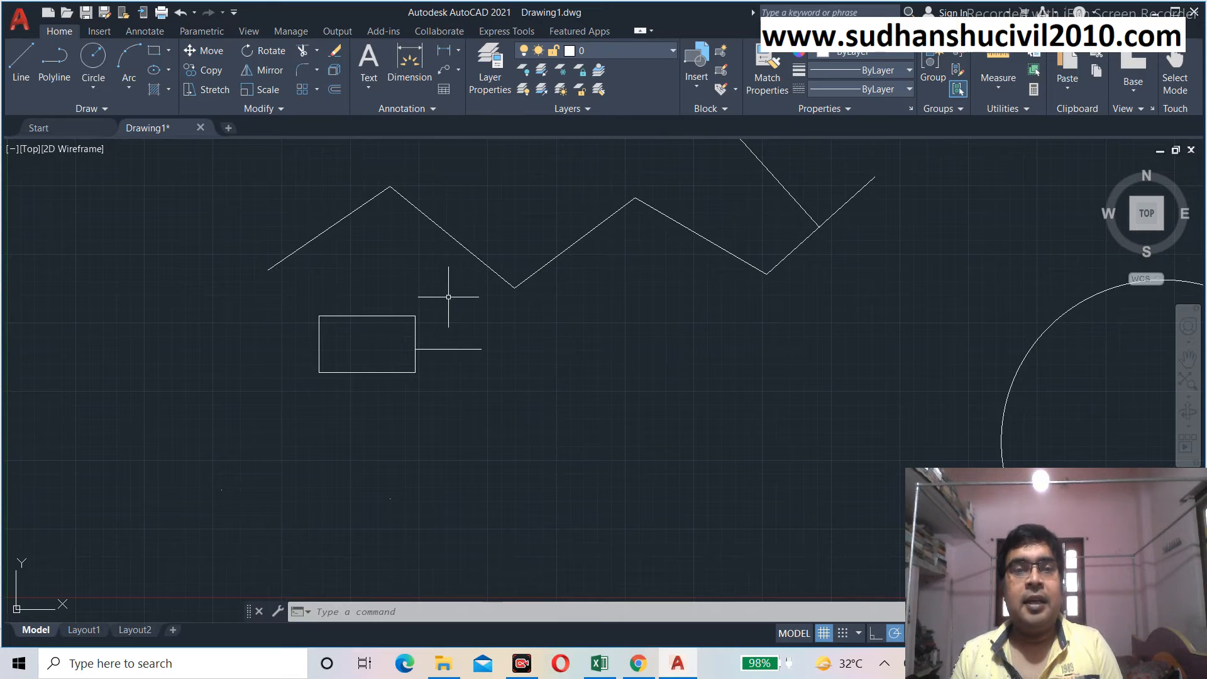
{"action": "mouse_move", "coordinate": [450, 302]}
{"action": "middle_mouse_down"}
{"action": "mouse_move", "coordinate": [353, 342]}
{"action": "mouse_move", "coordinate": [301, 347]}
{"action": "middle_mouse_up"}
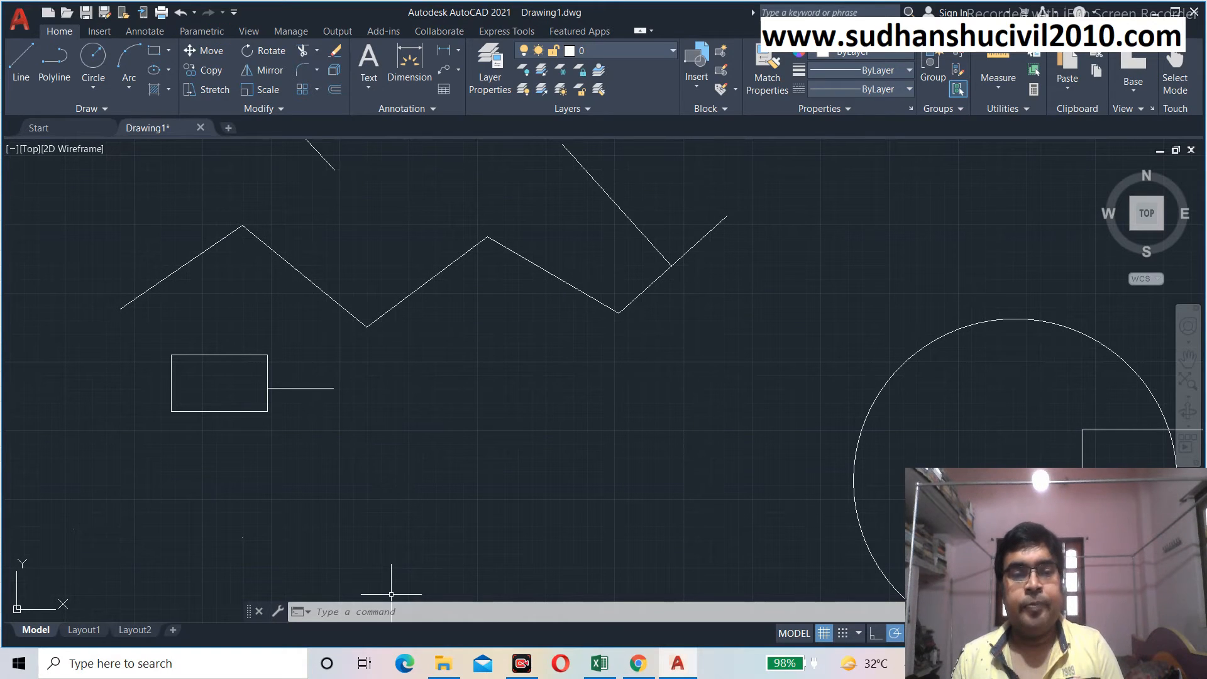
{"action": "left_click", "coordinate": [389, 612]}
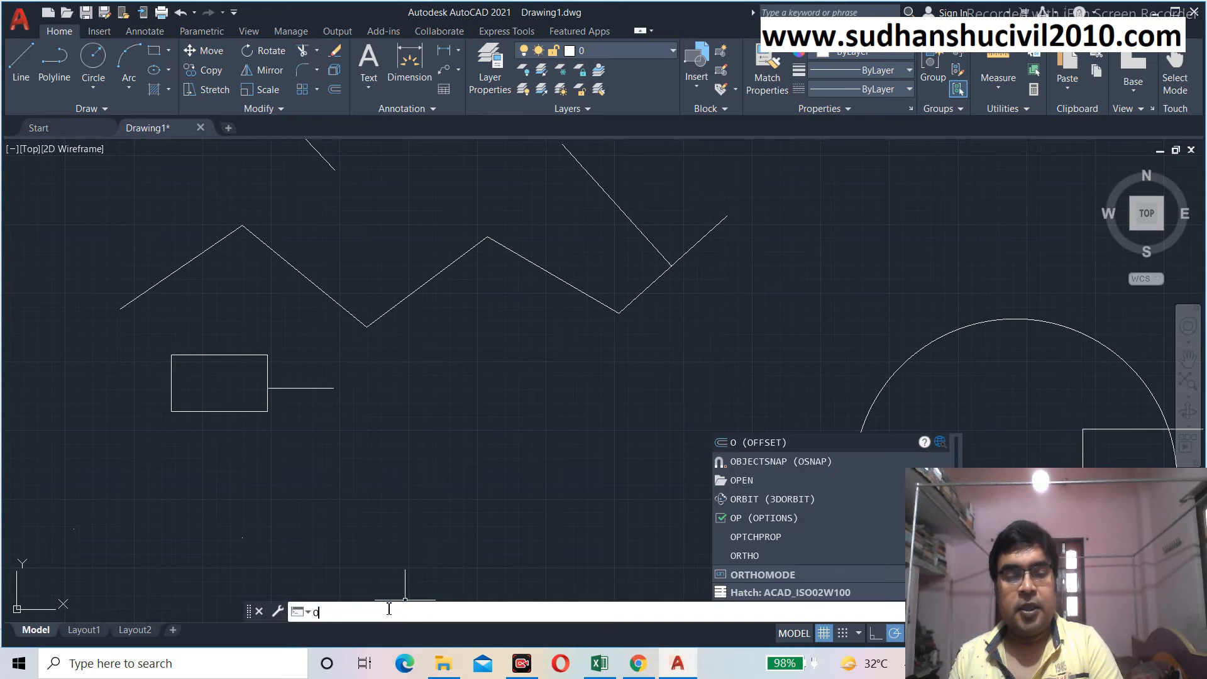
{"action": "type", "text": "os"}
{"action": "key", "text": "Return"}
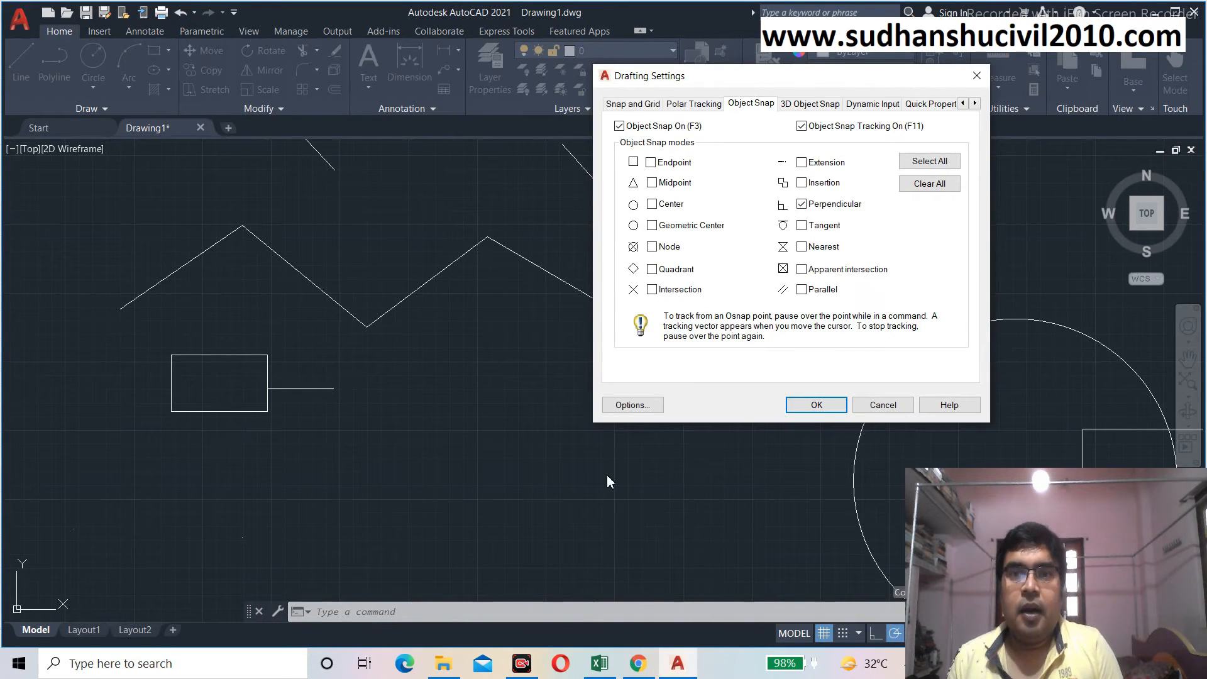
{"action": "left_click", "coordinate": [801, 204]}
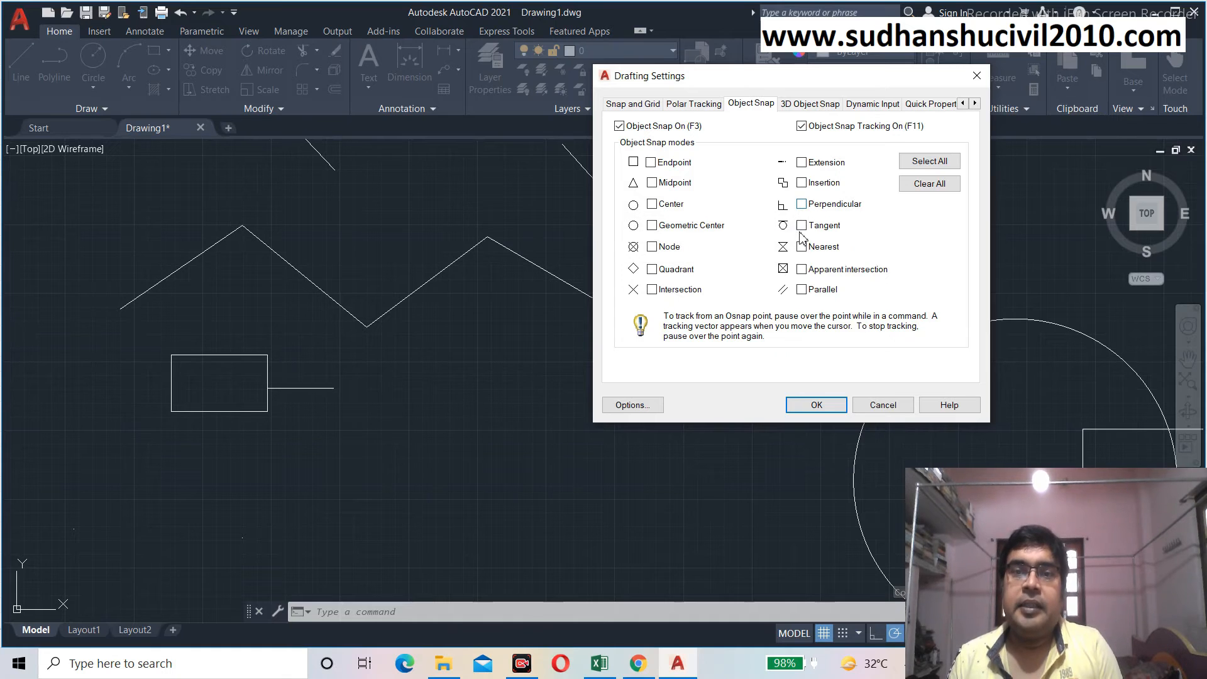
{"action": "left_click", "coordinate": [804, 226]}
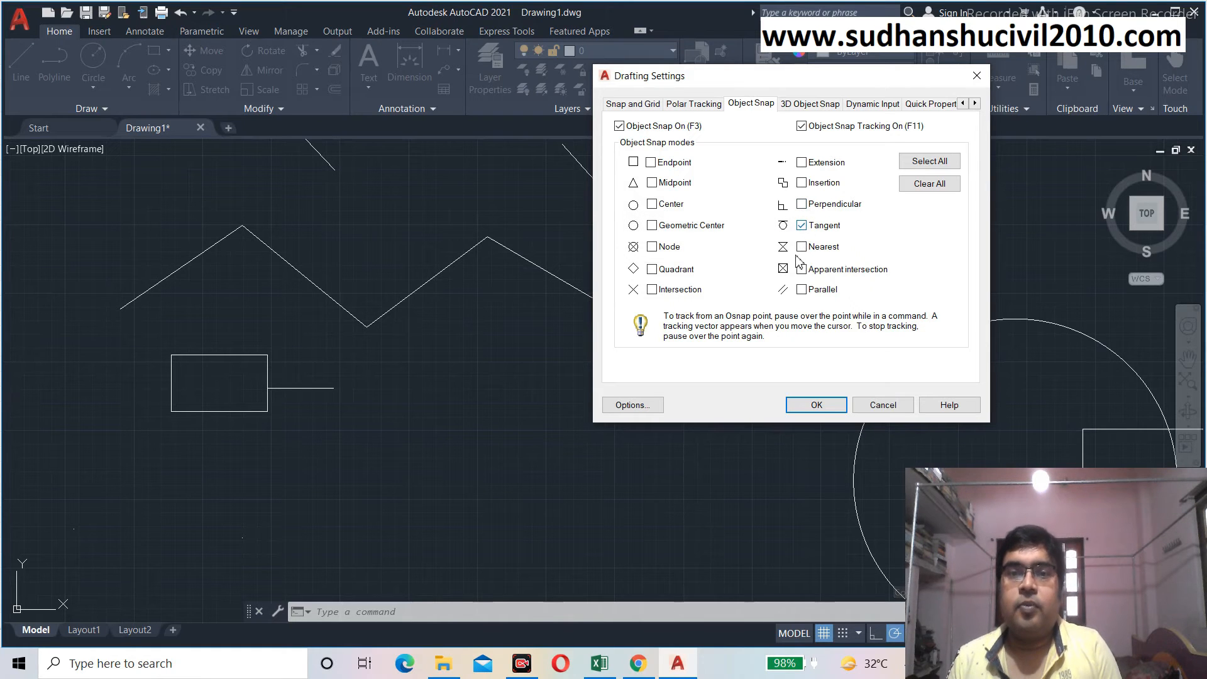
{"action": "left_click", "coordinate": [815, 405]}
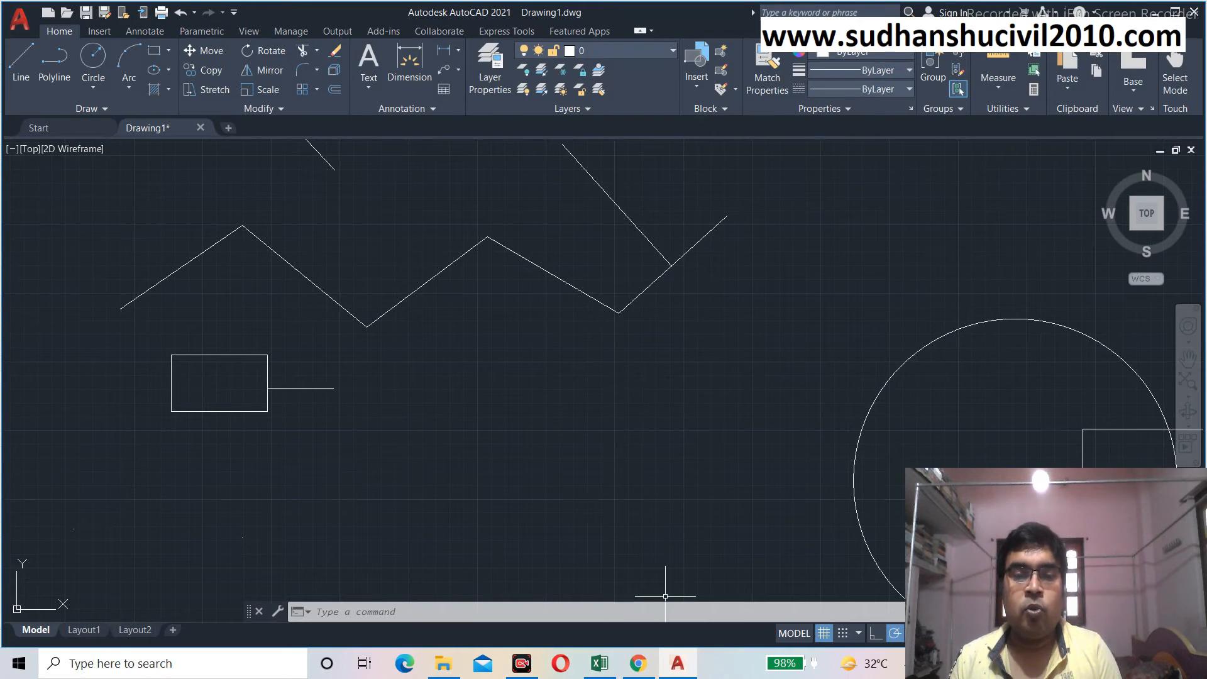
Switch to the Excel sheet and sketch a small circle with tangent lines touching it, below the earlier circle sketch
{"action": "left_click", "coordinate": [599, 662]}
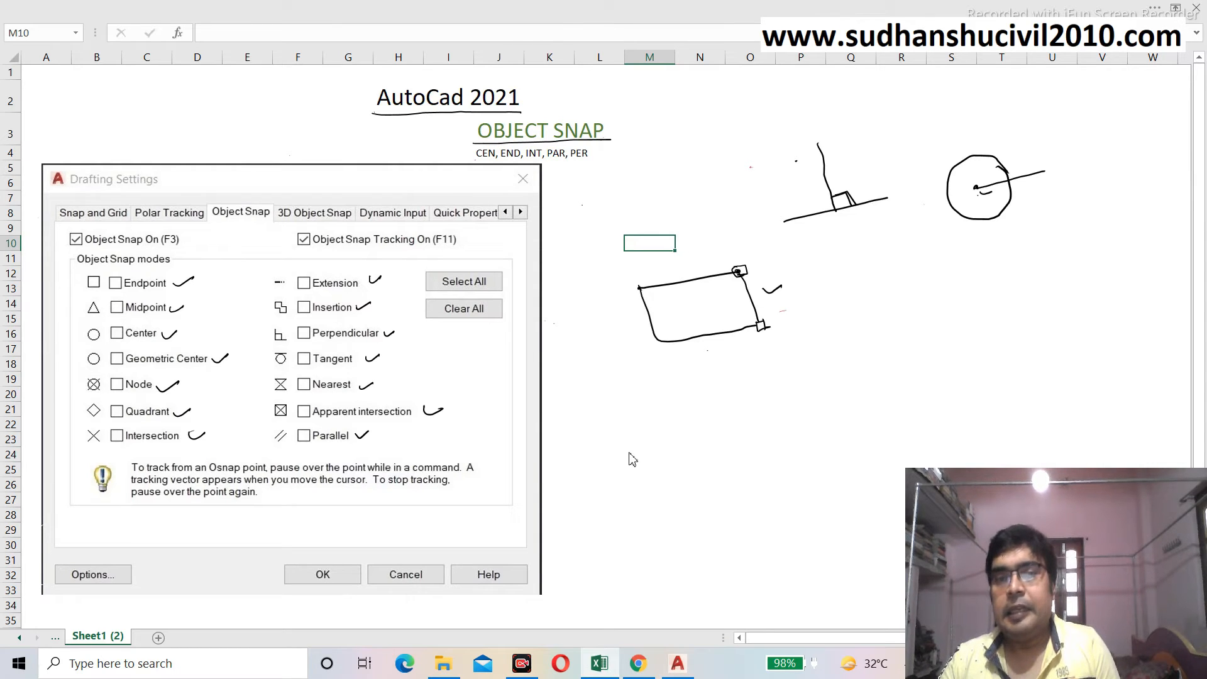
{"action": "mouse_move", "coordinate": [946, 311]}
{"action": "left_mouse_down"}
{"action": "mouse_move", "coordinate": [912, 307]}
{"action": "mouse_move", "coordinate": [904, 332]}
{"action": "left_mouse_up"}
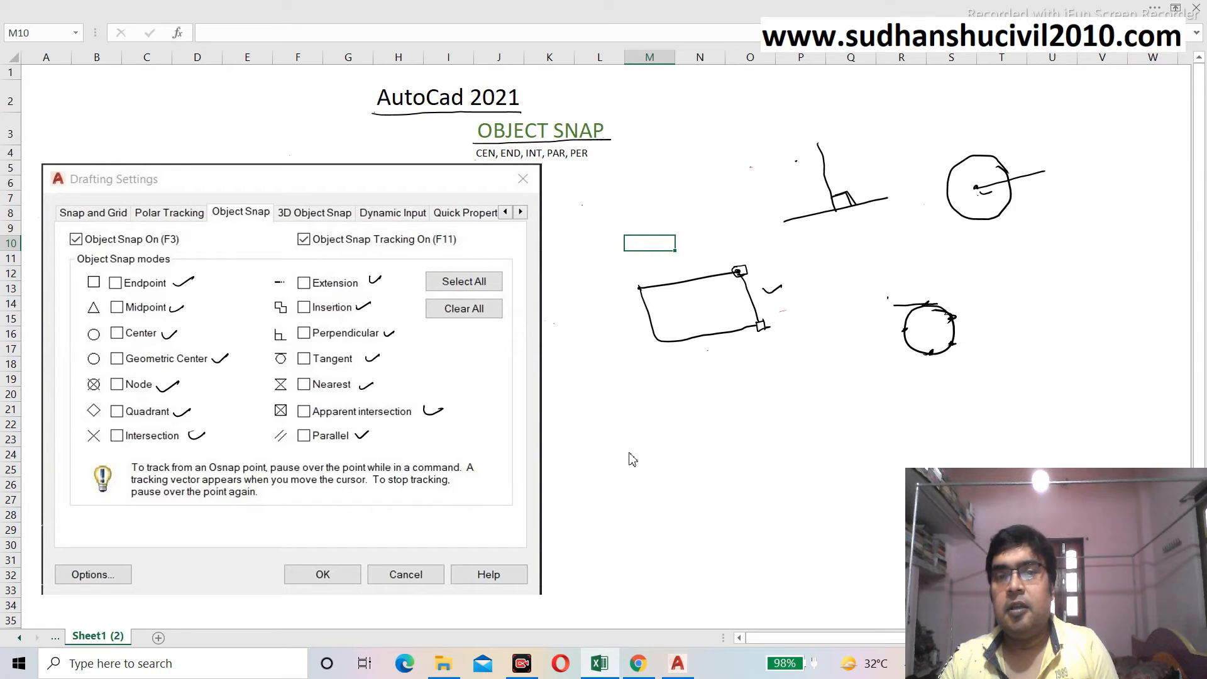
{"action": "left_click_drag", "start_coordinate": [962, 304], "coordinate": [966, 304]}
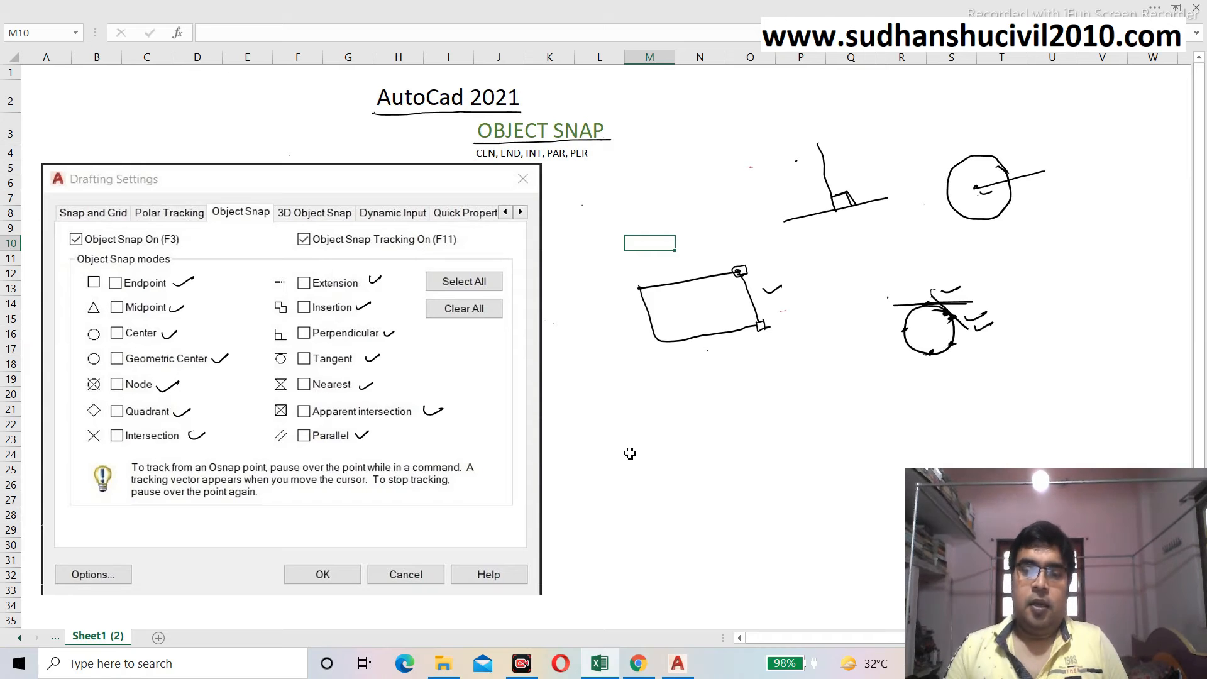
Switch back to AutoCAD and draw a new, smaller circle directly above the circle that overlaps the rectangle
{"action": "left_click", "coordinate": [678, 663]}
{"action": "scroll", "coordinate": [608, 520], "scroll_direction": "down", "scroll_amount": 2}
{"action": "mouse_move", "coordinate": [614, 476]}
{"action": "middle_mouse_down"}
{"action": "mouse_move", "coordinate": [495, 417]}
{"action": "mouse_move", "coordinate": [619, 524]}
{"action": "mouse_move", "coordinate": [512, 383]}
{"action": "mouse_move", "coordinate": [458, 391]}
{"action": "mouse_move", "coordinate": [459, 400]}
{"action": "middle_mouse_up"}
{"action": "scroll", "coordinate": [619, 525], "scroll_direction": "down", "scroll_amount": 2}
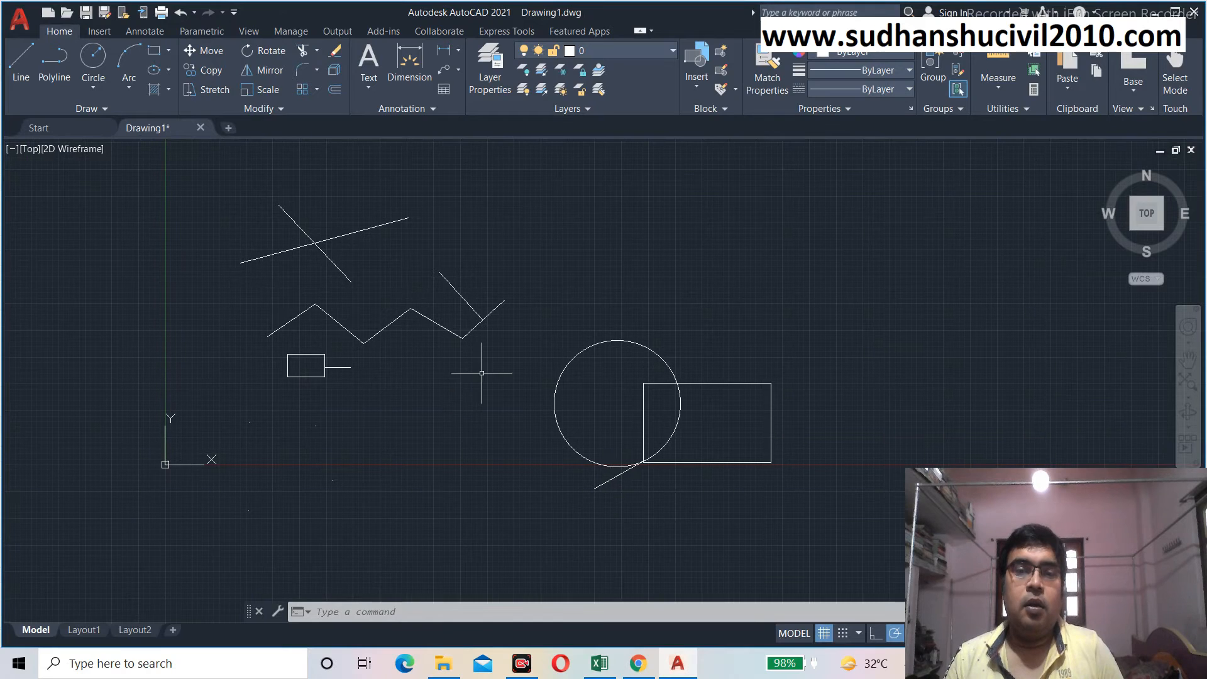
{"action": "left_click", "coordinate": [93, 61]}
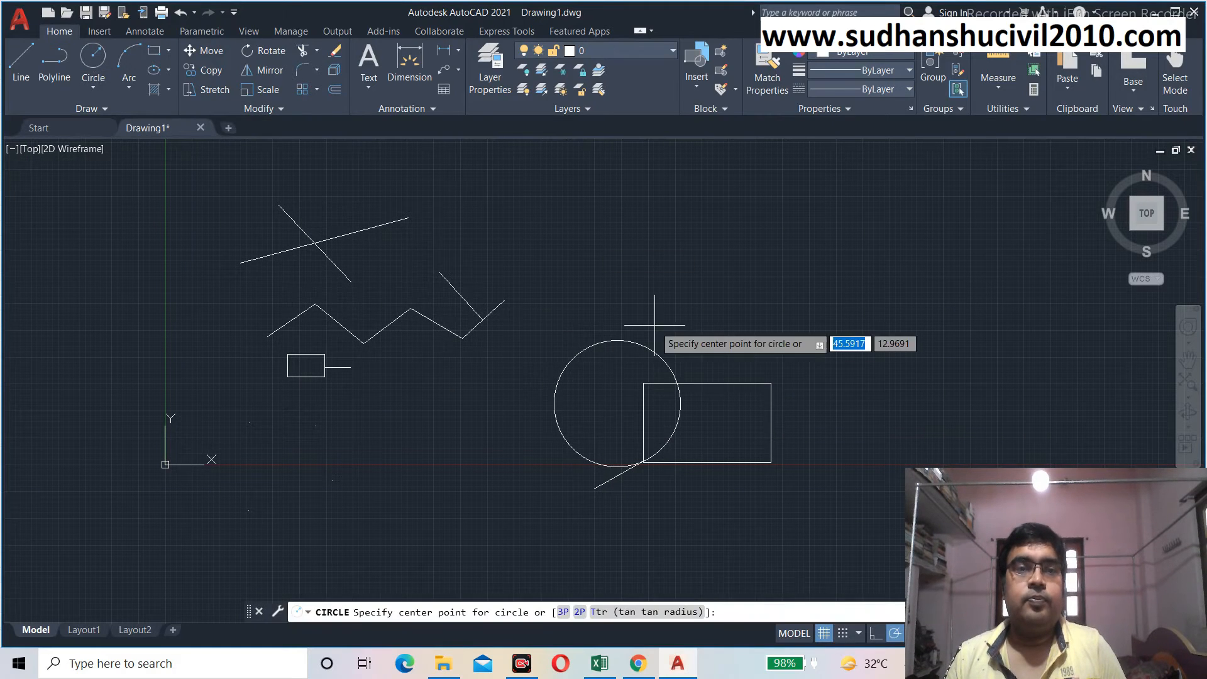
{"action": "left_click", "coordinate": [614, 241]}
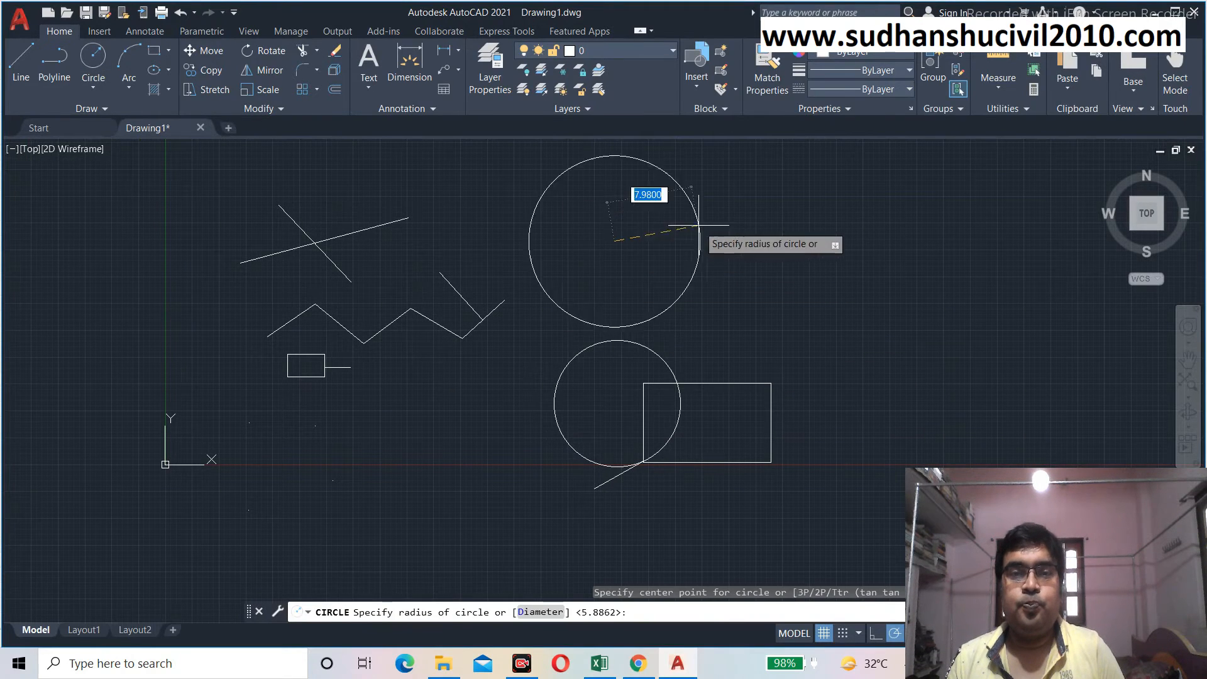
{"action": "left_click", "coordinate": [646, 200]}
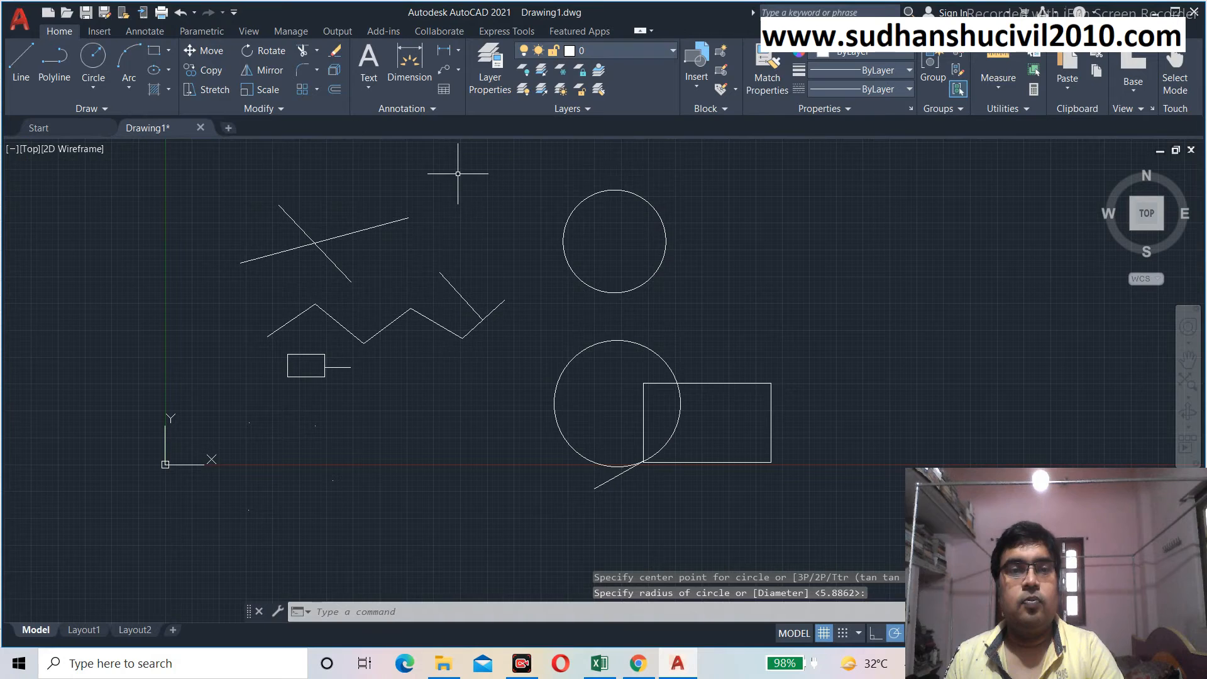
Draw a line tangent to the new circle near its top, ending at a free point to its left, using the Tangent snap
{"action": "left_click", "coordinate": [30, 60]}
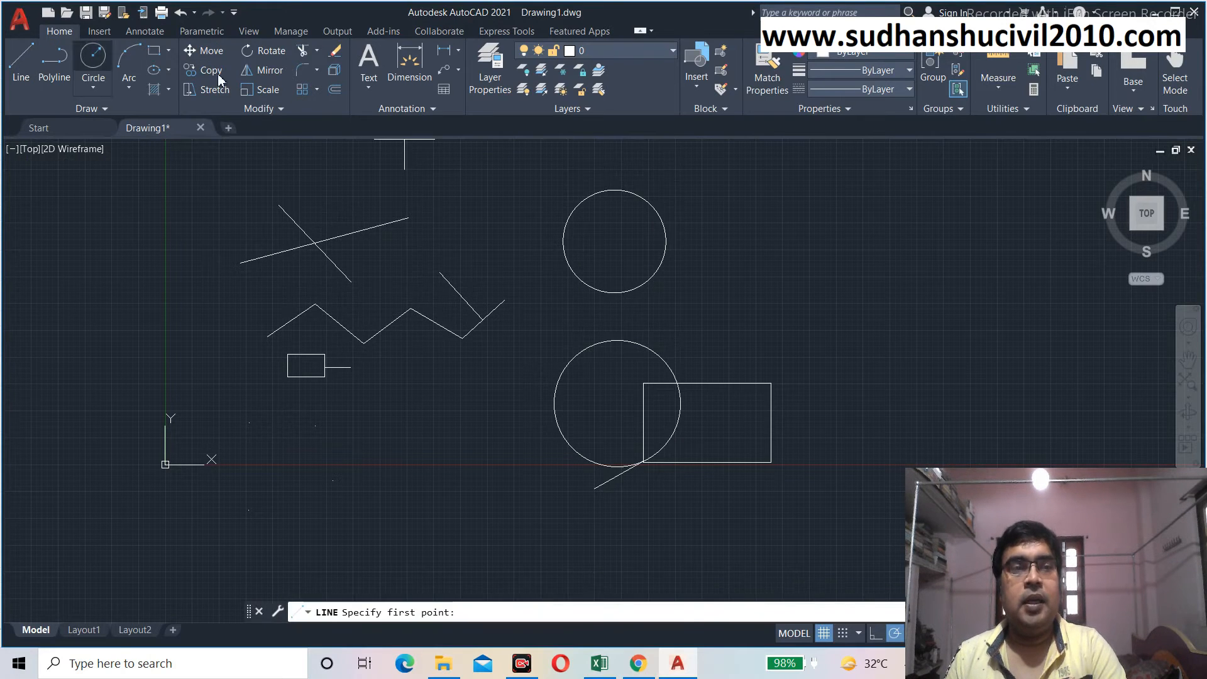
{"action": "left_click", "coordinate": [653, 206]}
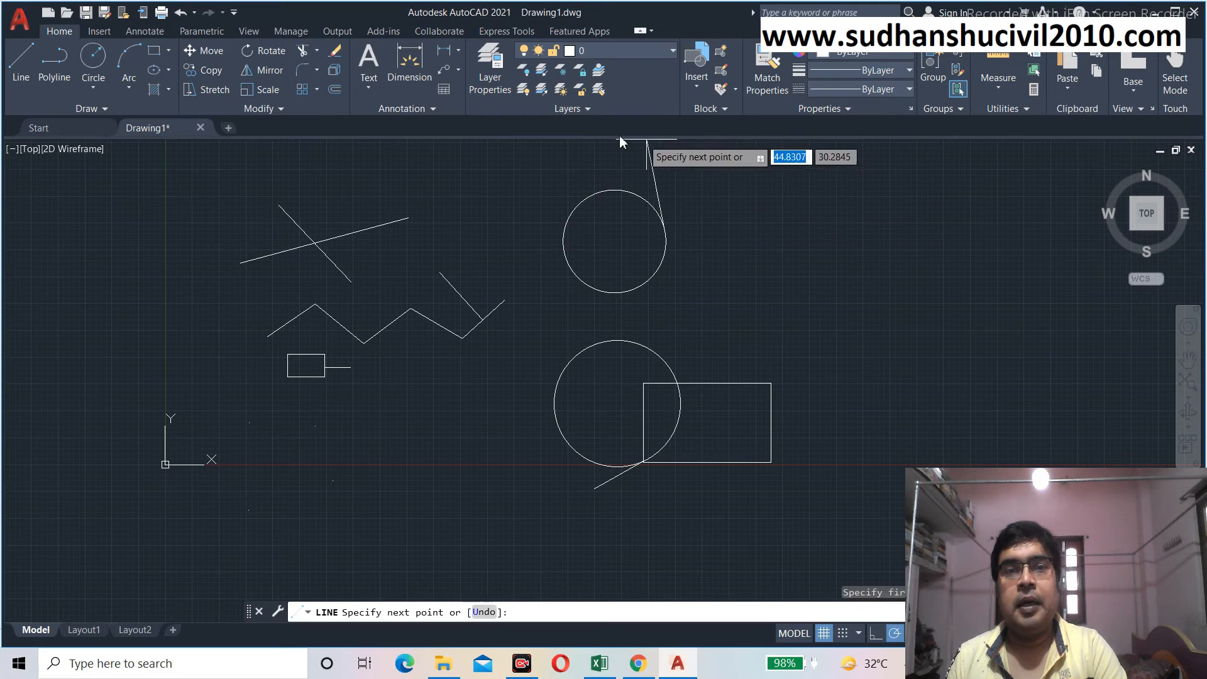
{"action": "left_click", "coordinate": [491, 207]}
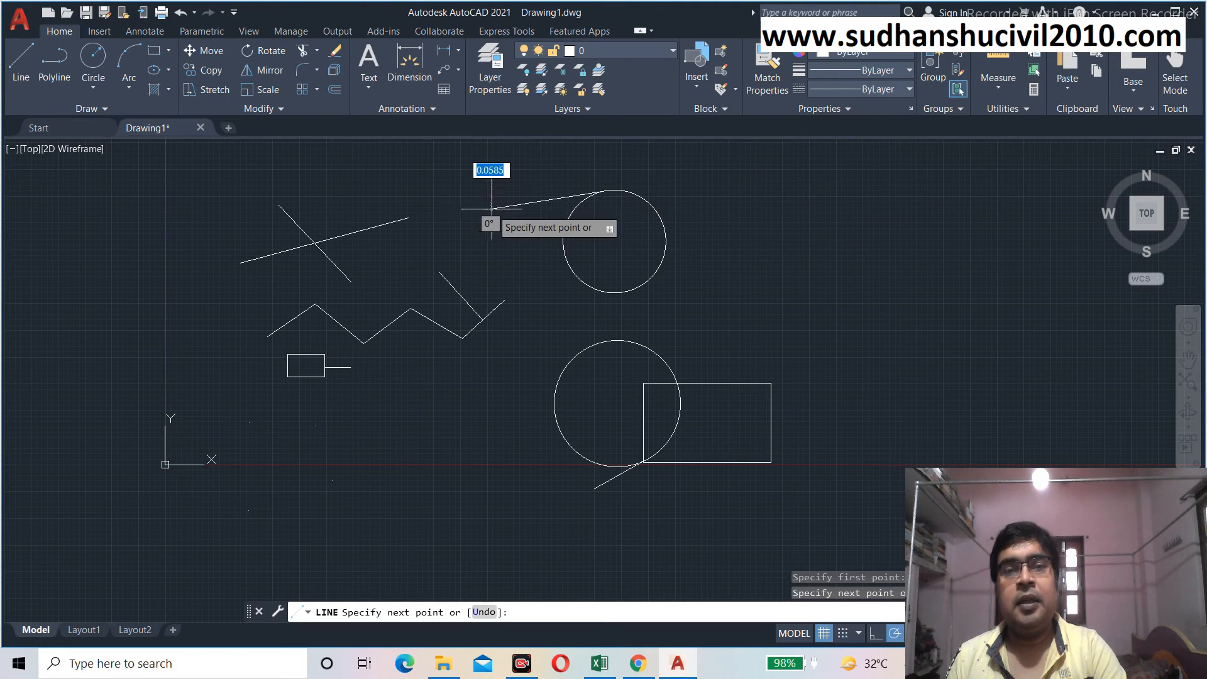
{"action": "key", "text": "Return"}
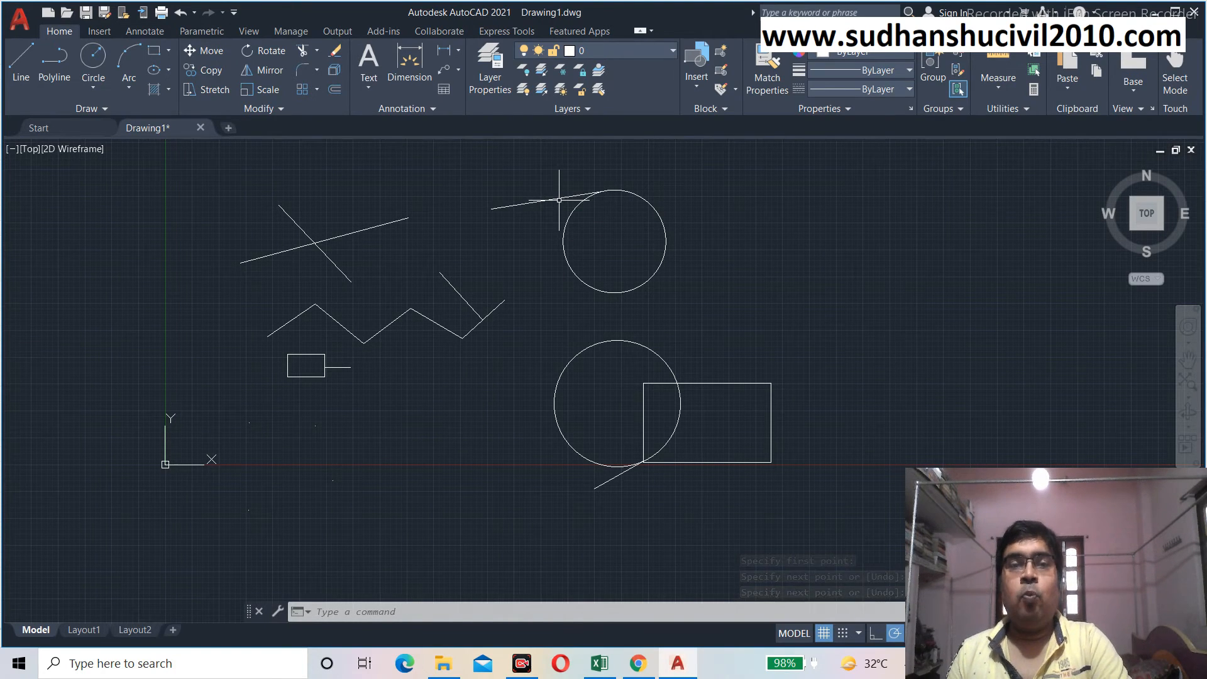
{"action": "left_click", "coordinate": [557, 200]}
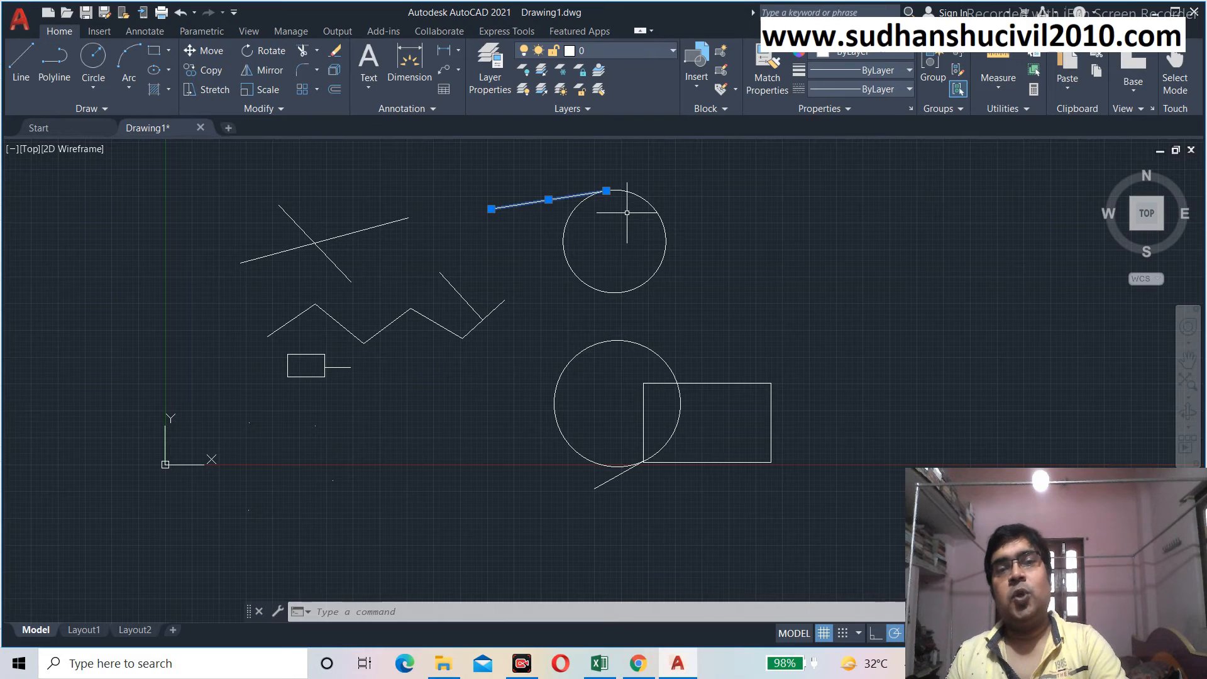
{"action": "key", "text": "Escape"}
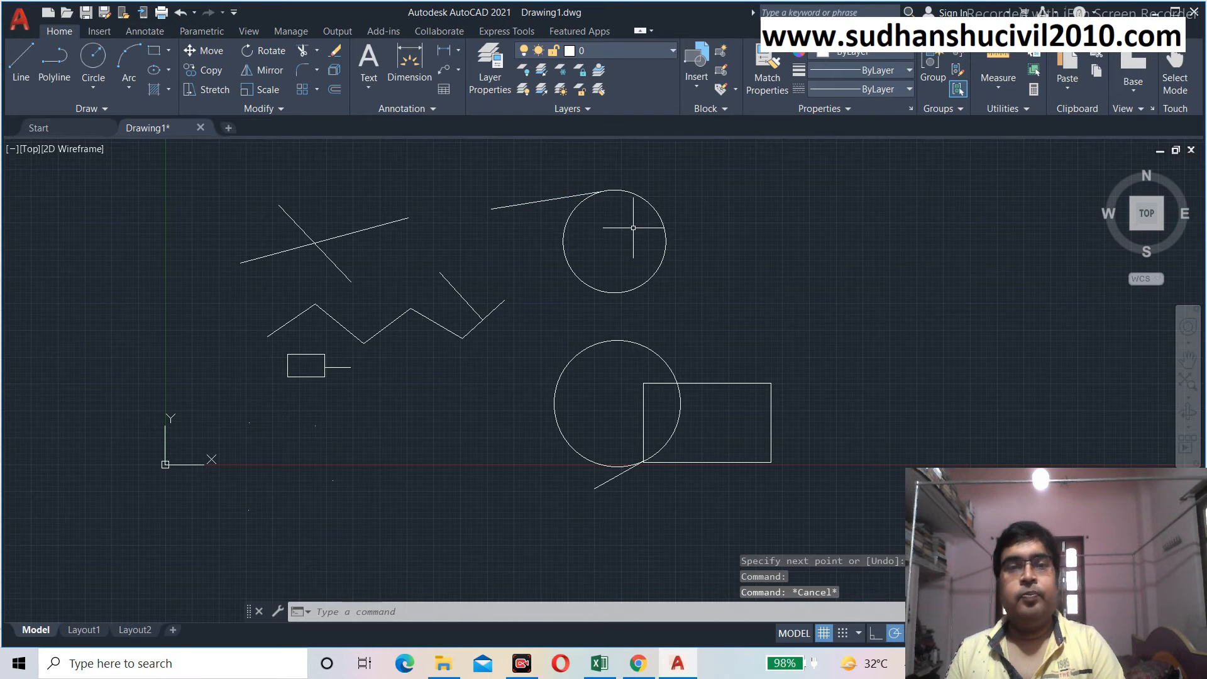
Turn off the Tangent object snap and enable only the Nearest mode with the OS command
{"action": "left_click", "coordinate": [410, 607]}
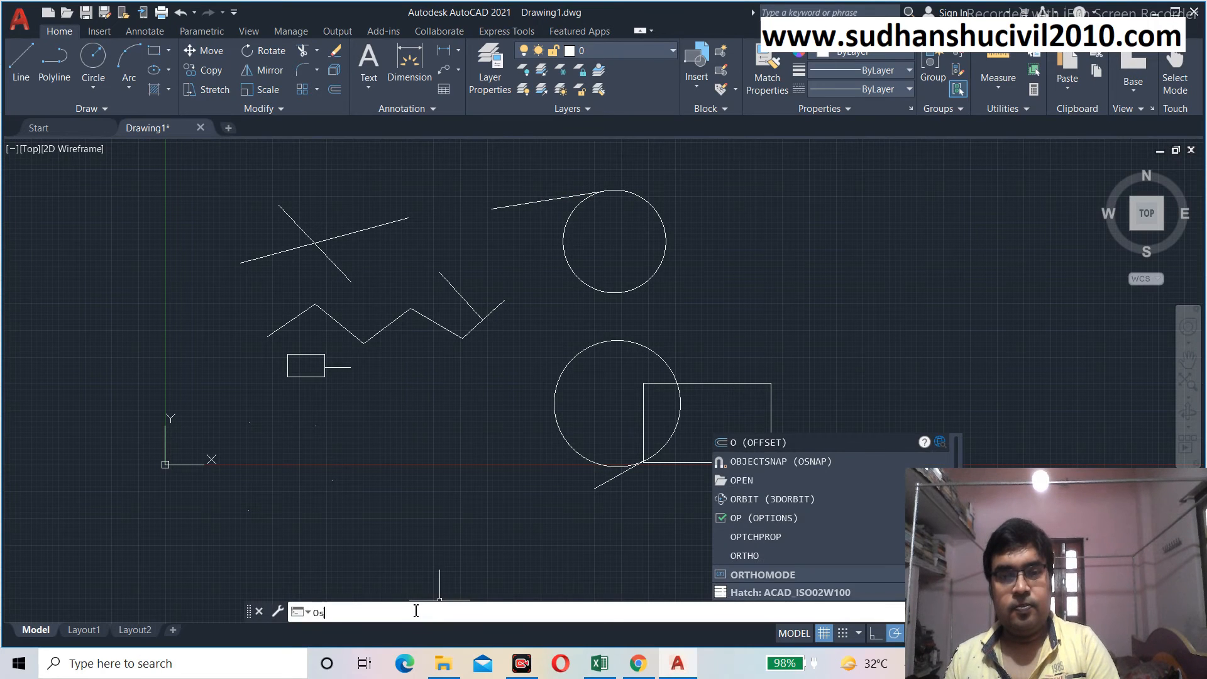
{"action": "type", "text": "os"}
{"action": "key", "text": "Return"}
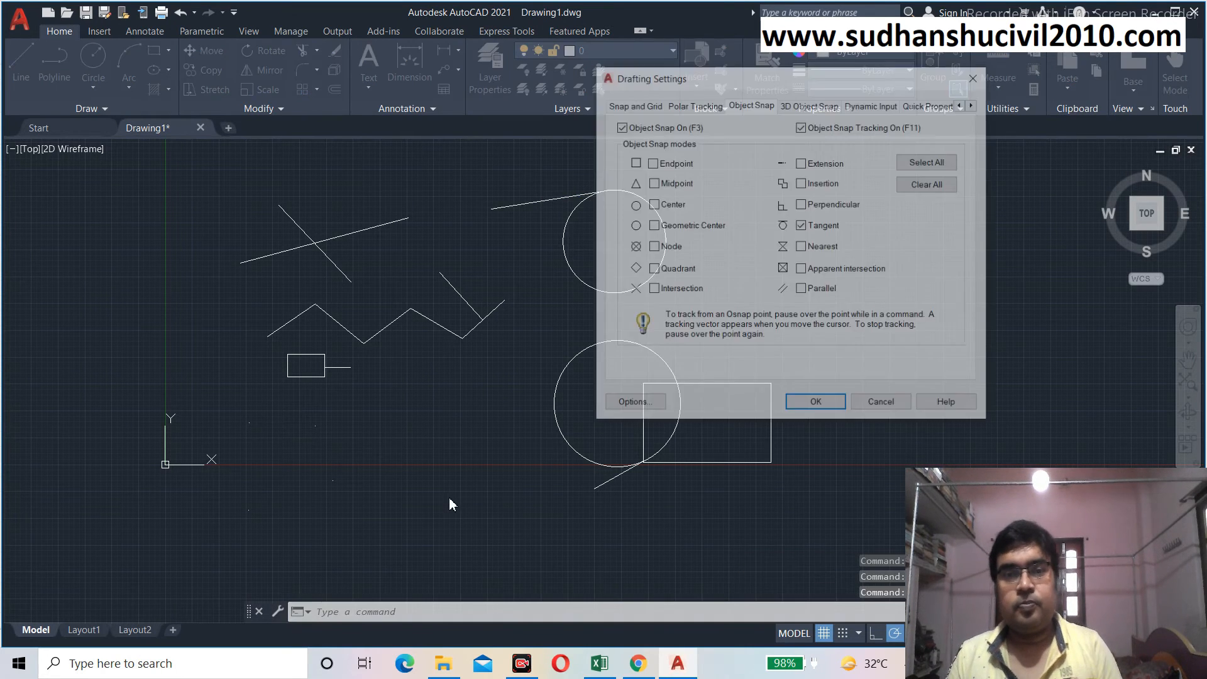
{"action": "left_click", "coordinate": [802, 227]}
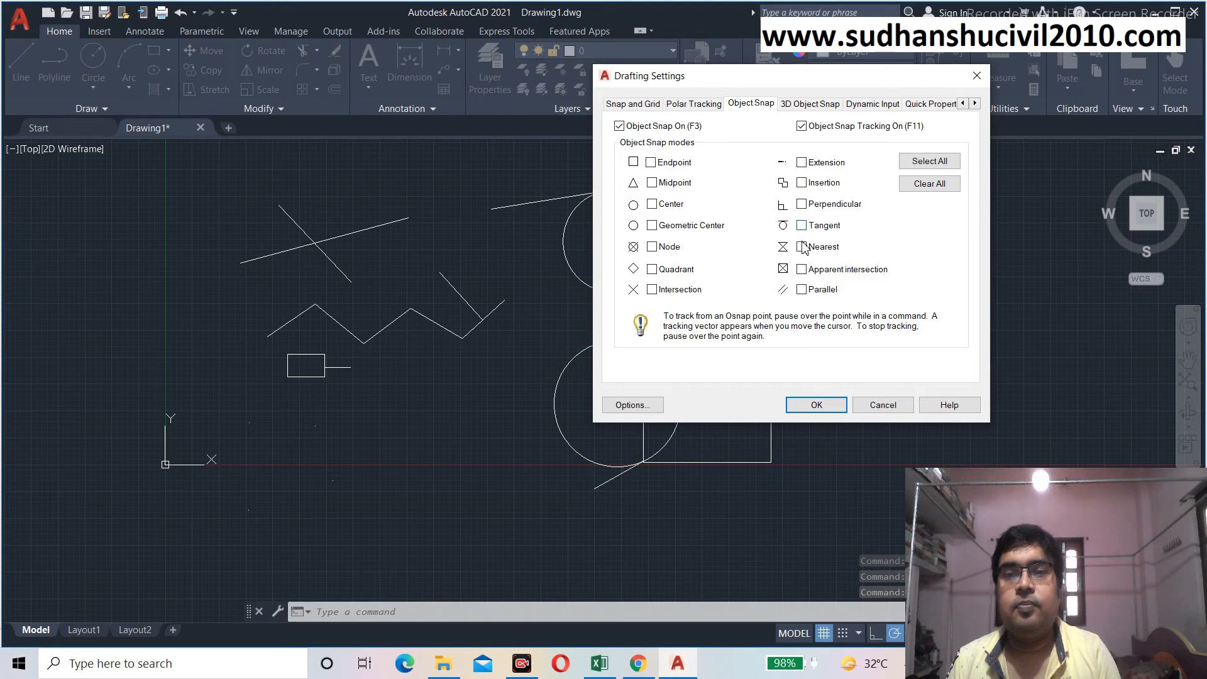
{"action": "left_click", "coordinate": [802, 247]}
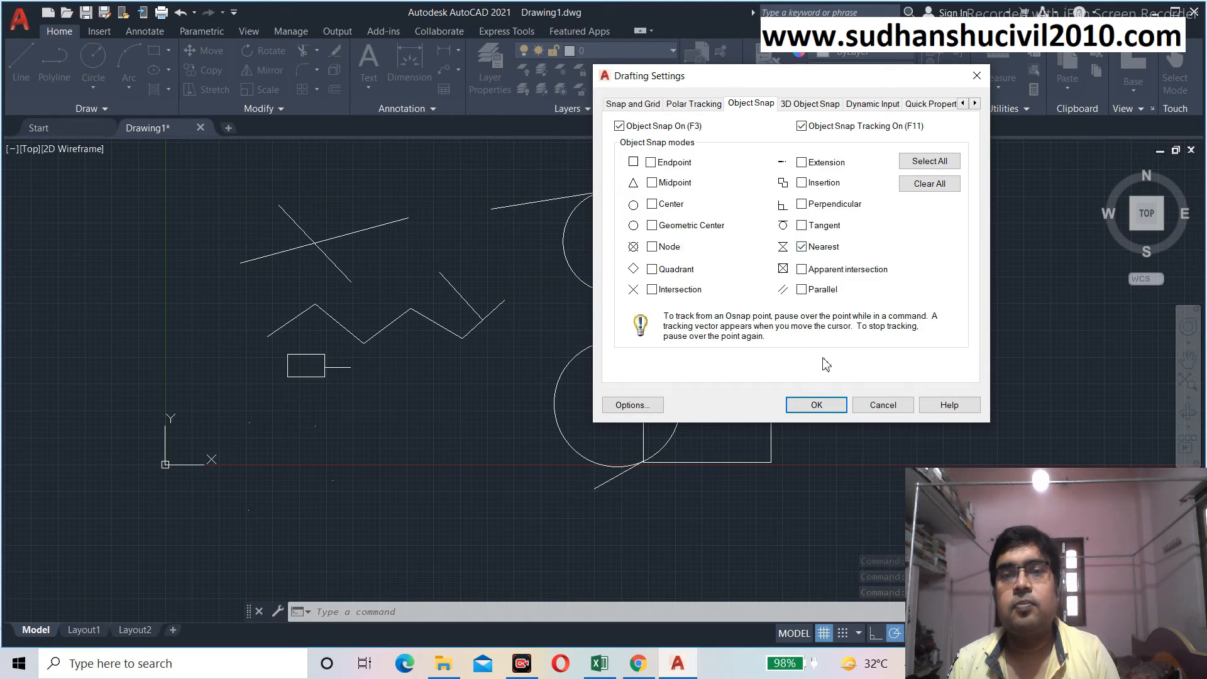
{"action": "left_click", "coordinate": [816, 406]}
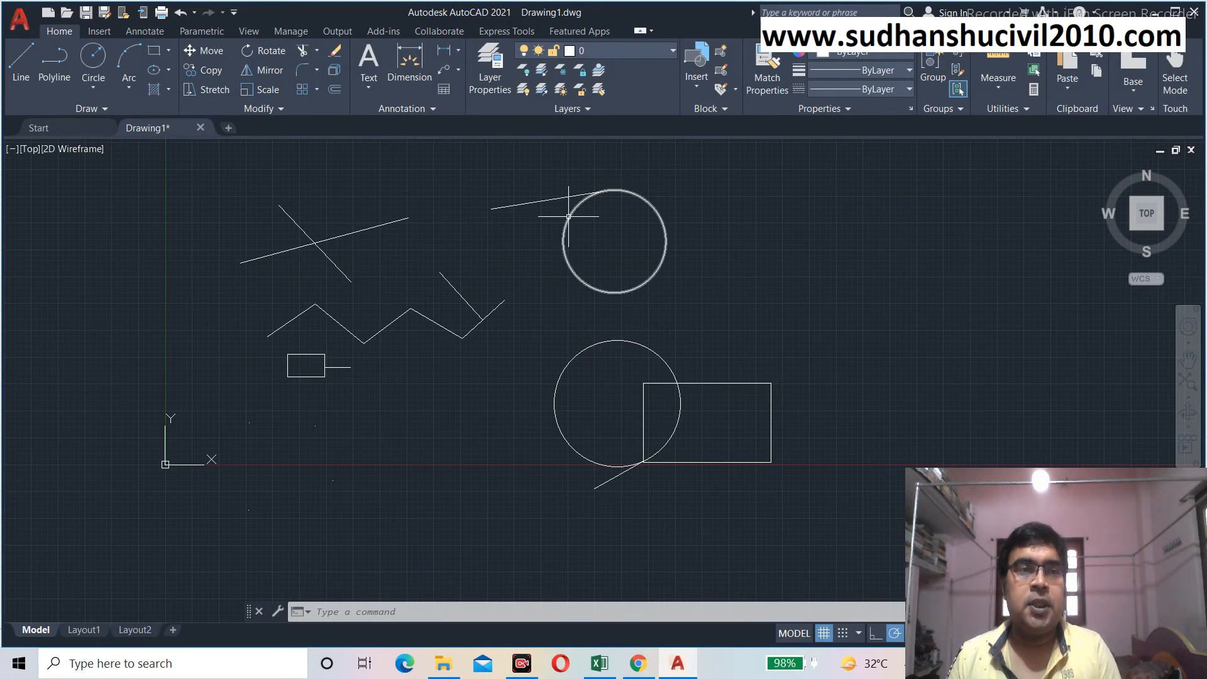
Examine with the Line command where the Nearest snap catches along the crossing lines and circles, without placing a point
{"action": "left_click", "coordinate": [17, 68]}
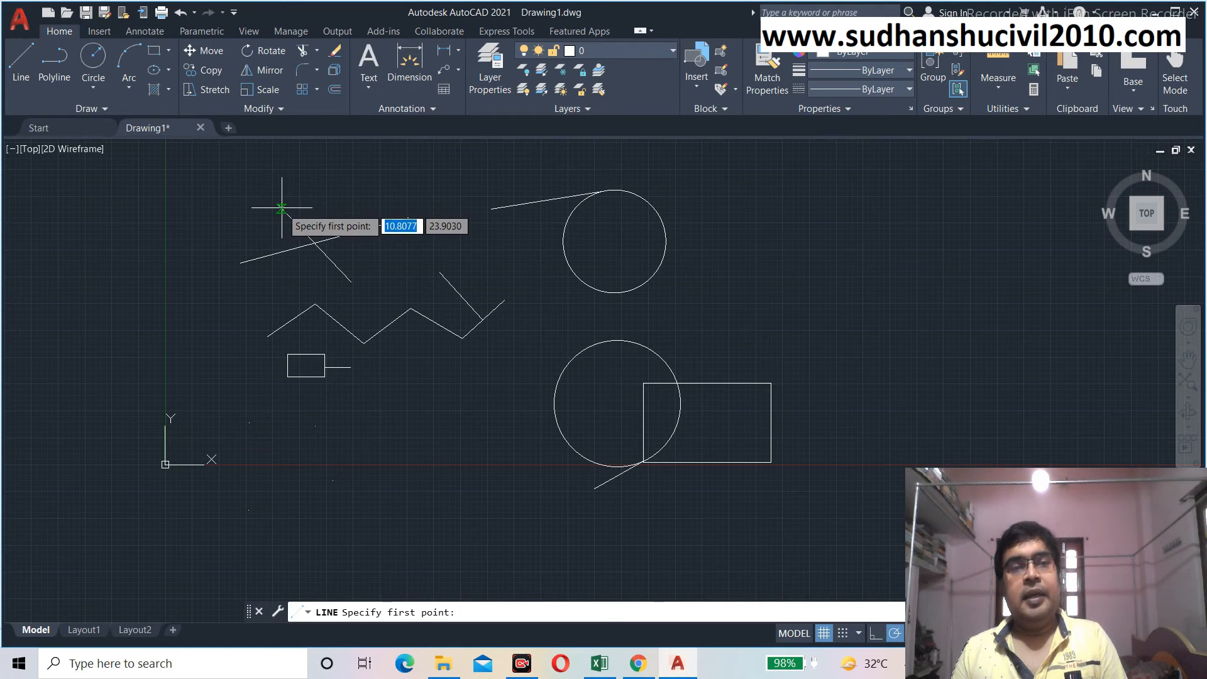
{"action": "scroll", "coordinate": [280, 207], "scroll_direction": "up", "scroll_amount": 4}
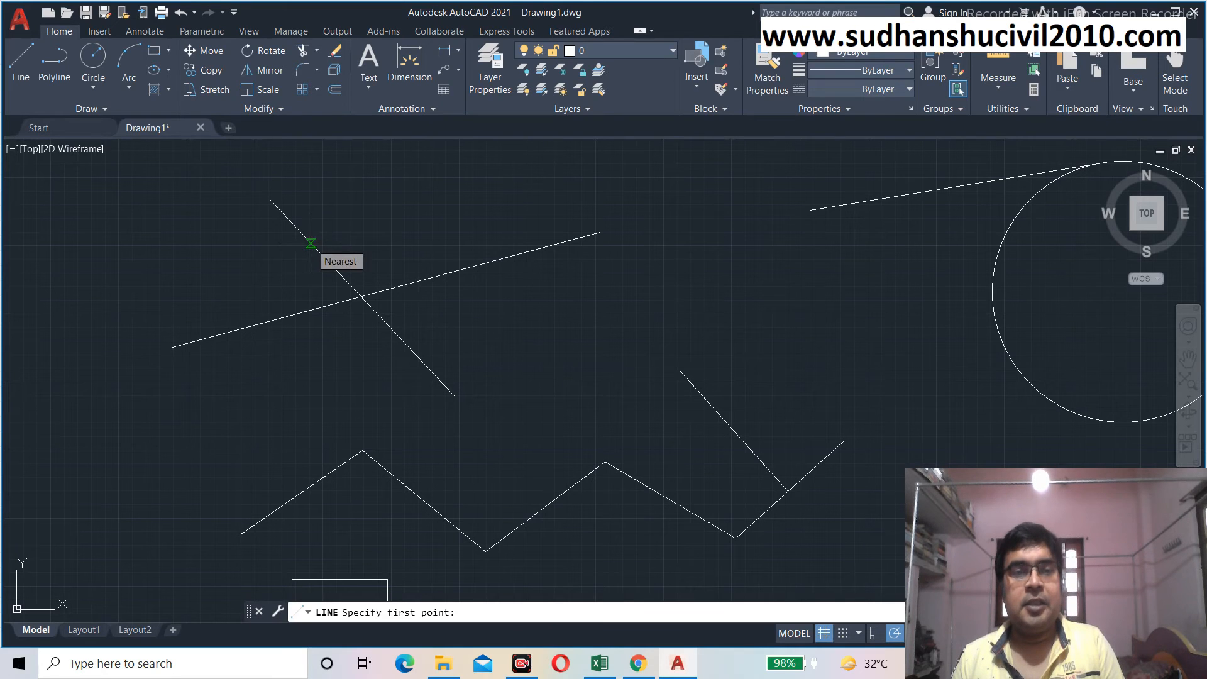
{"action": "scroll", "coordinate": [320, 250], "scroll_direction": "down", "scroll_amount": 2}
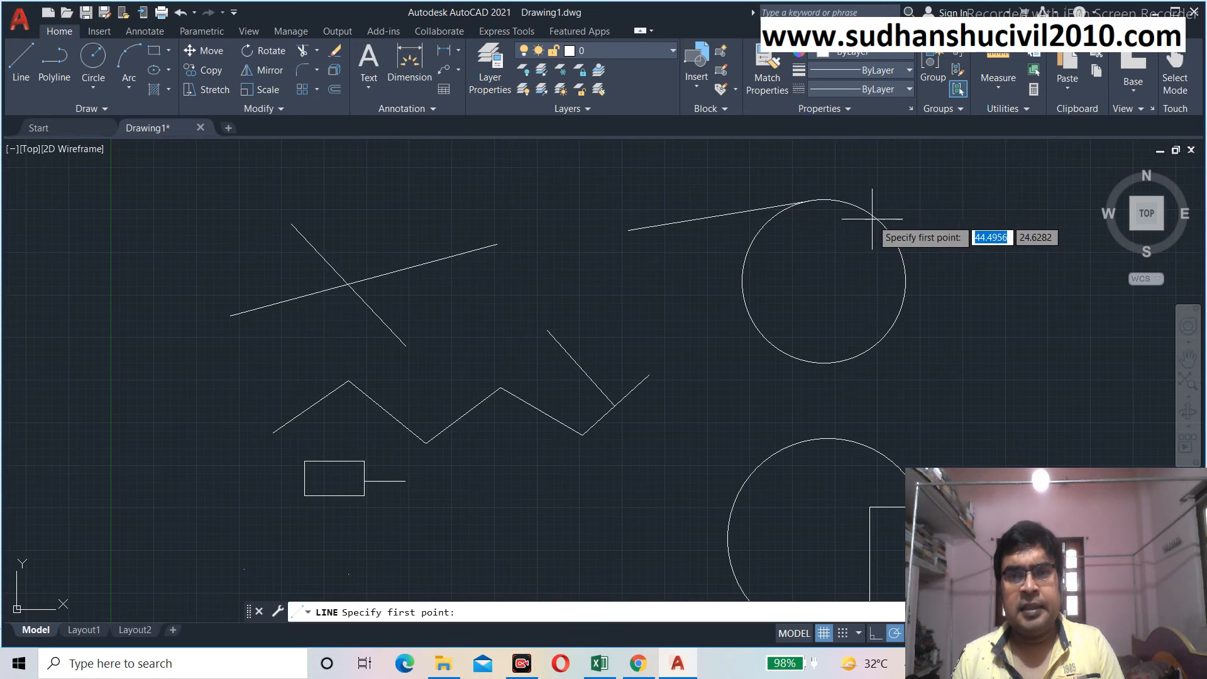
{"action": "mouse_move", "coordinate": [836, 302]}
{"action": "middle_mouse_down"}
{"action": "mouse_move", "coordinate": [779, 264]}
{"action": "mouse_move", "coordinate": [663, 144]}
{"action": "middle_mouse_up"}
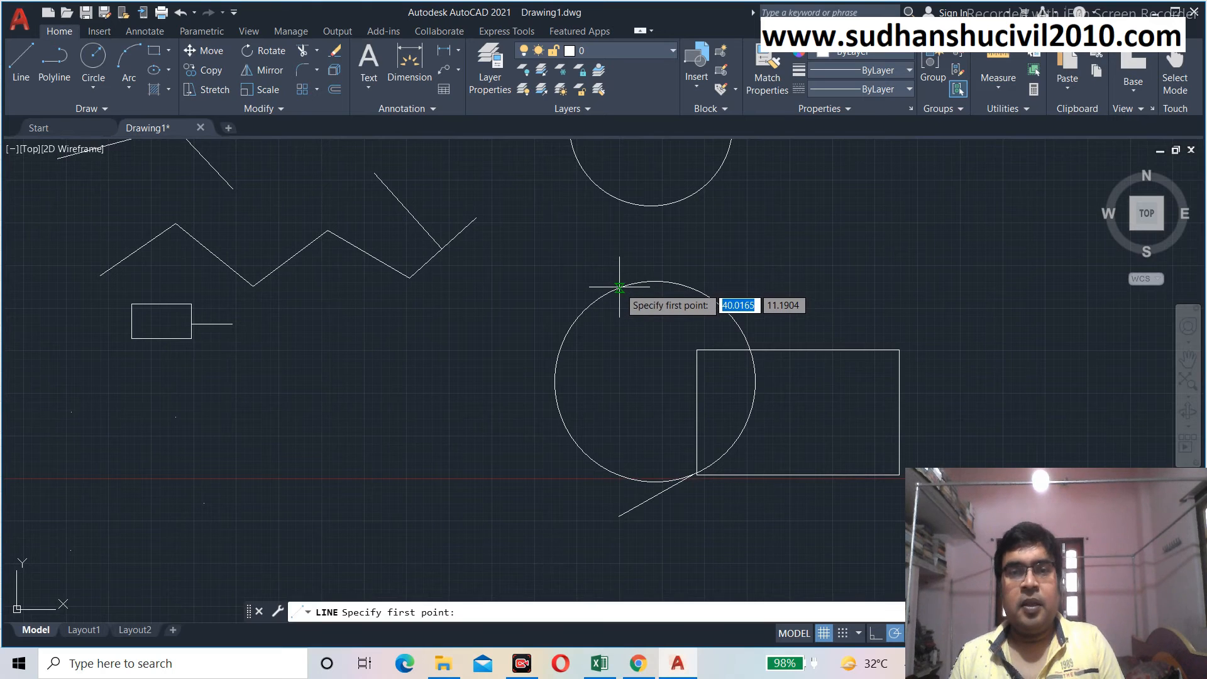
{"action": "scroll", "coordinate": [619, 287], "scroll_direction": "down", "scroll_amount": 2}
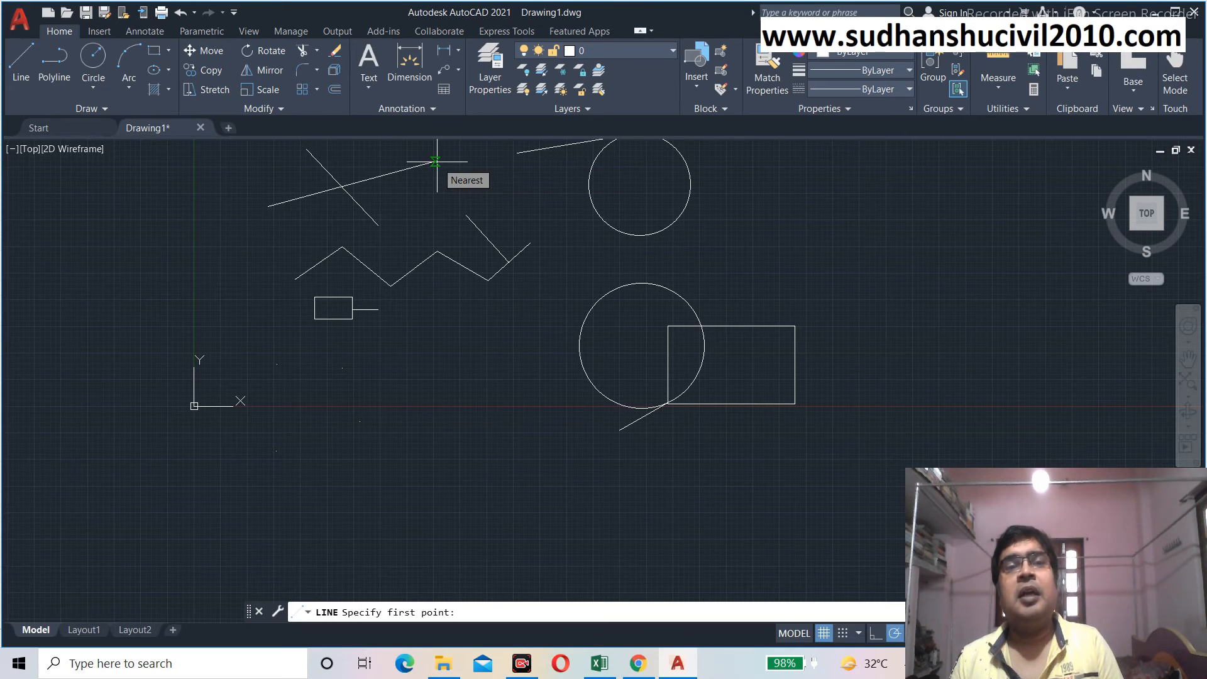
{"action": "scroll", "coordinate": [435, 162], "scroll_direction": "up", "scroll_amount": 4}
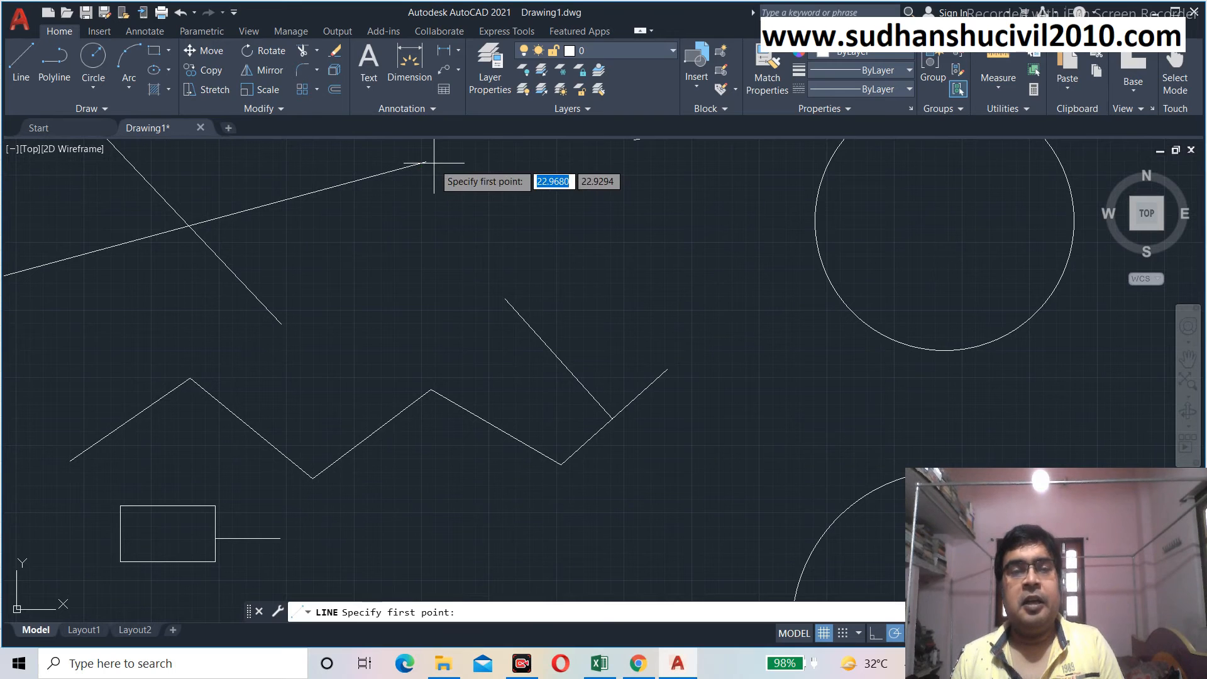
{"action": "scroll", "coordinate": [426, 162], "scroll_direction": "up", "scroll_amount": 2}
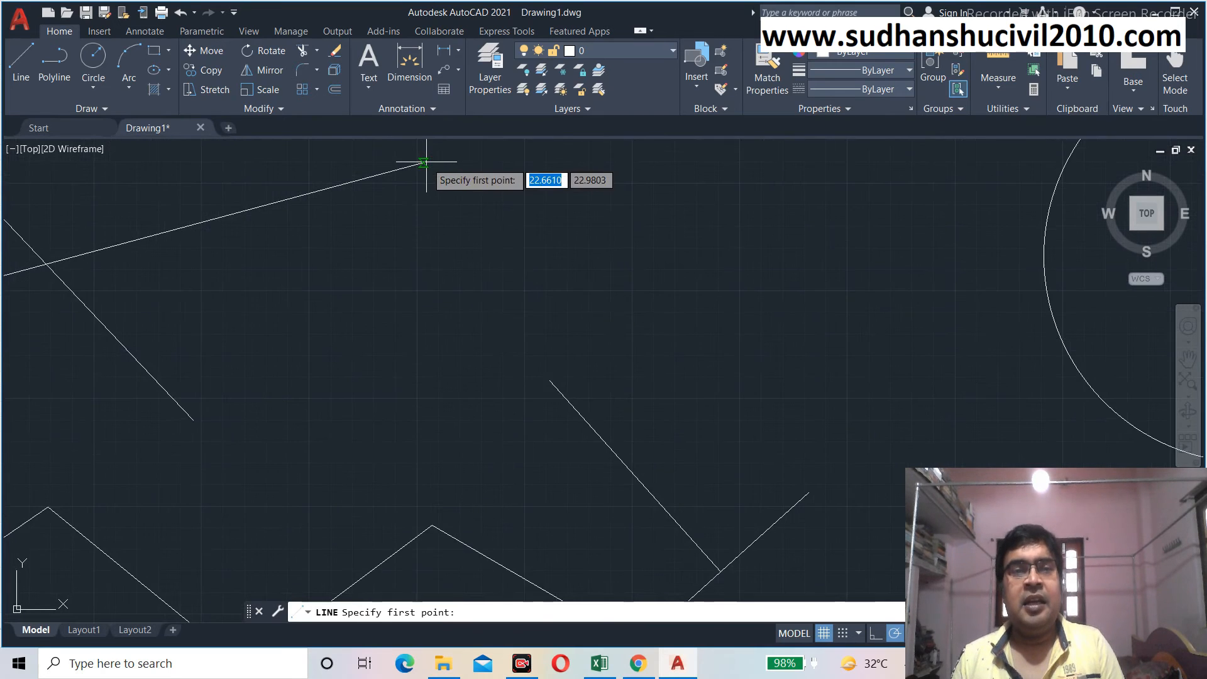
{"action": "scroll", "coordinate": [424, 162], "scroll_direction": "down", "scroll_amount": 4}
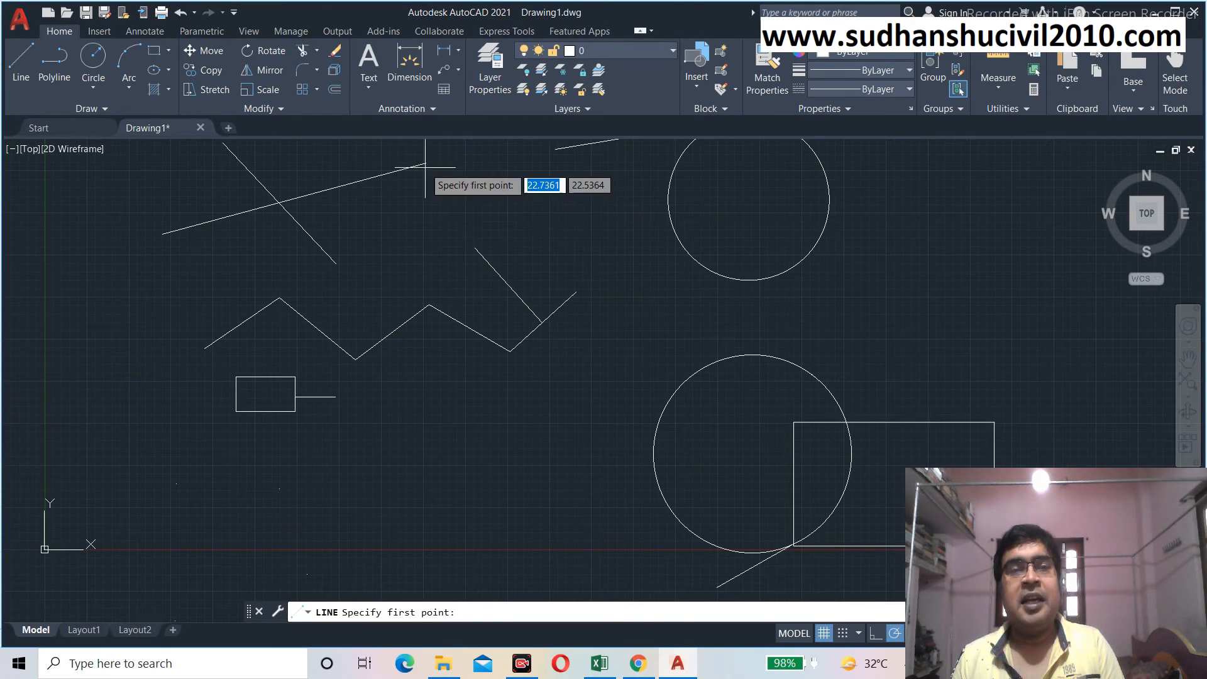
{"action": "scroll", "coordinate": [440, 183], "scroll_direction": "up", "scroll_amount": 4}
{"action": "scroll", "coordinate": [427, 166], "scroll_direction": "down", "scroll_amount": 2}
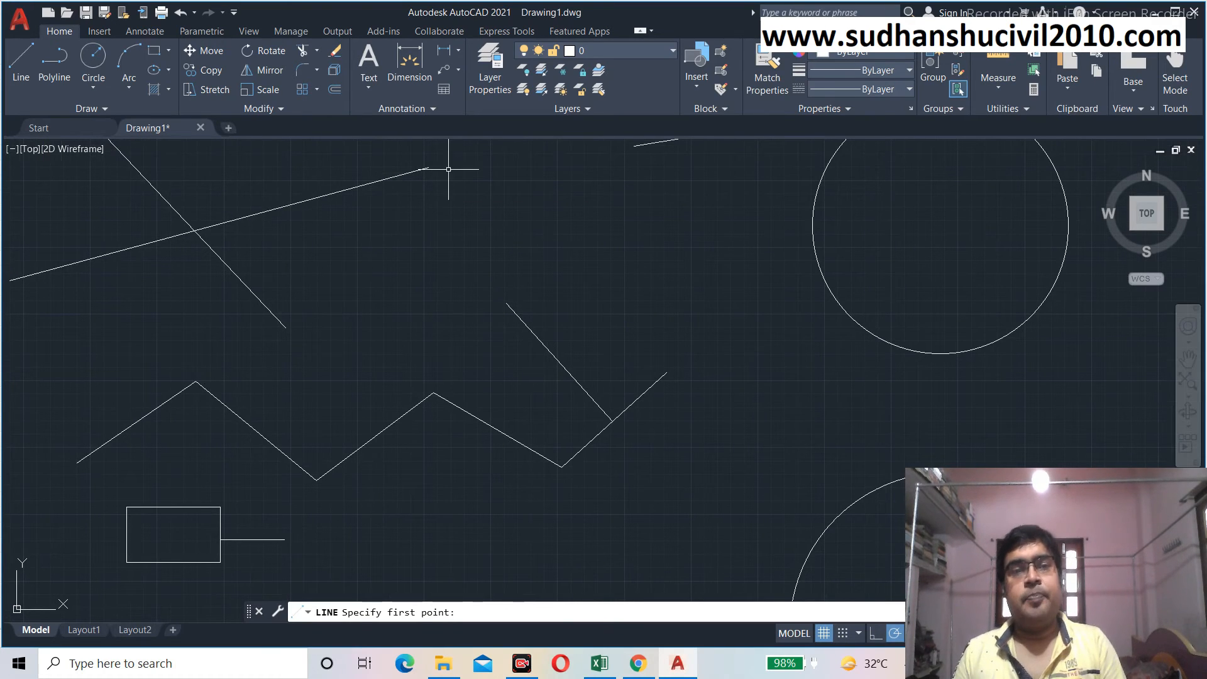
{"action": "scroll", "coordinate": [457, 211], "scroll_direction": "down", "scroll_amount": 2}
{"action": "key", "text": "Escape"}
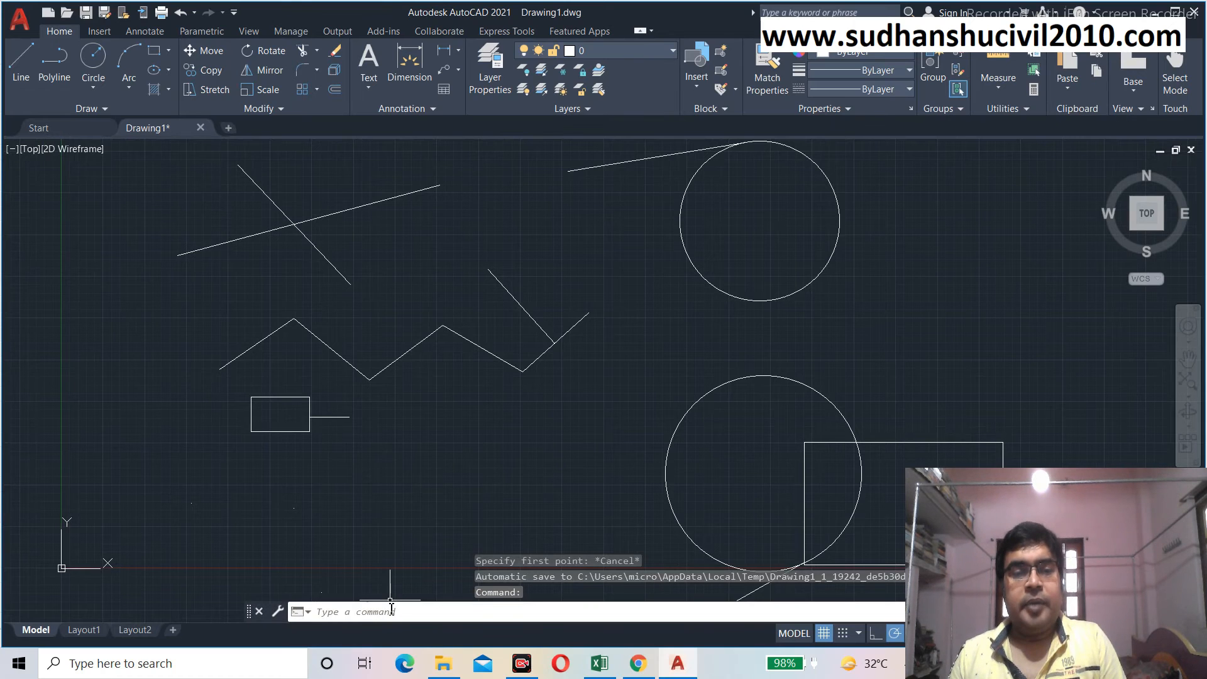
Turn off the Nearest object snap and enable only the Apparent intersection mode with the OS command
{"action": "type", "text": "o"}
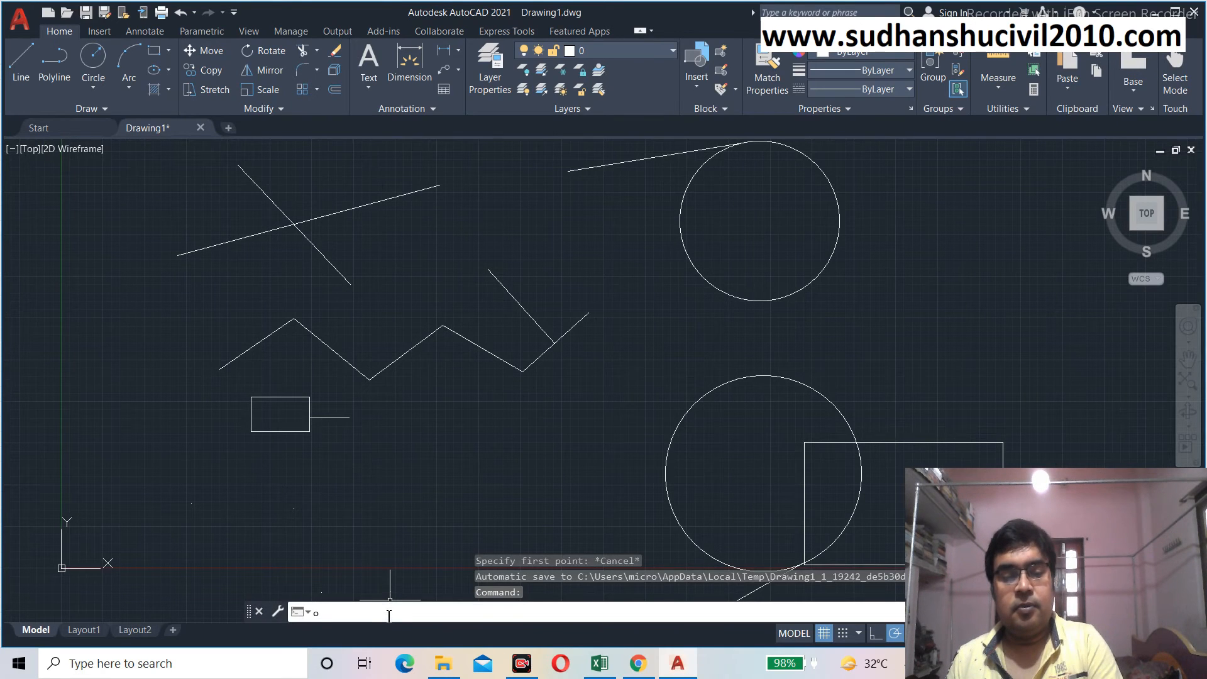
{"action": "type", "text": "s"}
{"action": "key", "text": "Return"}
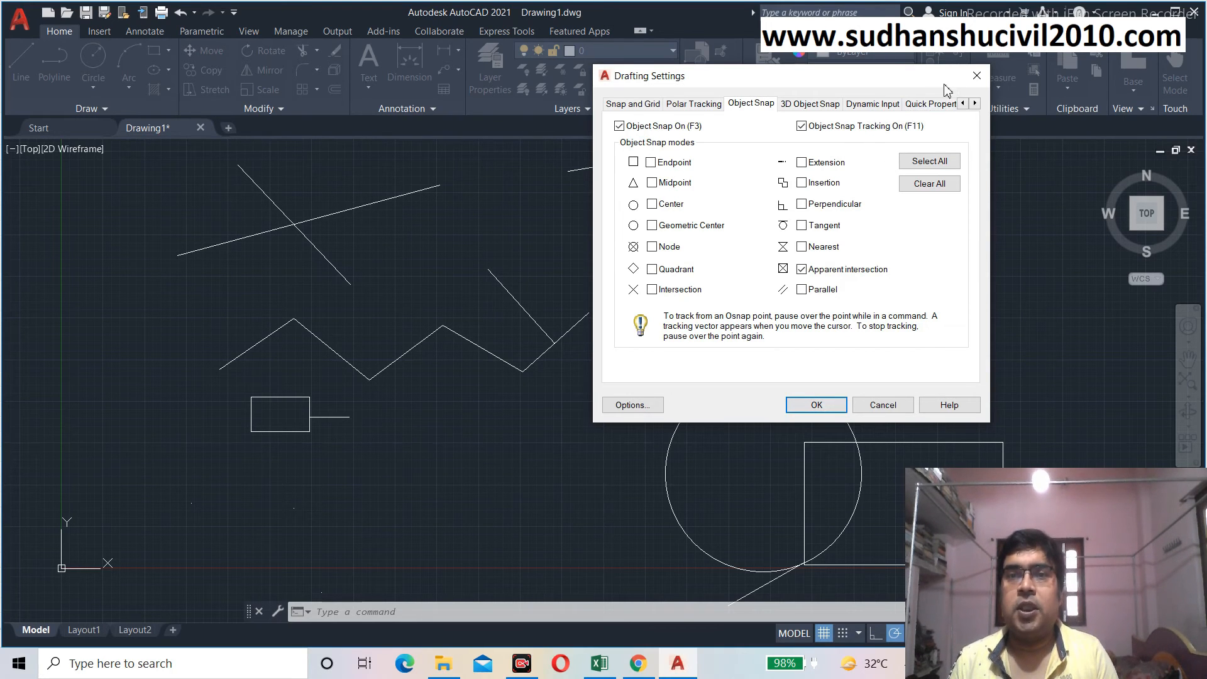
{"action": "left_click", "coordinate": [816, 405]}
Draw two connected lines forming an inverted V in the empty area left of the origin
{"action": "scroll", "coordinate": [671, 345], "scroll_direction": "down", "scroll_amount": 4}
{"action": "middle_click_drag", "start_coordinate": [671, 345], "coordinate": [659, 351]}
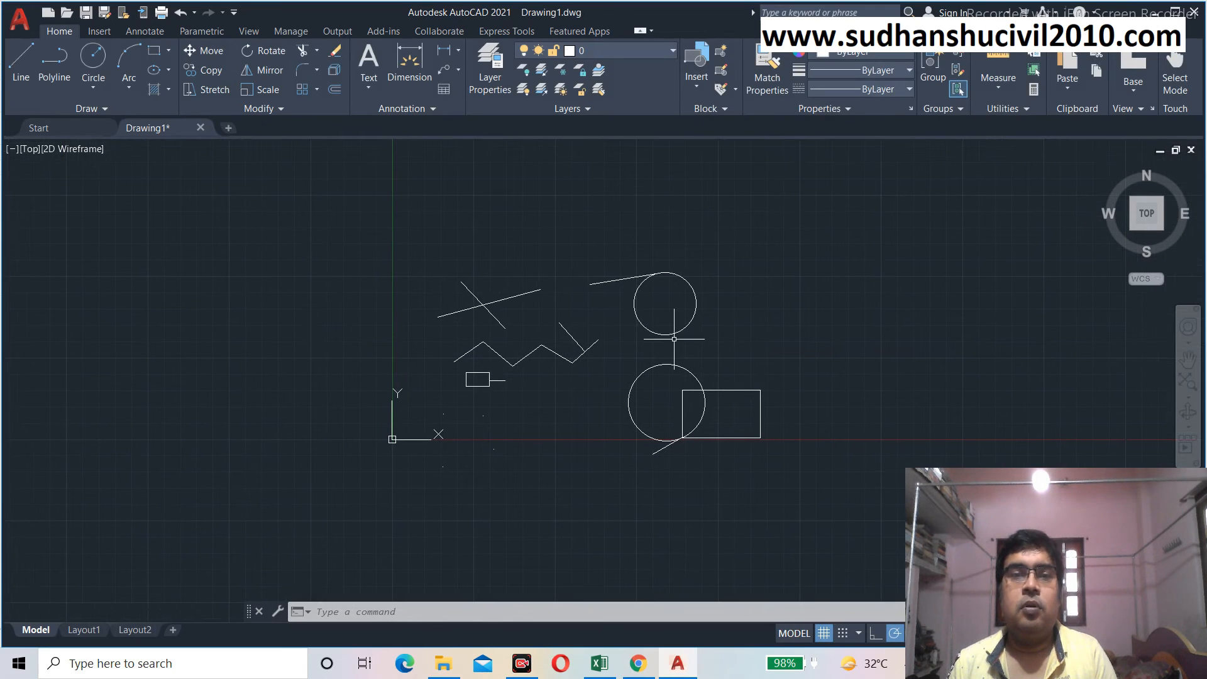
{"action": "left_click", "coordinate": [19, 63]}
{"action": "left_click", "coordinate": [55, 359]}
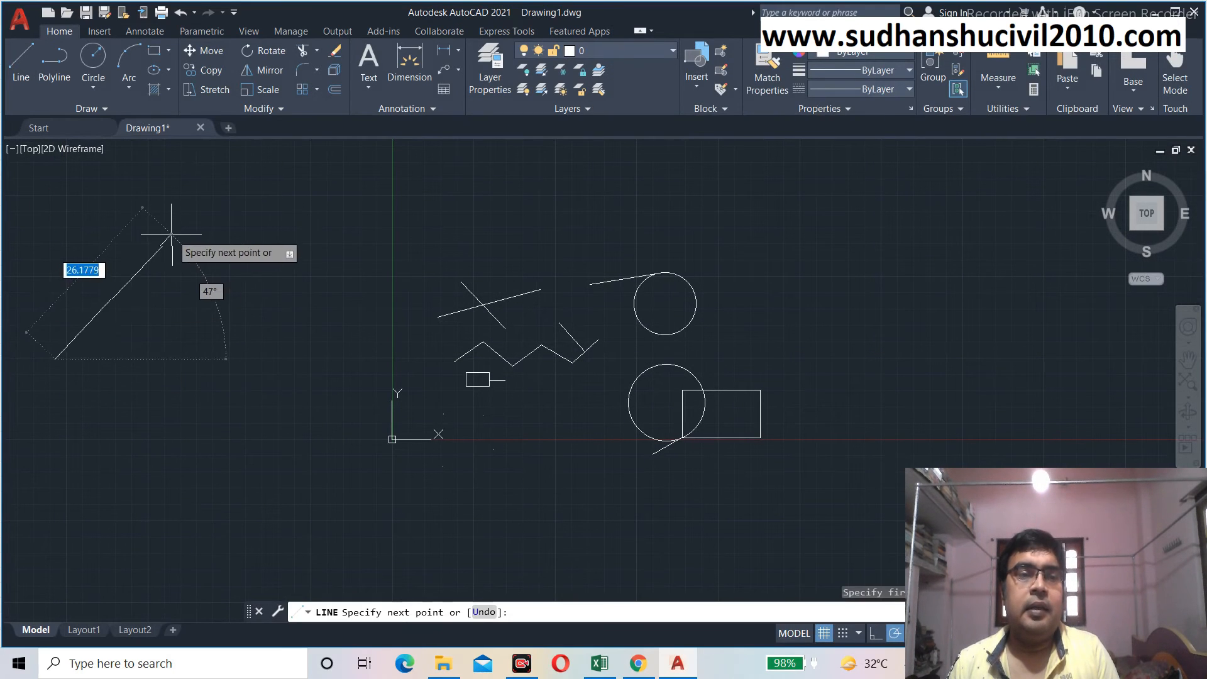
{"action": "left_click", "coordinate": [175, 254]}
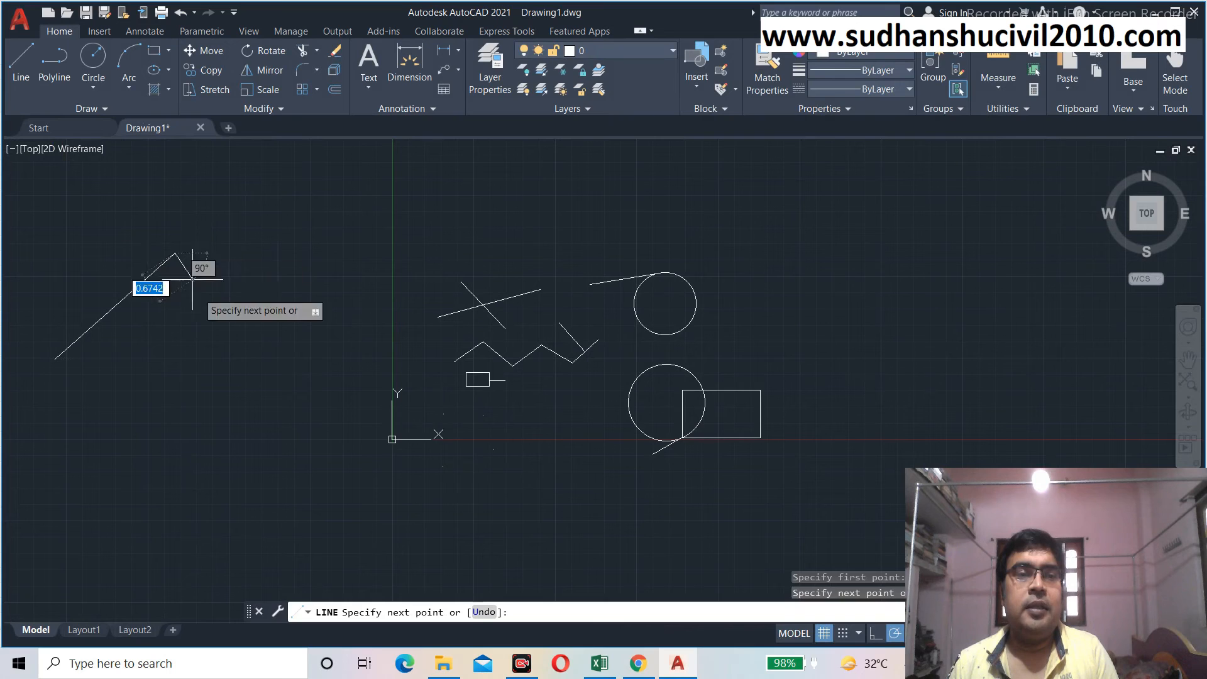
{"action": "left_click", "coordinate": [245, 388]}
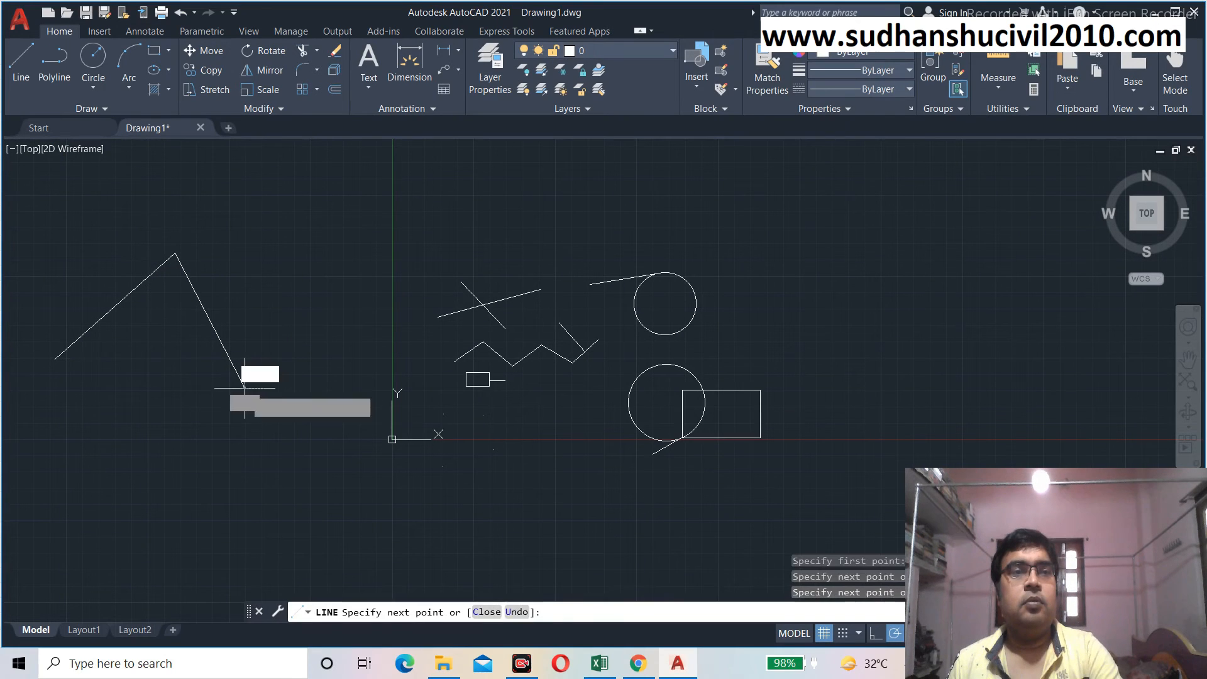
{"action": "key", "text": "Return"}
Try to centre a circle on the apex of the inverted V using the Apparent intersection snap
{"action": "left_click", "coordinate": [93, 58]}
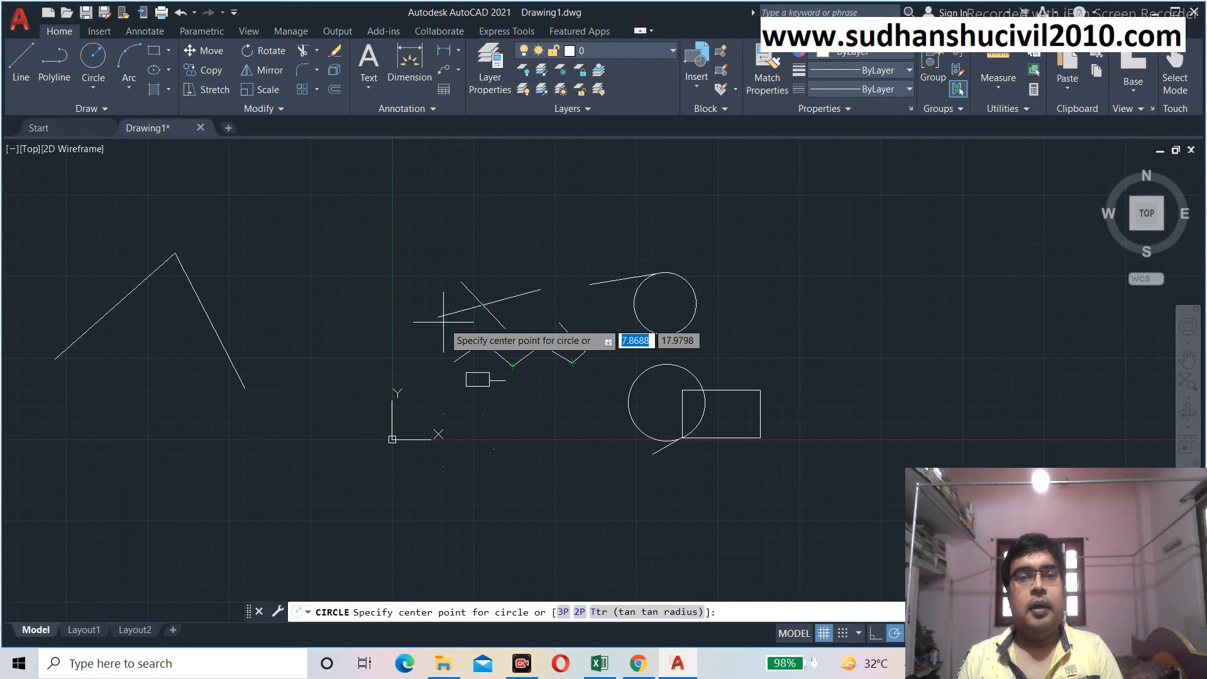
{"action": "left_click", "coordinate": [175, 253]}
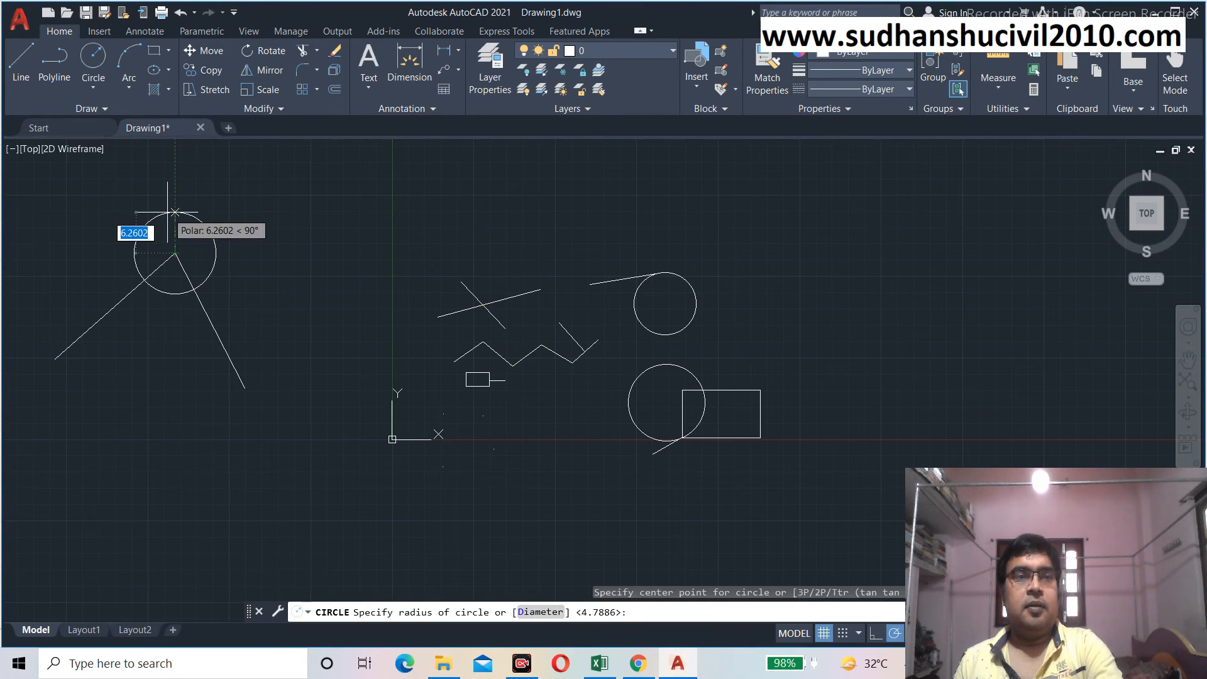
{"action": "key", "text": "Escape"}
{"action": "left_click", "coordinate": [19, 78]}
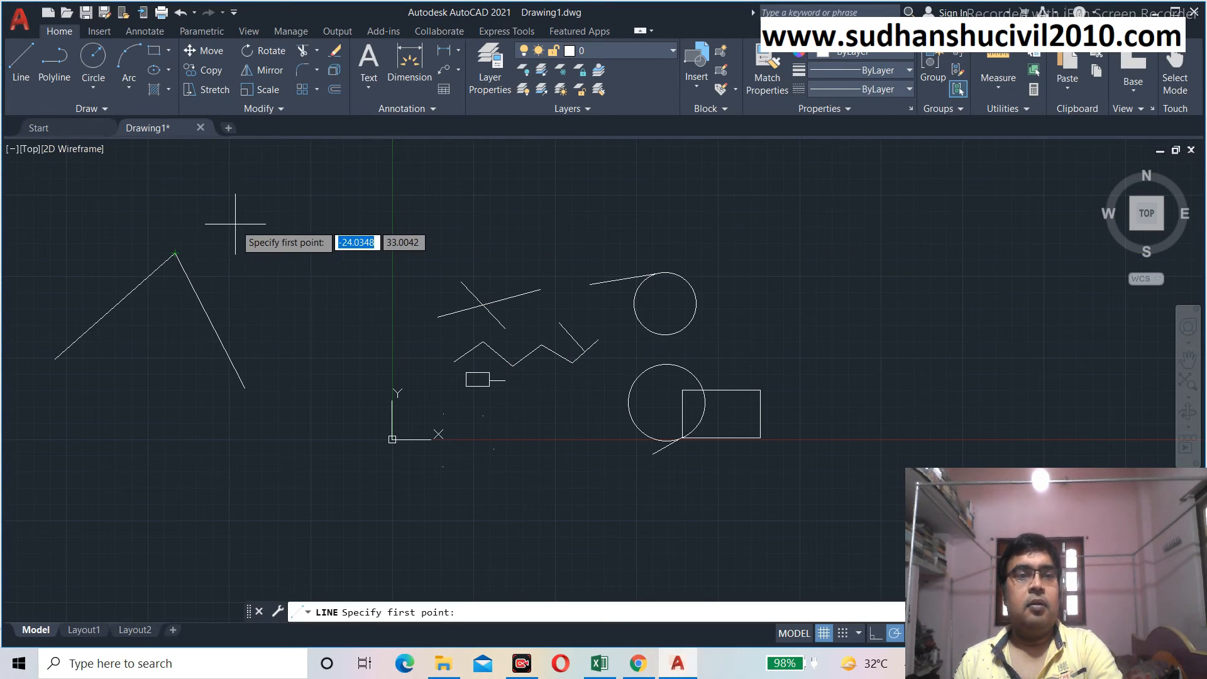
{"action": "key", "text": "Escape"}
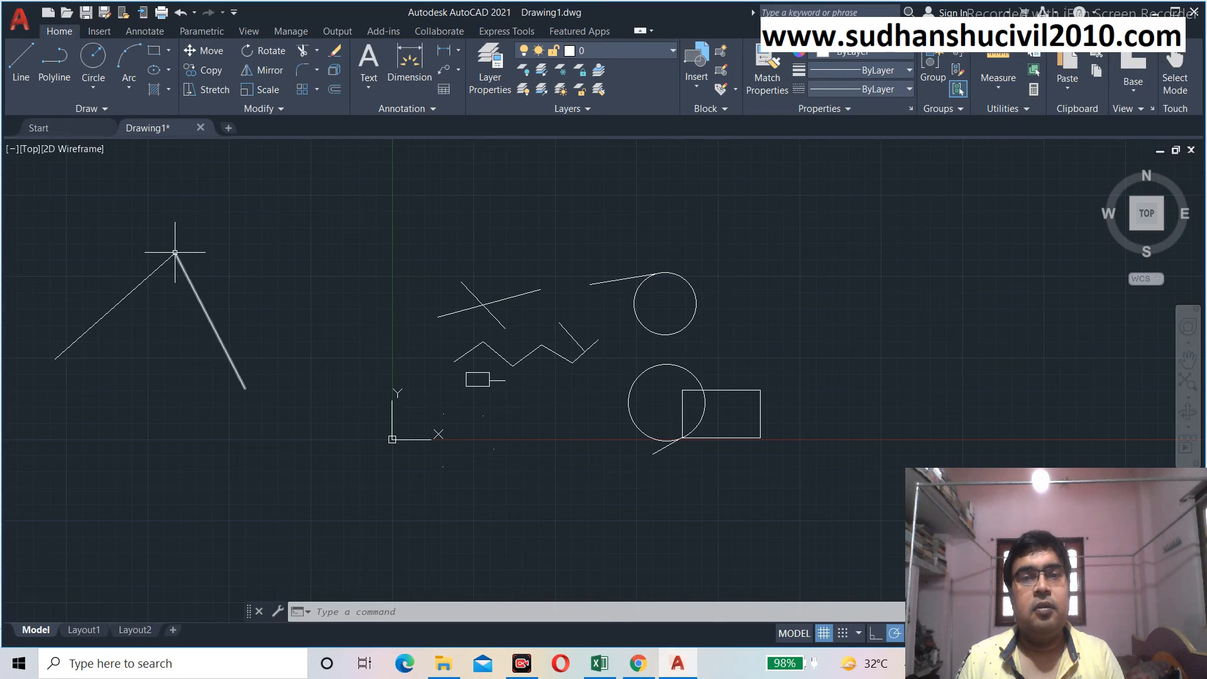
{"action": "scroll", "coordinate": [469, 312], "scroll_direction": "up", "scroll_amount": 2}
{"action": "scroll", "coordinate": [470, 313], "scroll_direction": "down", "scroll_amount": 2}
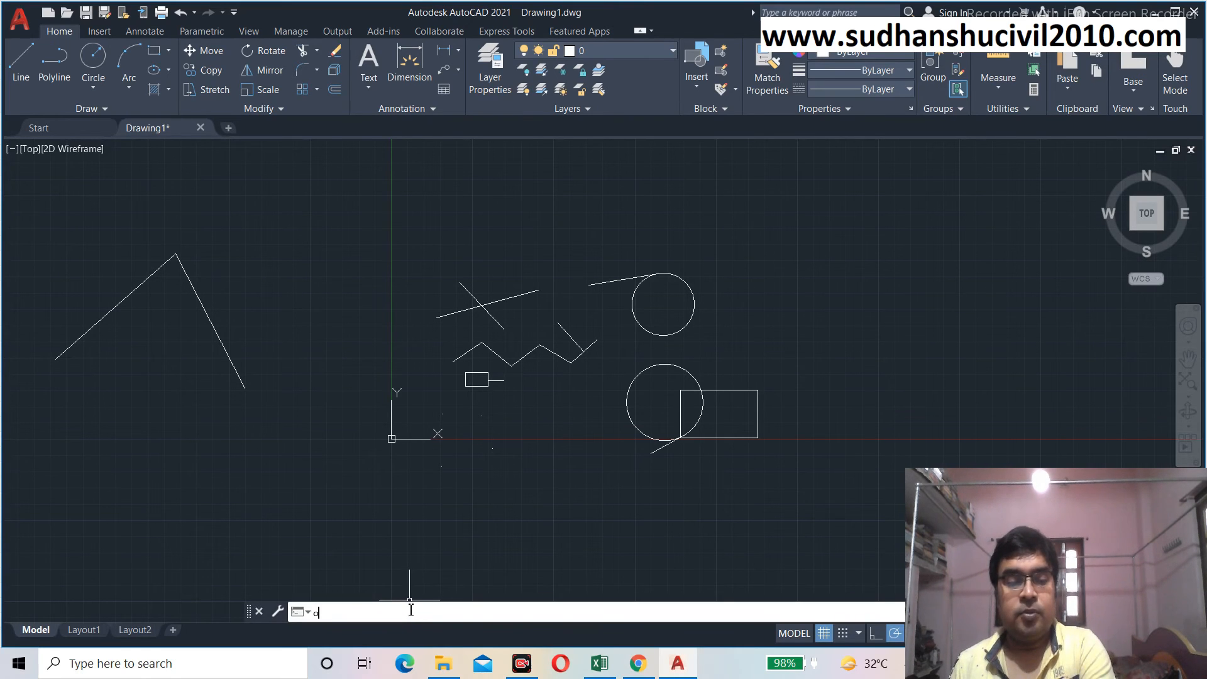
Turn off the Apparent intersection object snap and enable only the Parallel mode with the OS command
{"action": "type", "text": "s"}
{"action": "key", "text": "Return"}
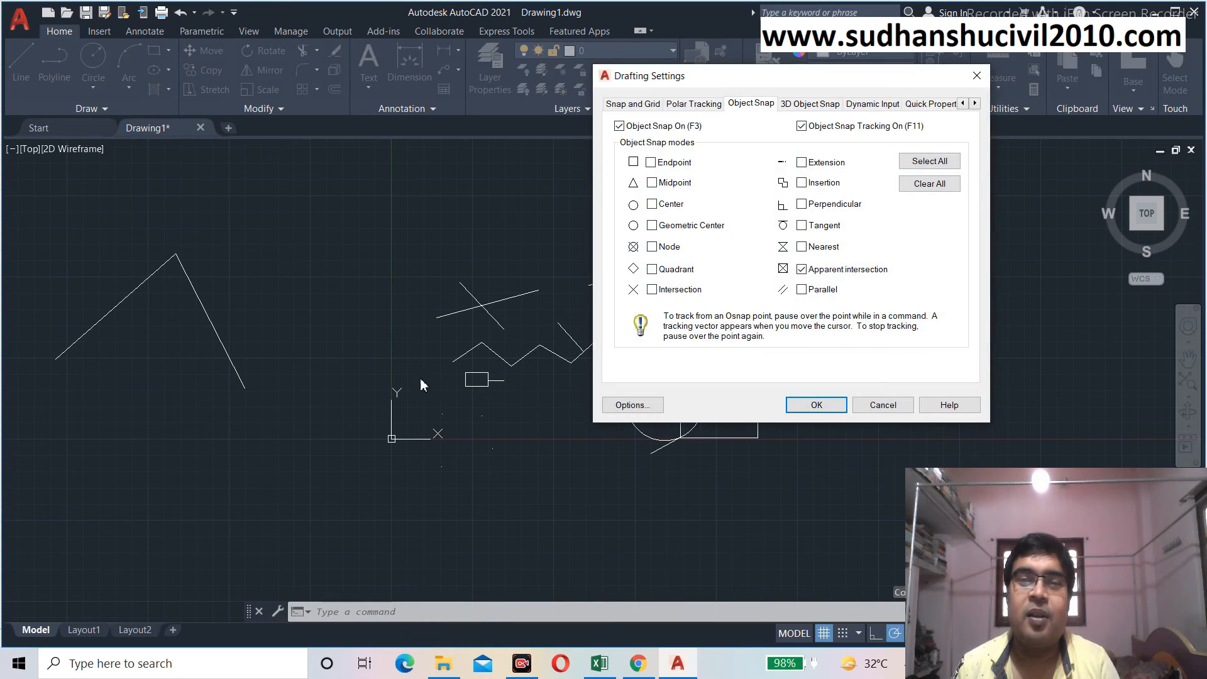
{"action": "left_click", "coordinate": [801, 270]}
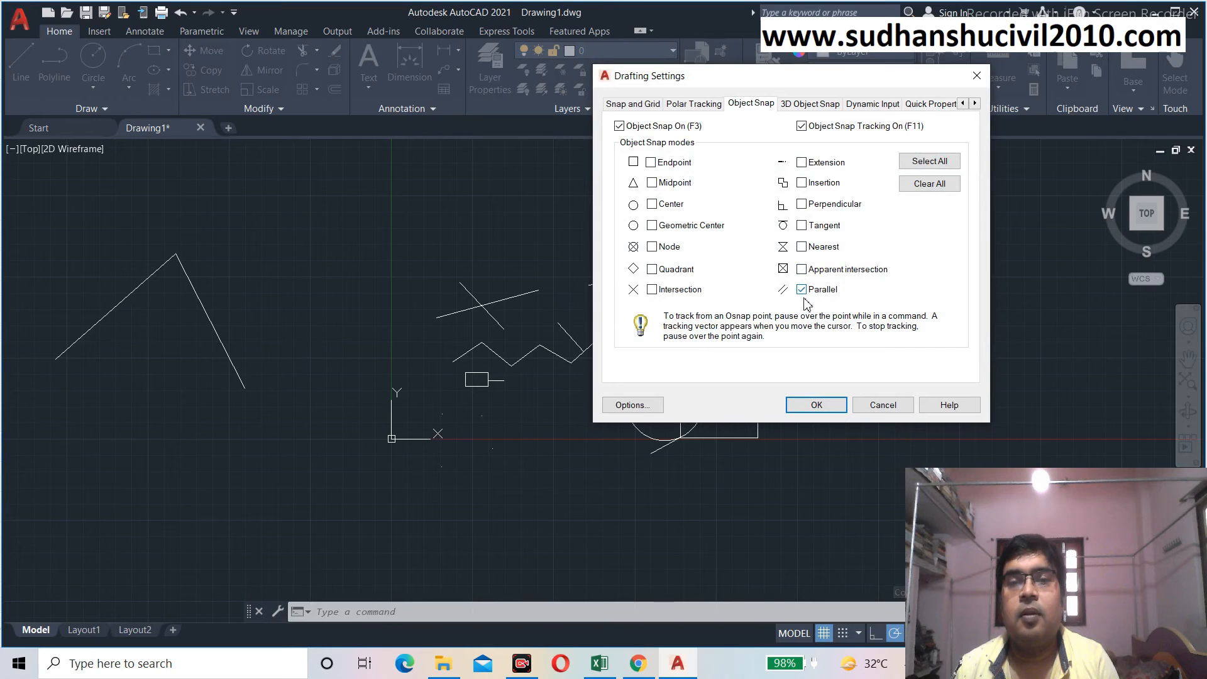
{"action": "left_click", "coordinate": [818, 405]}
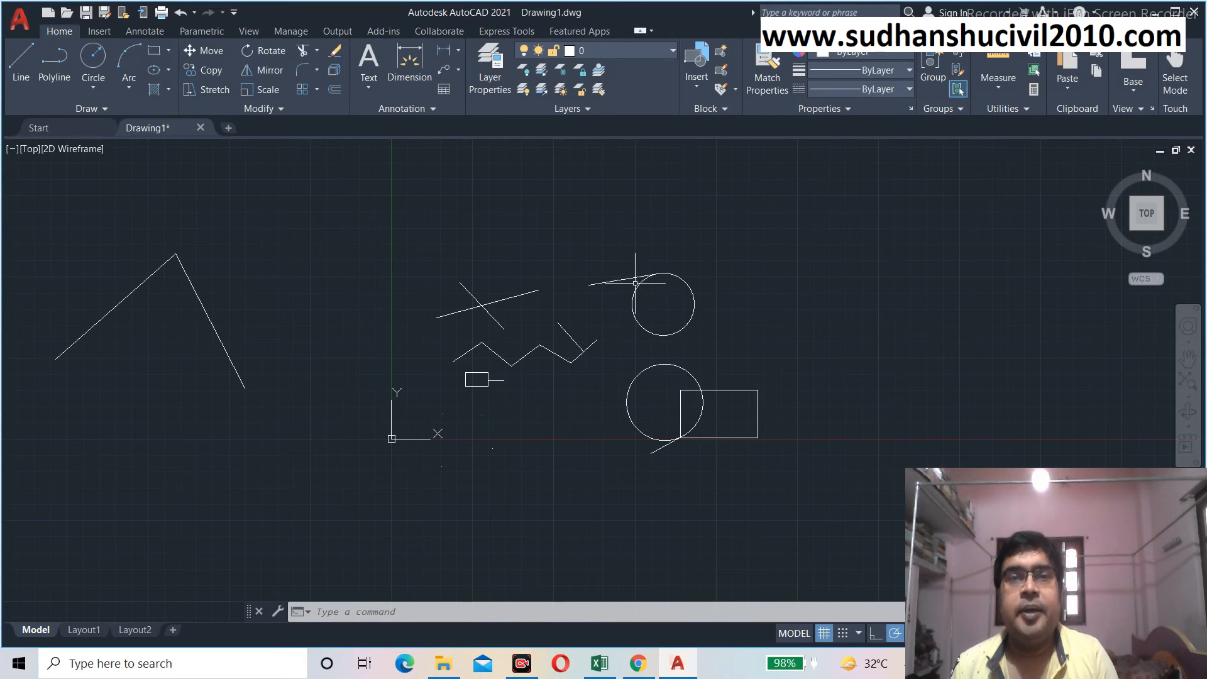
Draw a separate slanted line rising to the right, in the empty area right of the inverted V
{"action": "left_click", "coordinate": [27, 61]}
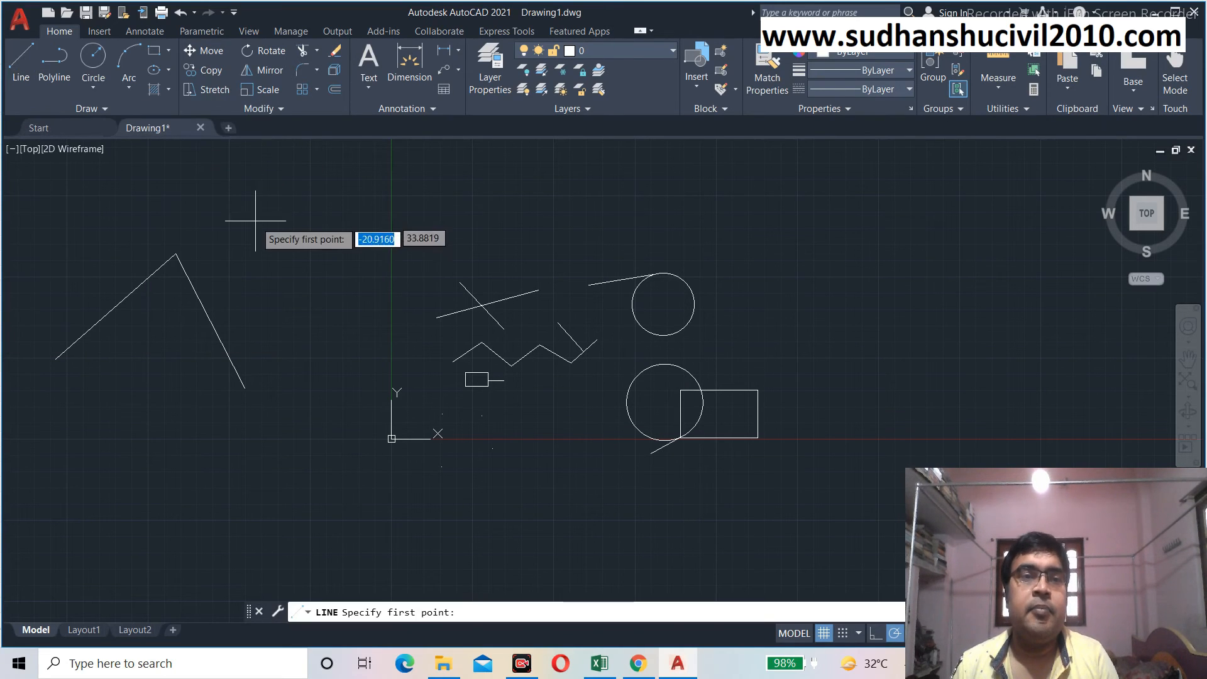
{"action": "left_click", "coordinate": [261, 270]}
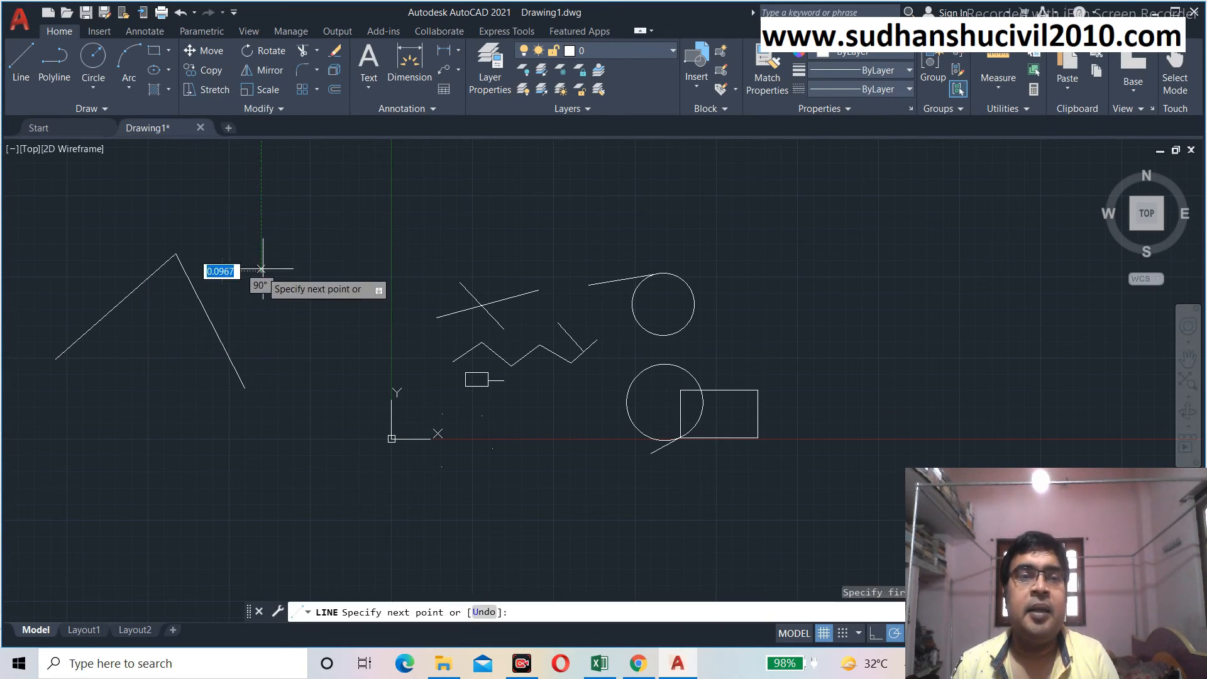
{"action": "left_click", "coordinate": [375, 173]}
{"action": "key", "text": "Return"}
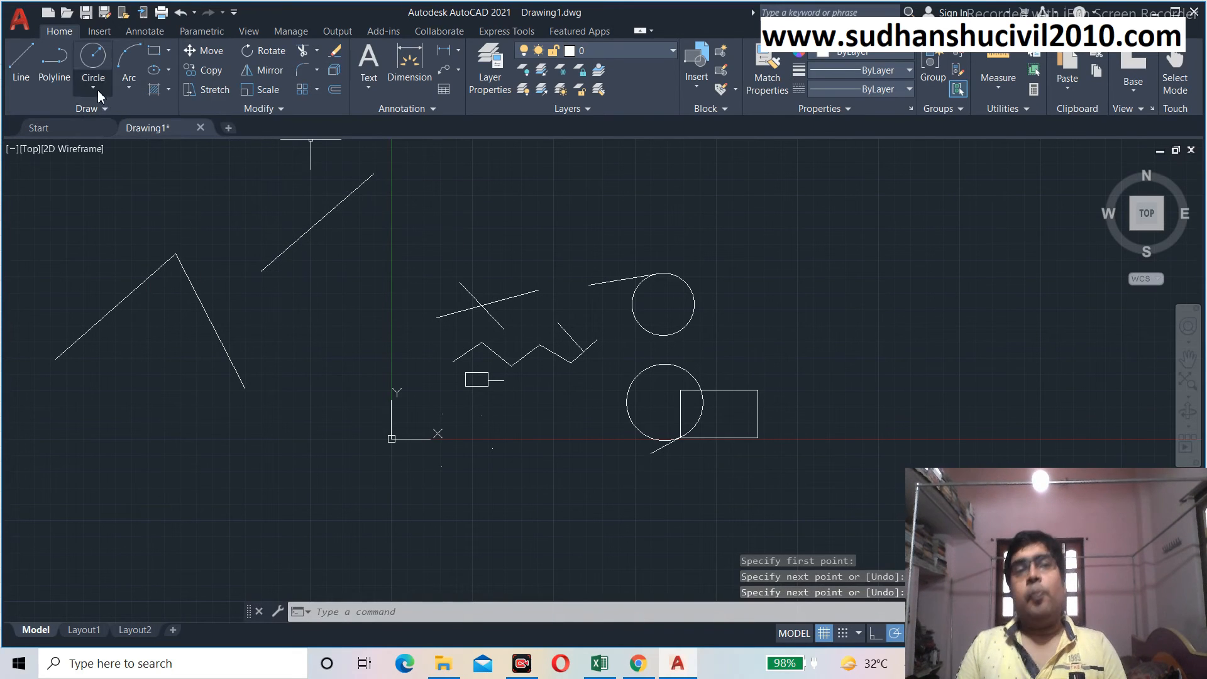
Try to draw a second line below the new slanted line, aligned to it with the Parallel snap
{"action": "left_click", "coordinate": [24, 62]}
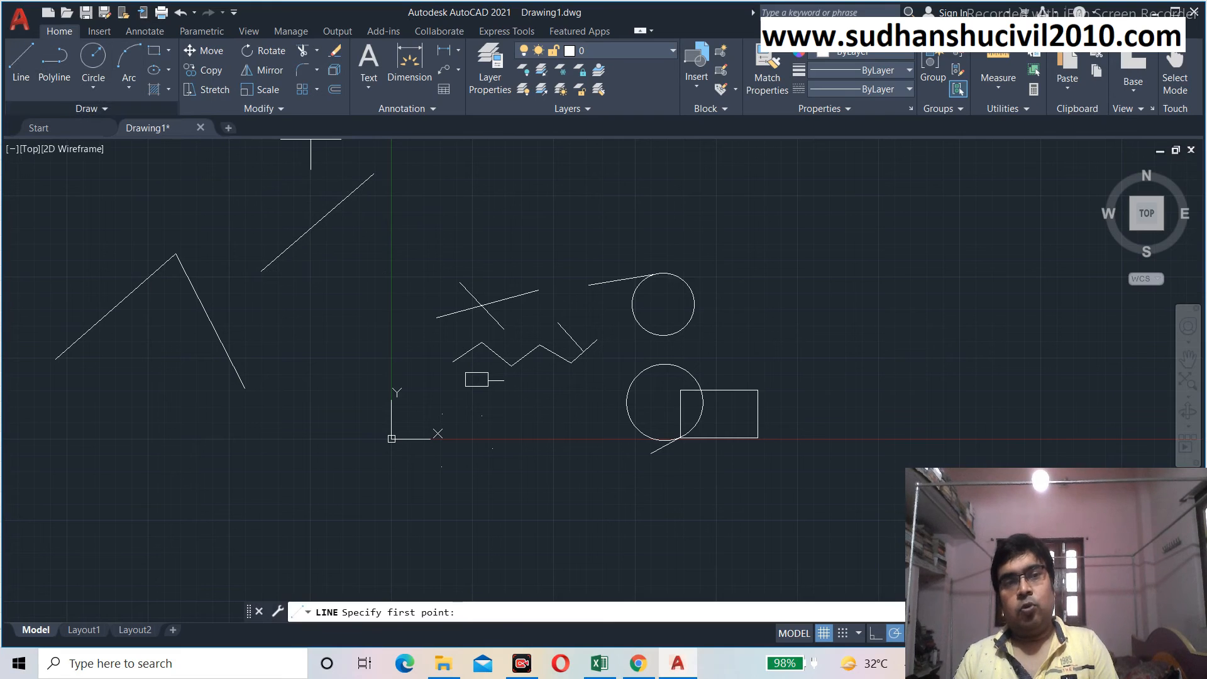
{"action": "left_click", "coordinate": [307, 323]}
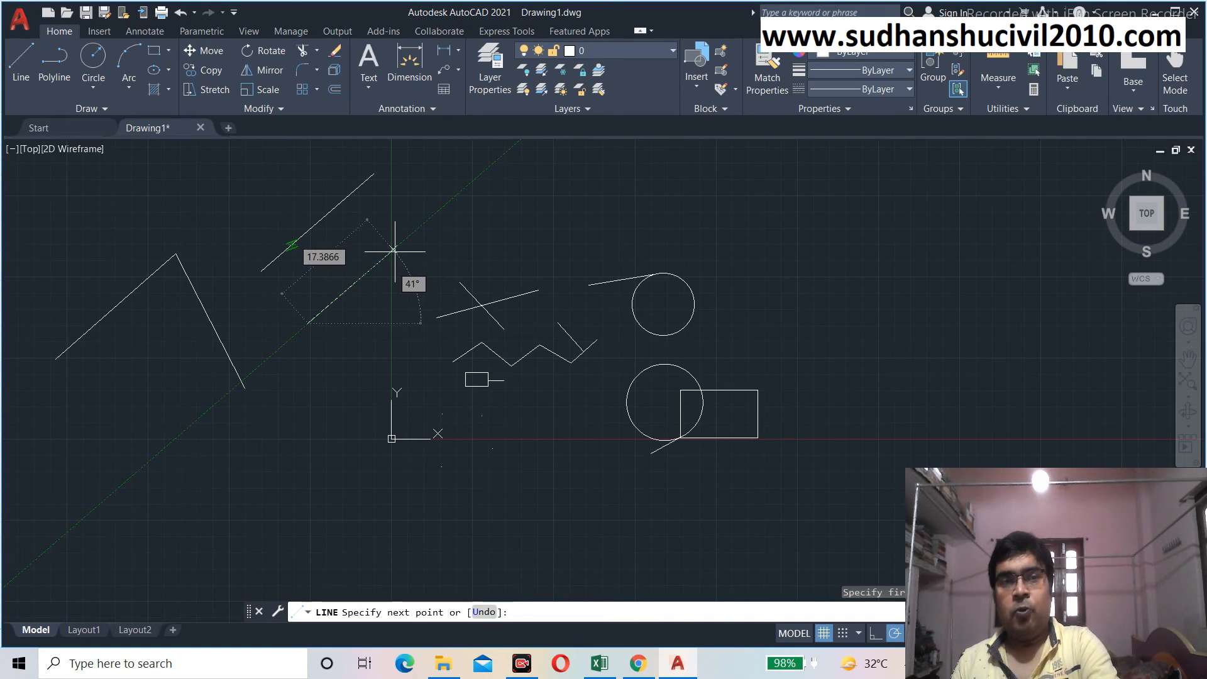
{"action": "key", "text": "Return"}
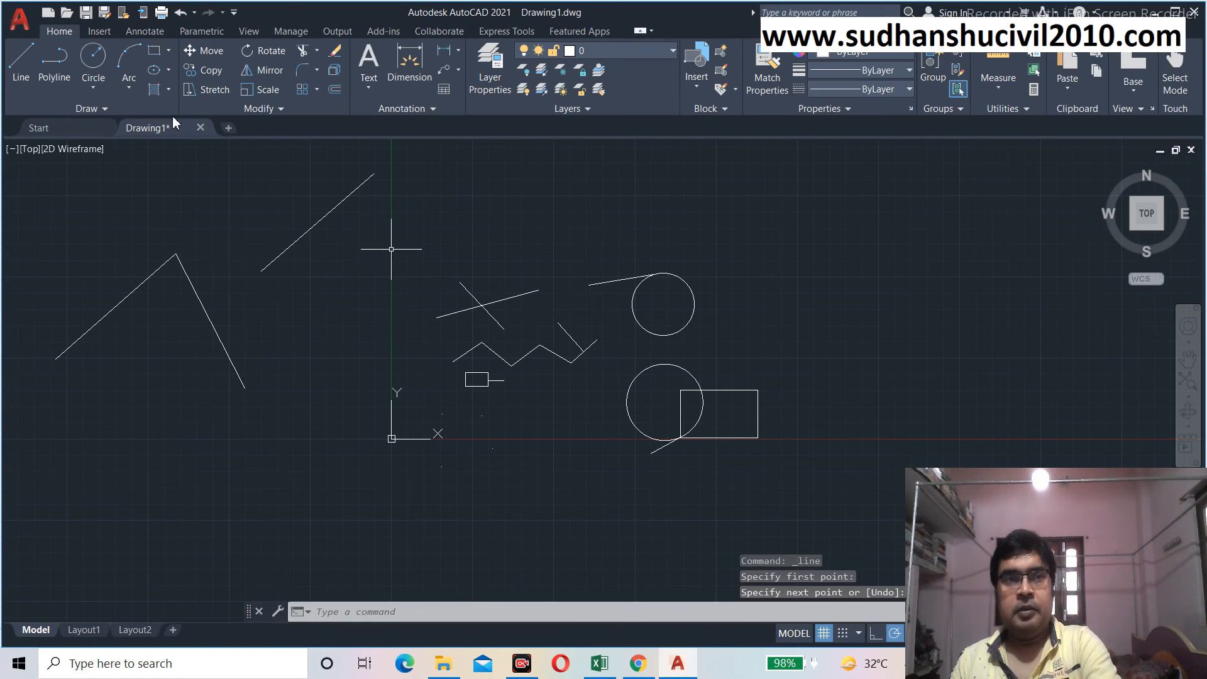
Draw a second line below the slanted line beside the inverted V, aligned parallel to it with the Parallel snap
{"action": "left_click", "coordinate": [21, 63]}
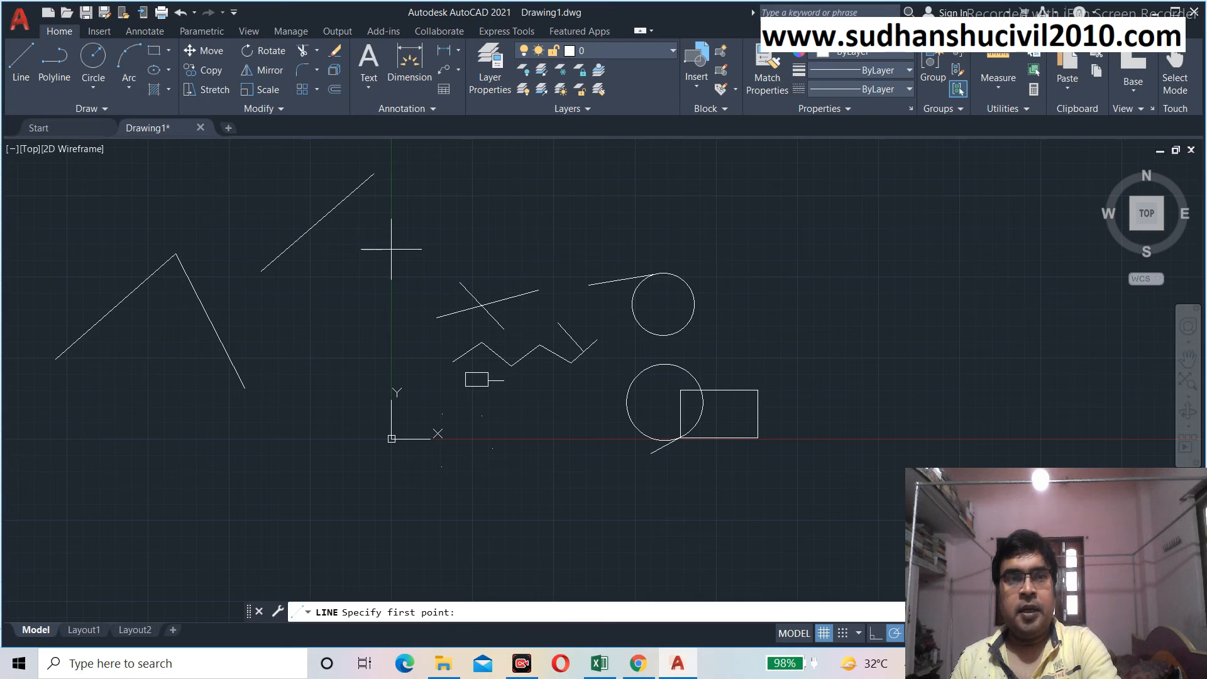
{"action": "left_click", "coordinate": [307, 314]}
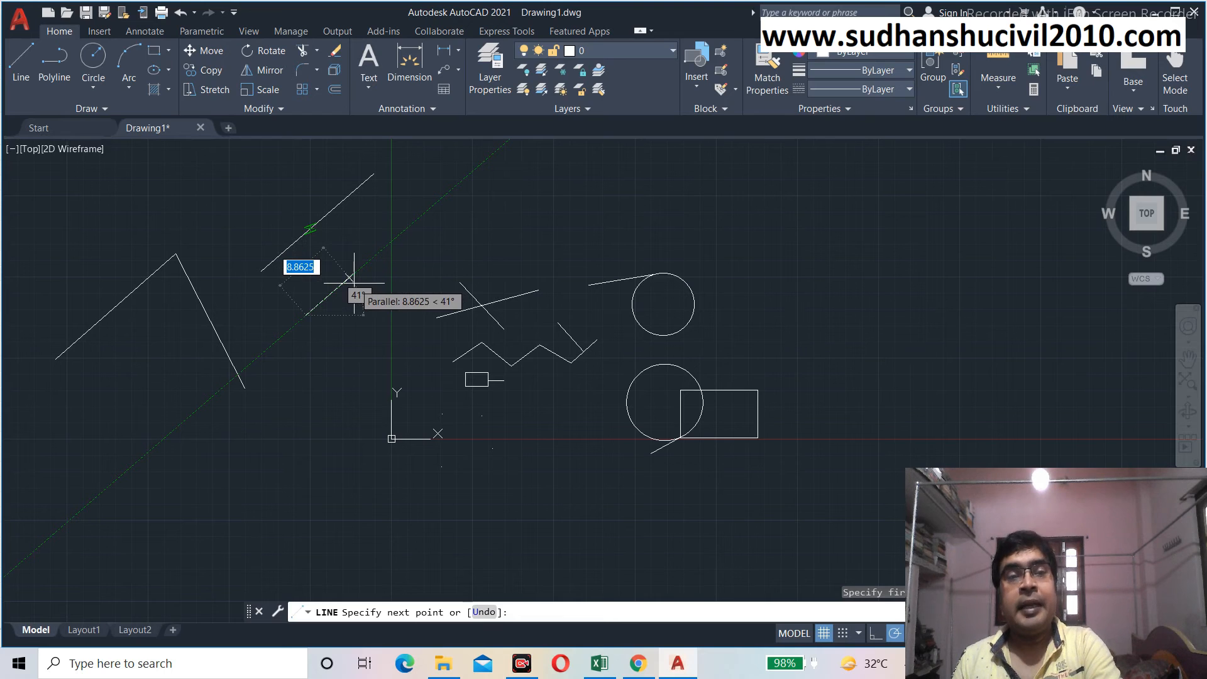
{"action": "left_click", "coordinate": [415, 220]}
{"action": "key", "text": "Return"}
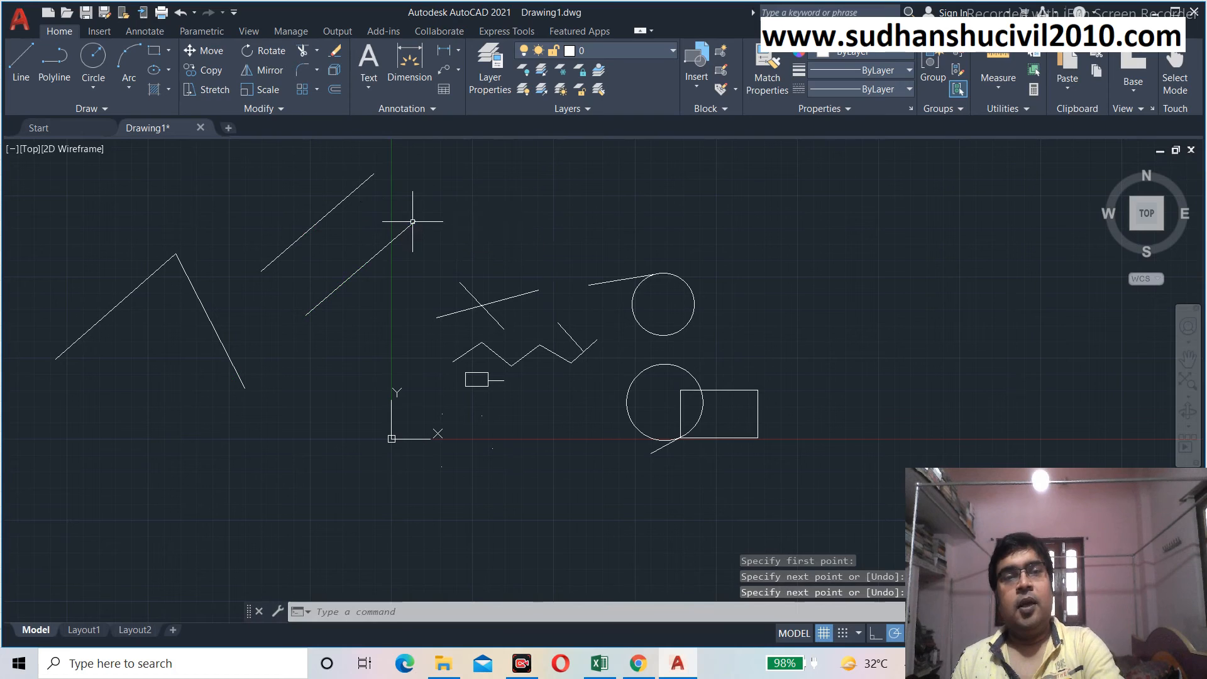
Draw another slanted line rising to the right, in the empty area above and right of the two circles
{"action": "left_click", "coordinate": [21, 61]}
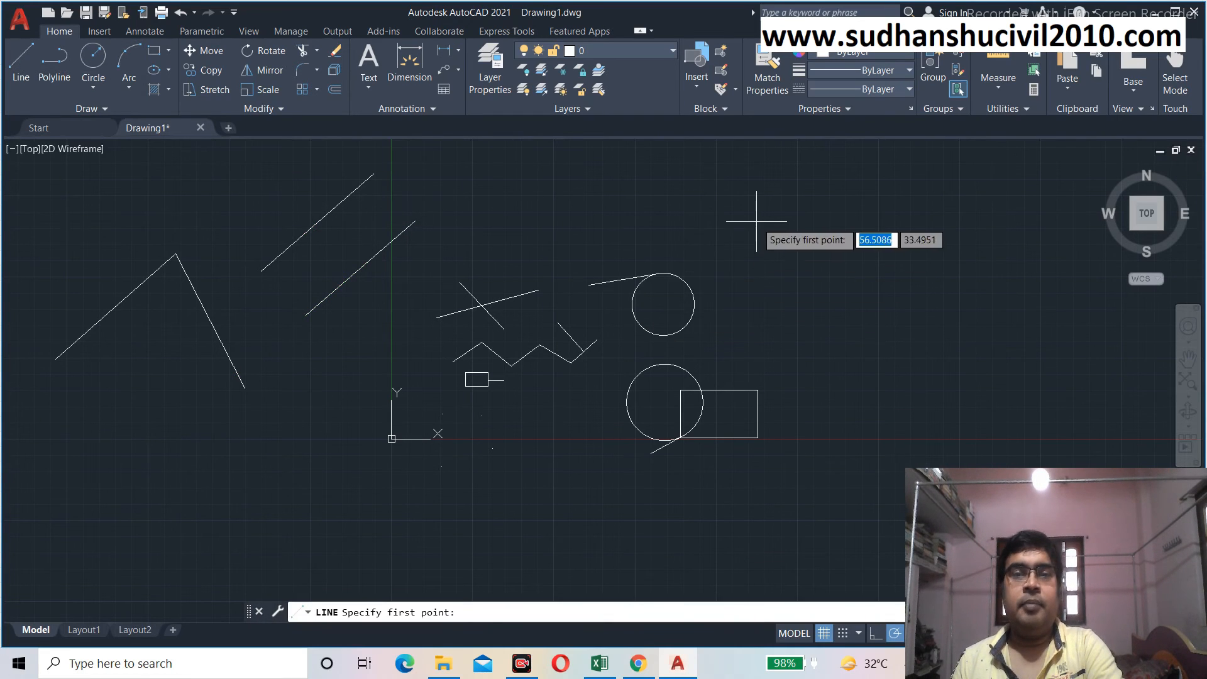
{"action": "left_click", "coordinate": [732, 247]}
{"action": "left_click", "coordinate": [830, 164]}
{"action": "key", "text": "Return"}
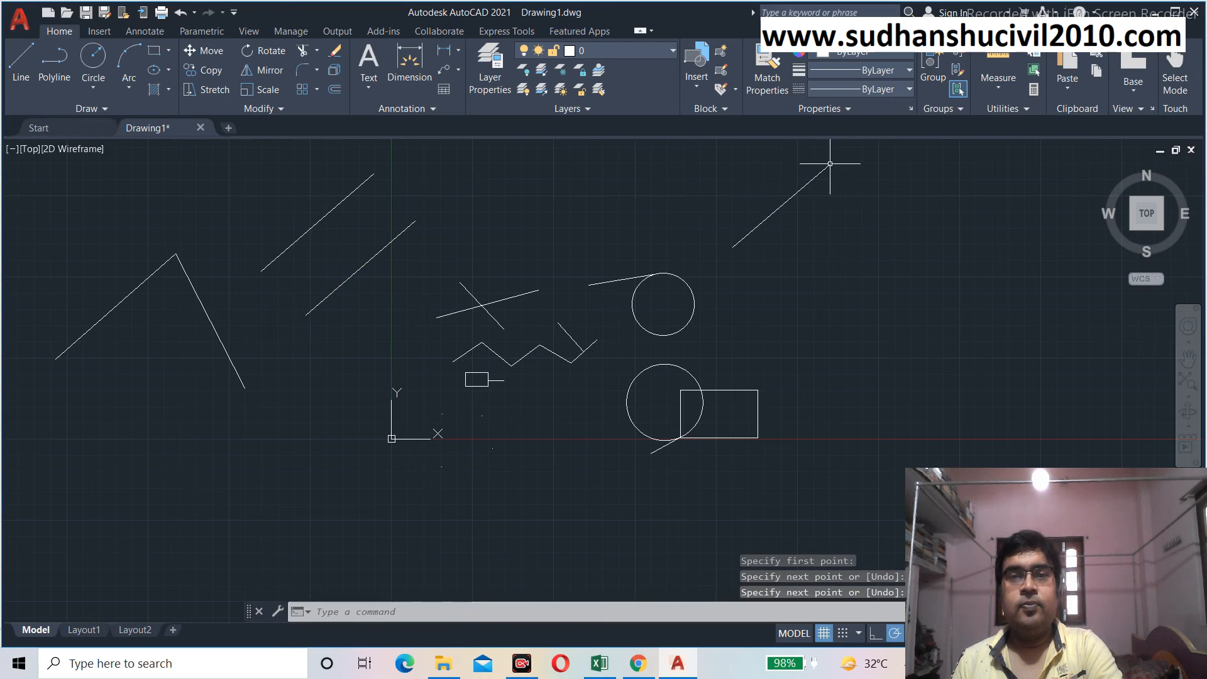
Draw a line below the new slanted line above the circles, aligned parallel to it with the Parallel snap
{"action": "left_click", "coordinate": [30, 61]}
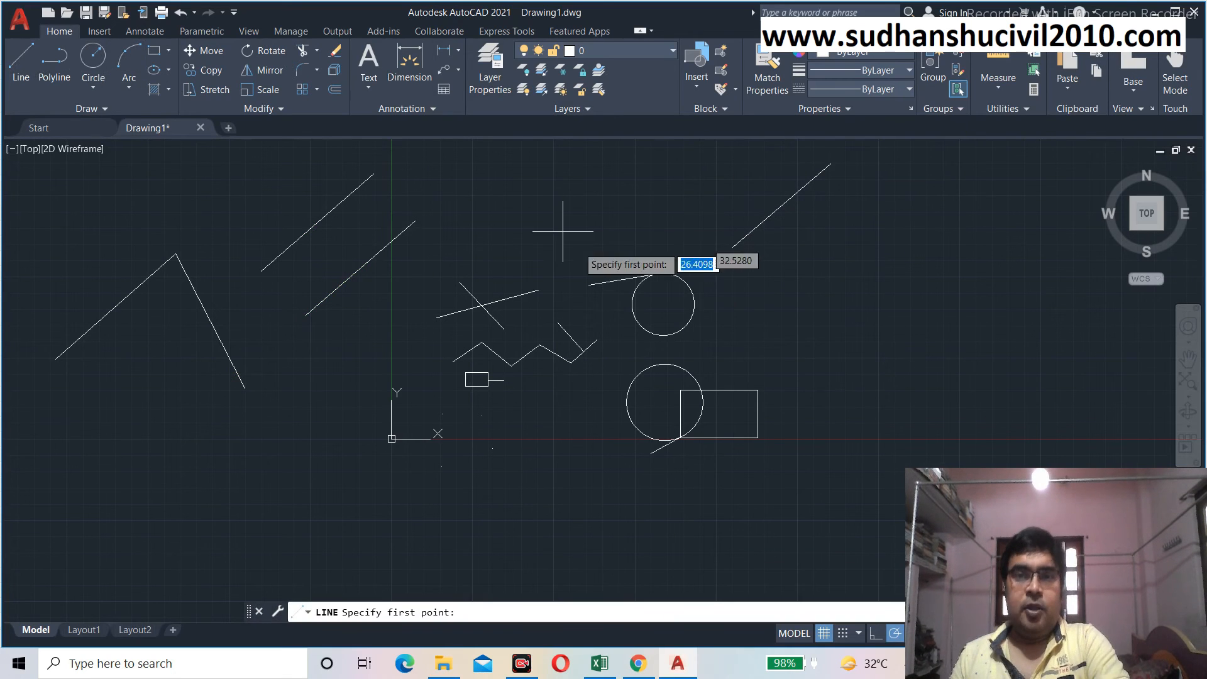
{"action": "left_click", "coordinate": [778, 288]}
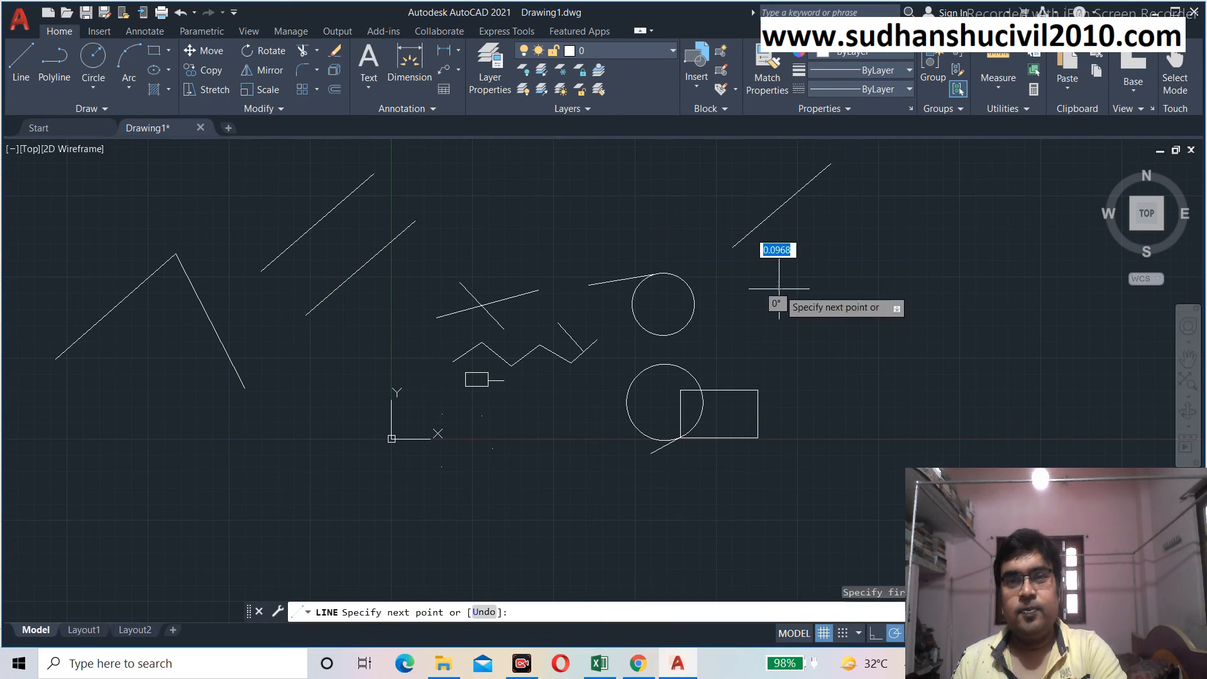
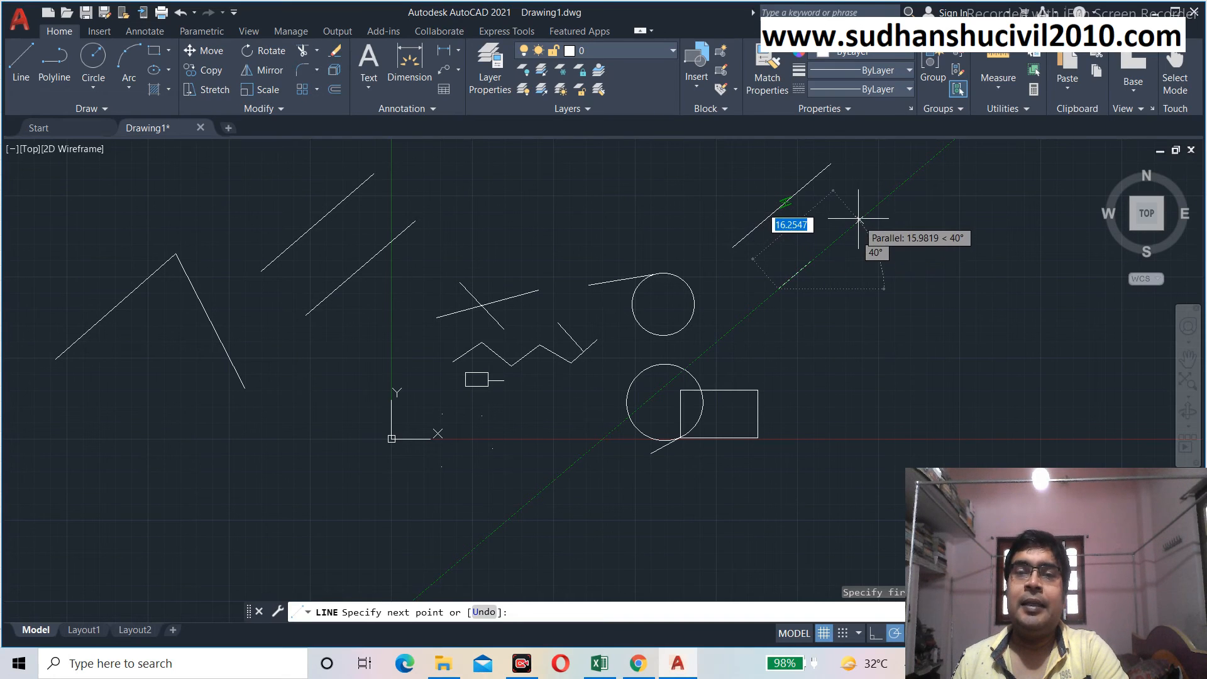
{"action": "left_click", "coordinate": [883, 200]}
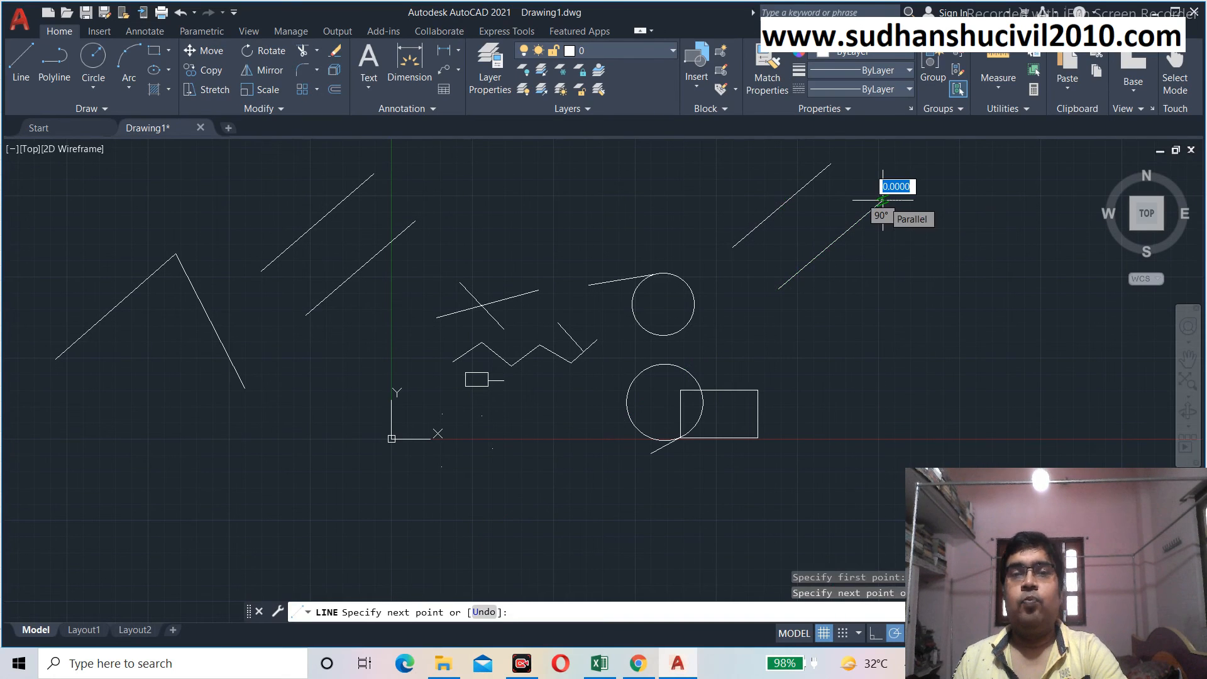
{"action": "key", "text": "Return"}
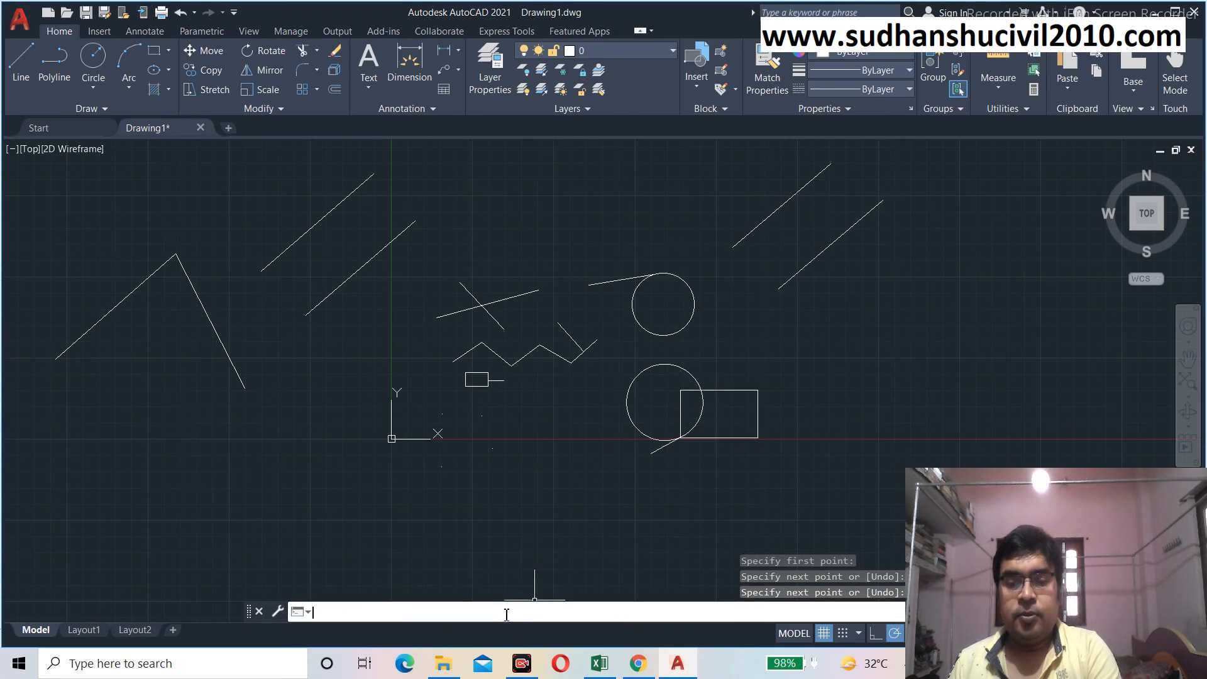
Review the description of the Parallel object snap mode in the drafting settings with the OS command
{"action": "type", "text": "os"}
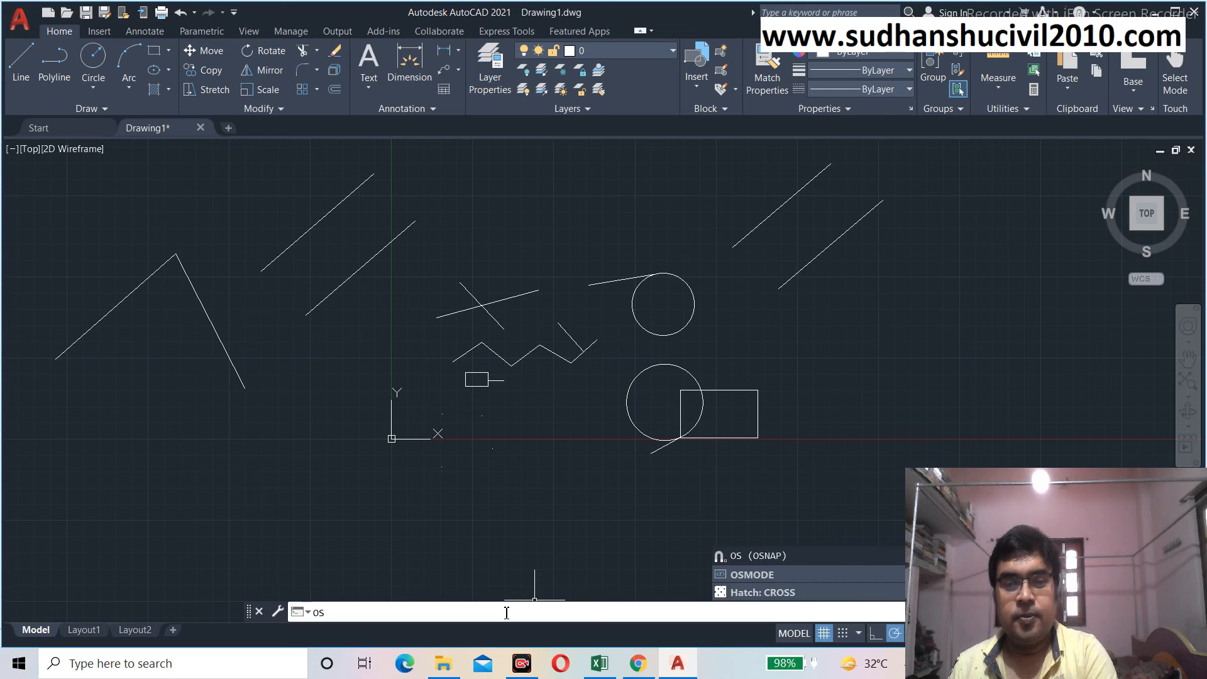
{"action": "key", "text": "Return"}
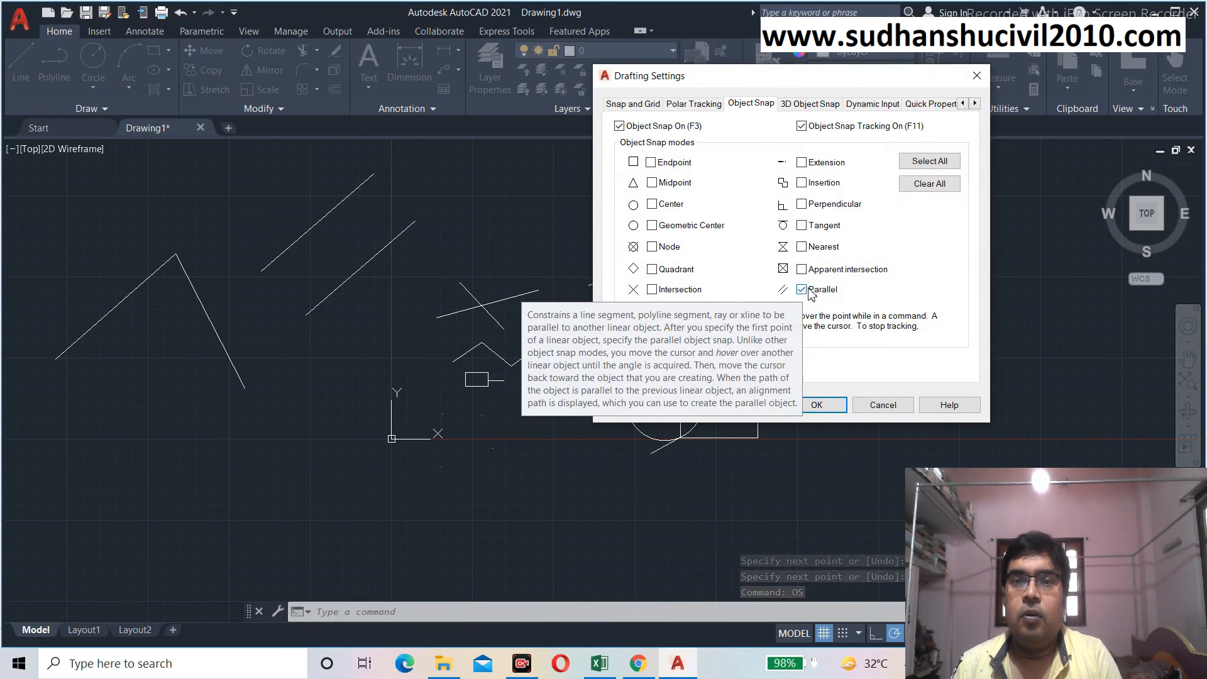
{"action": "left_click", "coordinate": [817, 406]}
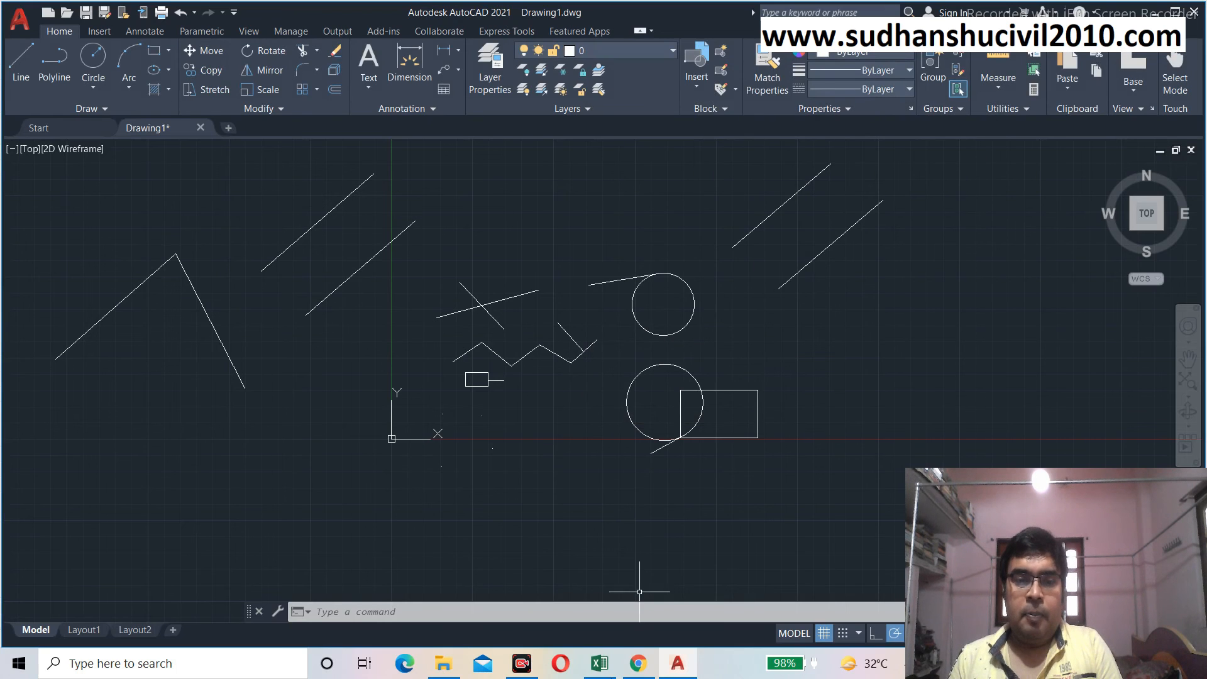
Switch to Excel to review the object snap checklist and return to AutoCAD
{"action": "left_click", "coordinate": [600, 660]}
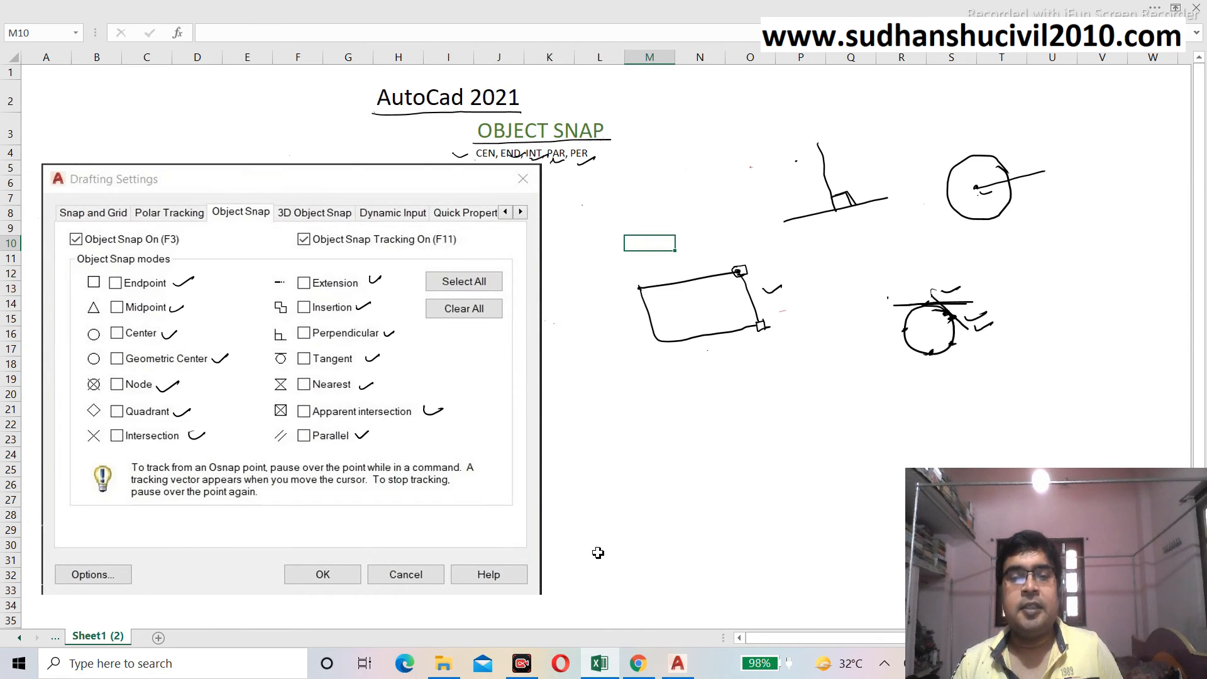
{"action": "left_click", "coordinate": [681, 668]}
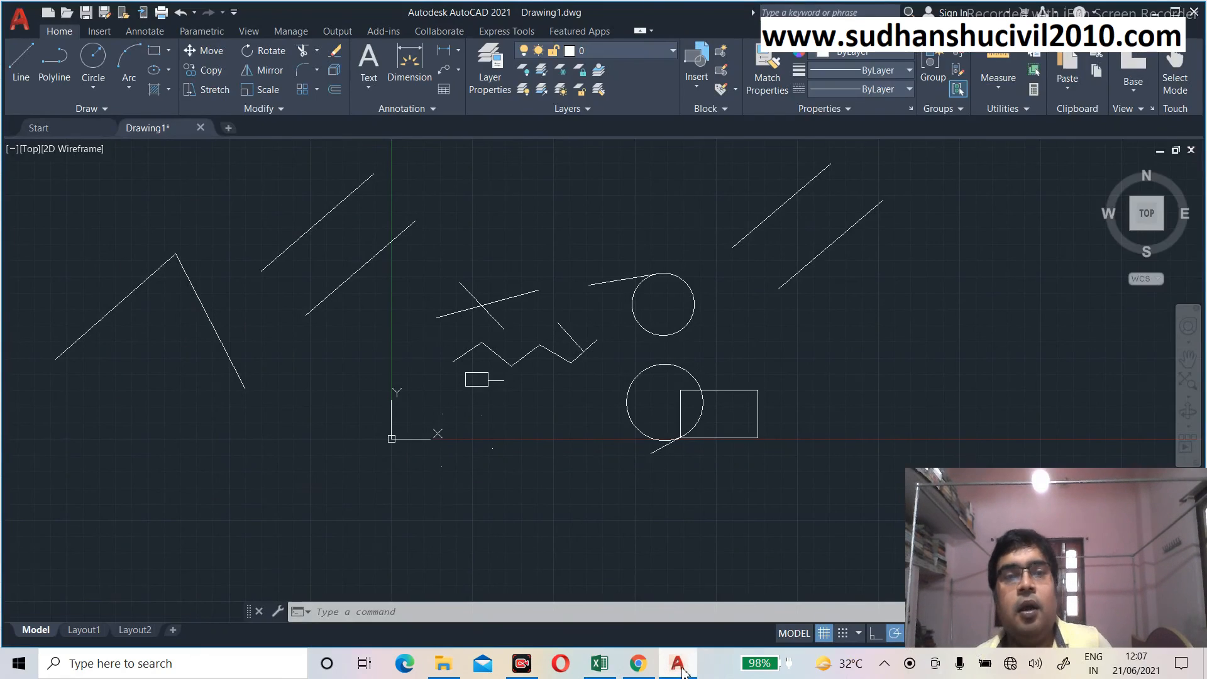
Select all the sample shapes in the drawing with a window lasso and erase them
{"action": "scroll", "coordinate": [410, 411], "scroll_direction": "down", "scroll_amount": 2}
{"action": "mouse_move", "coordinate": [95, 284]}
{"action": "left_mouse_down"}
{"action": "mouse_move", "coordinate": [140, 242]}
{"action": "mouse_move", "coordinate": [301, 244]}
{"action": "mouse_move", "coordinate": [630, 198]}
{"action": "mouse_move", "coordinate": [761, 255]}
{"action": "mouse_move", "coordinate": [665, 487]}
{"action": "mouse_move", "coordinate": [225, 490]}
{"action": "left_mouse_up"}
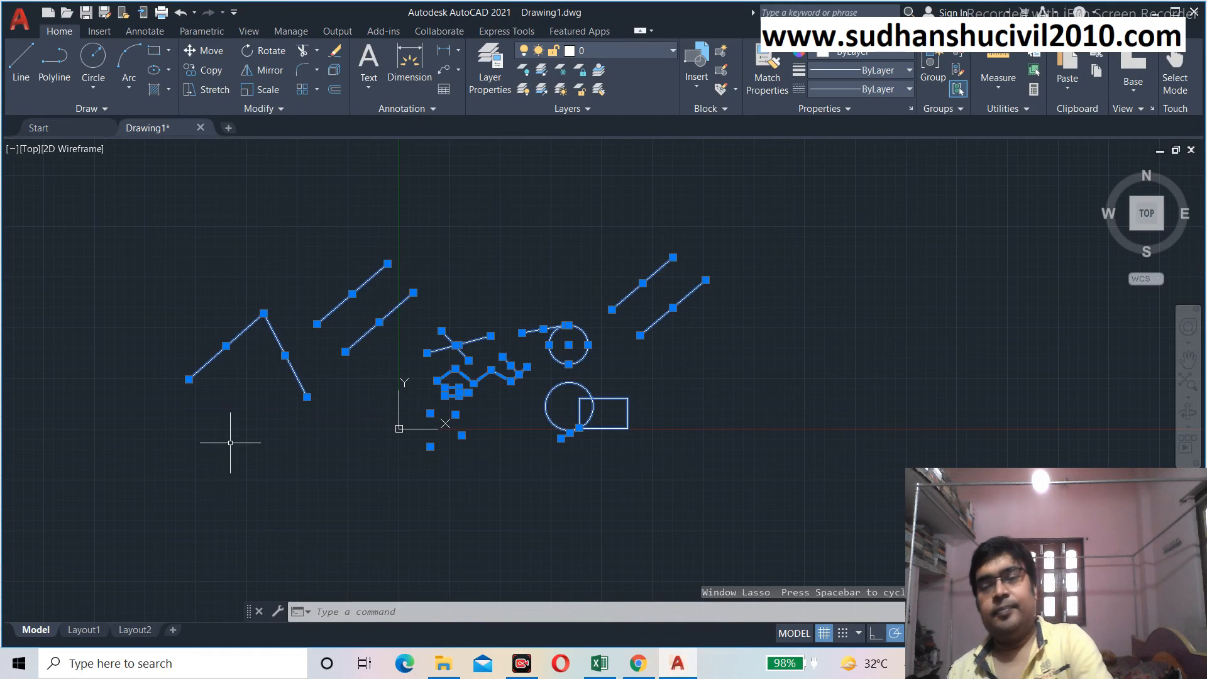
{"action": "key", "text": "Delete"}
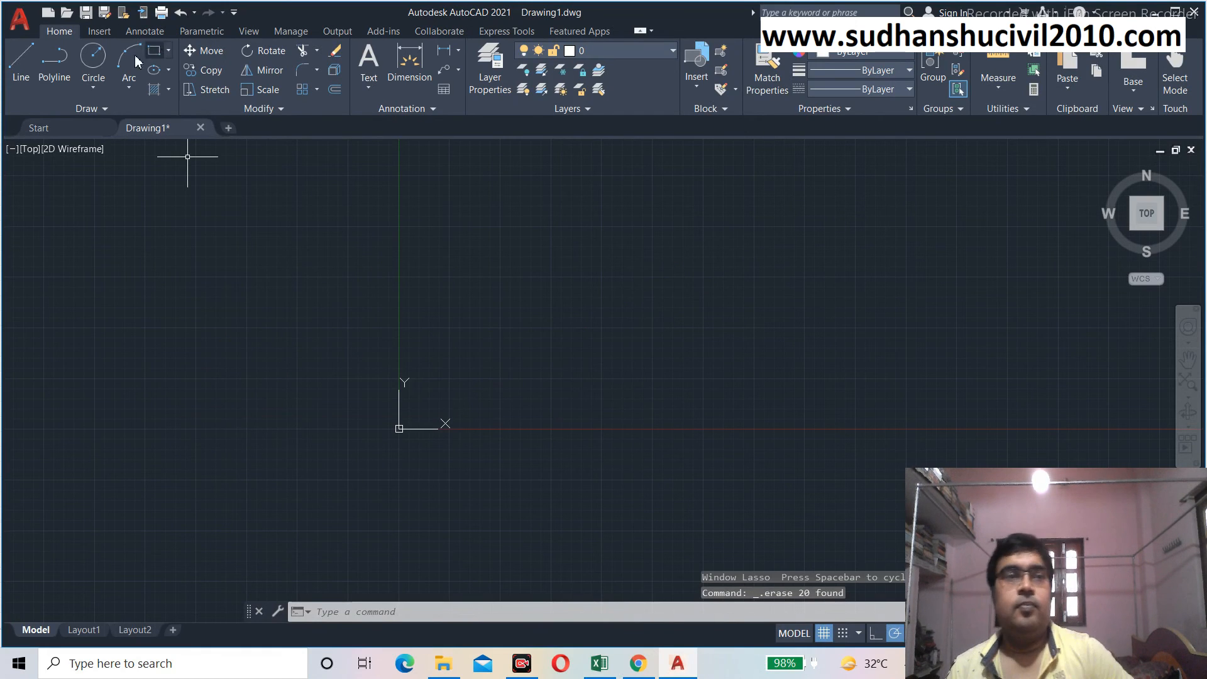
Draw a circle with a radius of about 19 in the empty area above and left of the origin
{"action": "left_click", "coordinate": [93, 58]}
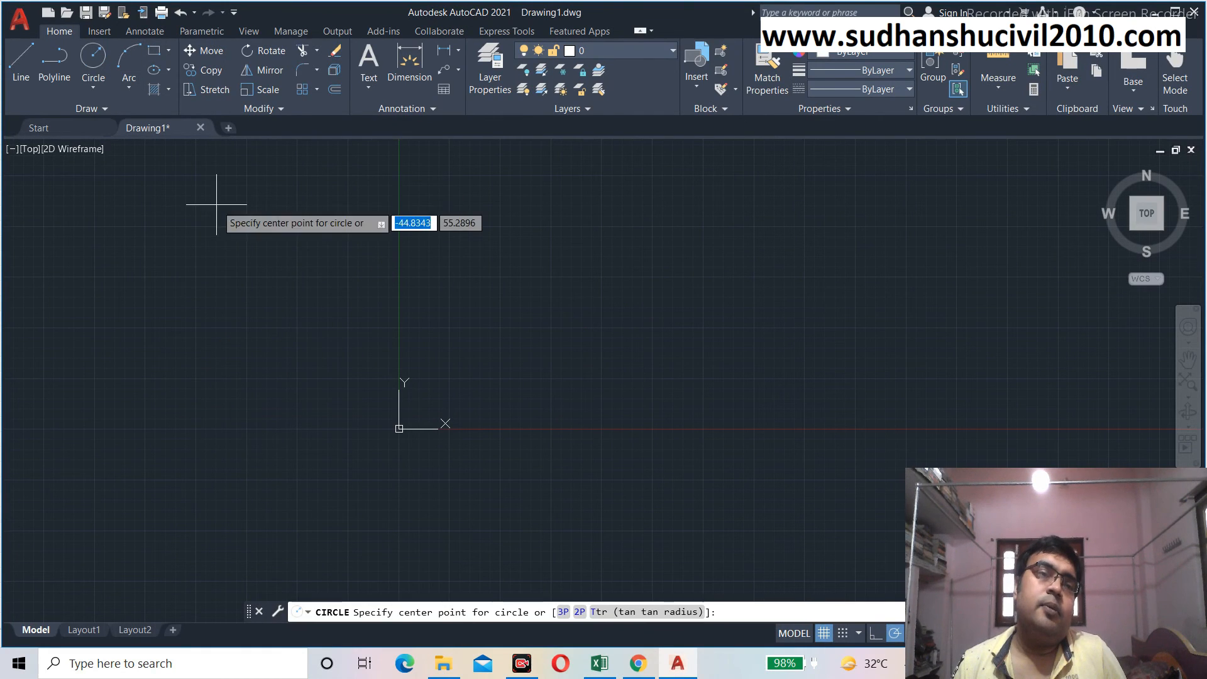
{"action": "left_click", "coordinate": [238, 291]}
{"action": "left_click", "coordinate": [313, 306]}
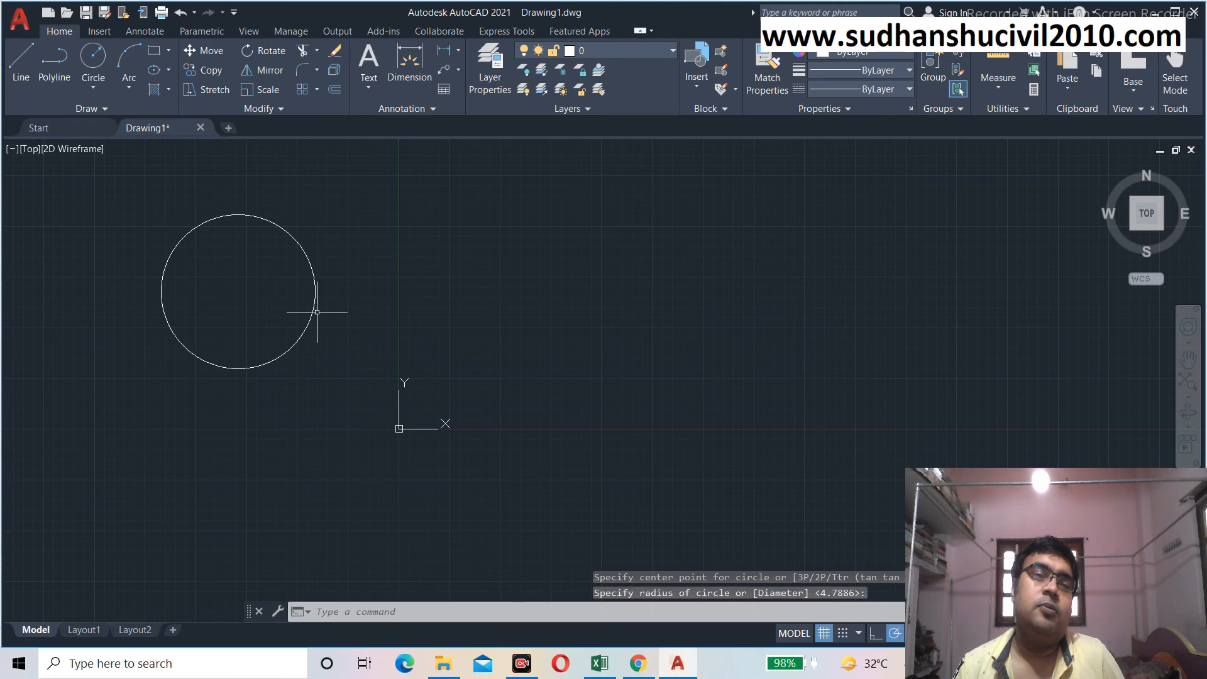
{"action": "key", "text": "Escape"}
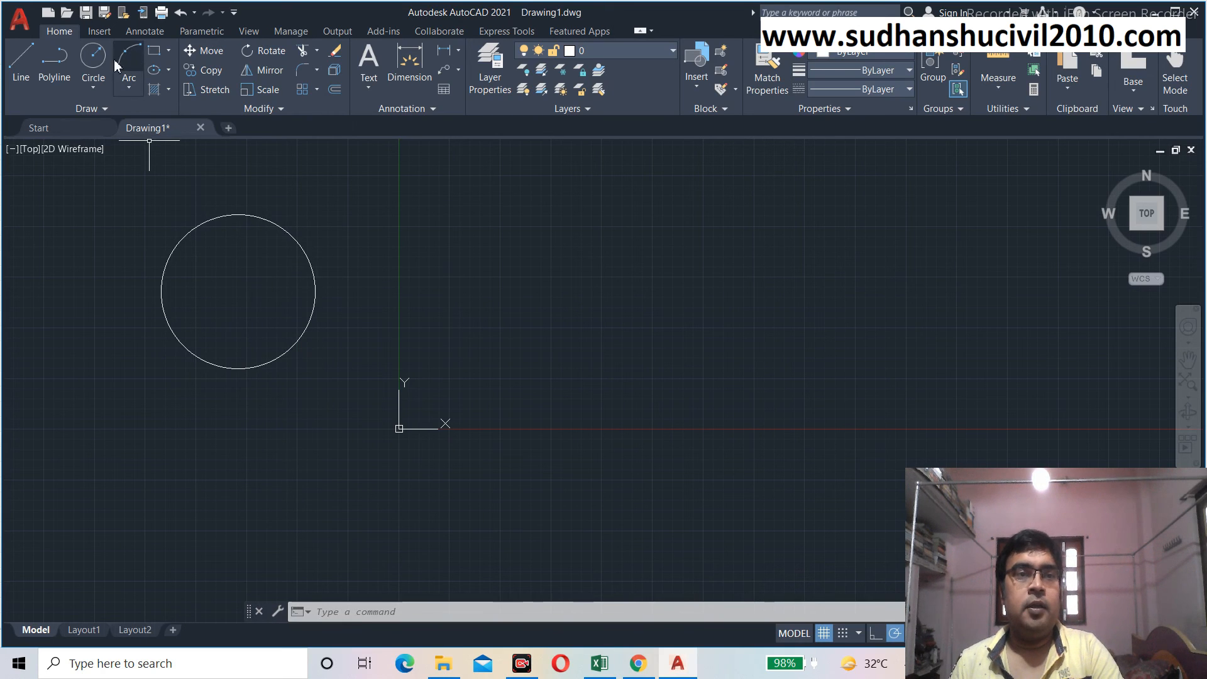
Try to draw a larger concentric circle, picking the existing circle's centre with the cen snap override
{"action": "left_click", "coordinate": [95, 59]}
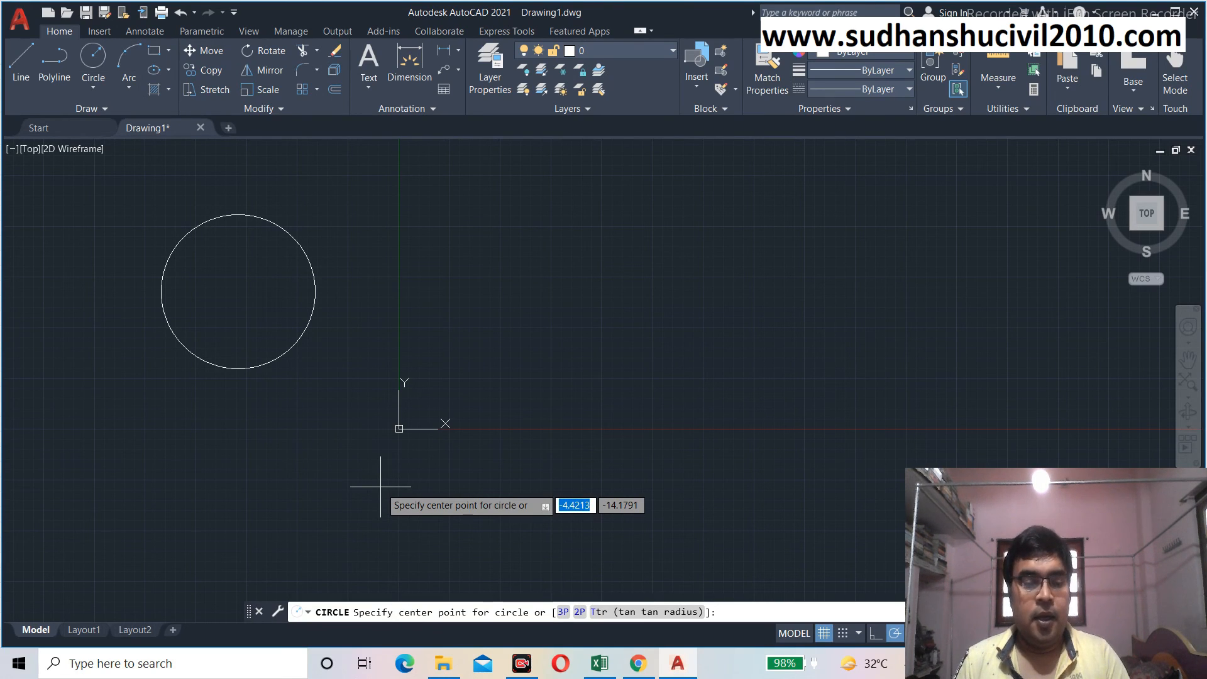
{"action": "type", "text": "ce"}
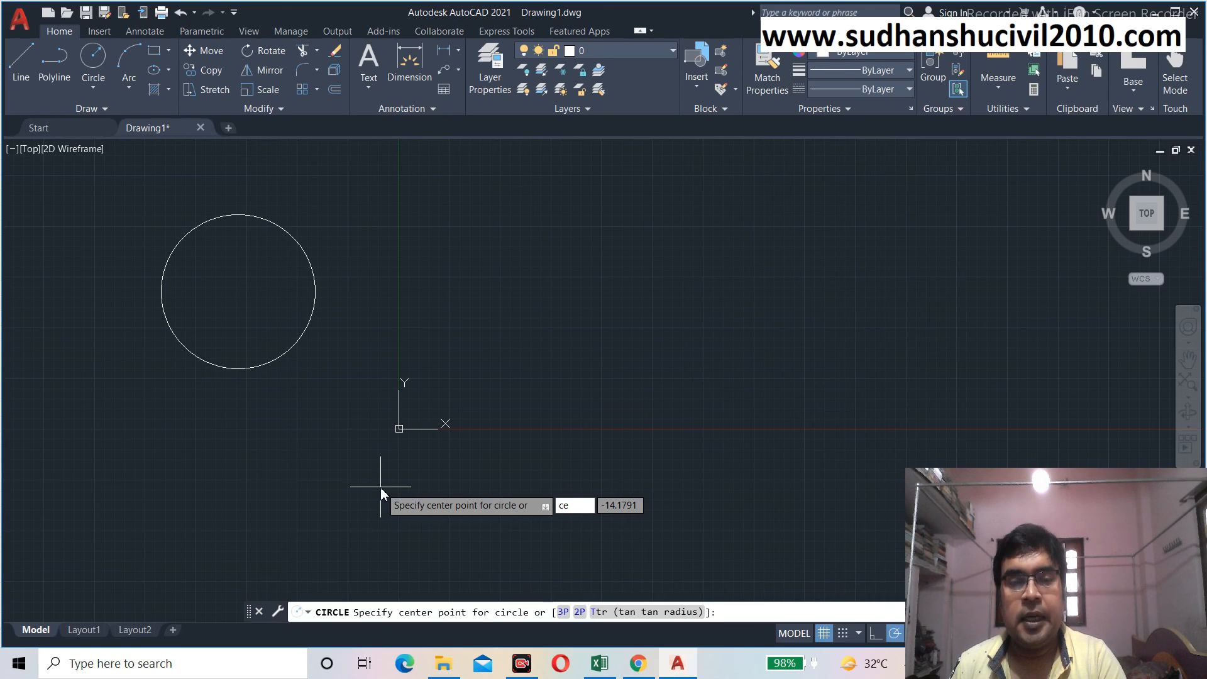
{"action": "type", "text": "n"}
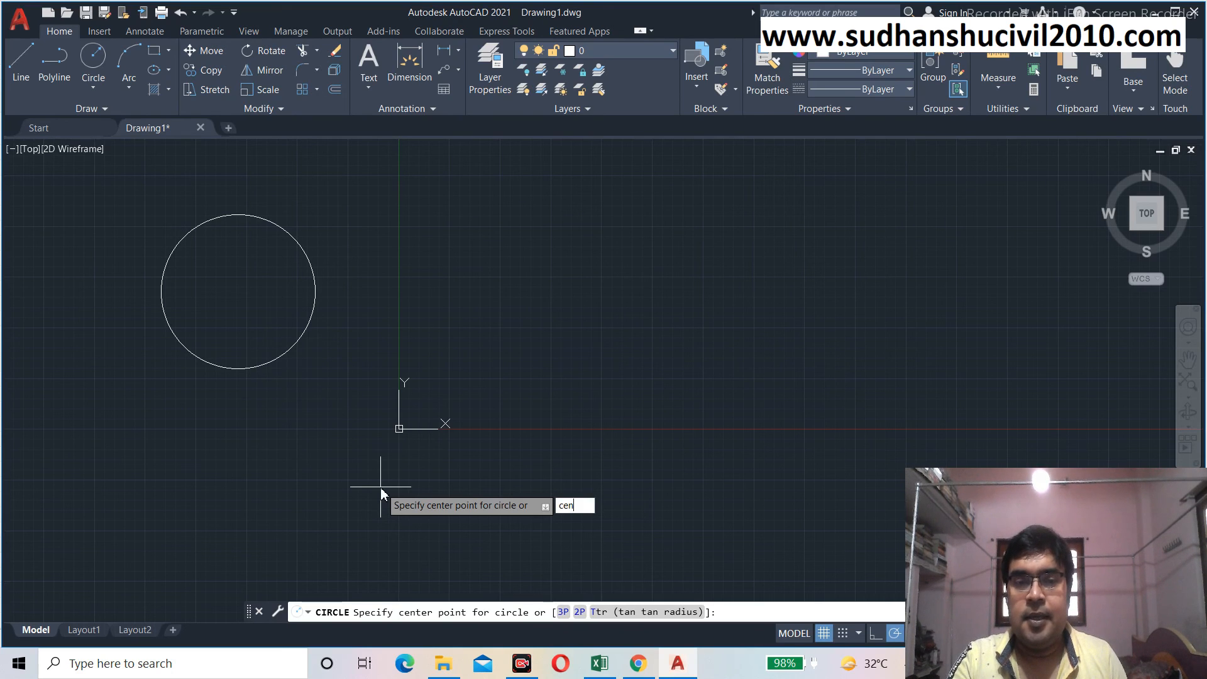
{"action": "key", "text": "Return"}
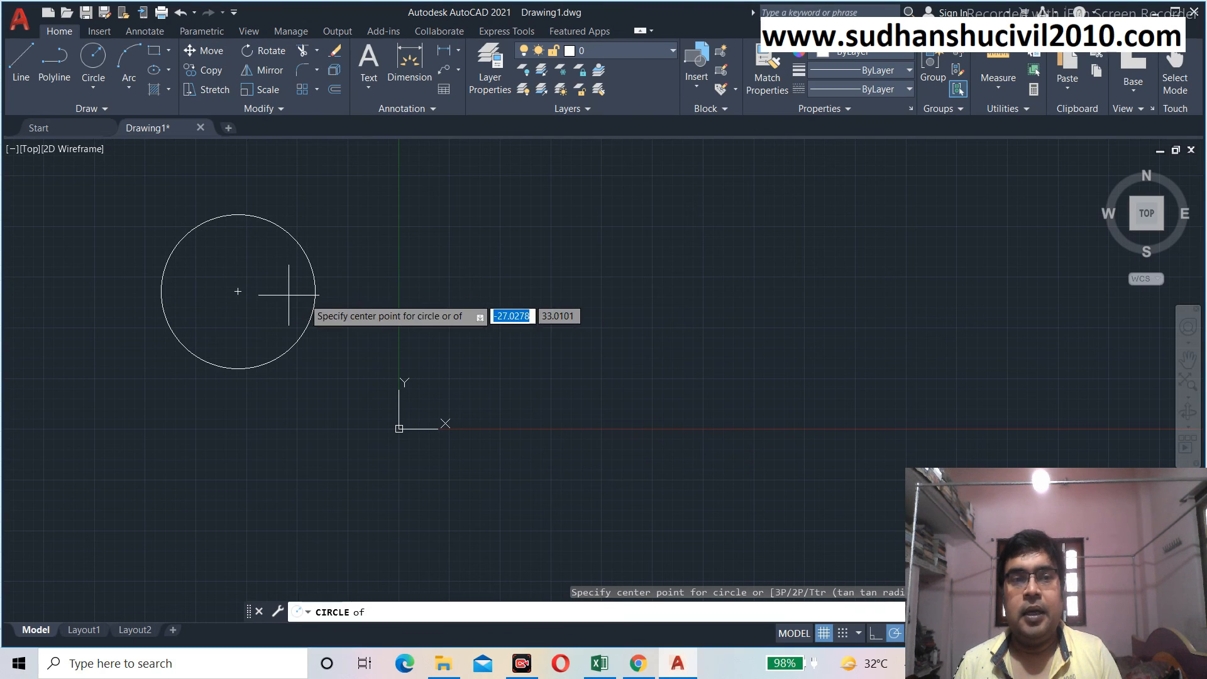
{"action": "left_click", "coordinate": [238, 291]}
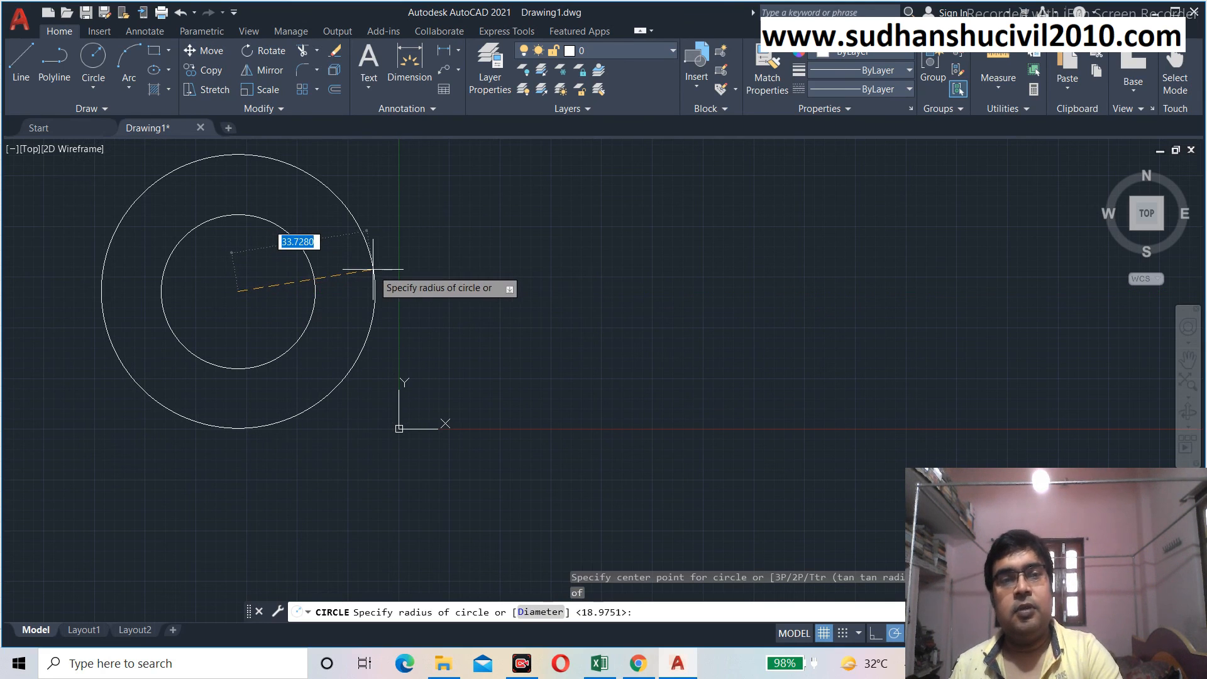
{"action": "key", "text": "Escape"}
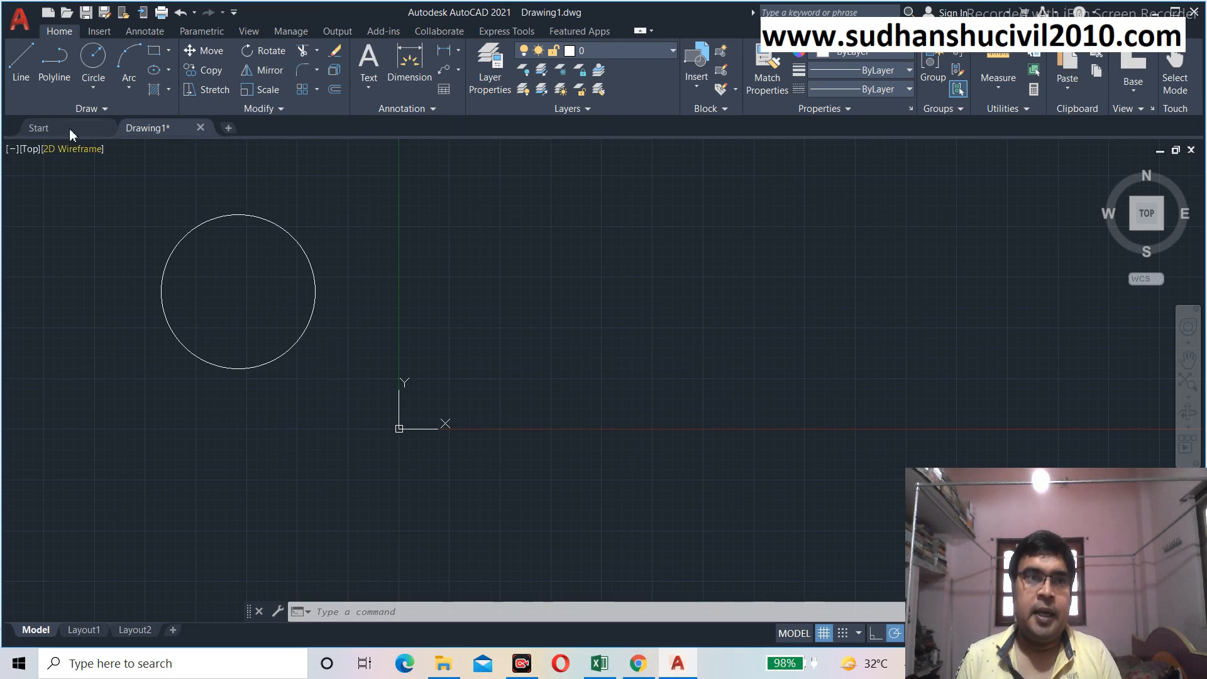
Try to start a line with the cen snap override, entering 10 at the point prompt
{"action": "left_click", "coordinate": [28, 74]}
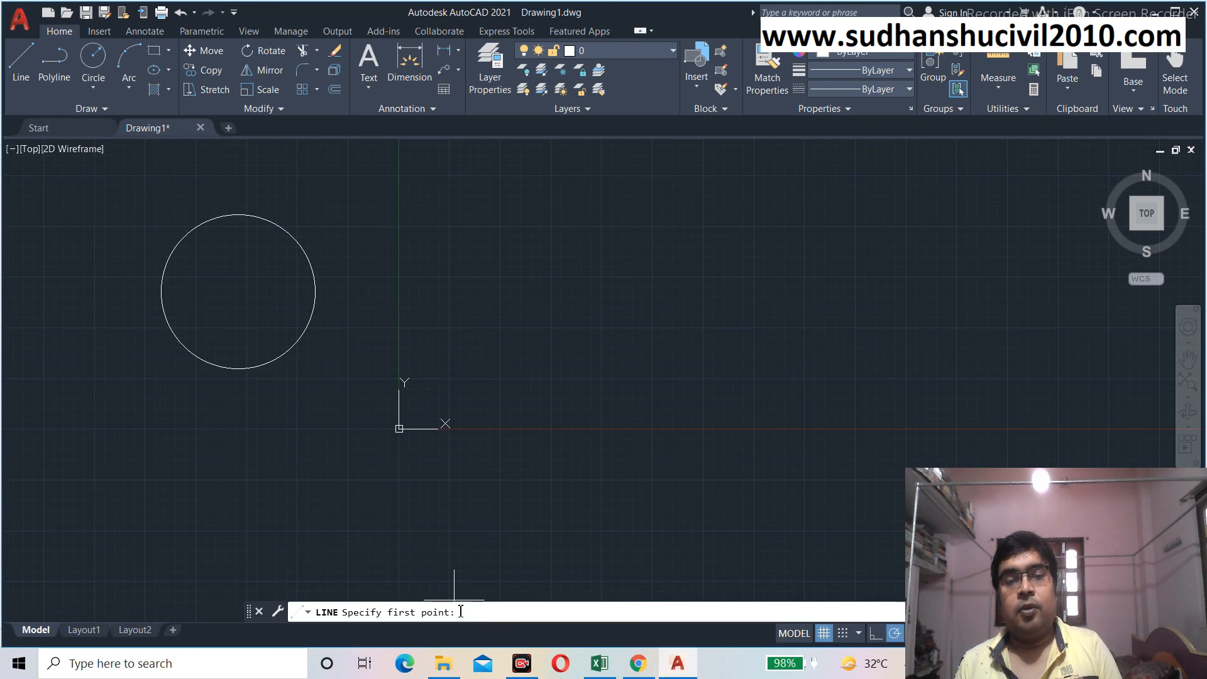
{"action": "type", "text": "c"}
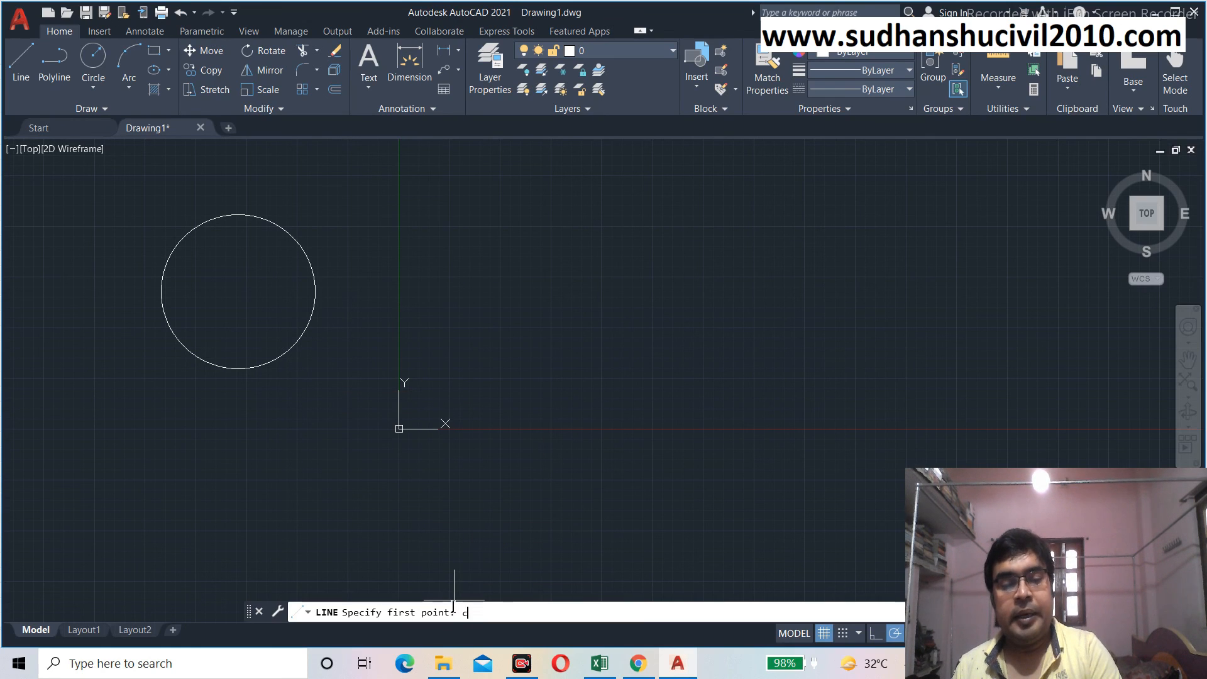
{"action": "type", "text": "en"}
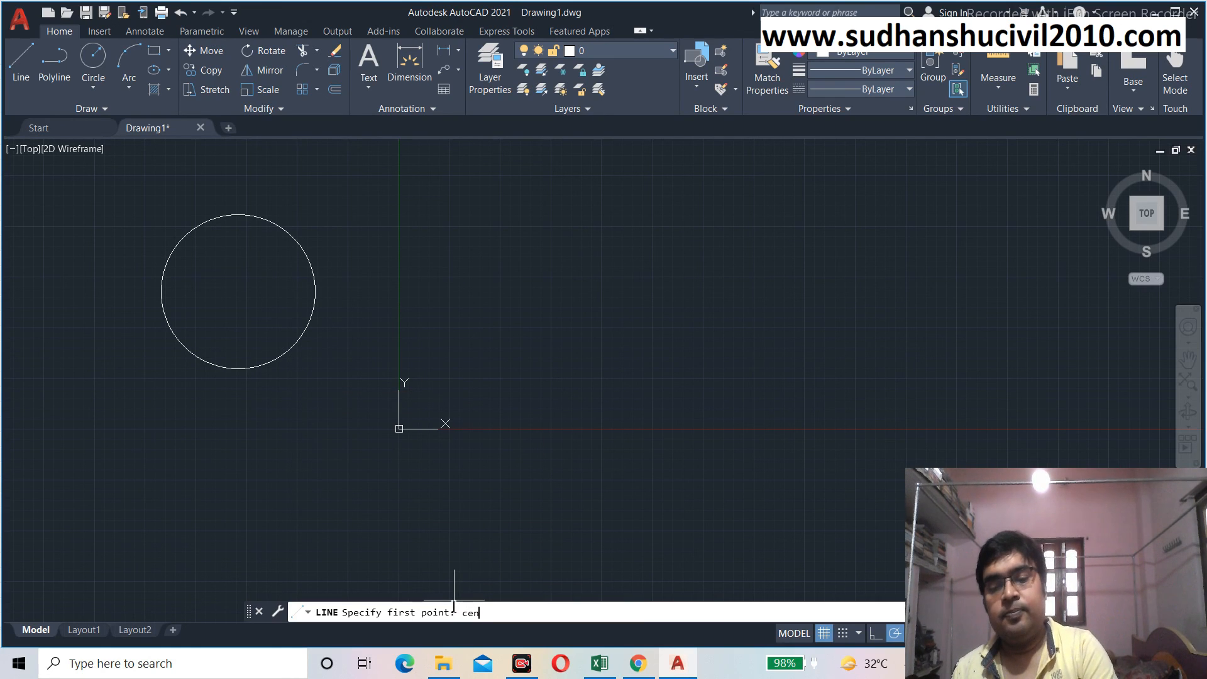
{"action": "key", "text": "Return"}
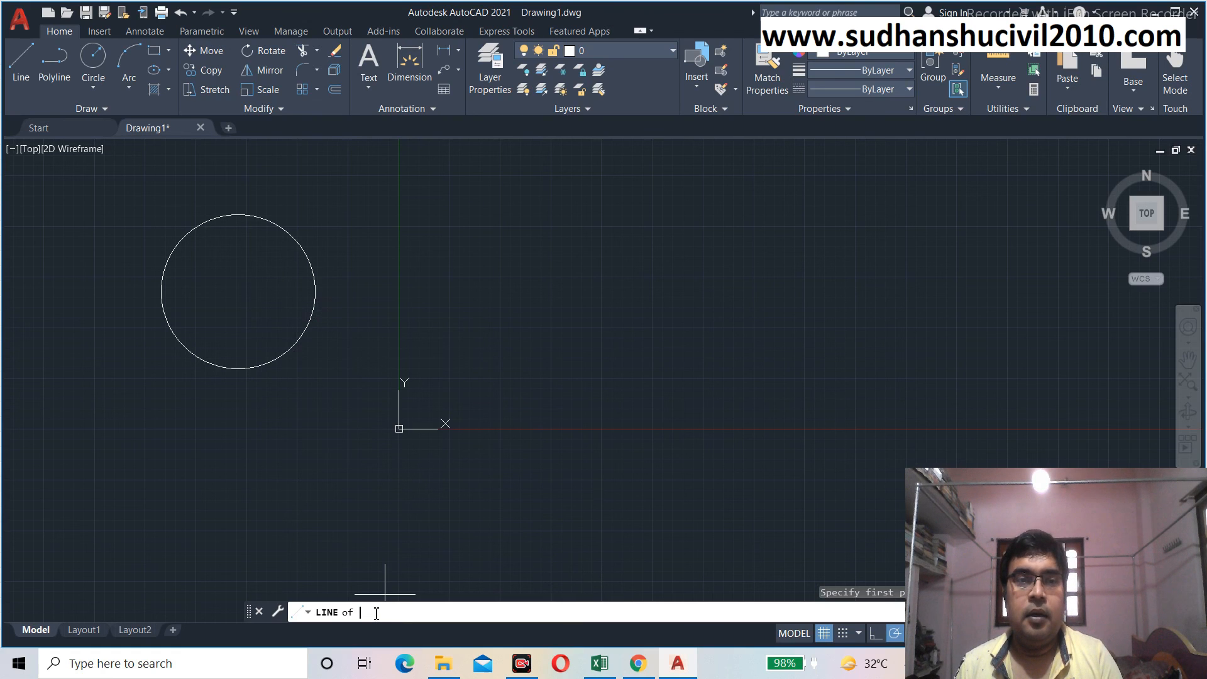
{"action": "type", "text": "0"}
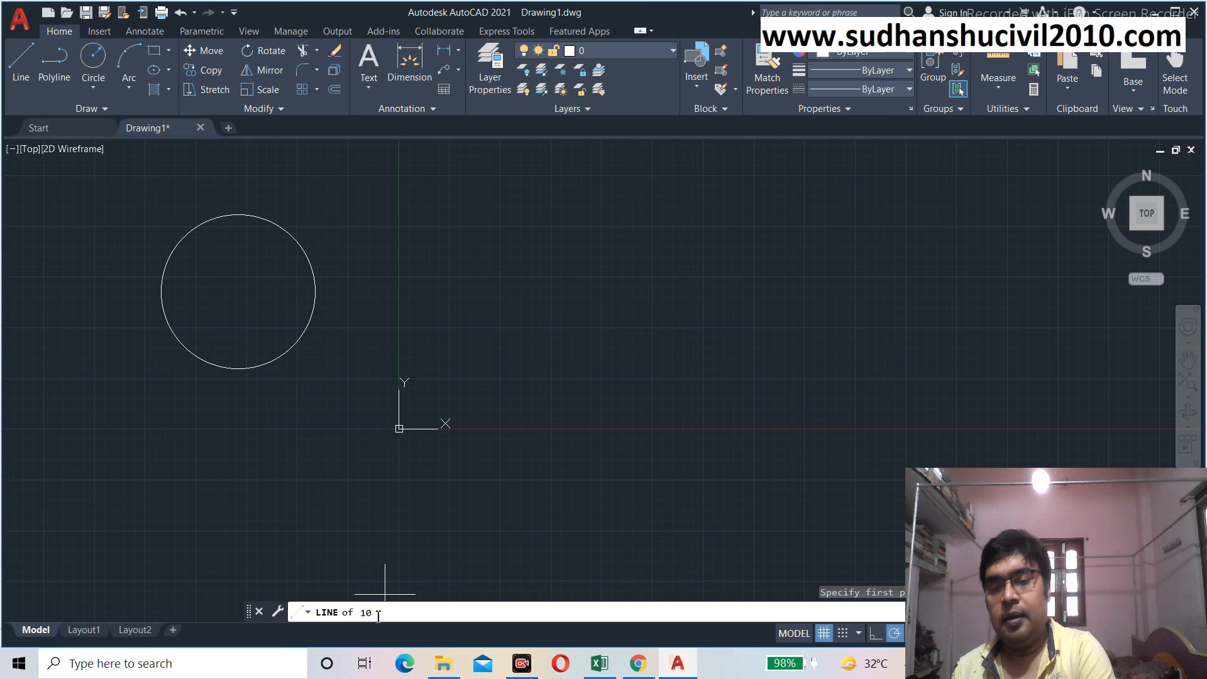
{"action": "key", "text": "Return"}
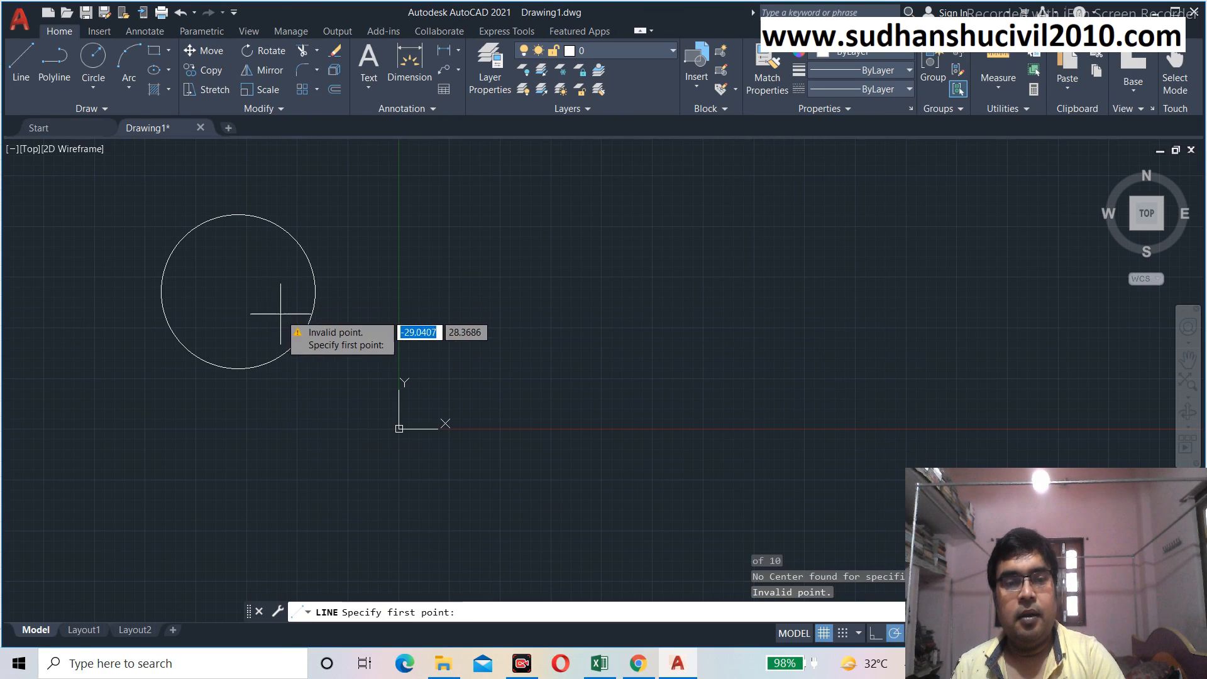
{"action": "key", "text": "Escape"}
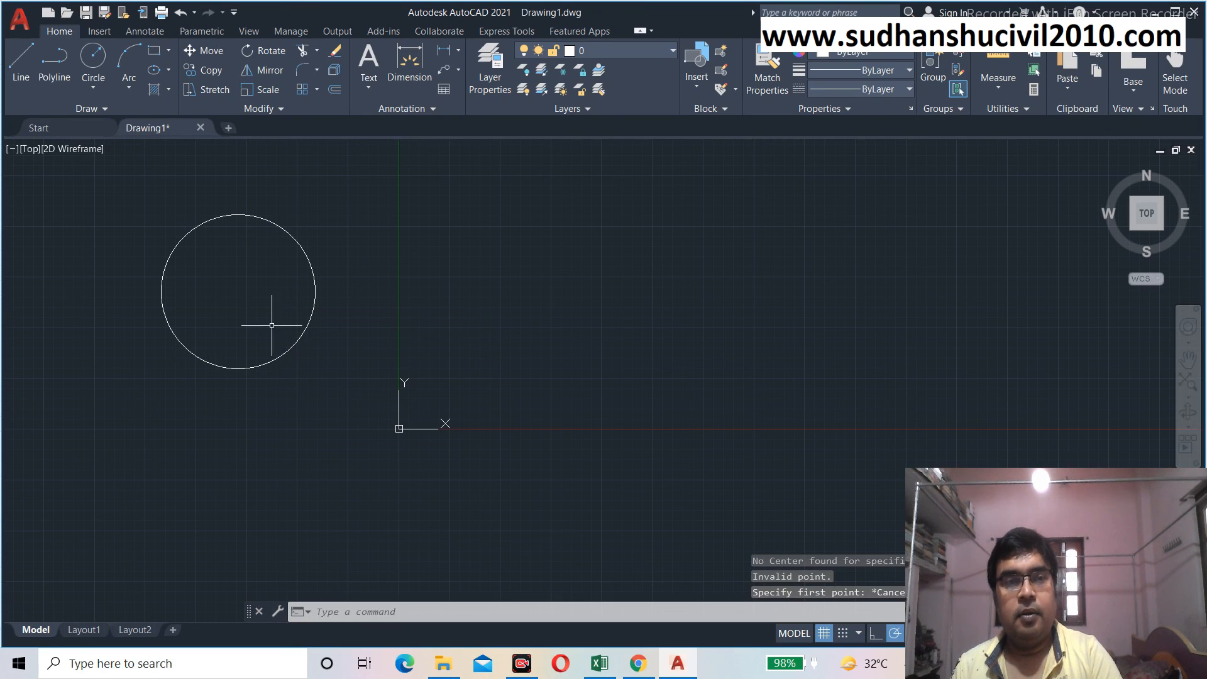
Draw a line from the circle's centre, using the cen snap override, to a point outside the circle up past the Y axis
{"action": "left_click", "coordinate": [21, 62]}
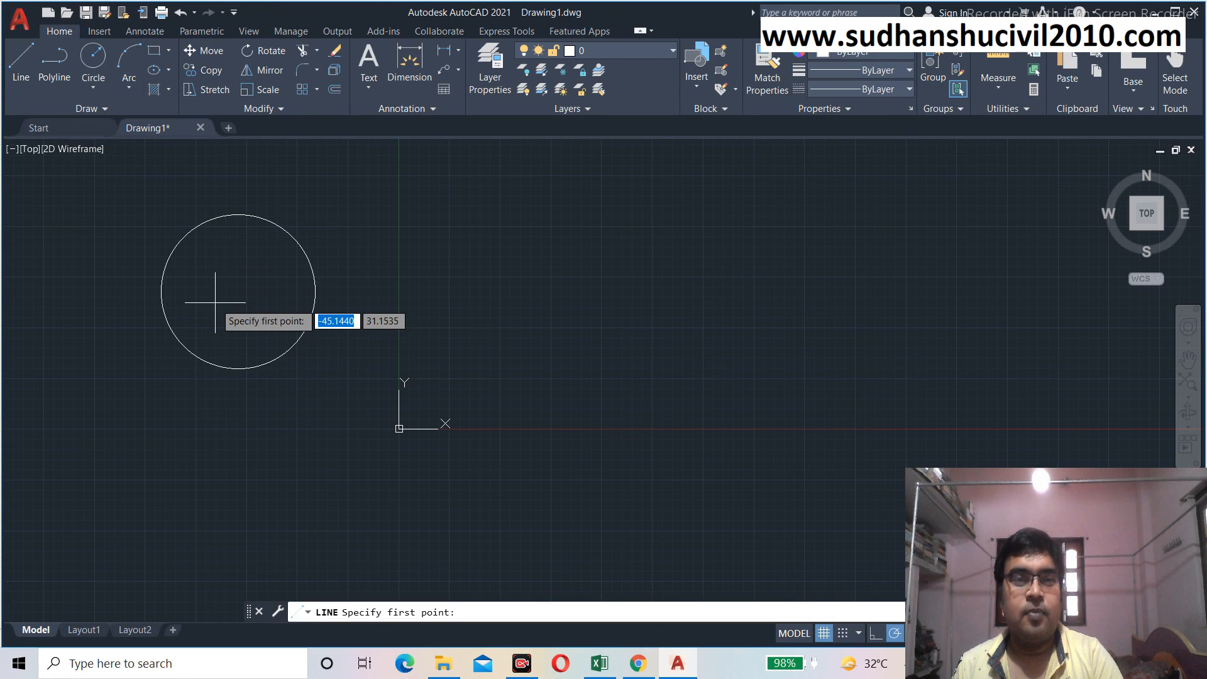
{"action": "type", "text": "c"}
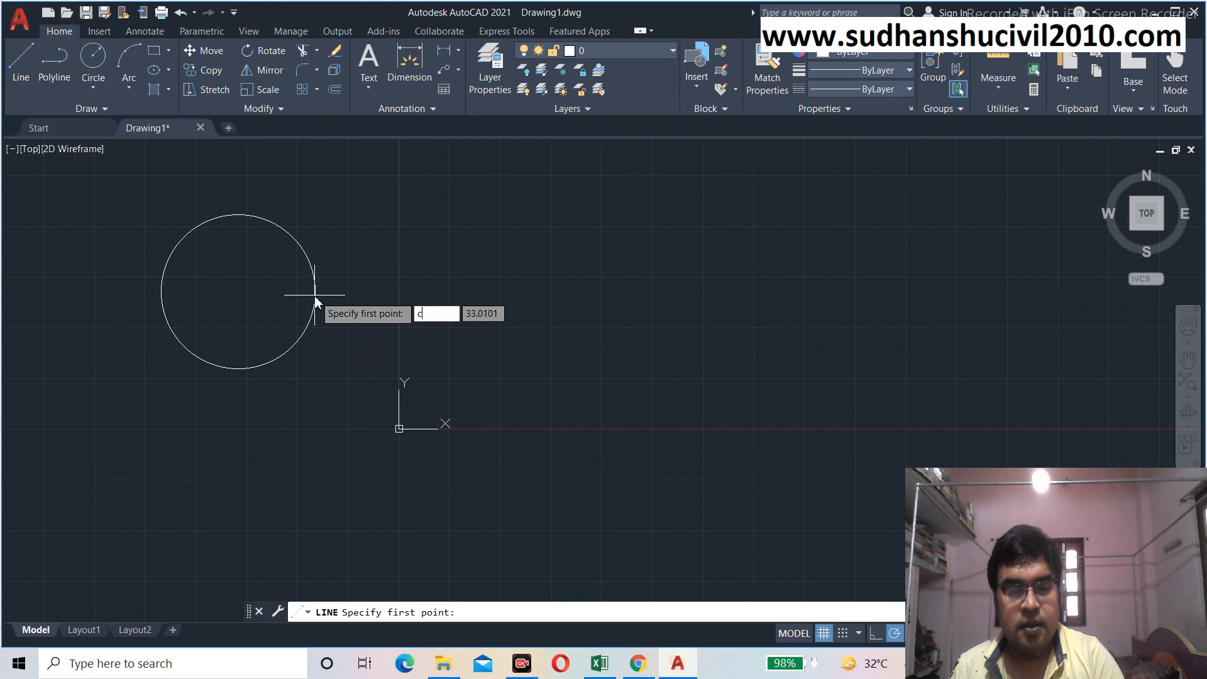
{"action": "type", "text": "en"}
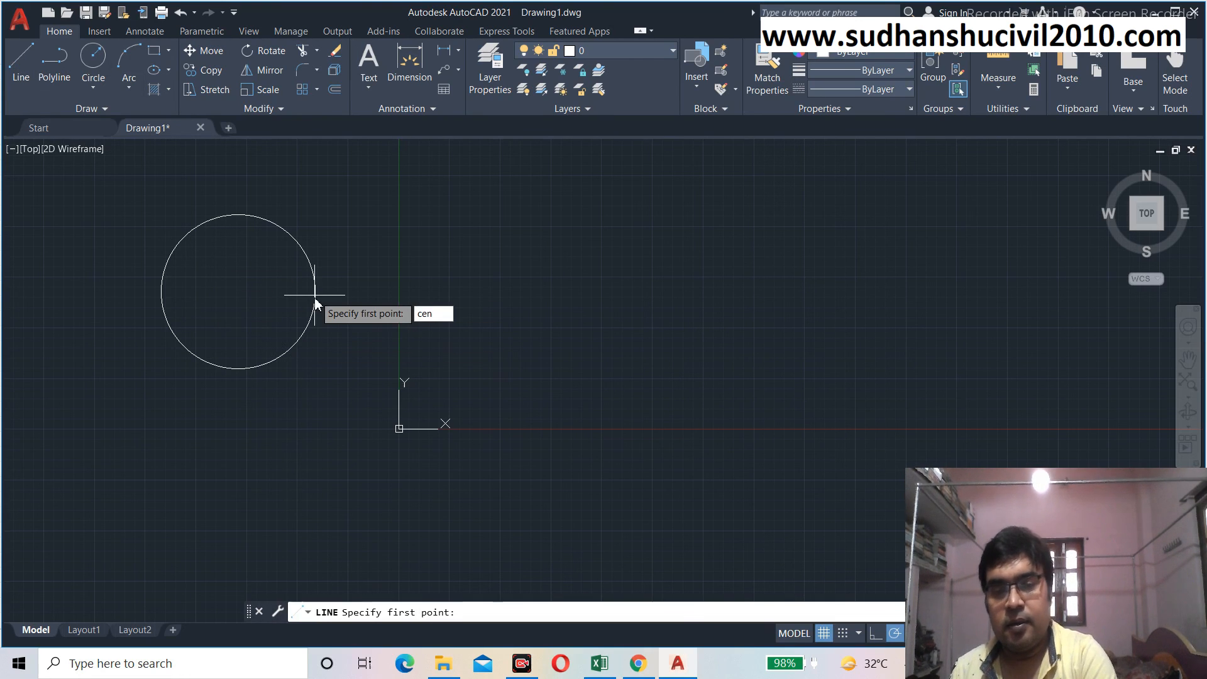
{"action": "key", "text": "Return"}
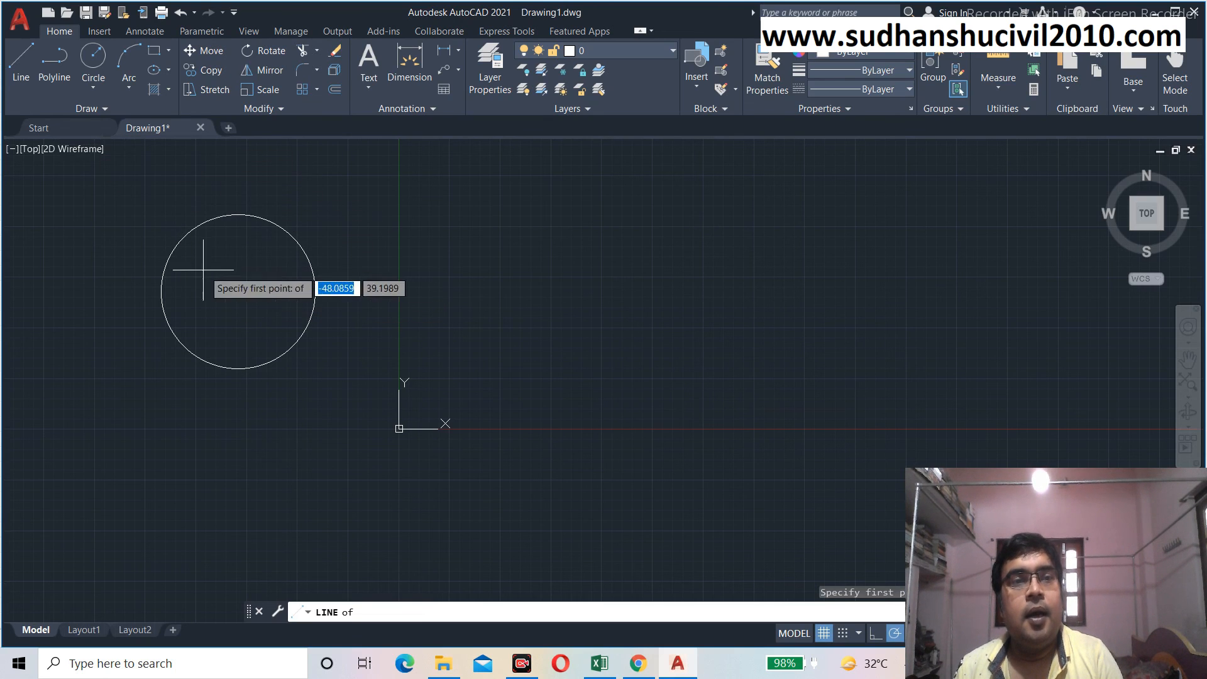
{"action": "left_click", "coordinate": [238, 291]}
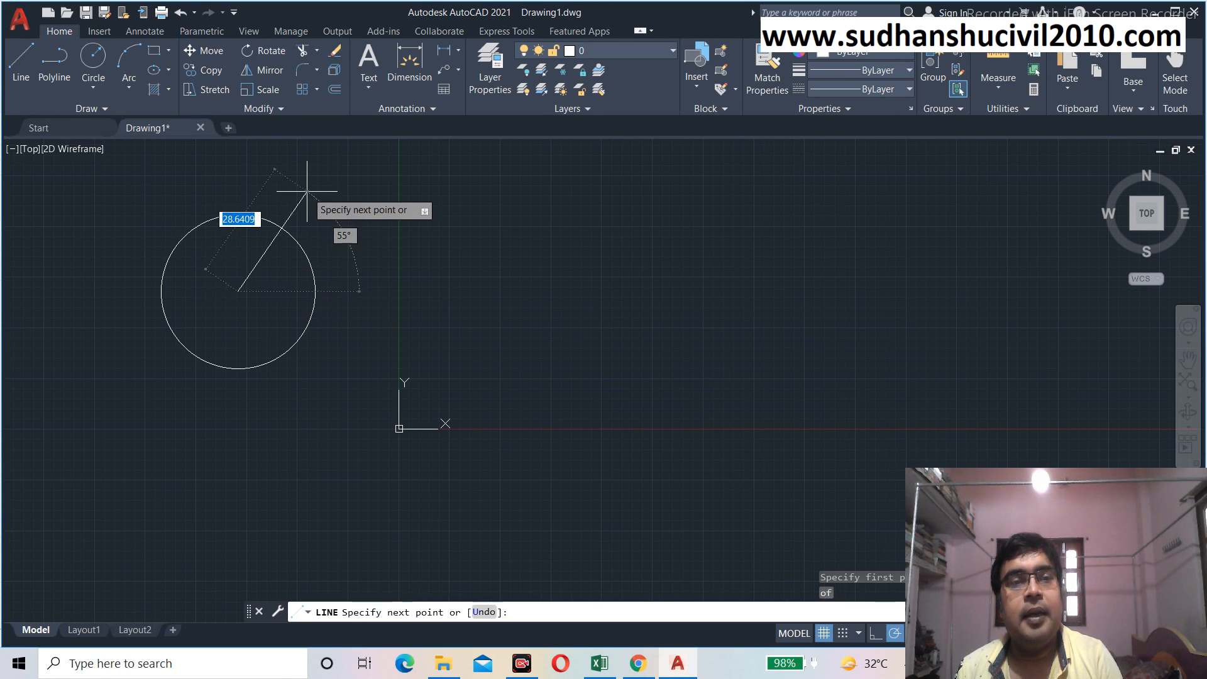
{"action": "left_click", "coordinate": [438, 202]}
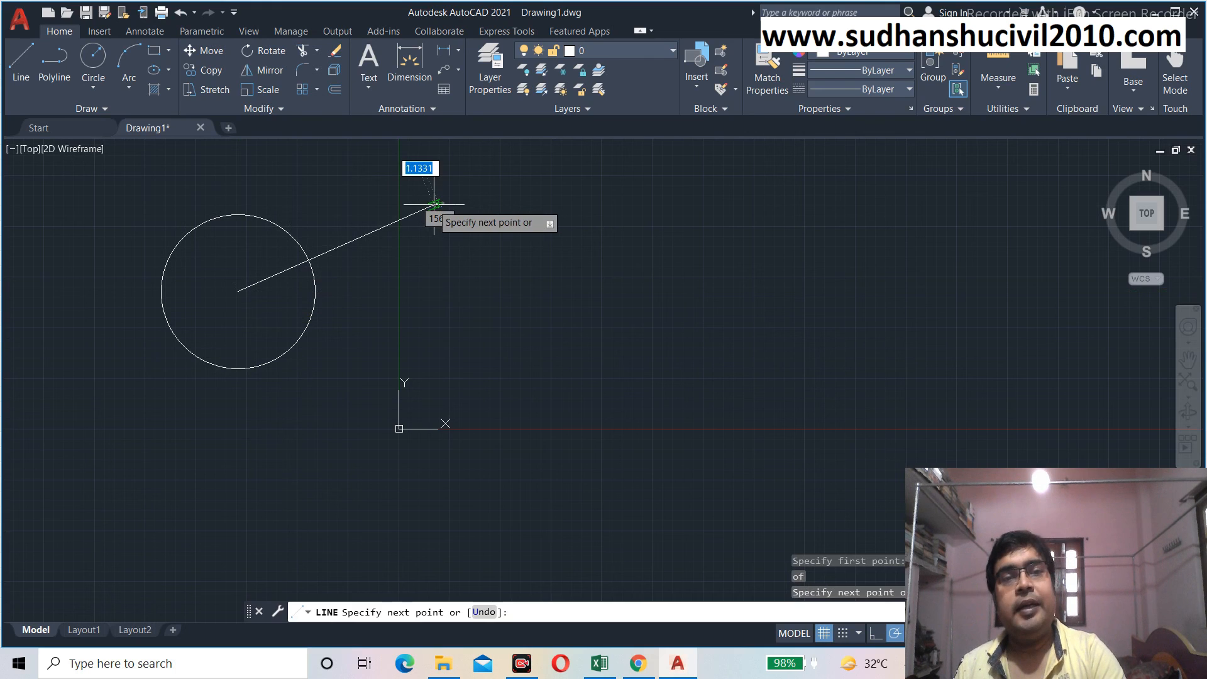
{"action": "key", "text": "Return"}
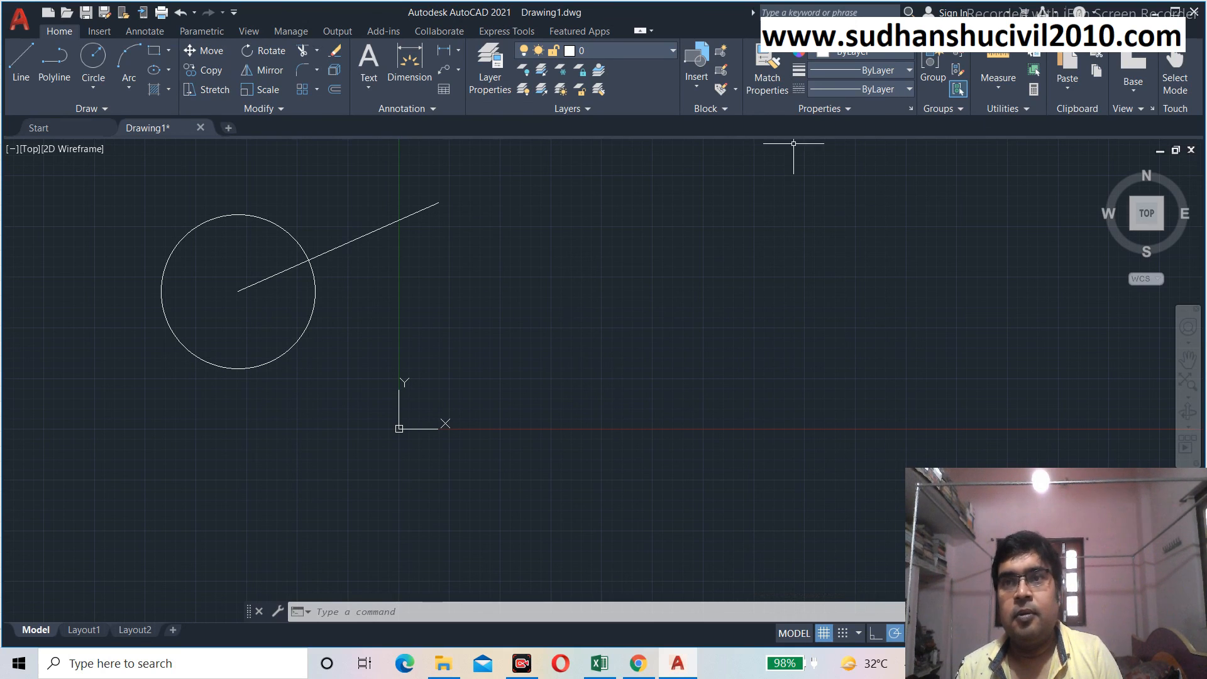
{"action": "left_click", "coordinate": [600, 663]}
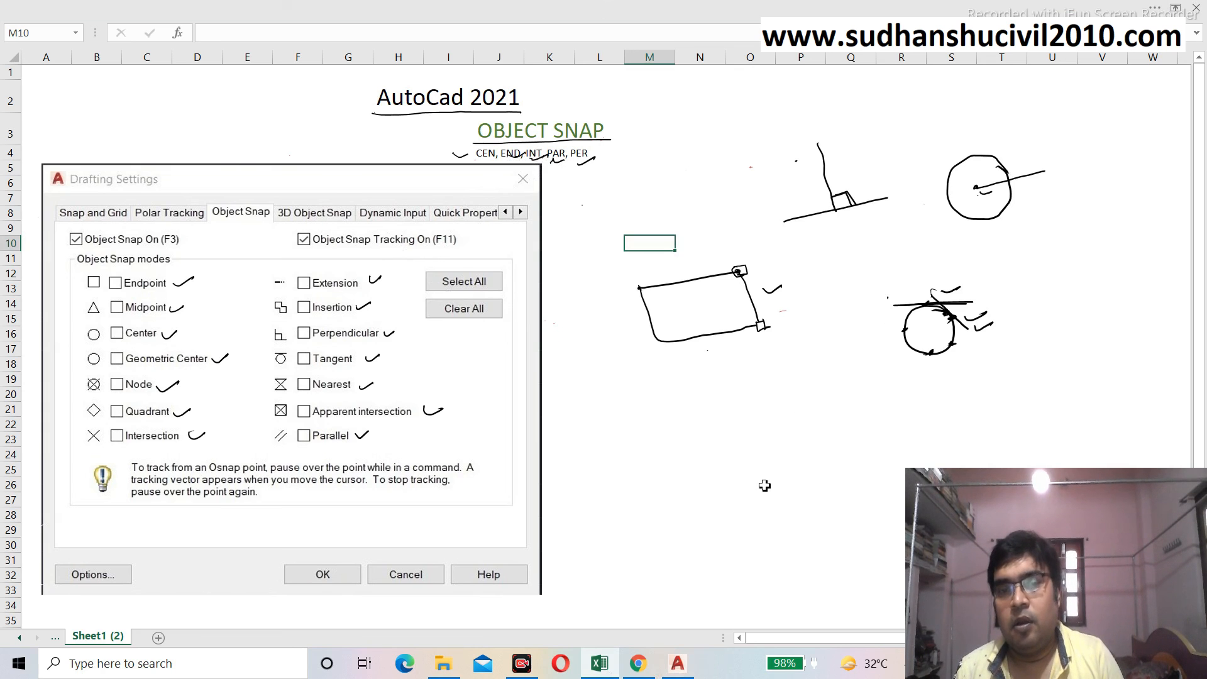
{"action": "left_click", "coordinate": [678, 665]}
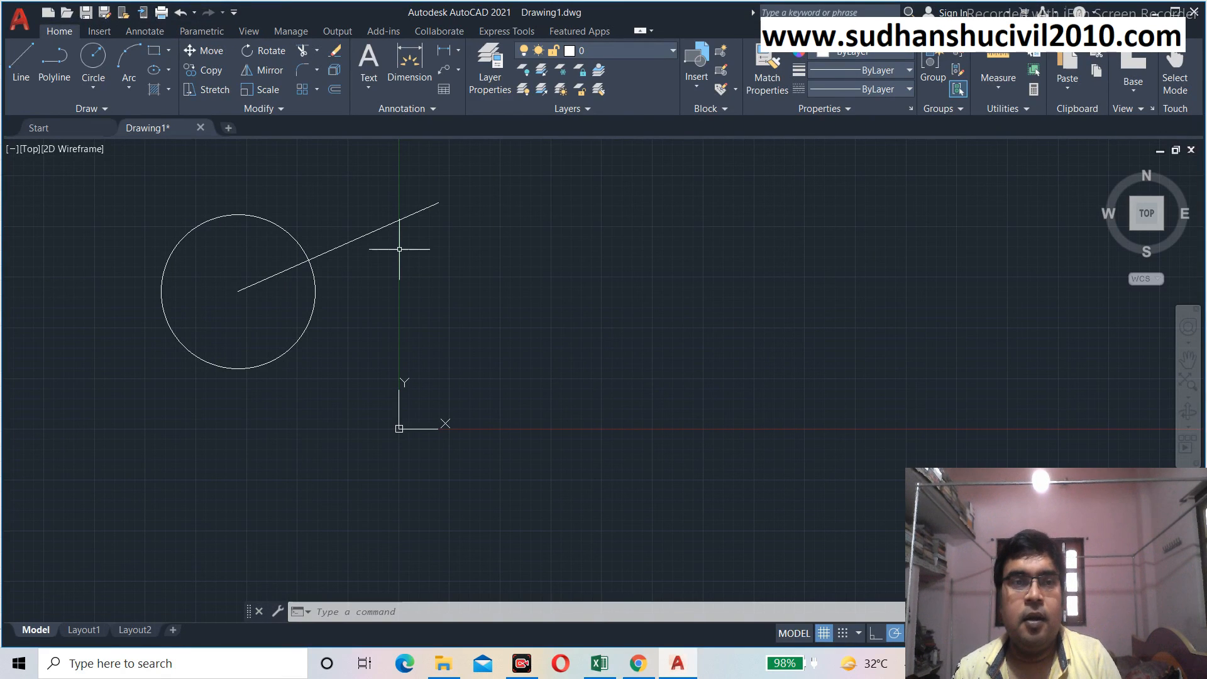
{"action": "left_click", "coordinate": [21, 60]}
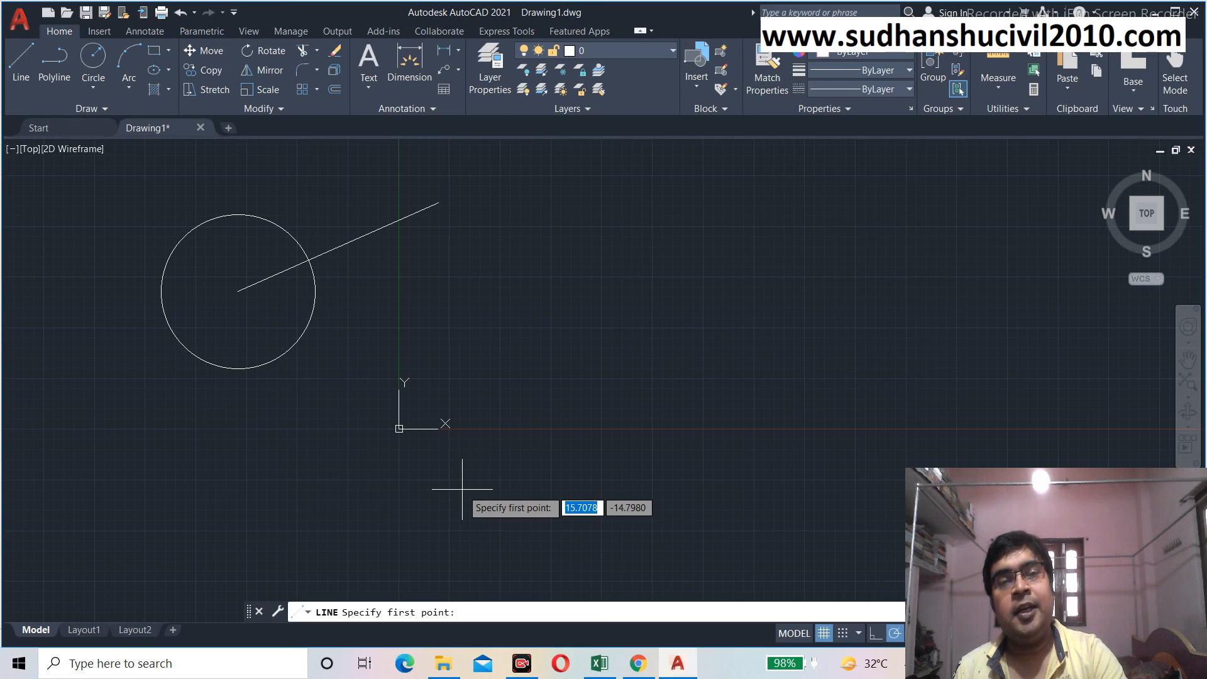
{"action": "type", "text": "end"}
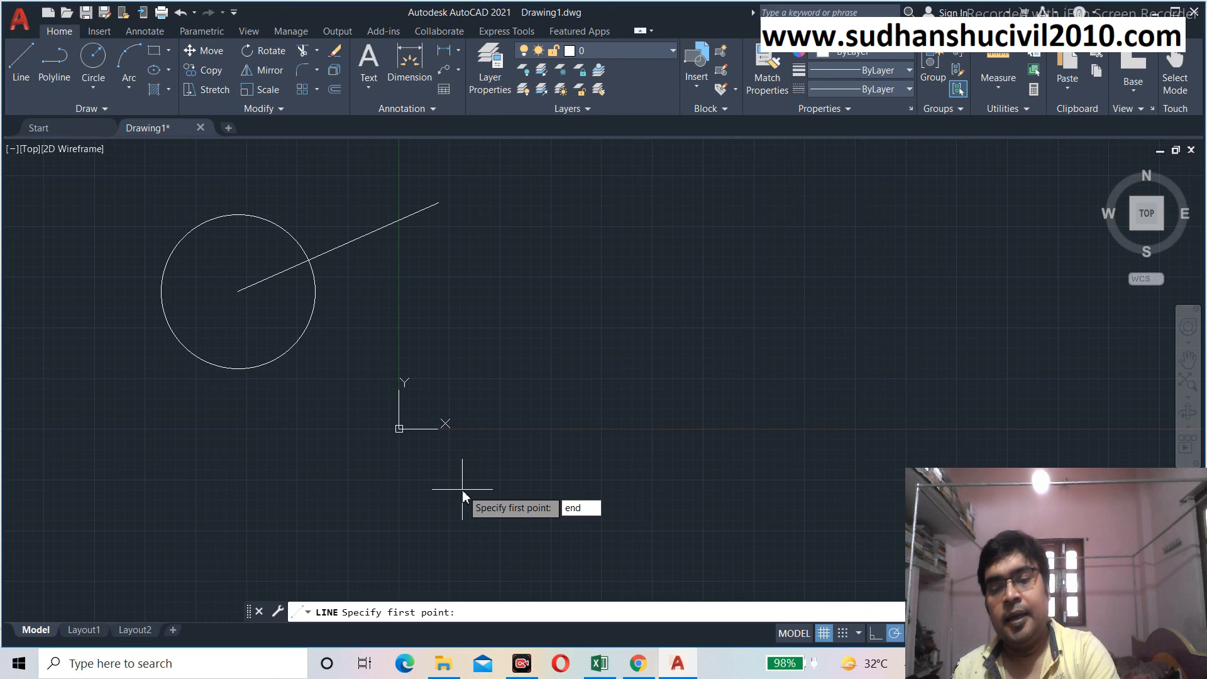
{"action": "key", "text": "Return"}
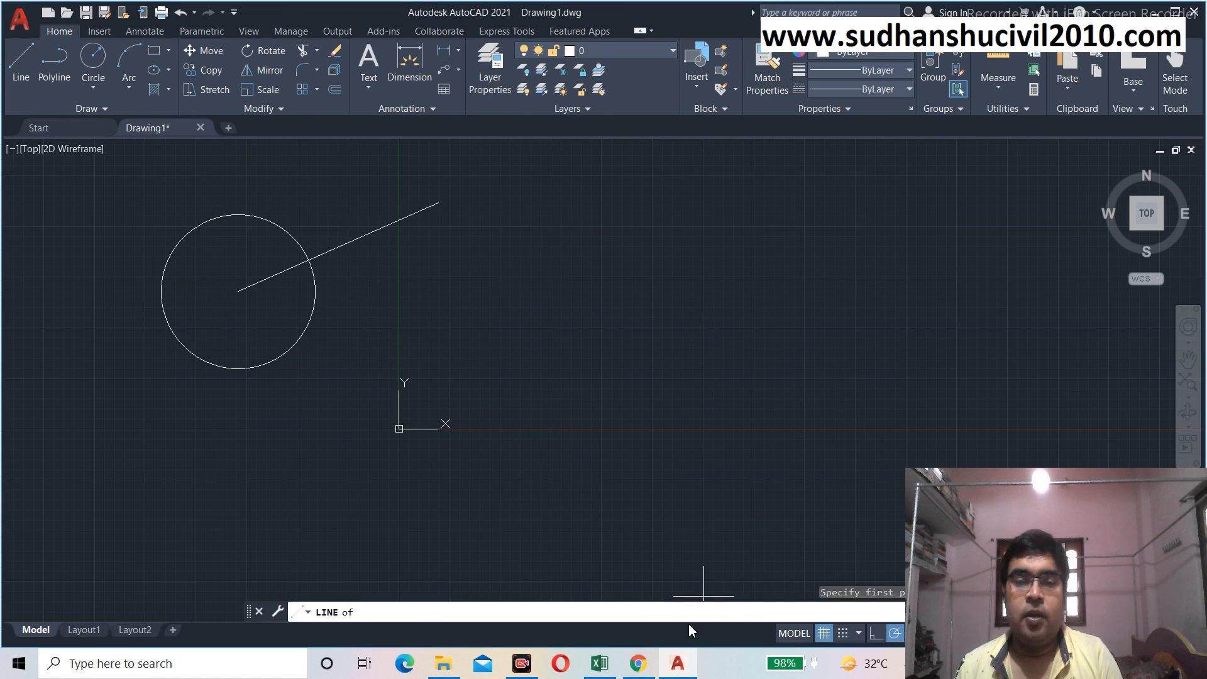
{"action": "left_click", "coordinate": [603, 665]}
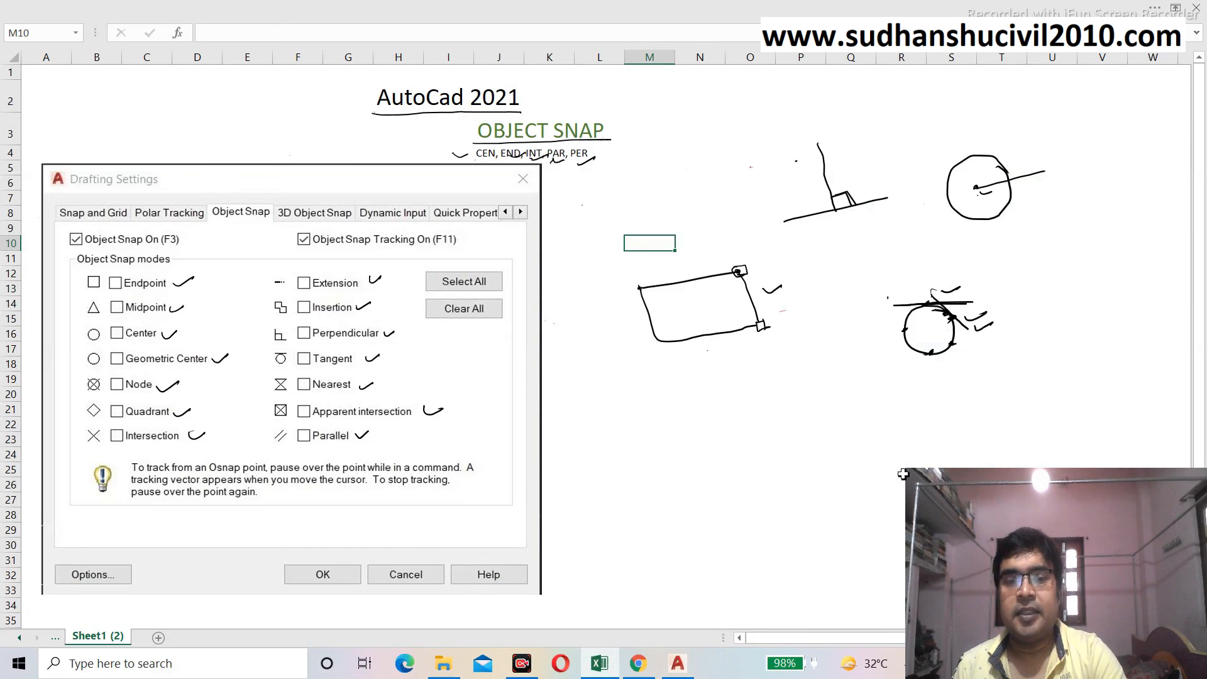
{"action": "left_click", "coordinate": [677, 663]}
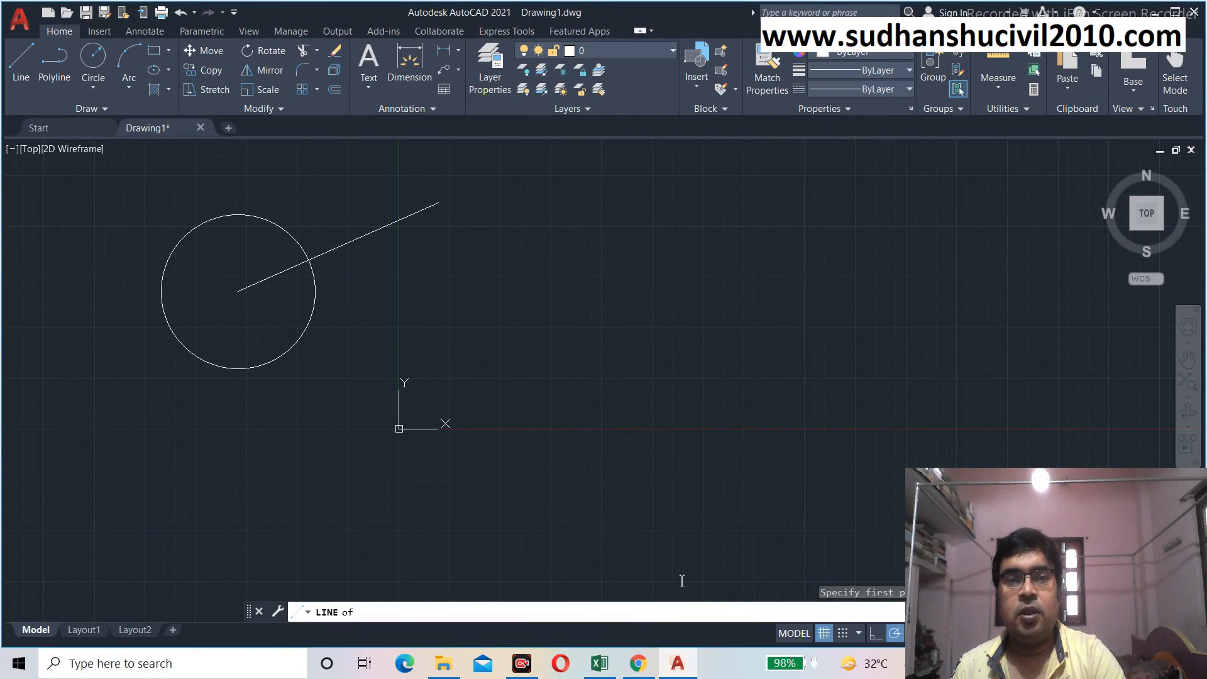
Draw two connected line segments forming an inverted V in the empty area above the X axis, clear of the circle
{"action": "left_click", "coordinate": [20, 60]}
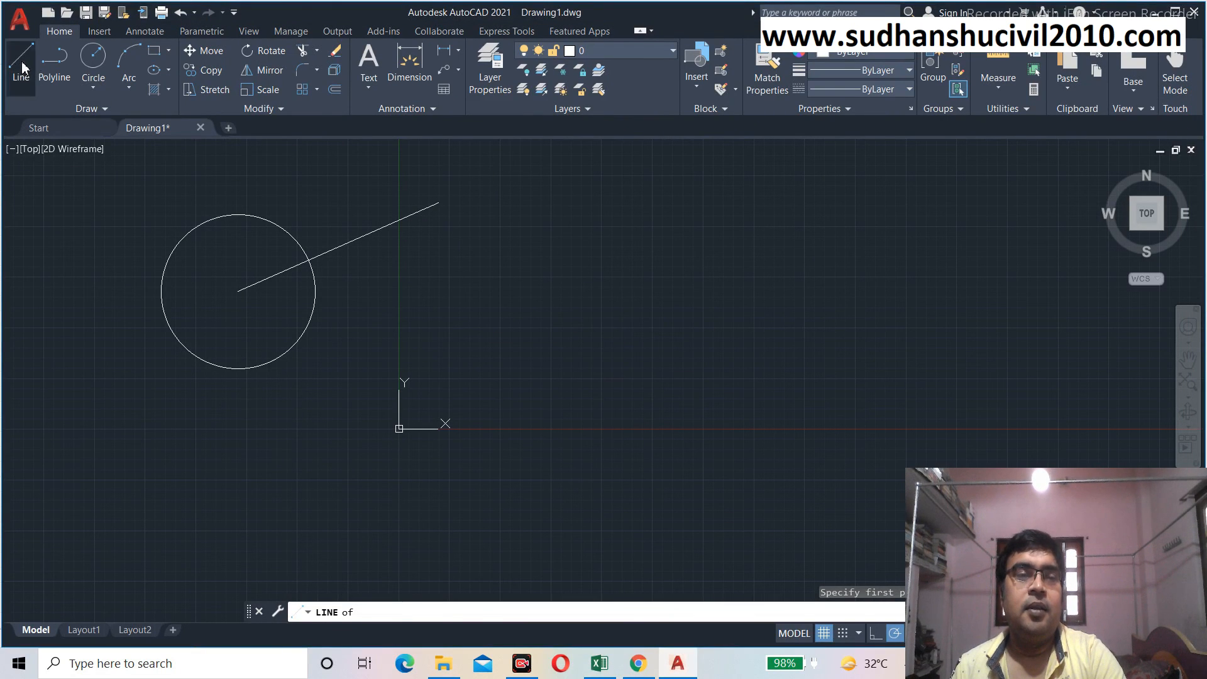
{"action": "left_click", "coordinate": [581, 385]}
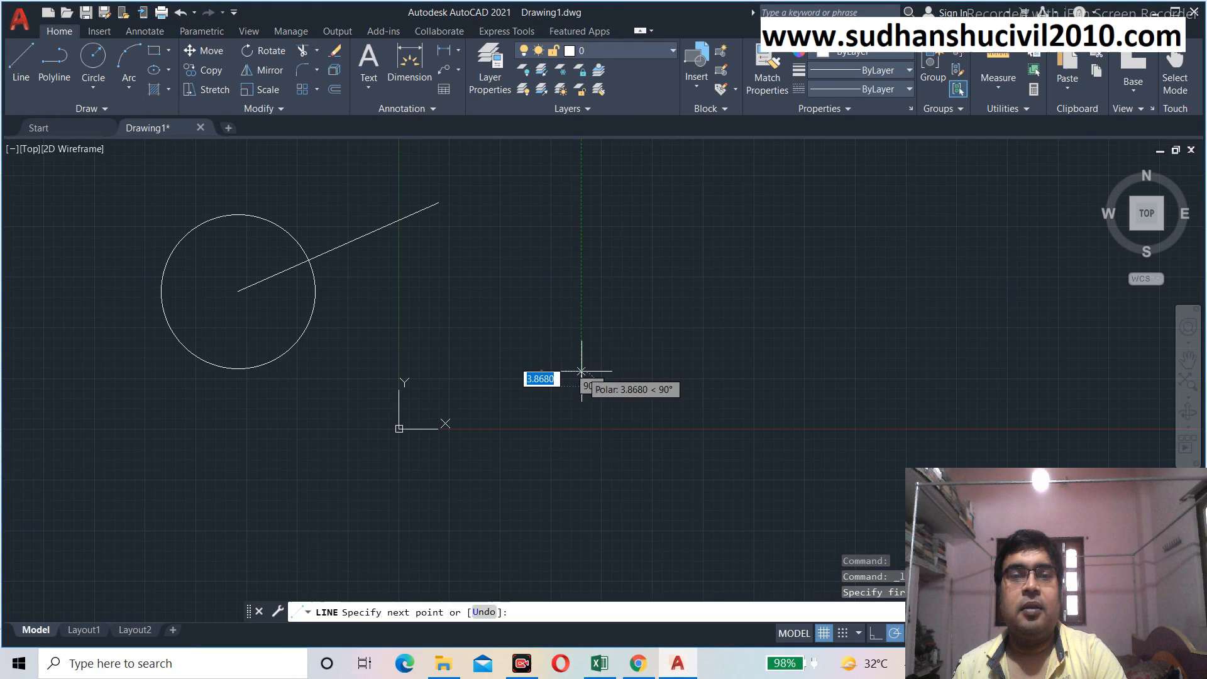
{"action": "left_click", "coordinate": [735, 239]}
{"action": "left_click", "coordinate": [902, 366]}
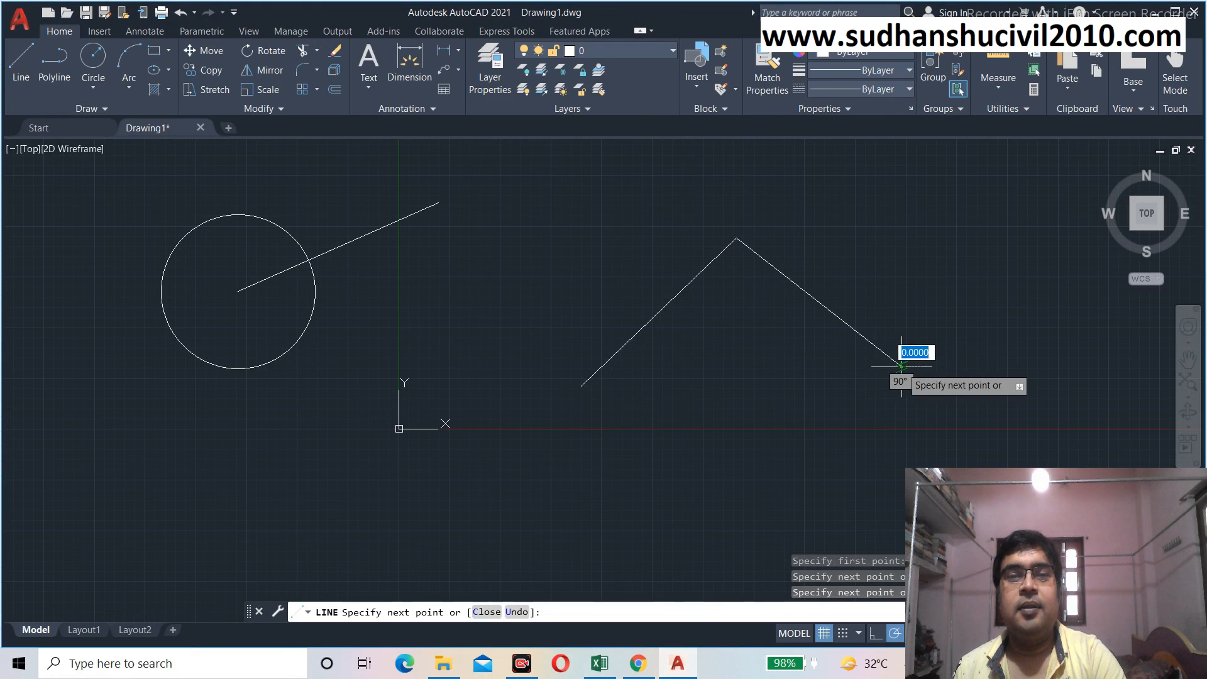
{"action": "key", "text": "Return"}
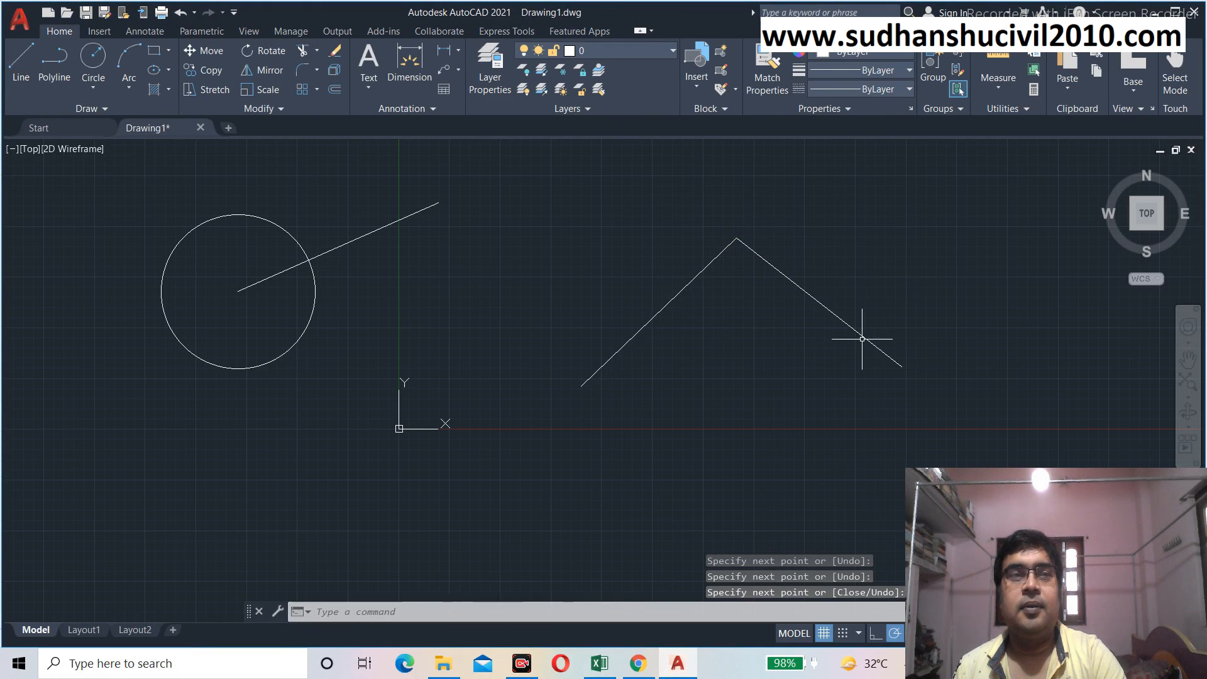
Draw a line straight down from the apex of the inverted V, picking the apex with the int snap override
{"action": "left_click", "coordinate": [31, 65]}
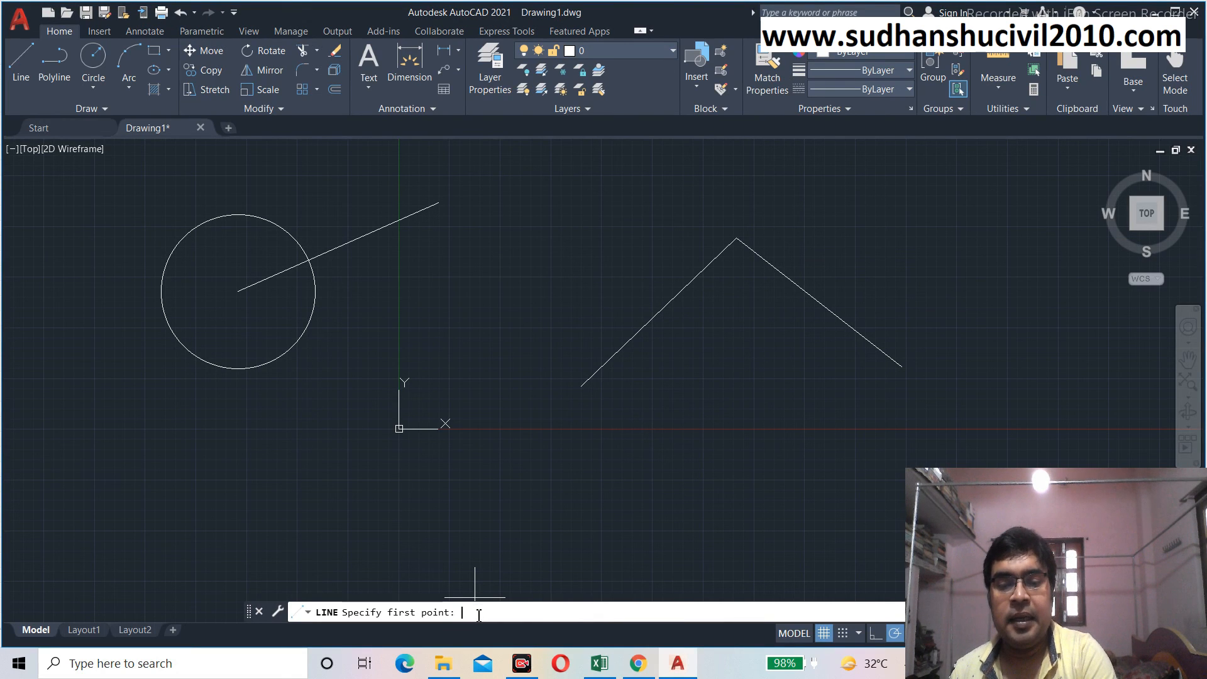
{"action": "type", "text": "t"}
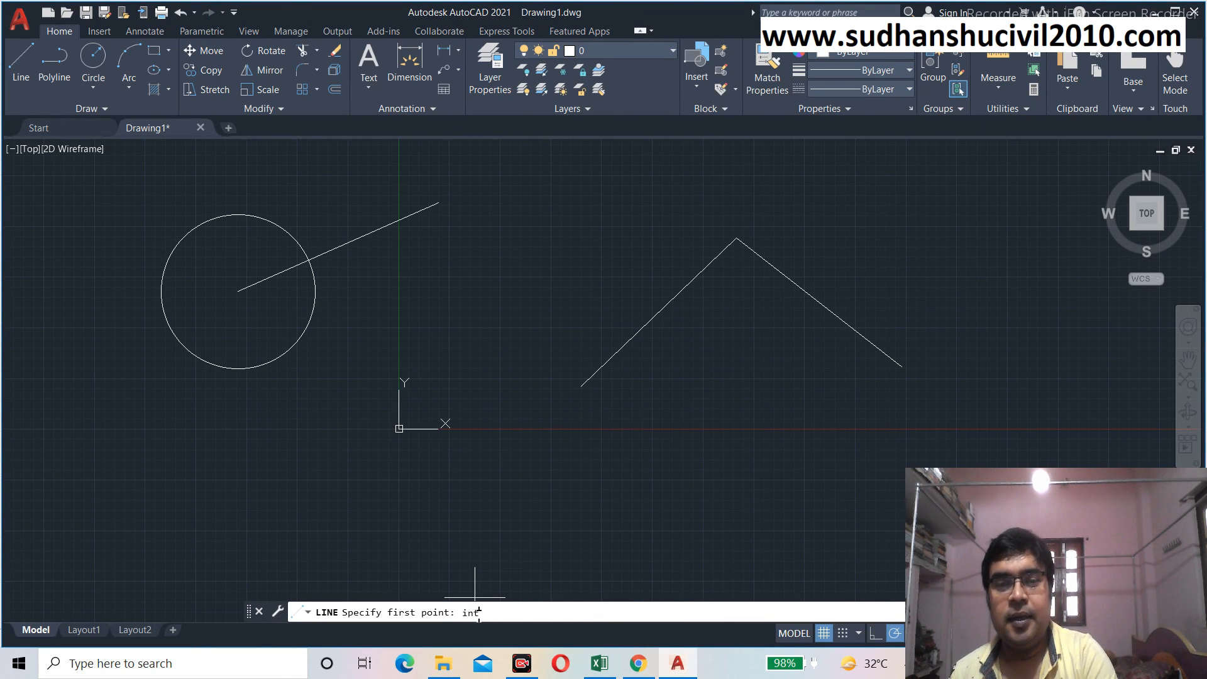
{"action": "key", "text": "Return"}
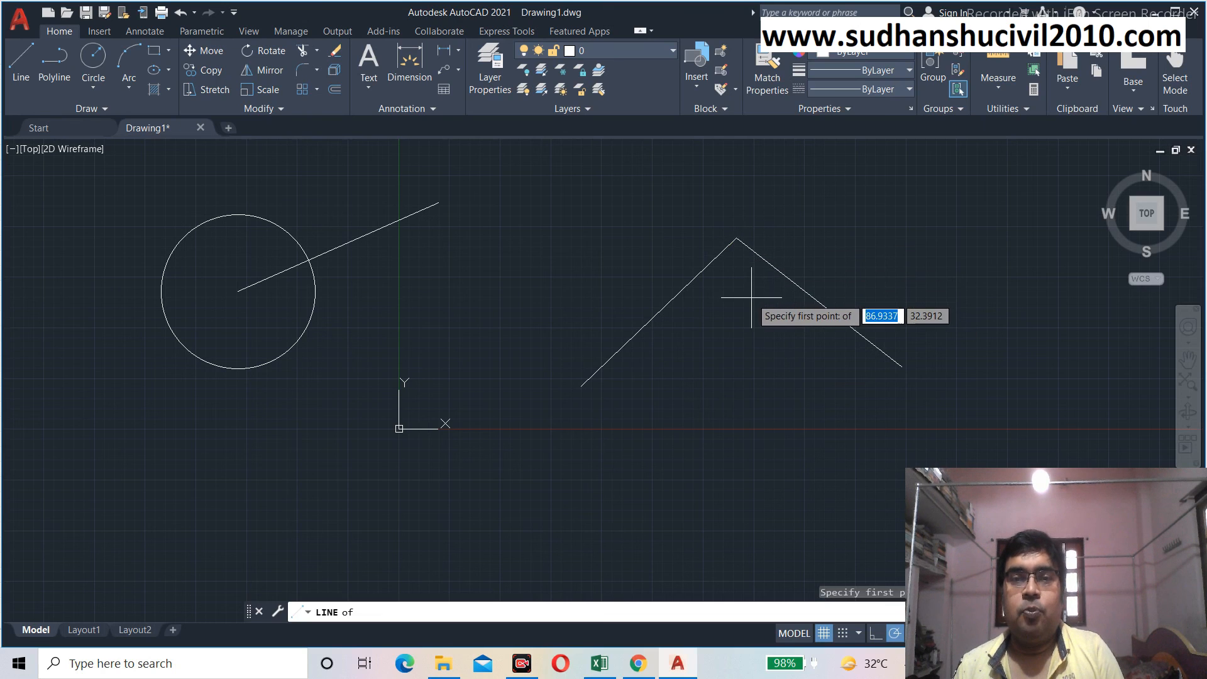
{"action": "left_click", "coordinate": [736, 240]}
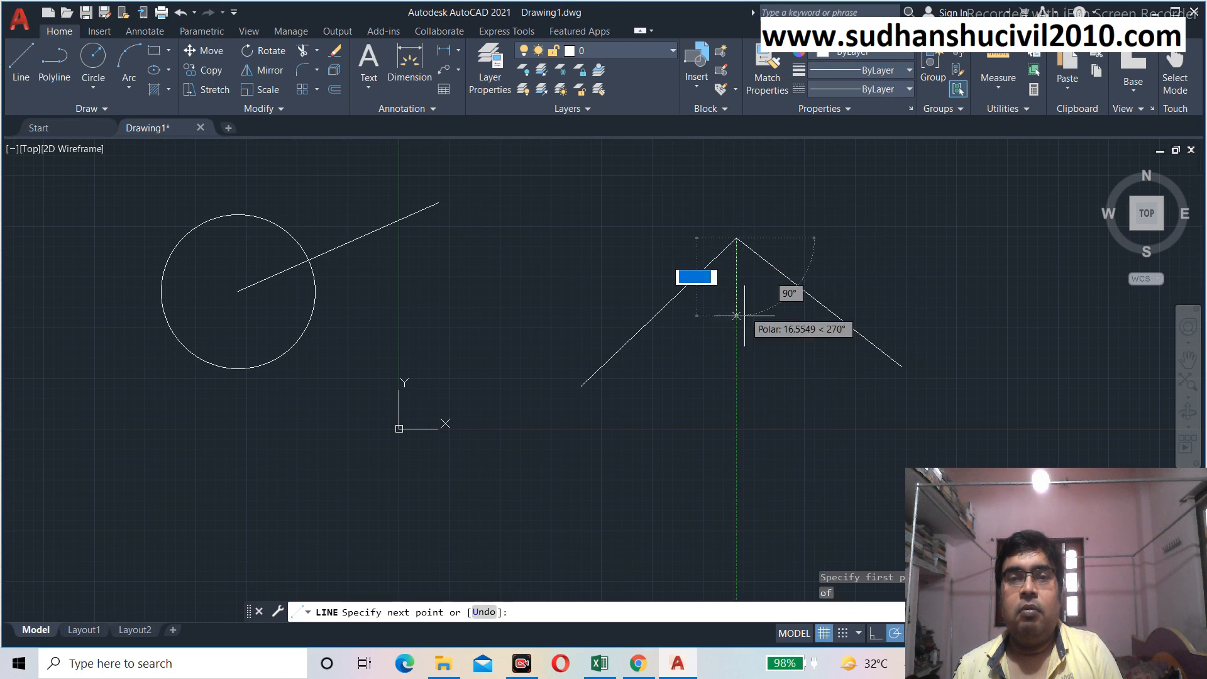
{"action": "left_click", "coordinate": [736, 376]}
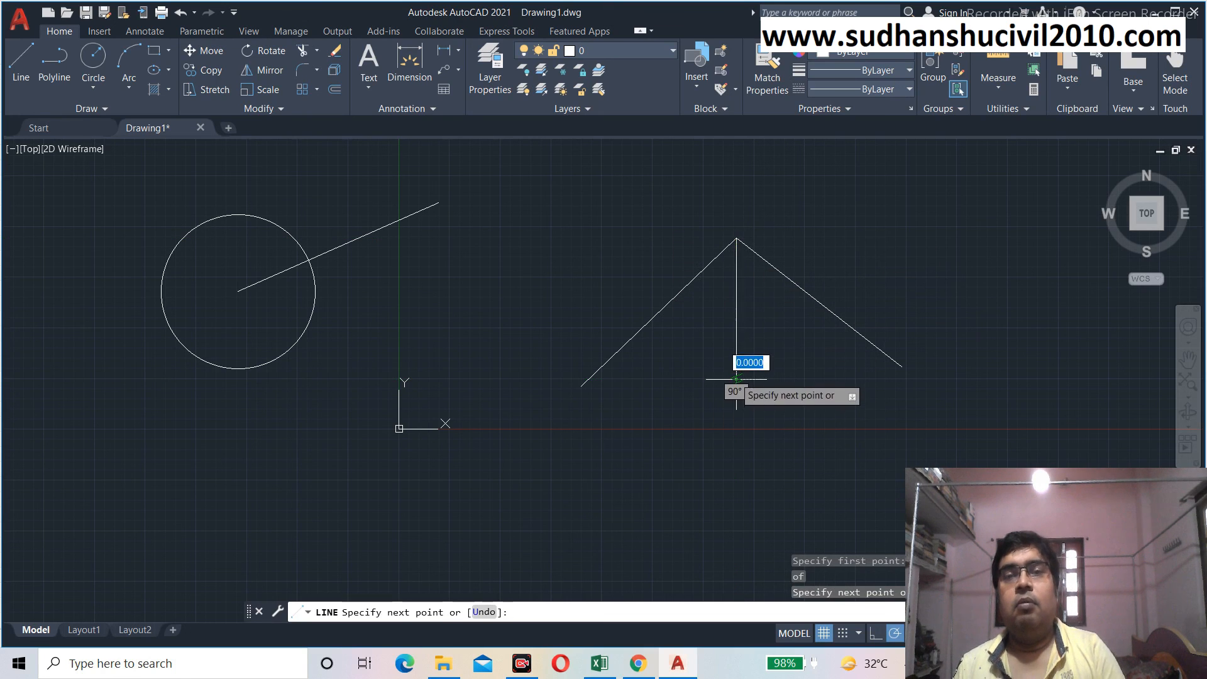
{"action": "key", "text": "Return"}
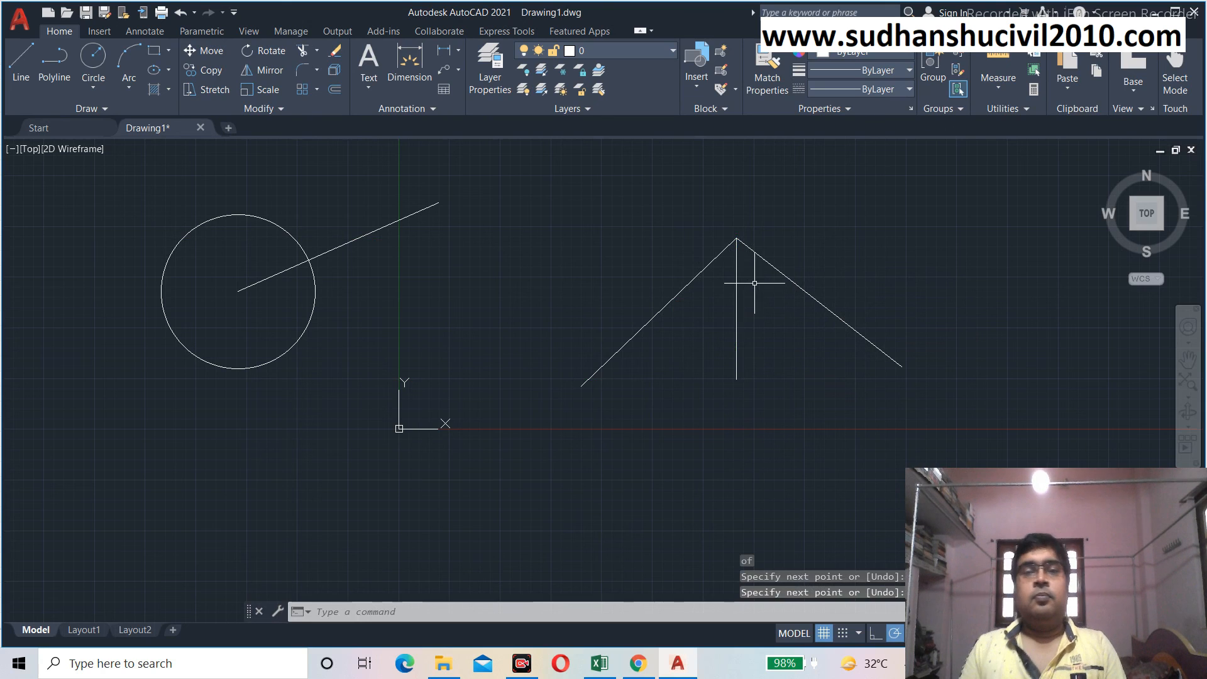
{"action": "scroll", "coordinate": [771, 280], "scroll_direction": "down", "scroll_amount": 1}
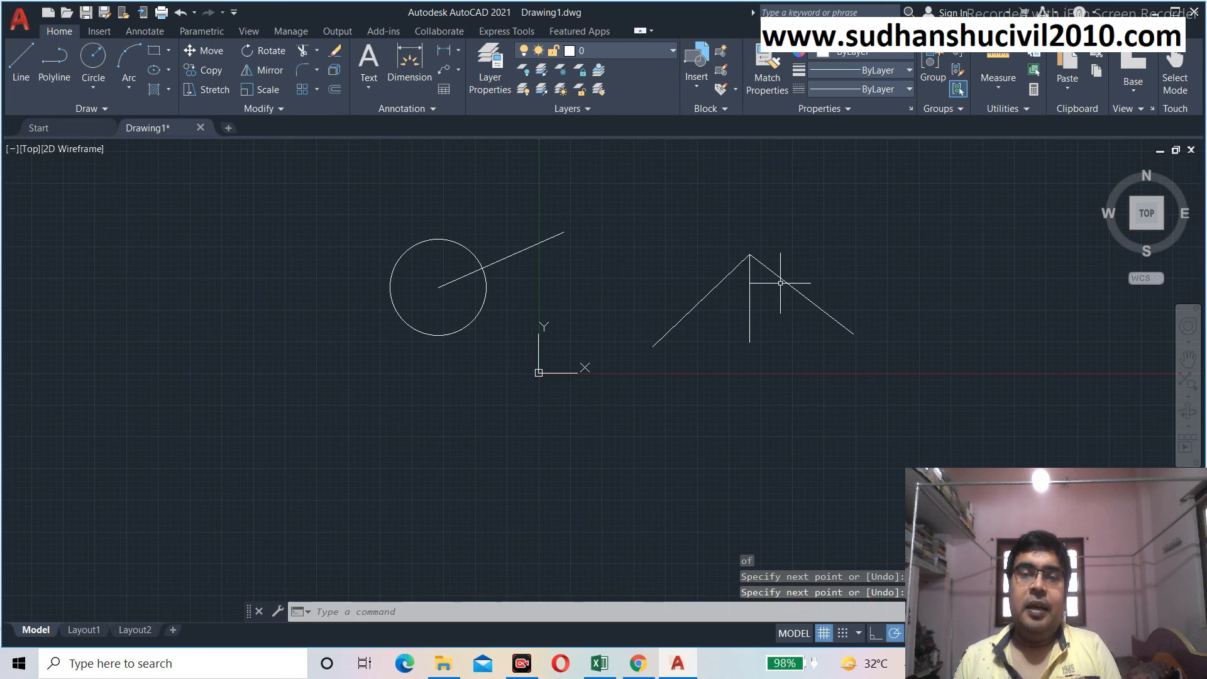
Switch to the Excel notes and handwrite "Temp Snap" below the list of snap overrides, with a loop drawn around it
{"action": "left_click", "coordinate": [598, 663]}
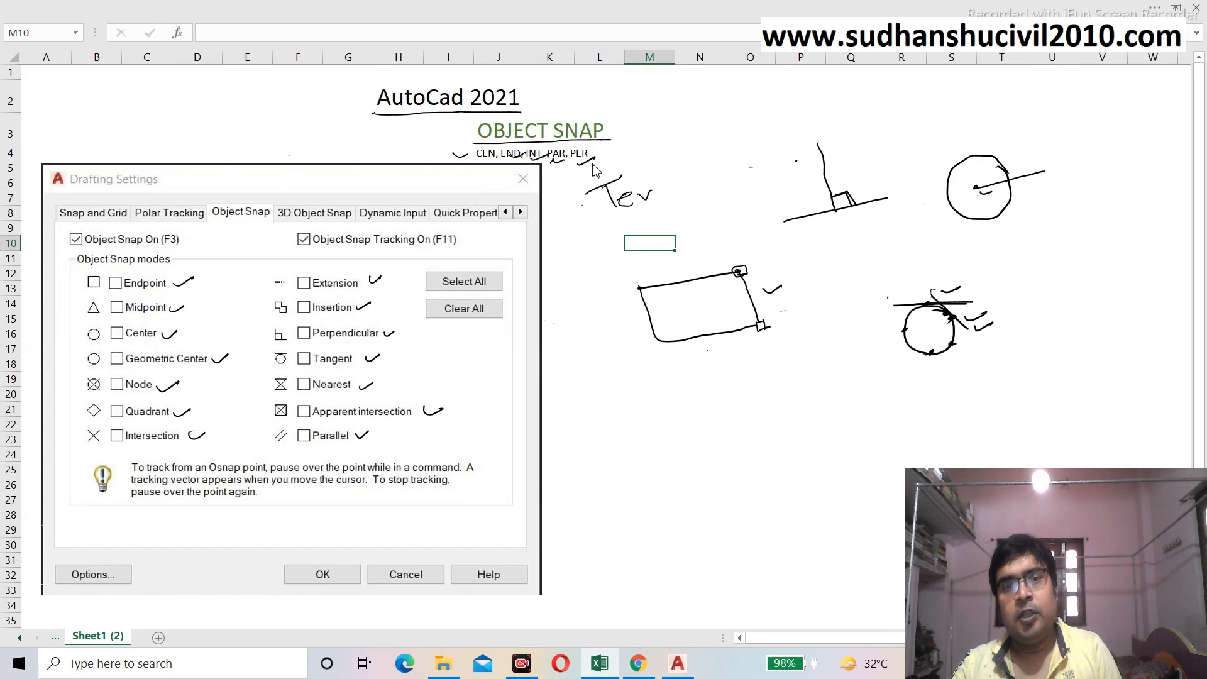
{"action": "mouse_move", "coordinate": [717, 158]}
{"action": "left_mouse_down"}
{"action": "mouse_move", "coordinate": [698, 180]}
{"action": "mouse_move", "coordinate": [753, 163]}
{"action": "mouse_move", "coordinate": [654, 136]}
{"action": "mouse_move", "coordinate": [803, 158]}
{"action": "left_mouse_up"}
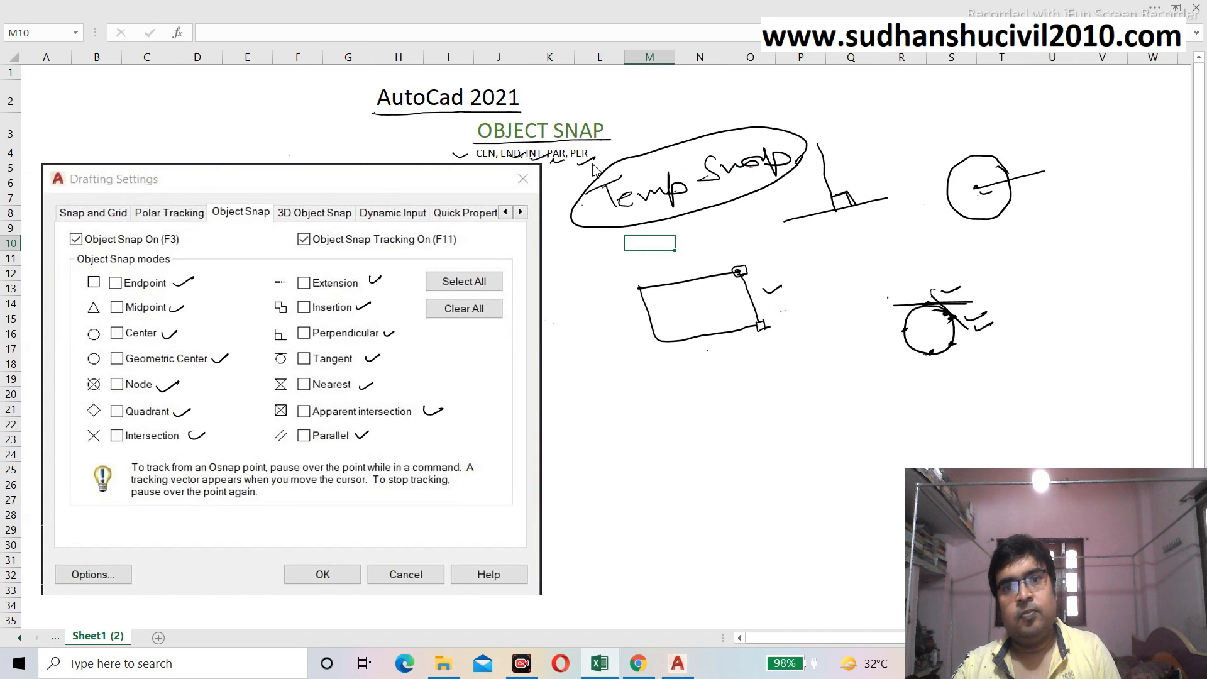